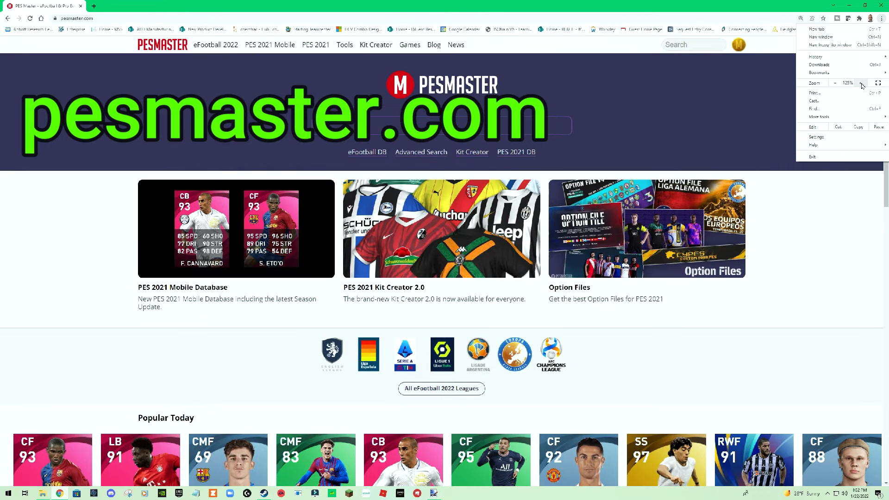
# Open the PES 2021 Kit Creator 2.0 from the PES Master home page.
pyautogui.click(690, 95)
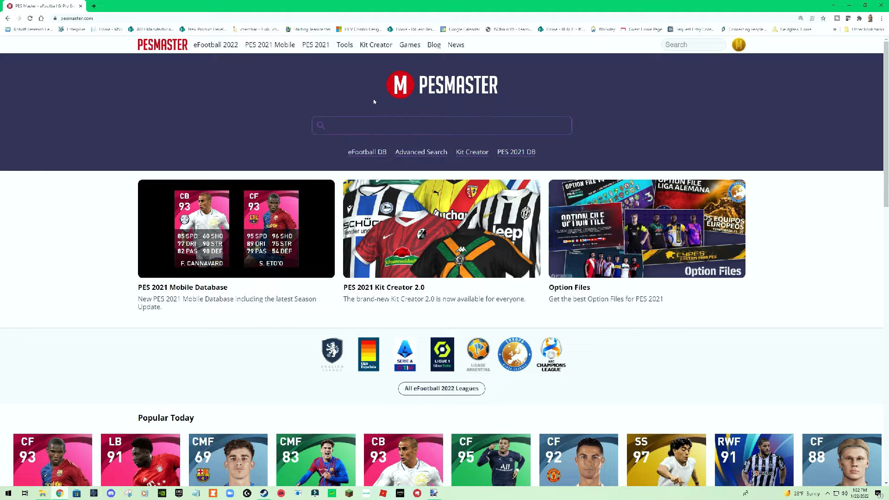
pyautogui.click(416, 289)
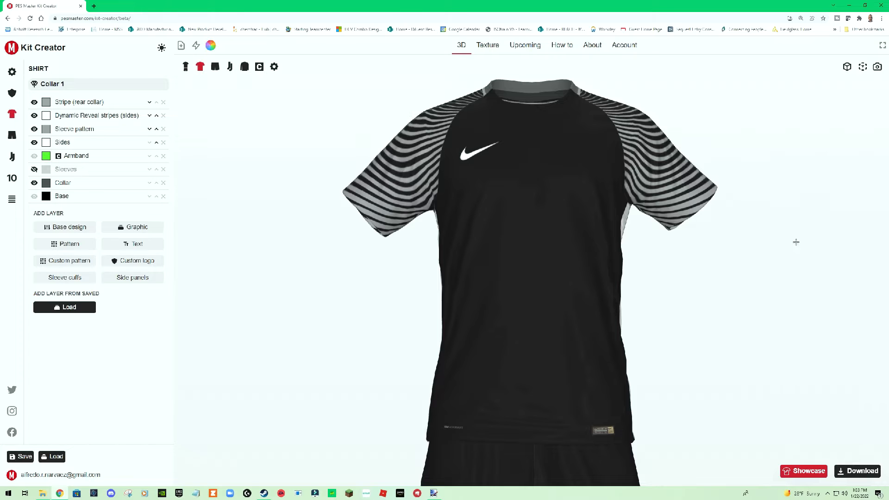
# Review the membership details on the account page and return to the 3D shirt preview.
pyautogui.moveTo(794, 245)
pyautogui.mouseDown()
pyautogui.moveTo(651, 261)
pyautogui.moveTo(787, 255)
pyautogui.mouseUp()
pyautogui.rightClick(530, 271)
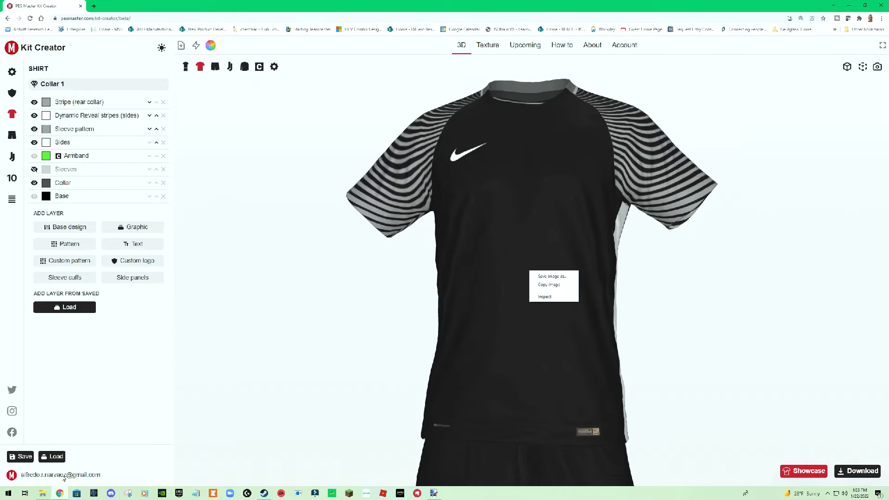
pyautogui.click(632, 46)
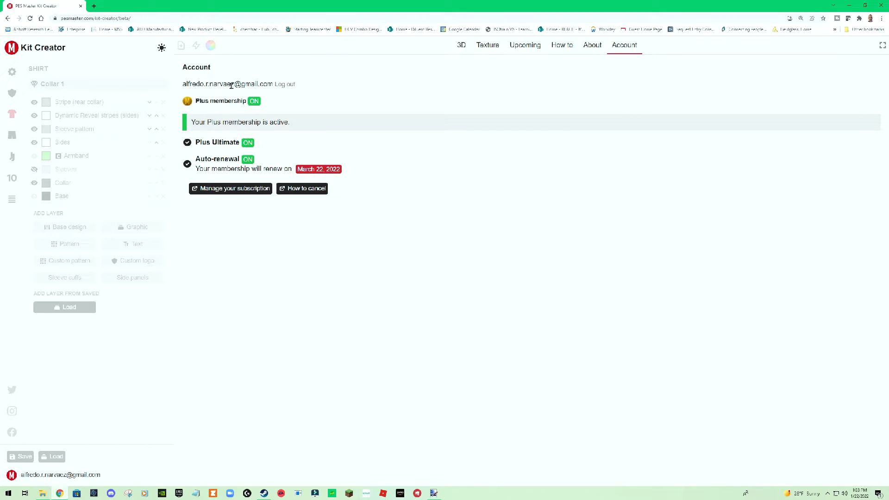
pyautogui.click(462, 46)
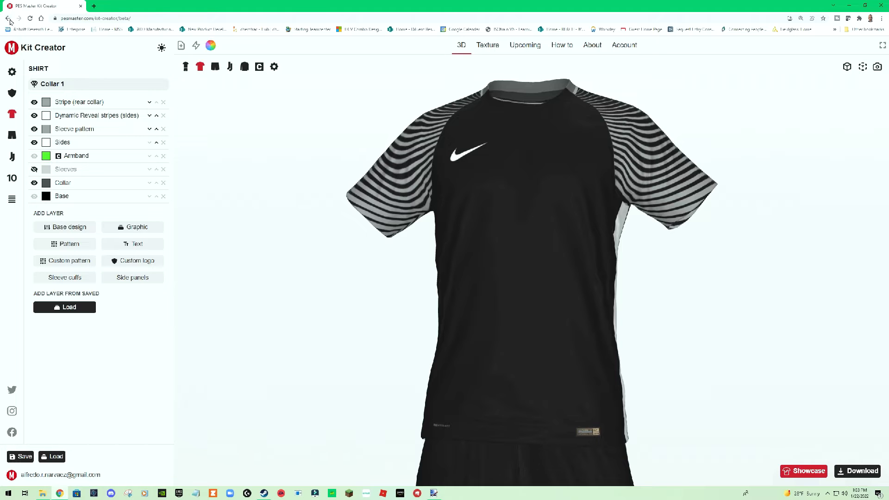
# Look at the Inspiration gallery of ready-made kit designs and close it.
pyautogui.moveTo(517, 223)
pyautogui.mouseDown()
pyautogui.moveTo(492, 222)
pyautogui.moveTo(525, 221)
pyautogui.moveTo(491, 222)
pyautogui.moveTo(555, 222)
pyautogui.moveTo(529, 225)
pyautogui.mouseUp()
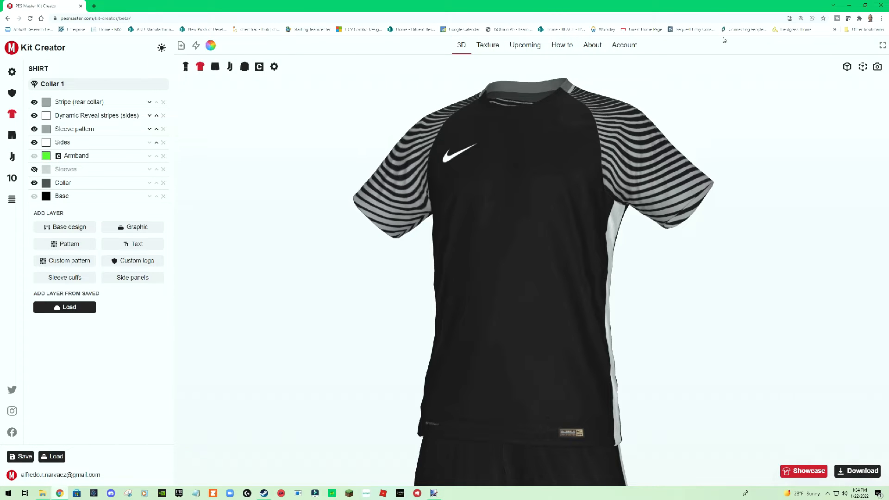
pyautogui.click(196, 46)
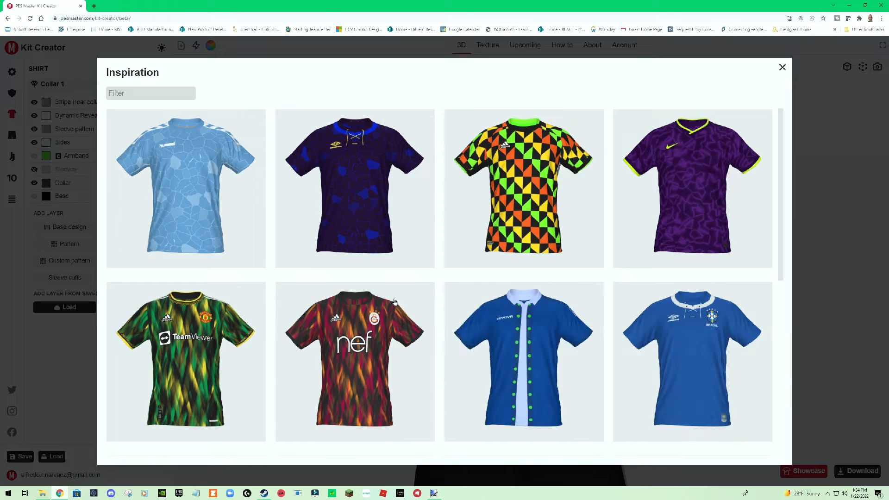
pyautogui.click(782, 67)
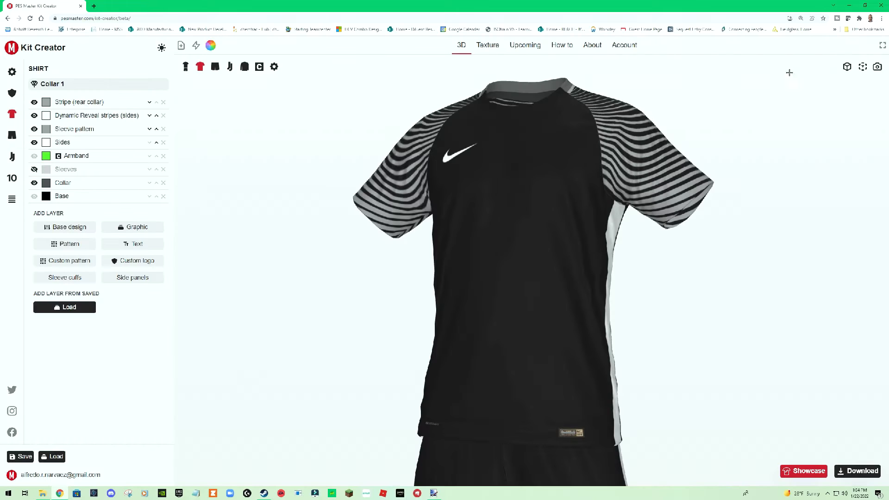
# Start a quick recolor of the kit and set the replacement for black to red #e71a1a.
pyautogui.click(212, 46)
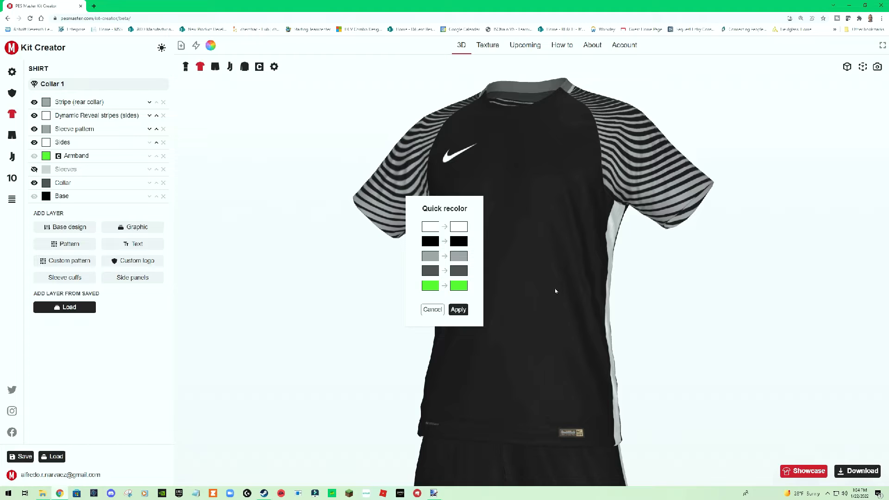
pyautogui.click(463, 245)
pyautogui.click(506, 227)
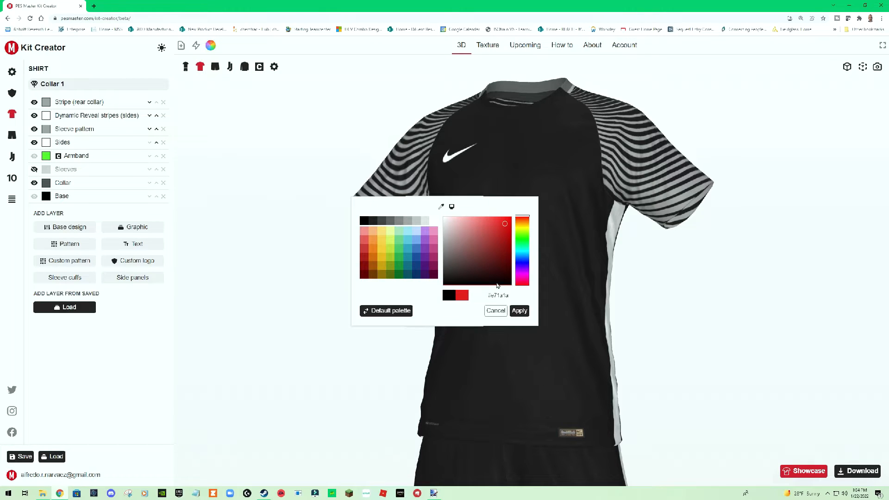
pyautogui.click(519, 311)
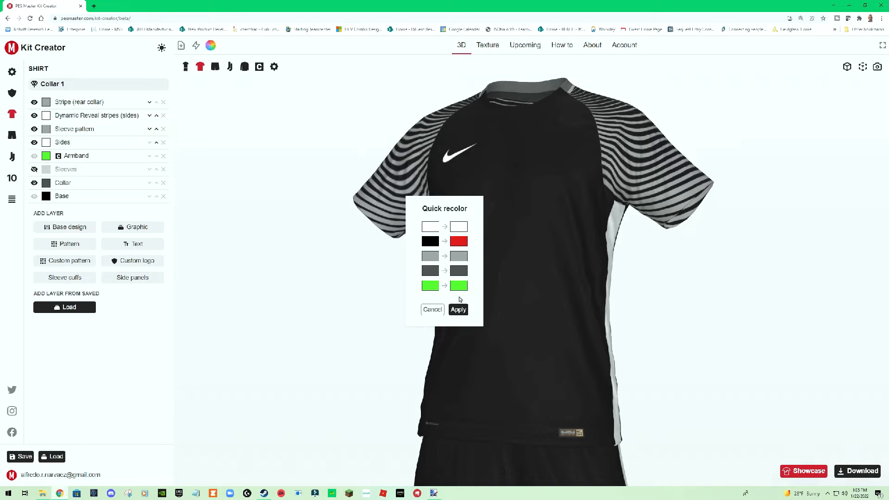
# Try to recolor the light grey by changing only its hue to yellow.
pyautogui.click(466, 258)
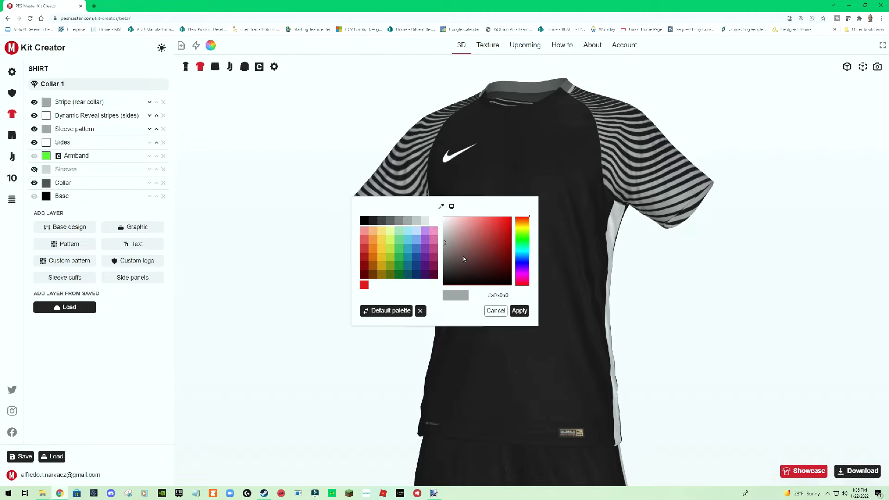
pyautogui.click(522, 228)
pyautogui.click(519, 310)
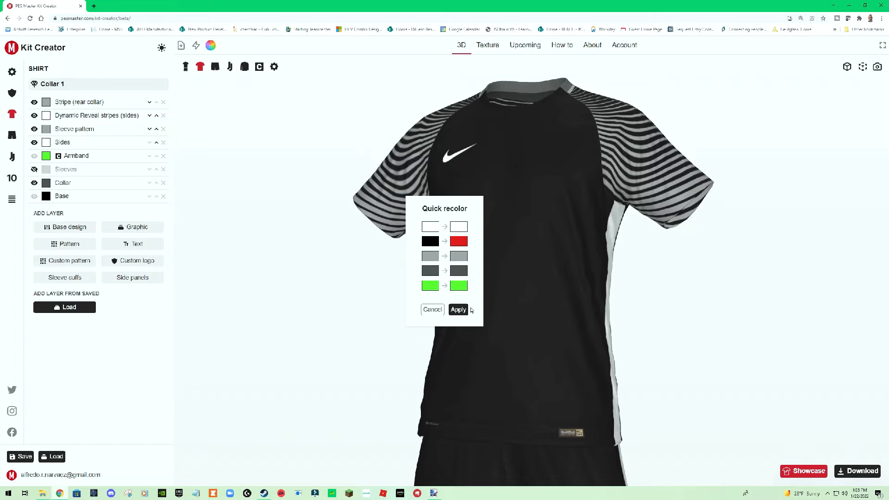
pyautogui.click(464, 258)
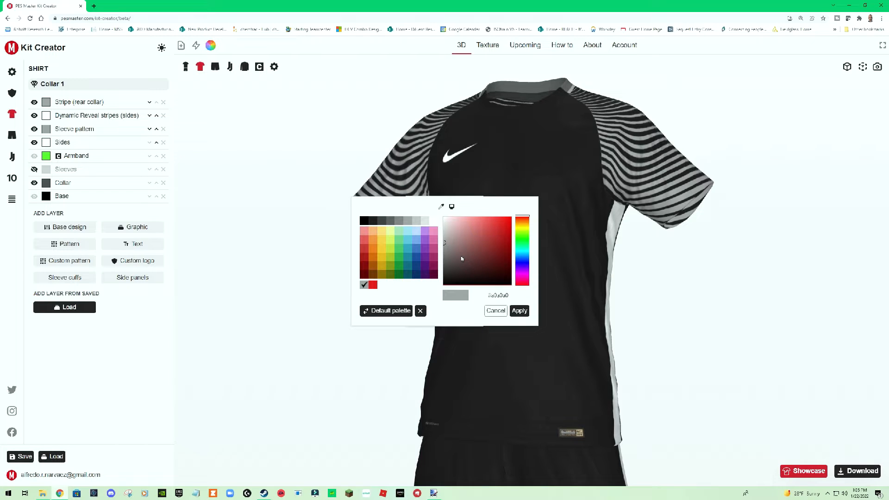
pyautogui.click(523, 228)
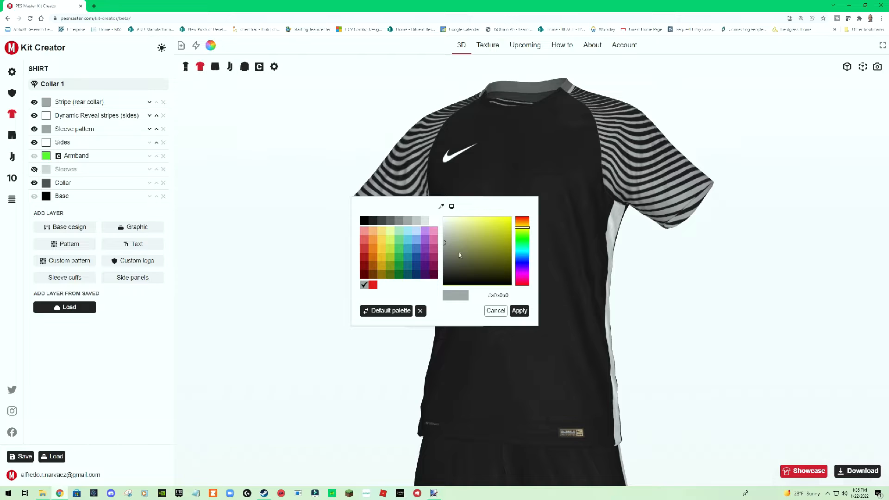
pyautogui.click(520, 311)
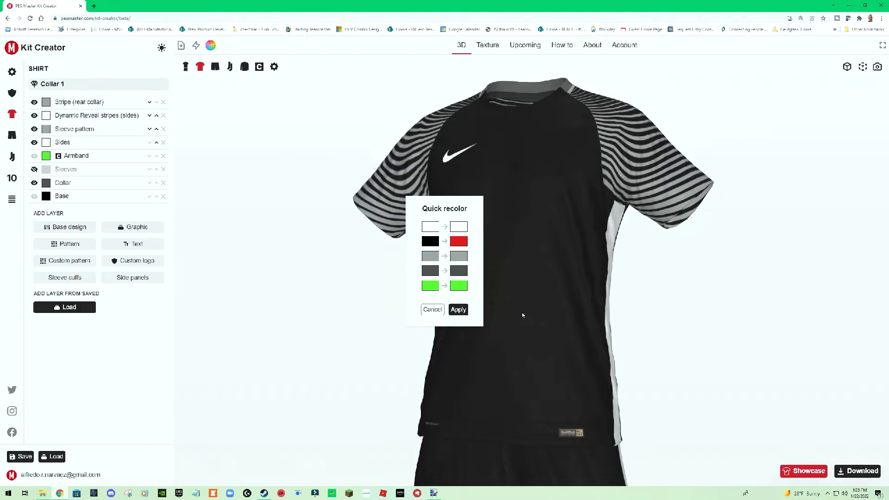
# Set the replacement for light grey to a saturated yellow and apply the quick recolor to the kit.
pyautogui.click(465, 258)
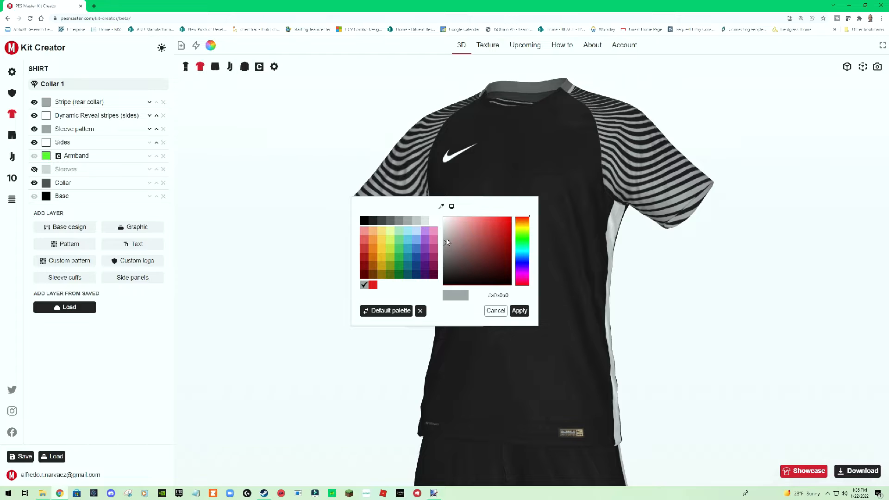
pyautogui.moveTo(446, 244)
pyautogui.mouseDown()
pyautogui.moveTo(494, 230)
pyautogui.moveTo(503, 219)
pyautogui.mouseUp()
pyautogui.click(520, 311)
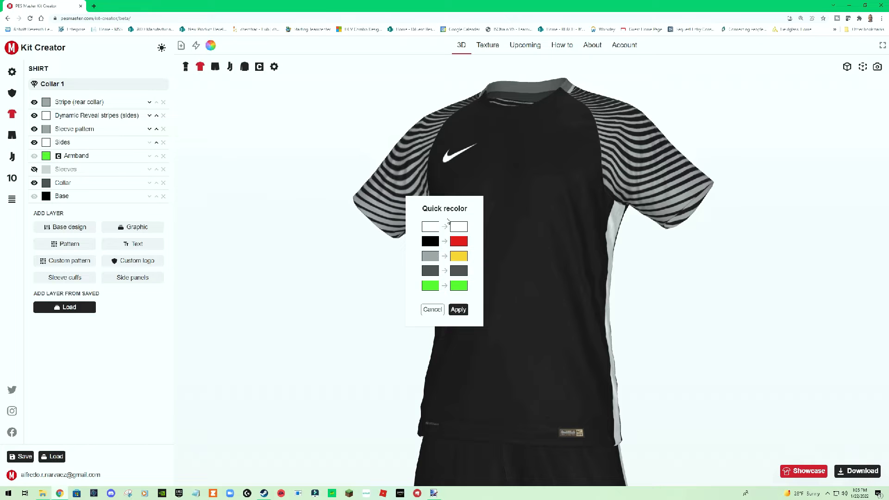
pyautogui.click(458, 310)
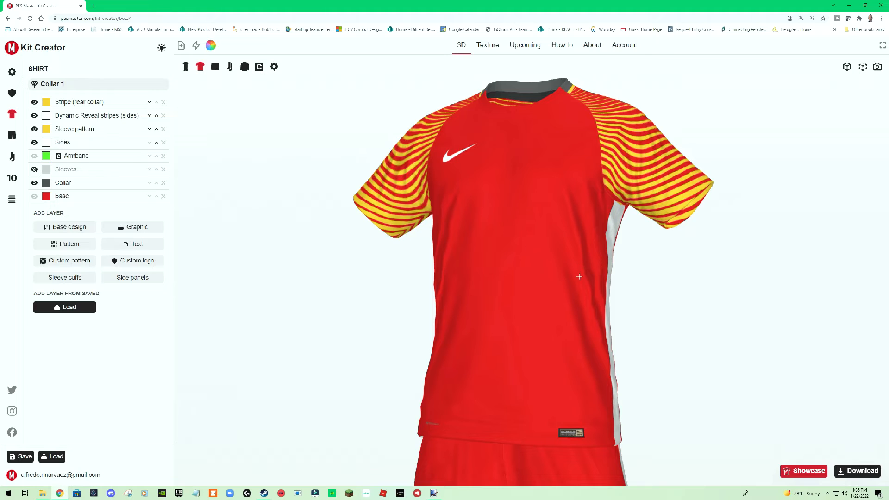
pyautogui.moveTo(579, 274); pyautogui.dragTo(440, 268)
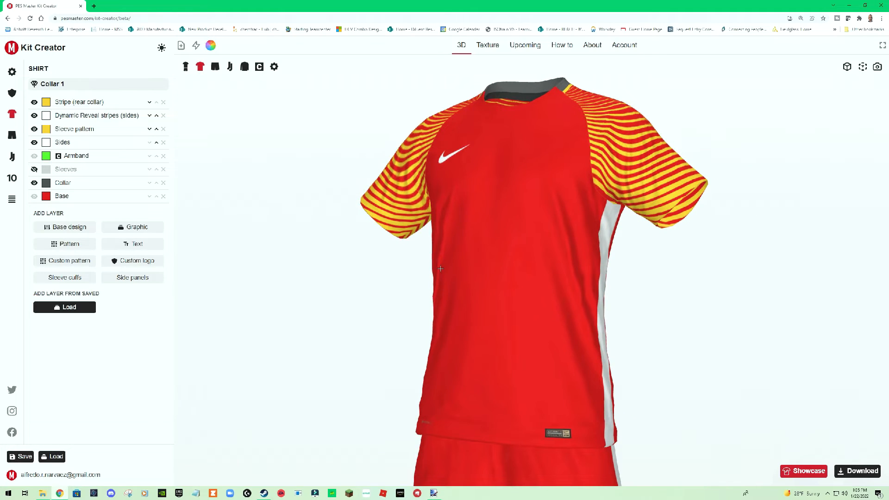
pyautogui.rightClick(435, 264)
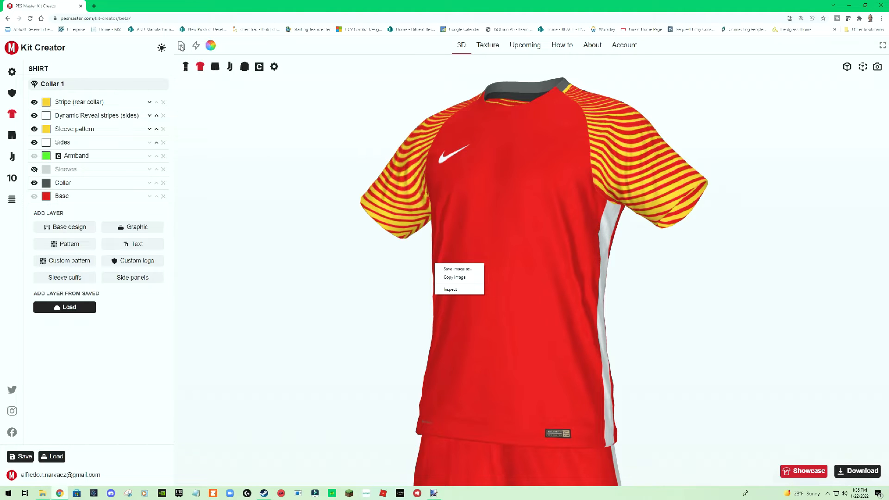
pyautogui.click(267, 174)
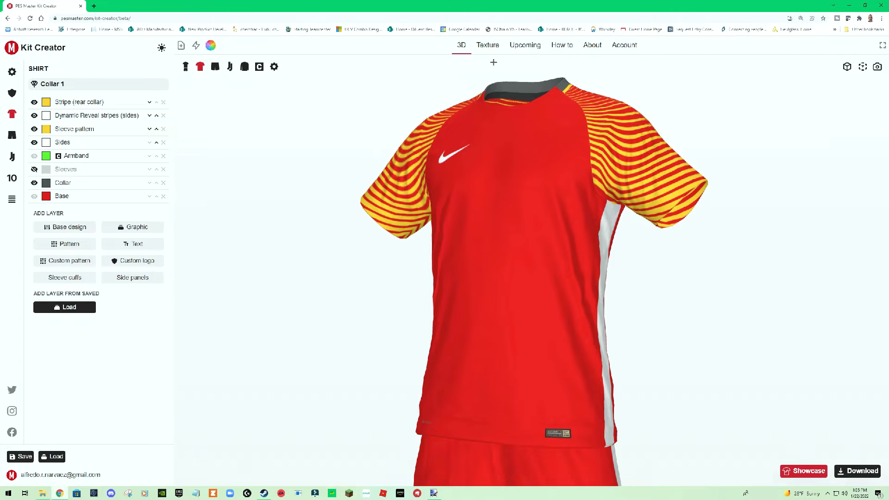
# Review the kit creator's account, About and How to information, including the kit import instructions.
pyautogui.click(634, 47)
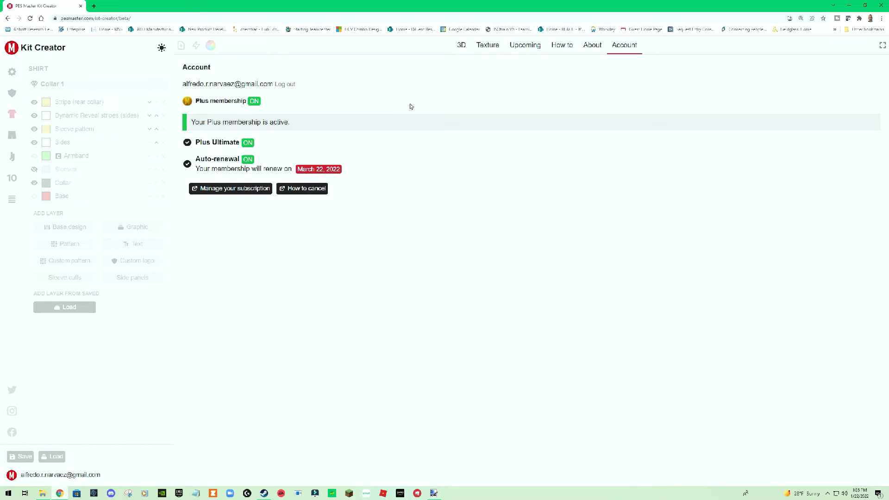
pyautogui.click(596, 48)
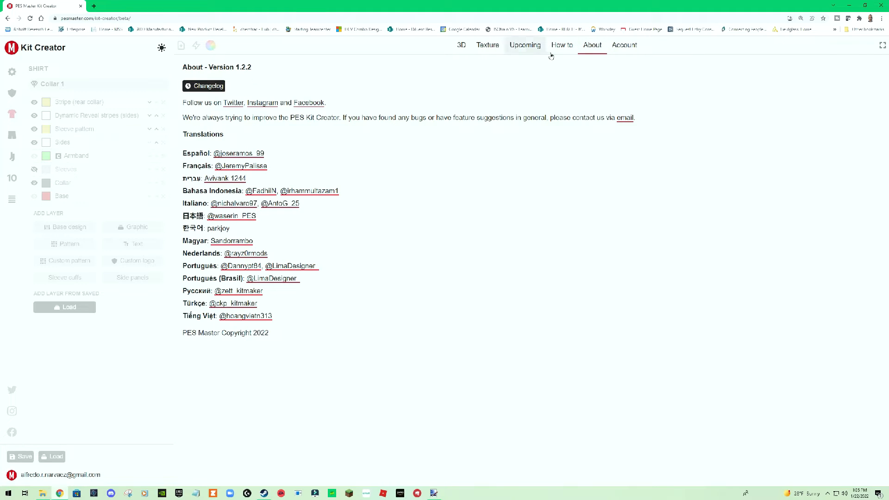
pyautogui.click(566, 49)
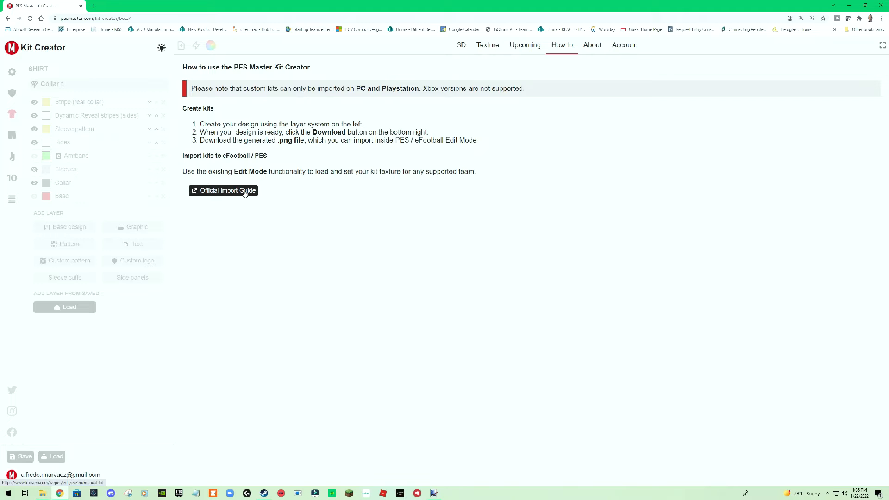
# Browse the upcoming content designs for the January 14 and January 21, 2022 releases.
pyautogui.click(530, 49)
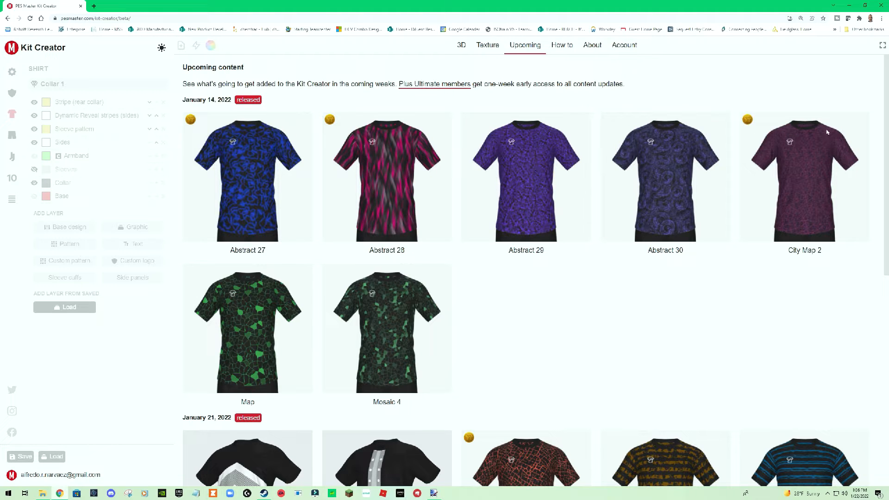
pyautogui.scroll(-5, 494, 209)
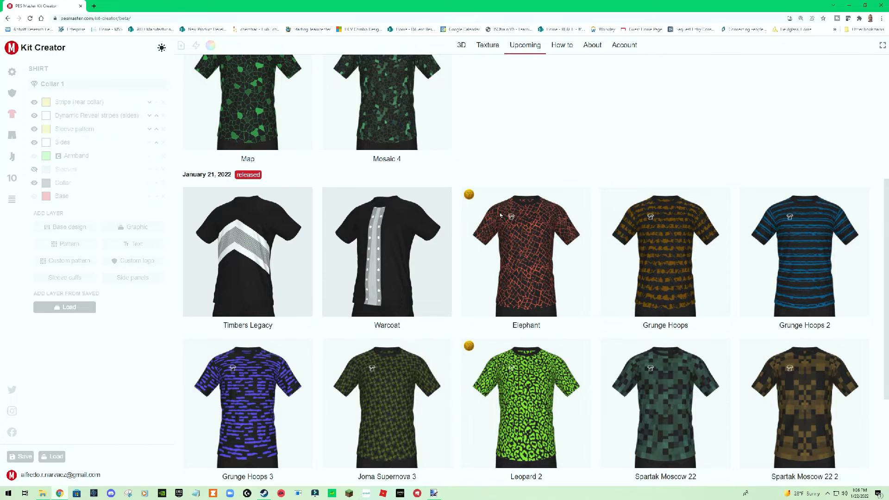
pyautogui.scroll(5, 500, 214)
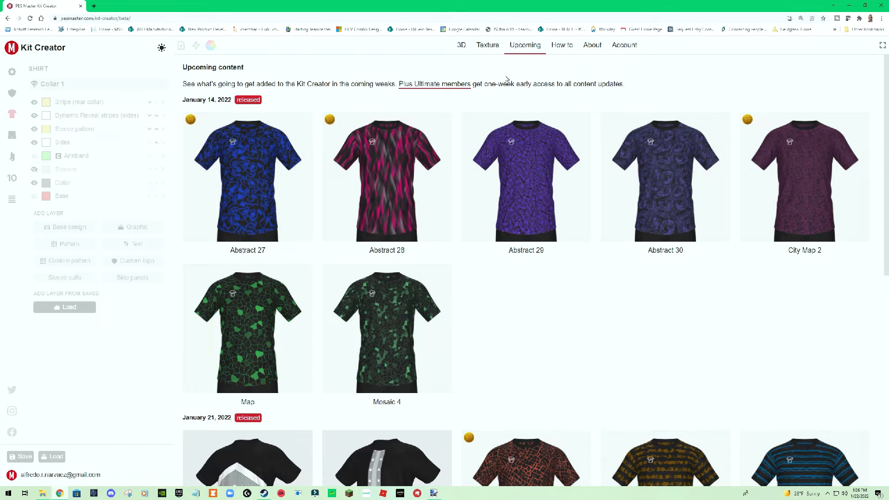
# Examine the kit's flat texture layout and return to the 3D preview to inspect the shirt.
pyautogui.click(490, 47)
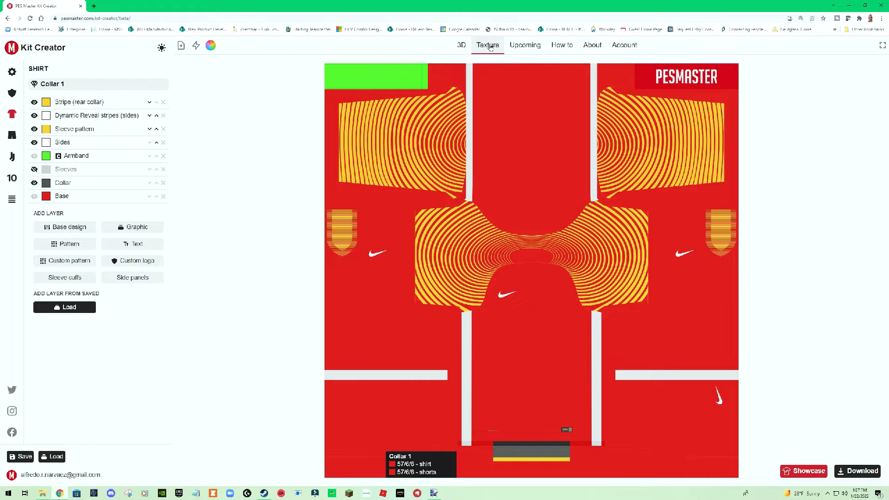
pyautogui.click(463, 46)
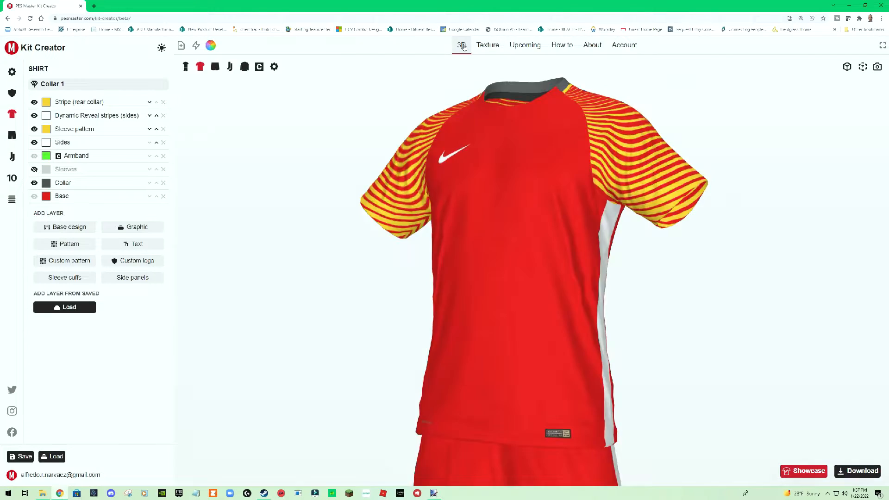
pyautogui.moveTo(310, 153); pyautogui.dragTo(448, 154)
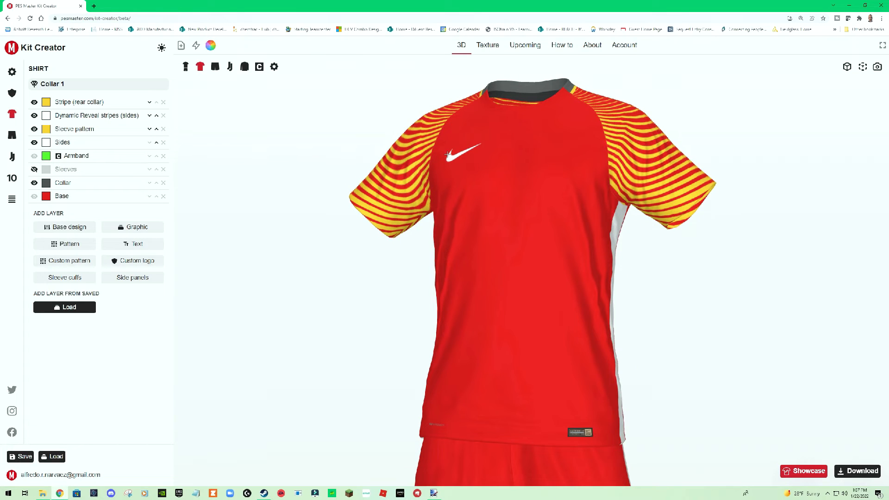
# Set the 3D preview to rotating and display the full kit with shirt, shorts and socks.
pyautogui.click(847, 67)
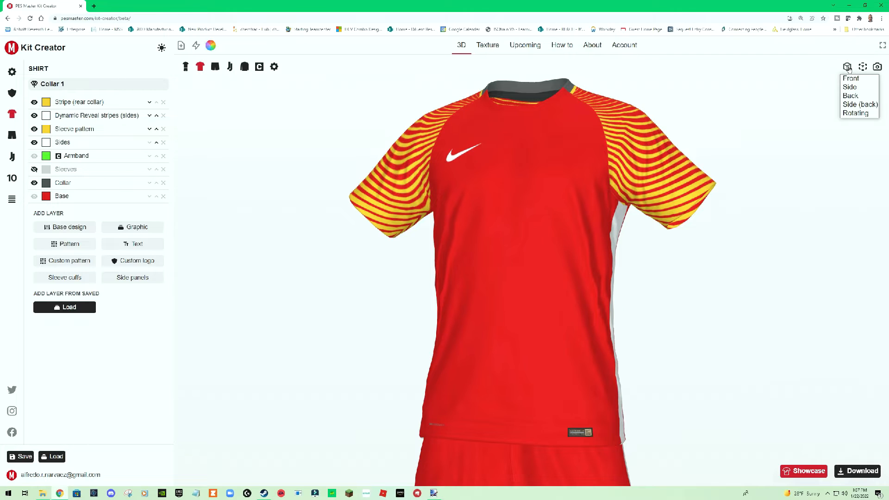
pyautogui.click(857, 114)
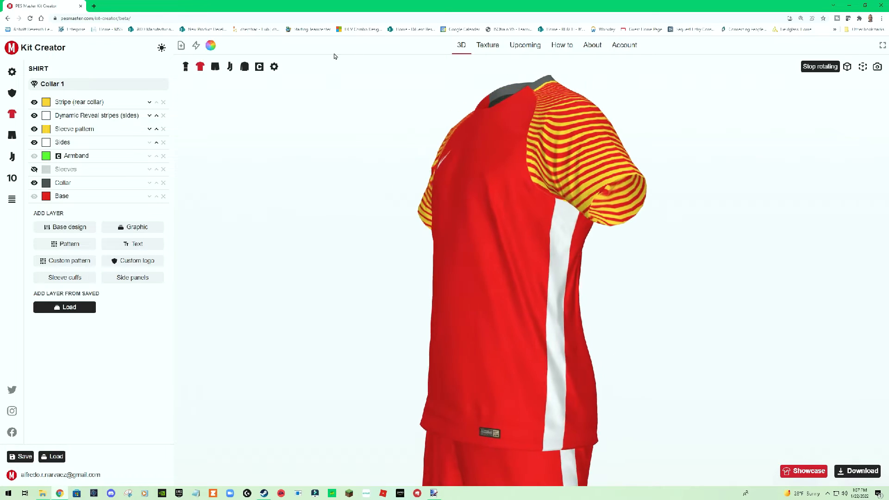
pyautogui.click(186, 67)
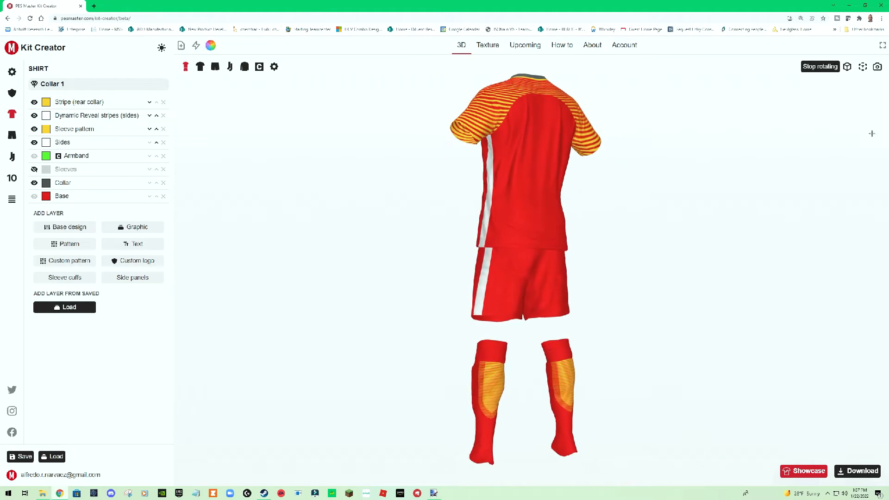
# Set the 3D preview to the front view, and try out the free view on the kit.
pyautogui.click(846, 68)
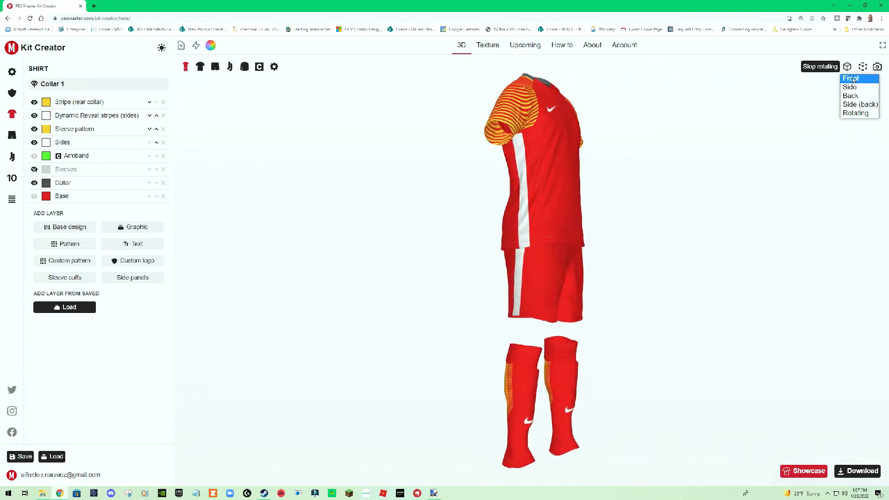
pyautogui.click(853, 80)
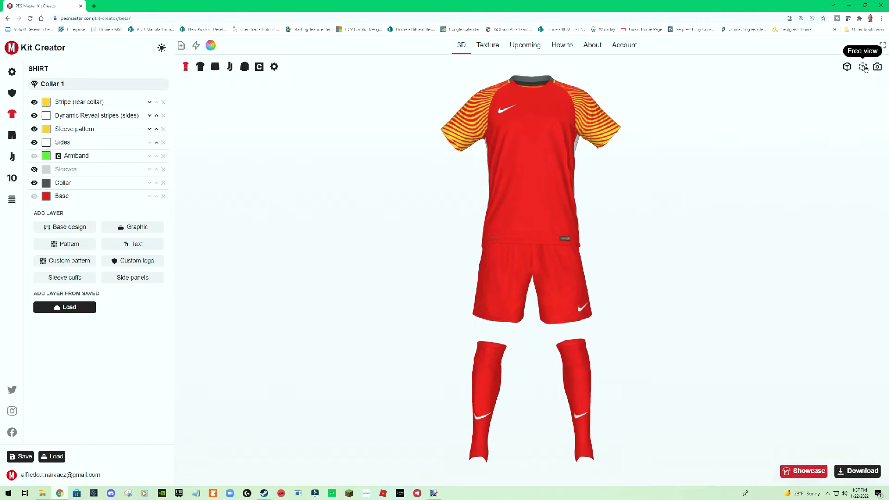
pyautogui.click(864, 67)
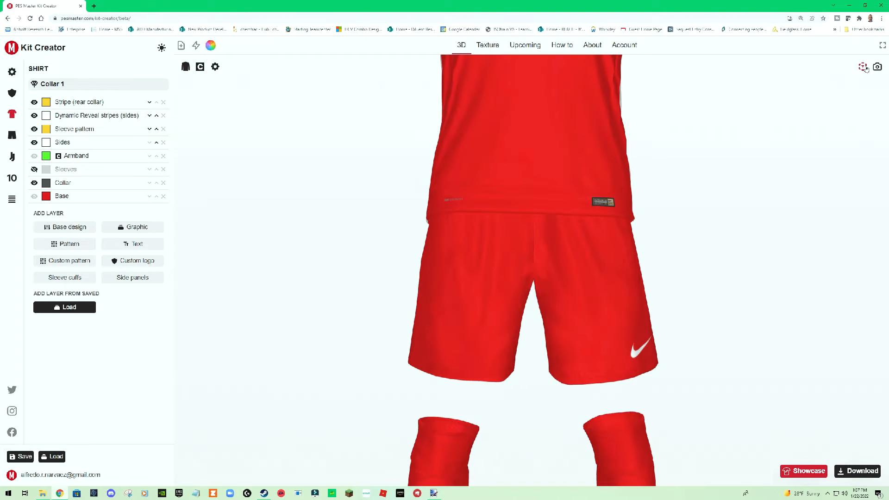
pyautogui.moveTo(672, 143); pyautogui.dragTo(657, 186)
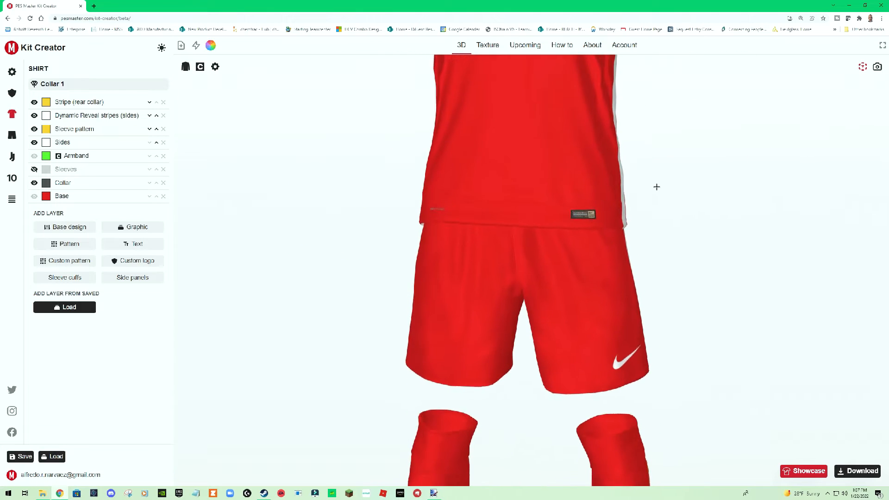
pyautogui.click(864, 68)
pyautogui.moveTo(704, 180); pyautogui.dragTo(596, 193)
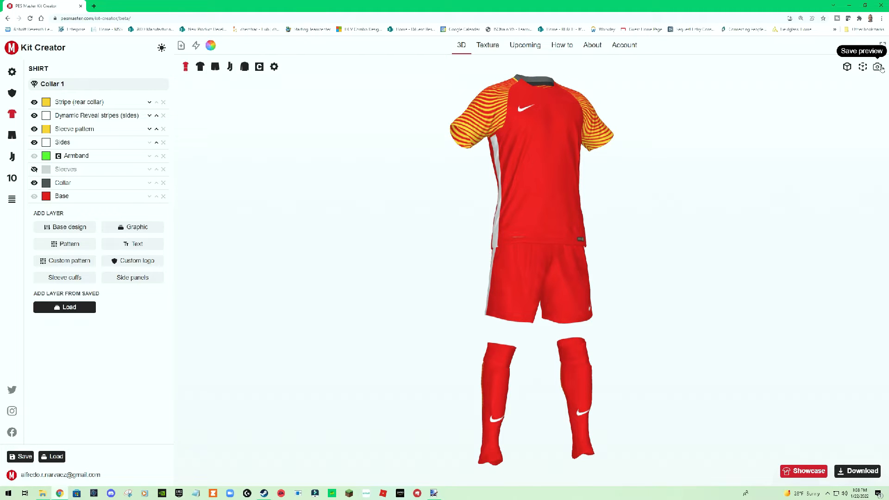
# Open the Save preview options for the full kit and turn the kit slightly in the preview.
pyautogui.click(881, 68)
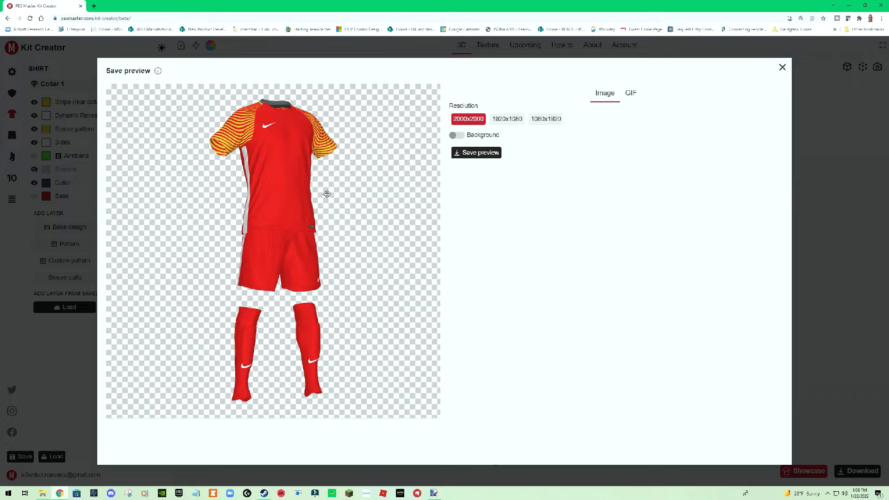
pyautogui.moveTo(343, 219); pyautogui.dragTo(338, 222)
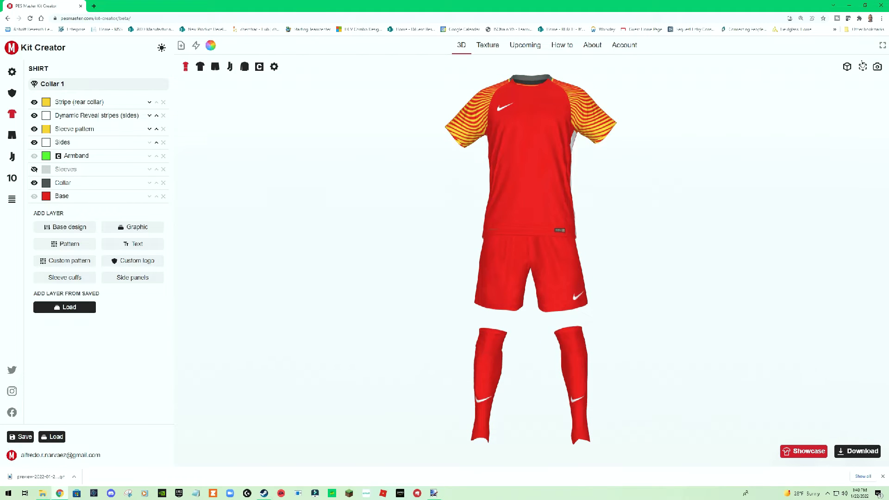
# Display the kit creator in full screen.
pyautogui.click(884, 45)
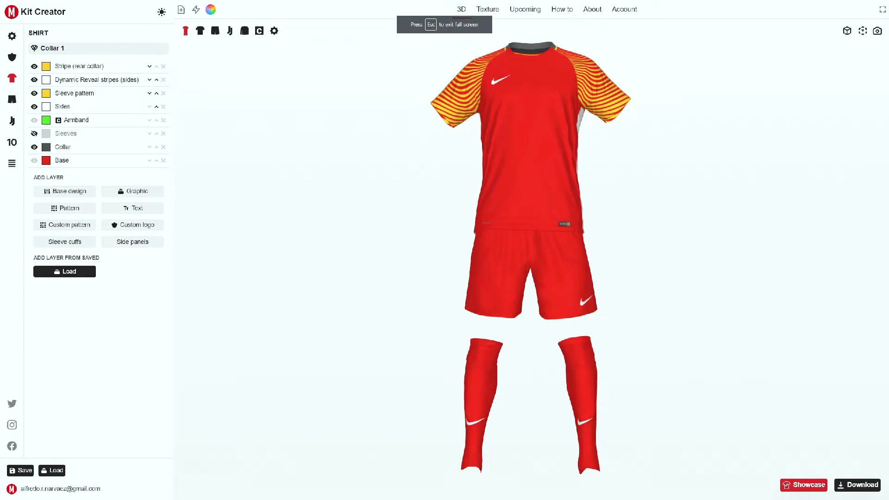
pyautogui.click(883, 10)
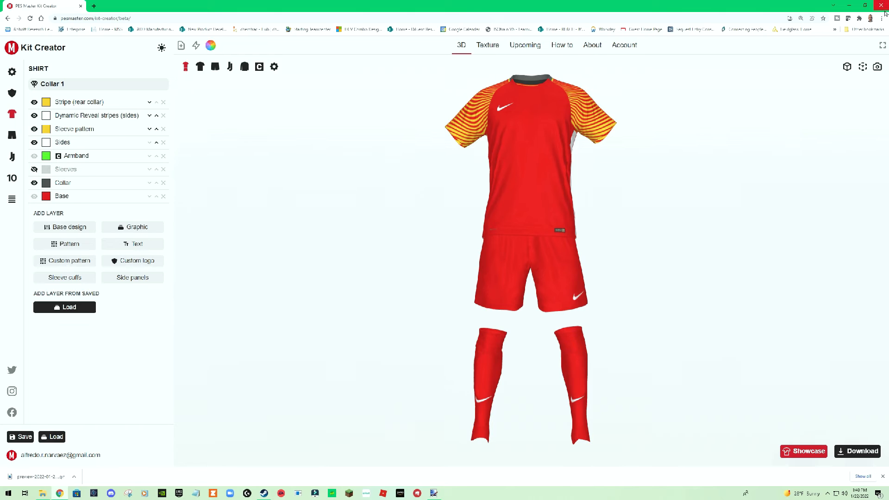
pyautogui.click(883, 44)
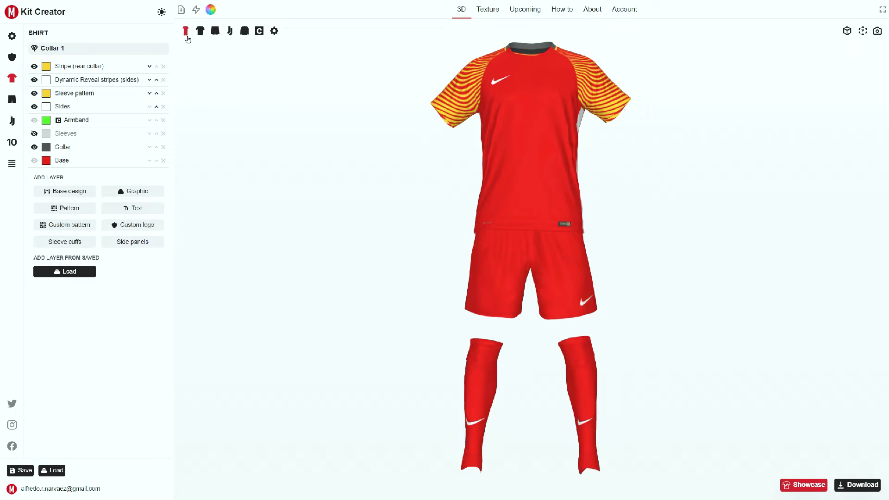
# Inspect the shirt, shorts and socks one at a time in close-up 3D views.
pyautogui.click(201, 31)
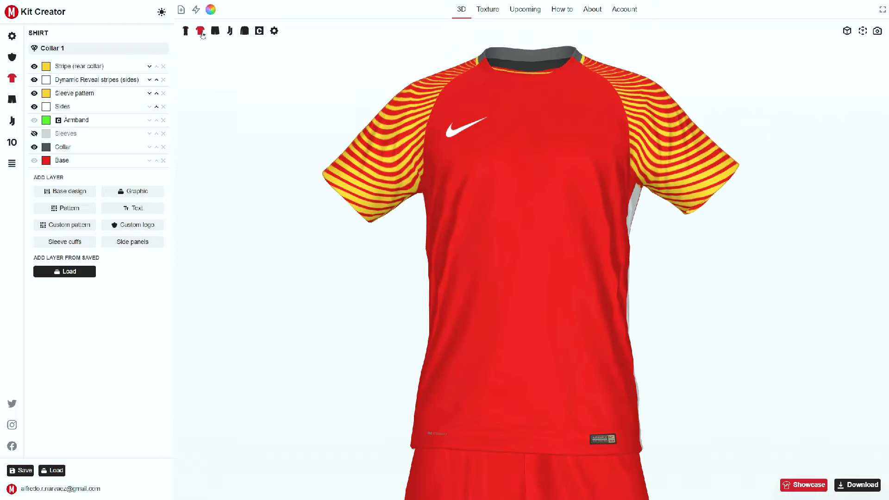
pyautogui.moveTo(549, 171); pyautogui.dragTo(413, 159)
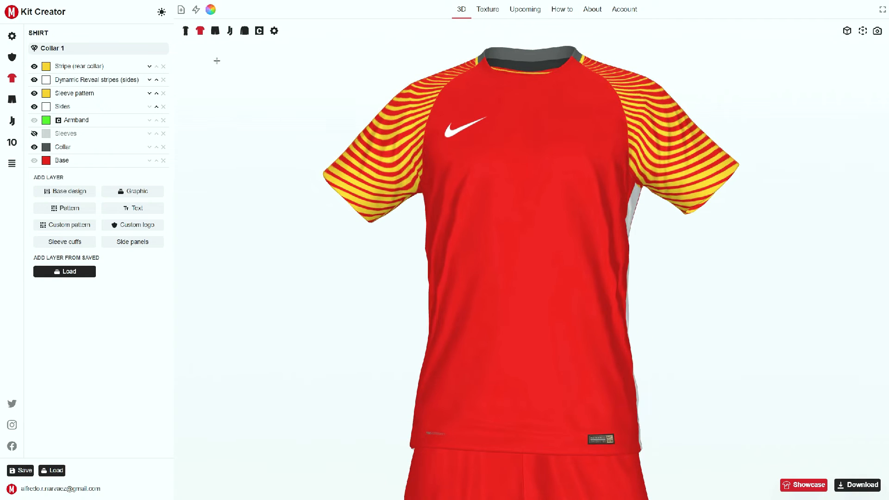
pyautogui.click(216, 31)
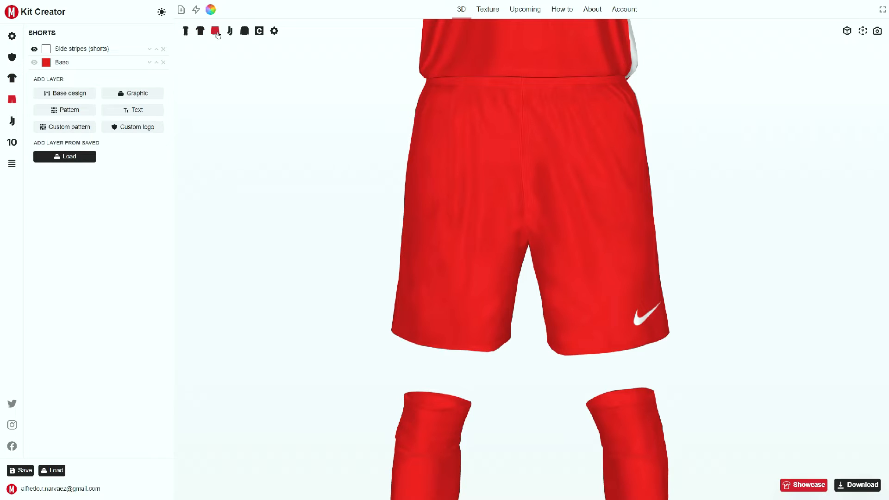
pyautogui.click(231, 31)
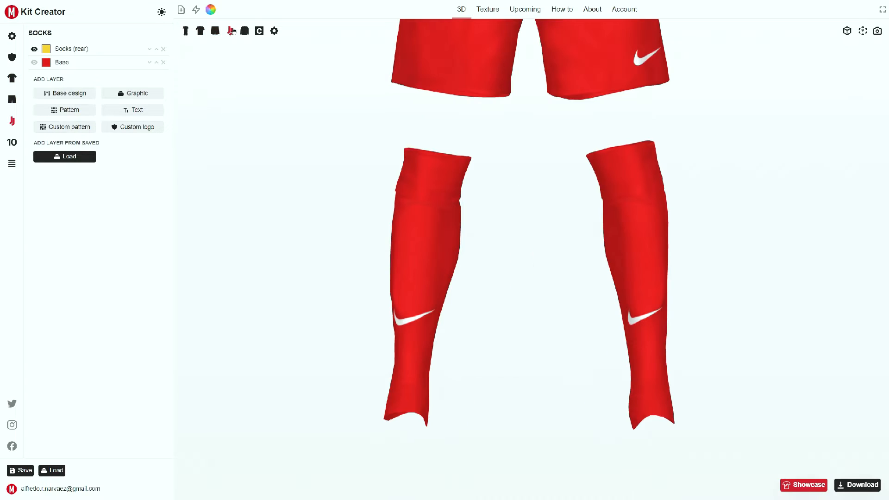
# Preview the full kit with long sleeves, and return the shirt to short sleeves.
pyautogui.click(244, 31)
pyautogui.click(418, 80)
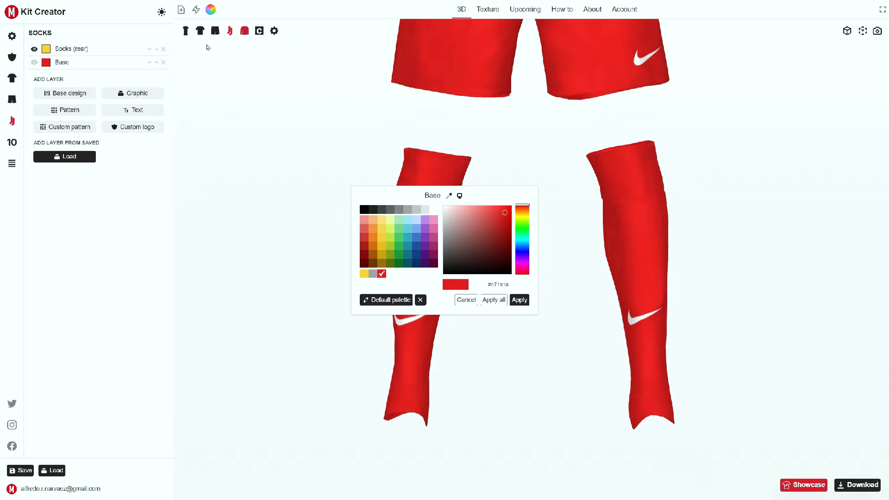
pyautogui.click(320, 72)
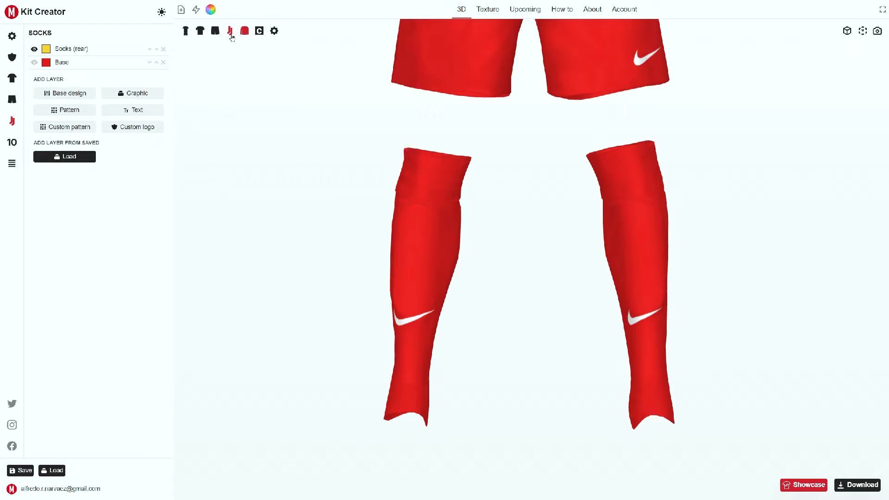
pyautogui.click(187, 31)
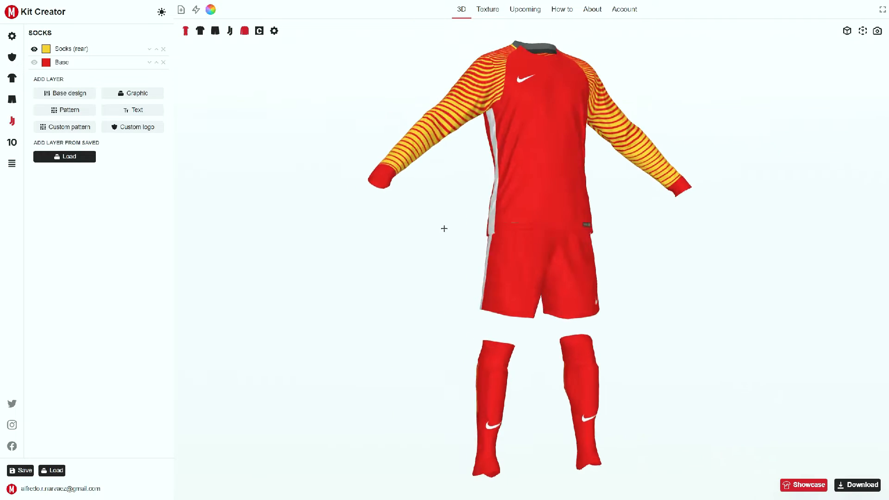
pyautogui.click(245, 32)
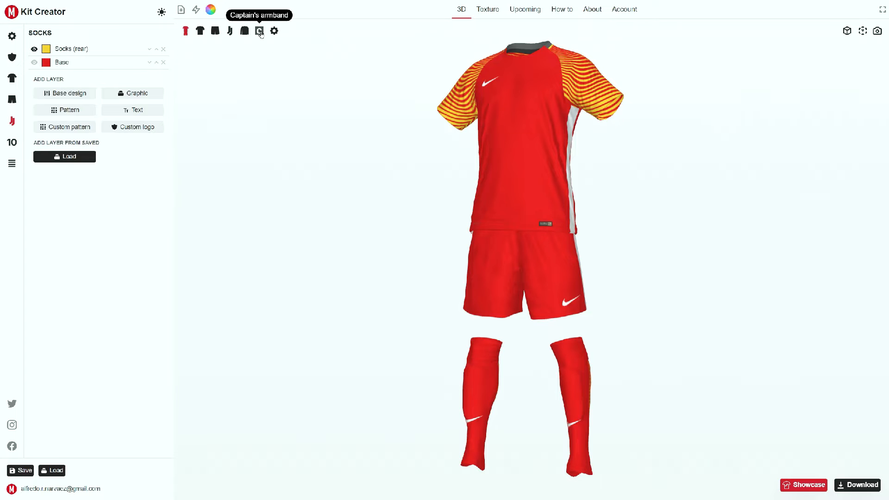
# Preview the kit with the captain's armband and a tucked-in shirt, and turn both options off again.
pyautogui.click(260, 31)
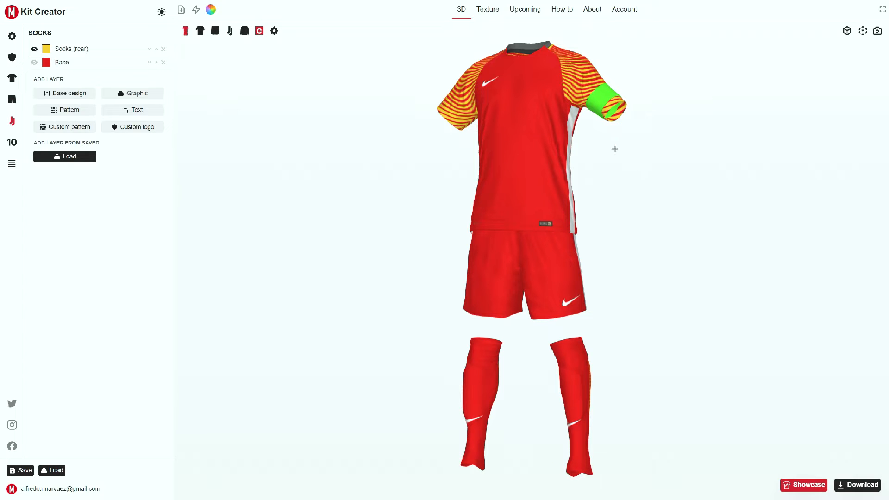
pyautogui.moveTo(615, 148); pyautogui.dragTo(504, 170)
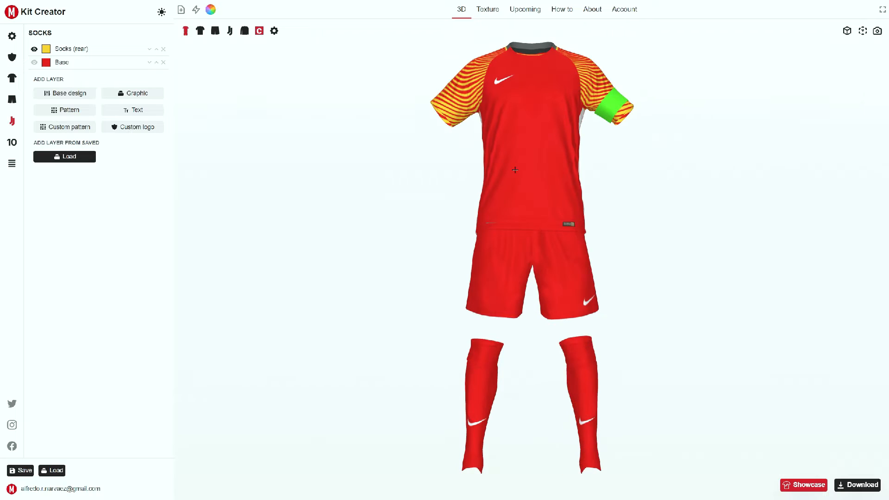
pyautogui.click(276, 33)
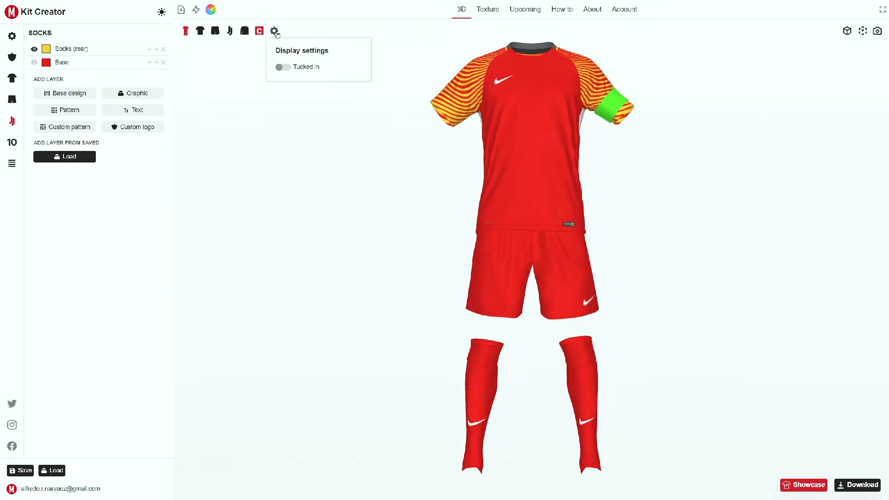
pyautogui.click(288, 68)
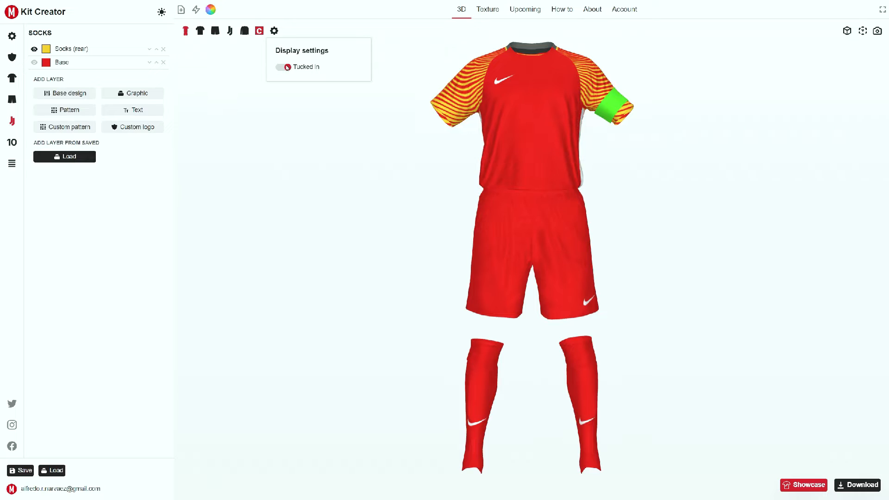
pyautogui.click(287, 67)
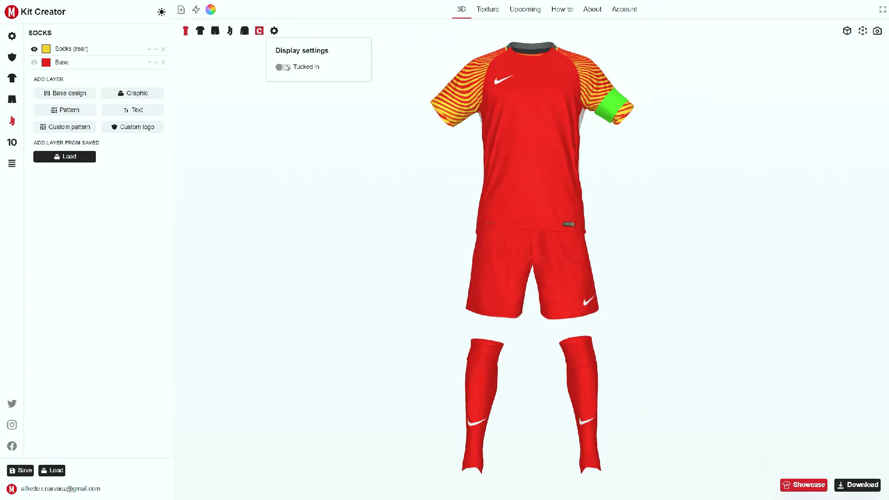
pyautogui.click(260, 31)
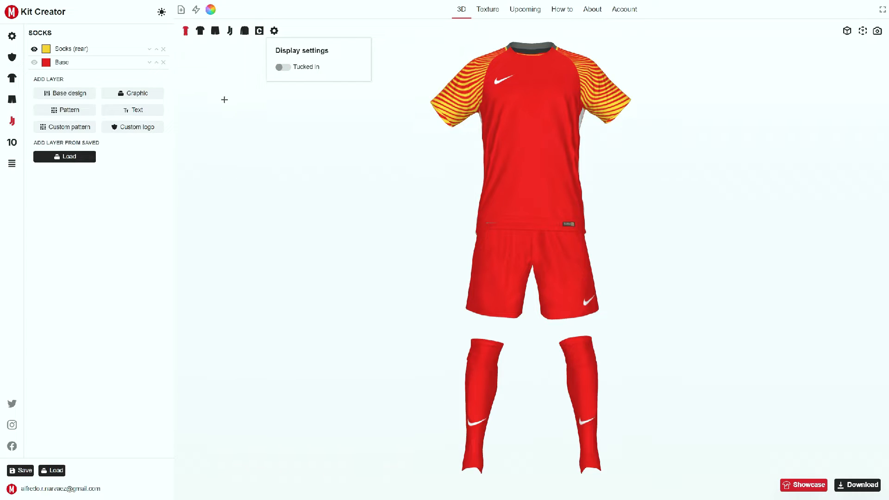
# Show the shirt close up with the display settings closed, and turn it to inspect its side panel.
pyautogui.moveTo(383, 184)
pyautogui.mouseDown()
pyautogui.moveTo(357, 185)
pyautogui.moveTo(387, 186)
pyautogui.mouseUp()
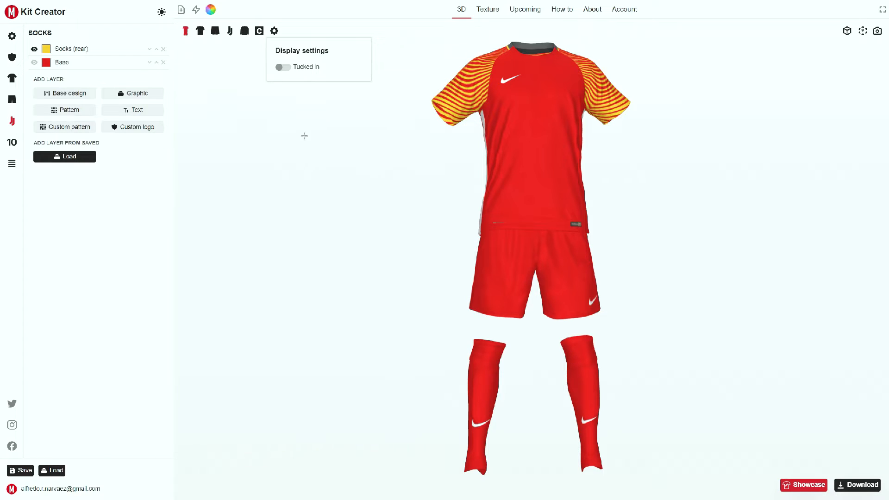
pyautogui.click(200, 31)
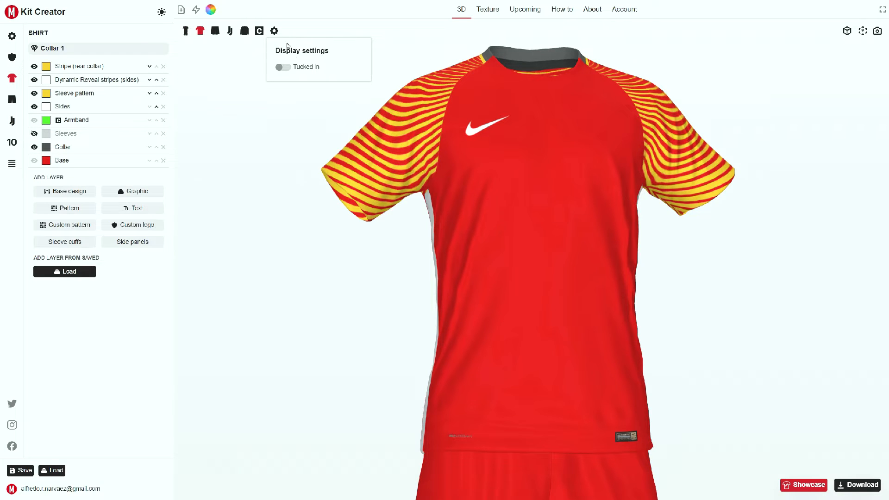
pyautogui.click(274, 31)
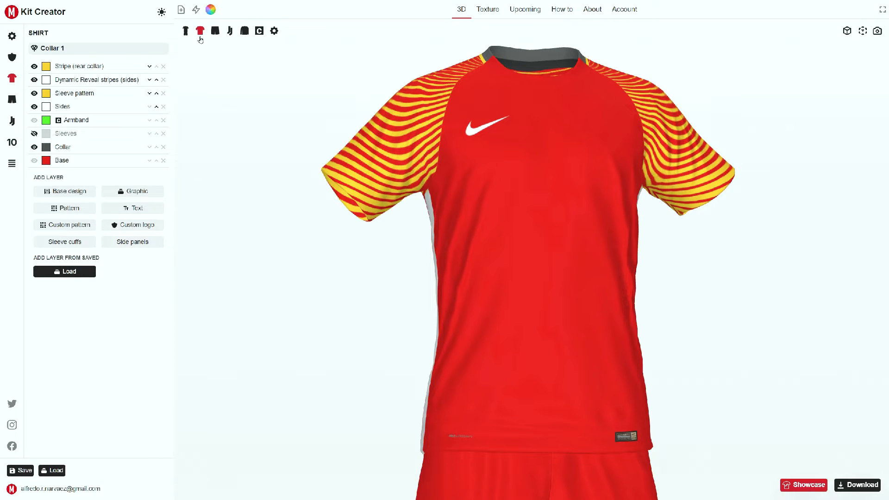
pyautogui.moveTo(272, 132); pyautogui.dragTo(268, 132)
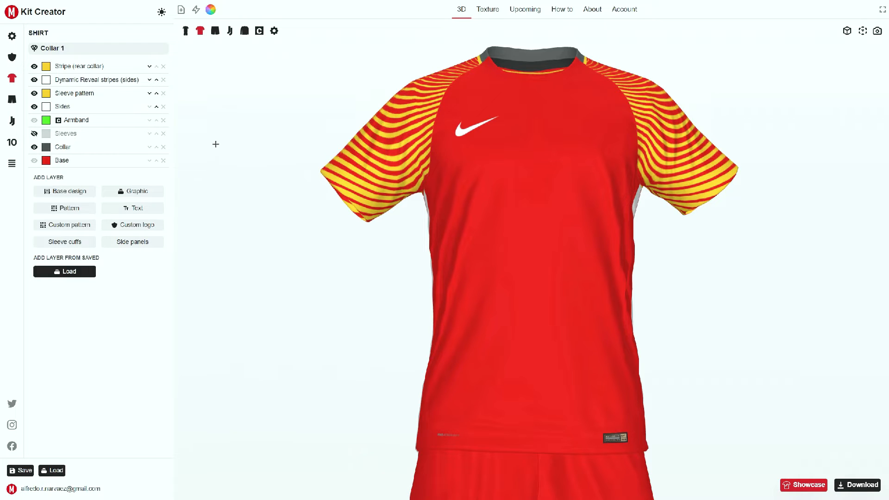
pyautogui.moveTo(325, 276); pyautogui.dragTo(318, 278)
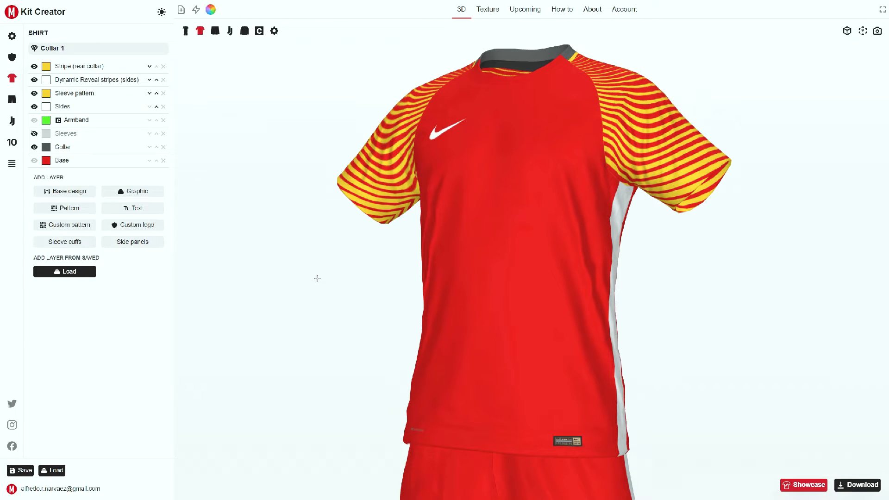
pyautogui.moveTo(317, 278); pyautogui.dragTo(318, 278)
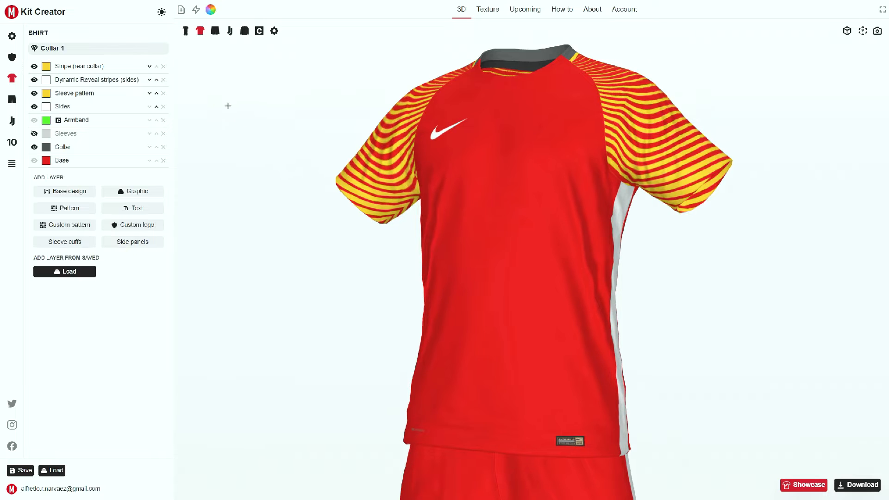
# Review the settings, logos, shirt, shorts and socks editing sections one after another, including a brief full-kit preview.
pyautogui.click(13, 36)
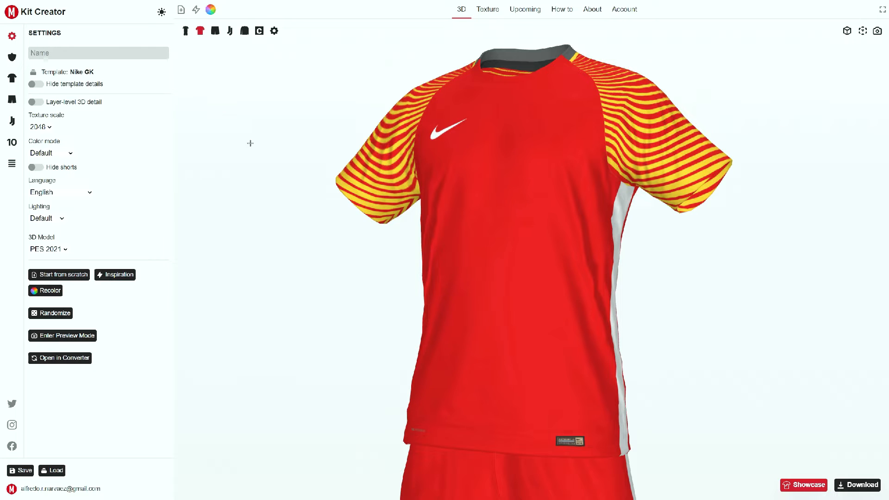
pyautogui.click(186, 31)
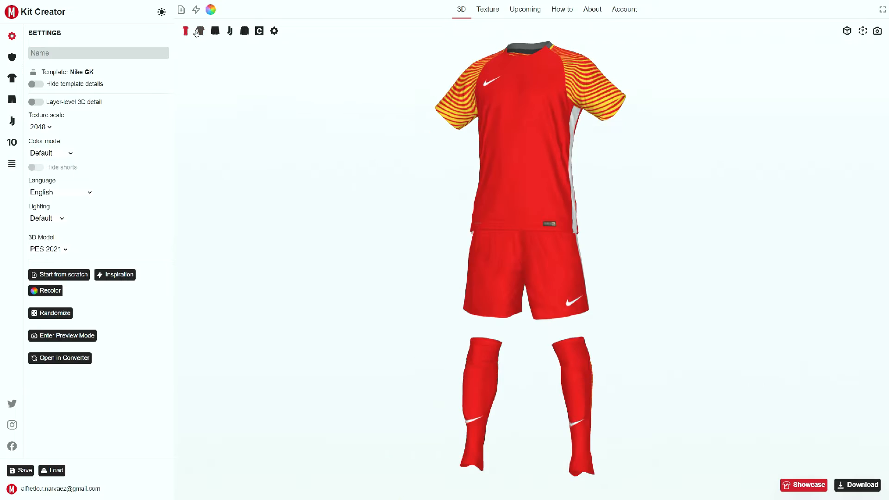
pyautogui.click(201, 31)
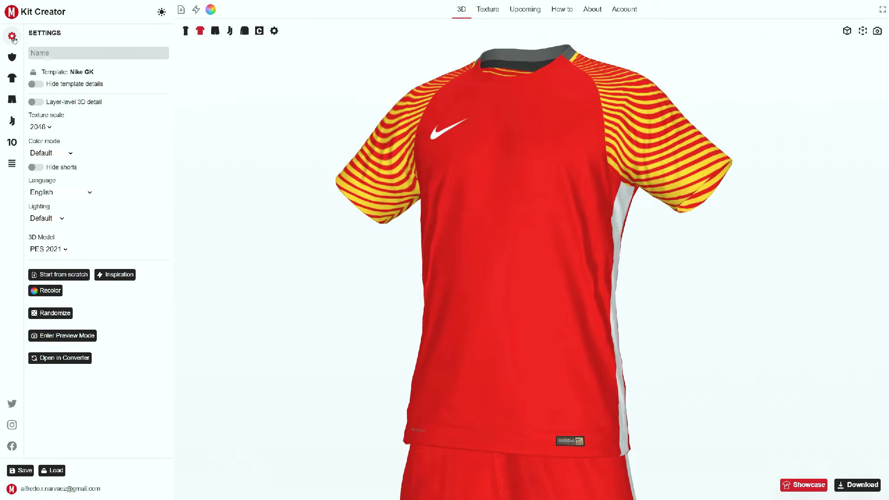
pyautogui.click(12, 57)
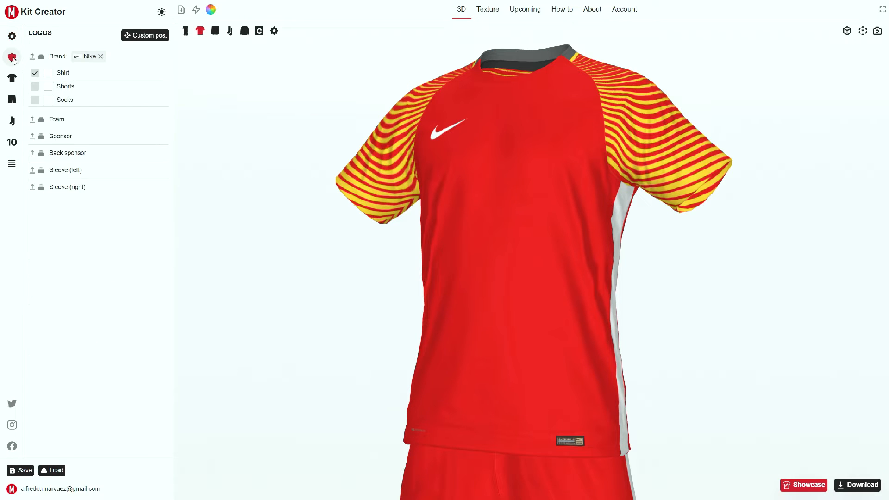
pyautogui.click(12, 78)
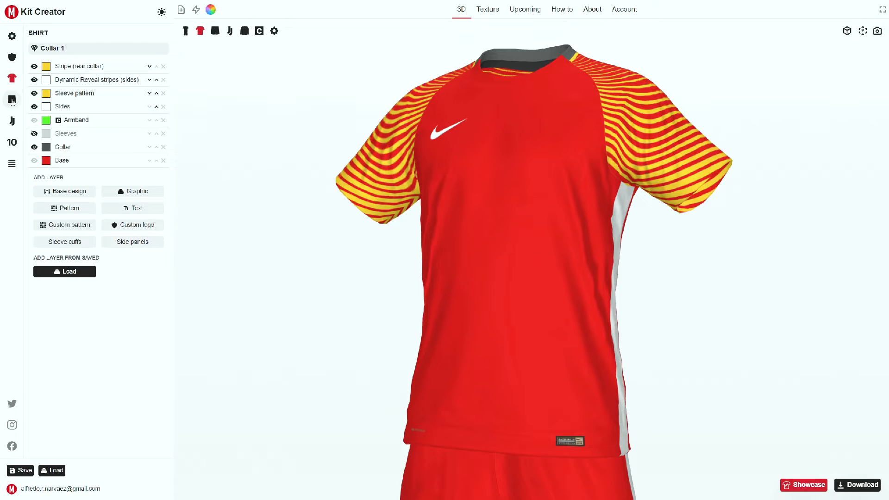
pyautogui.click(12, 101)
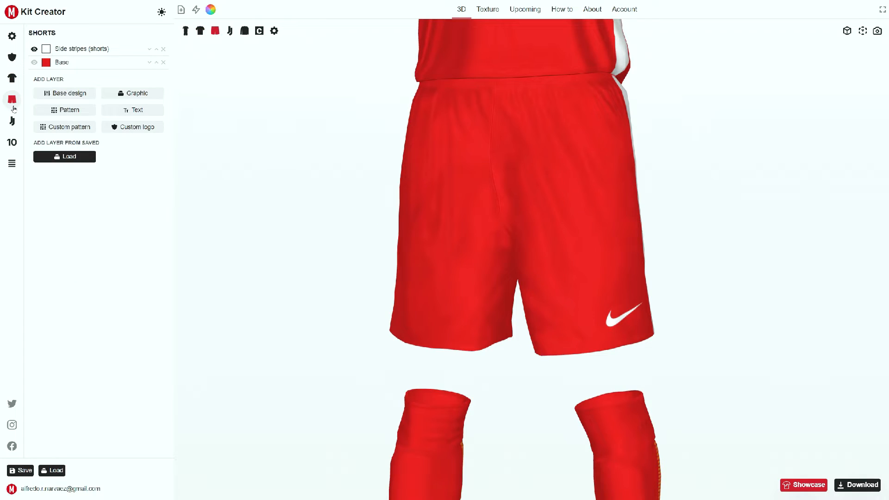
pyautogui.click(12, 122)
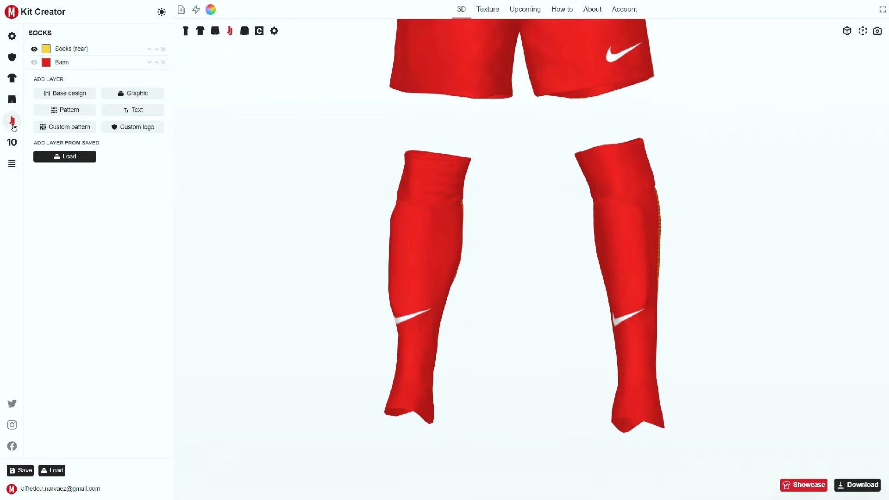
# Toggle the Disabled option of the printing section to review the font, number, name and front or shorts number settings.
pyautogui.click(13, 143)
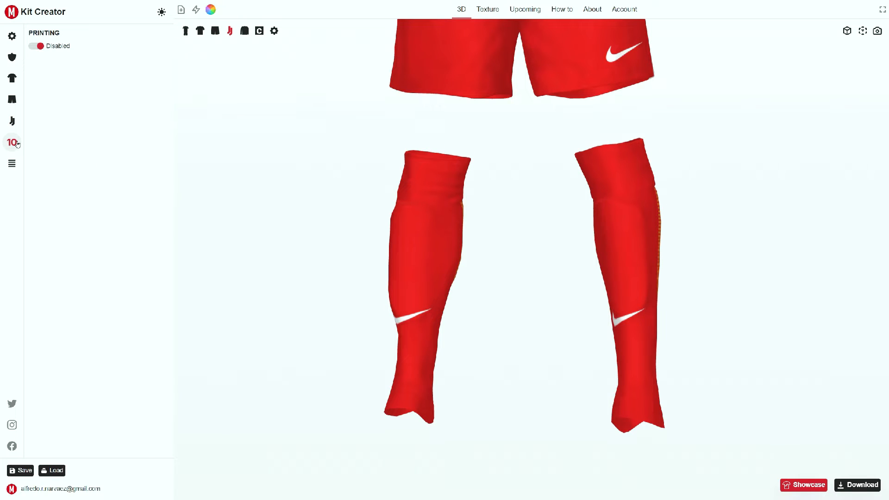
pyautogui.click(33, 46)
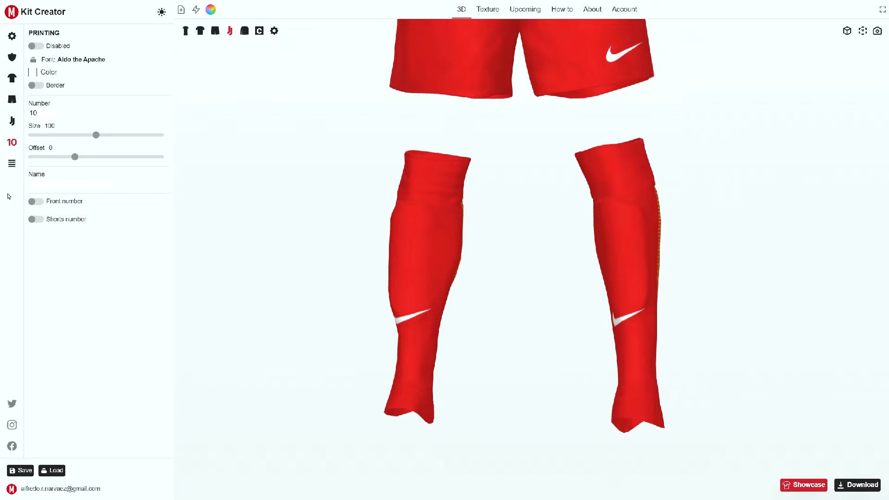
pyautogui.click(41, 46)
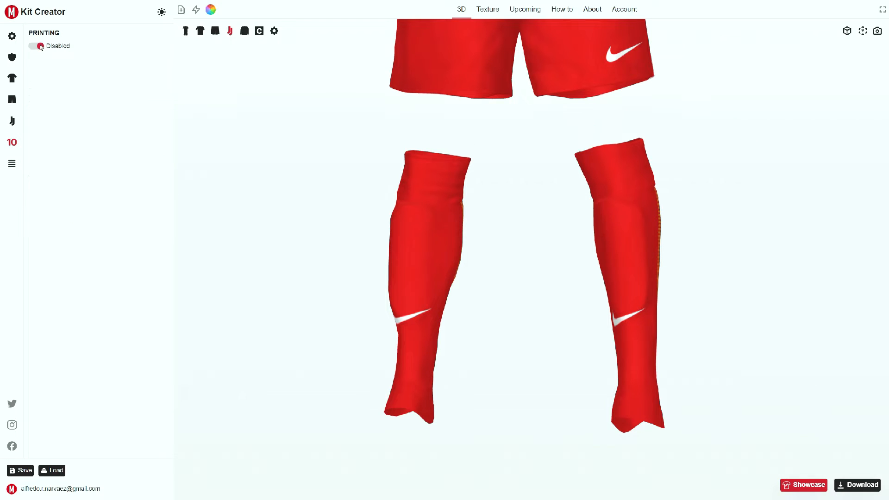
pyautogui.click(40, 47)
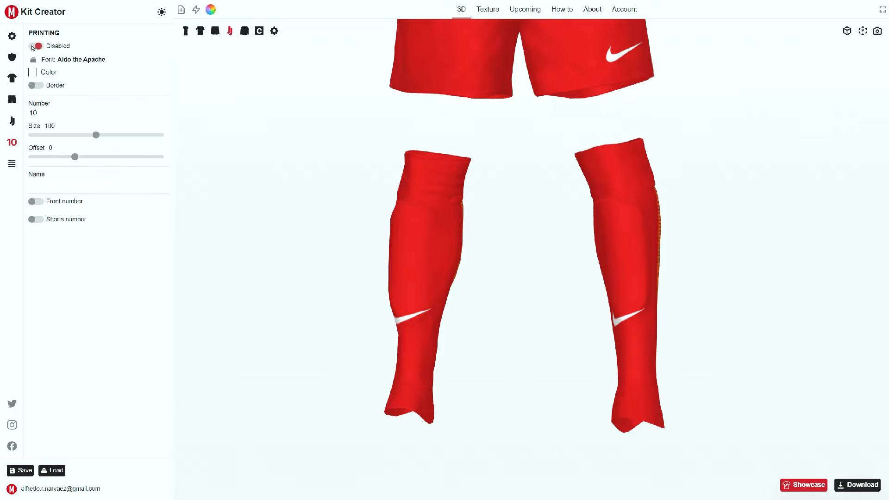
# Check the list of additional tools, return to the shirt's layers, and turn the shirt to face the front.
pyautogui.click(14, 166)
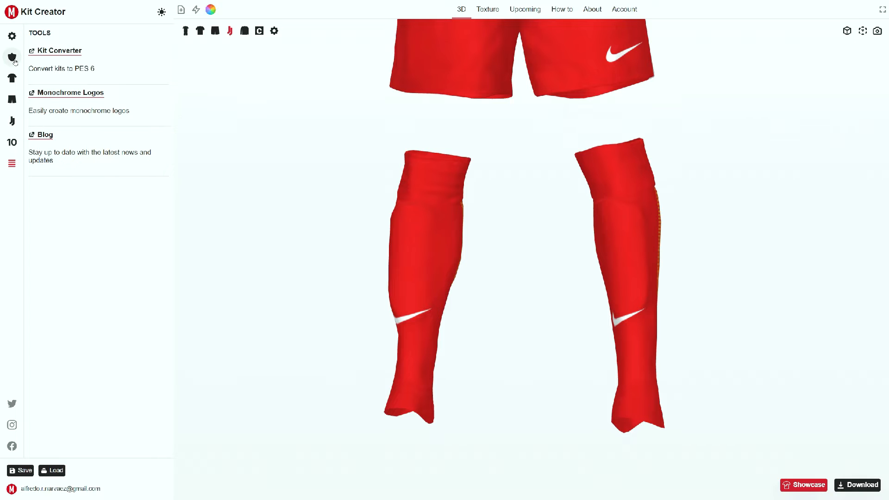
pyautogui.click(13, 79)
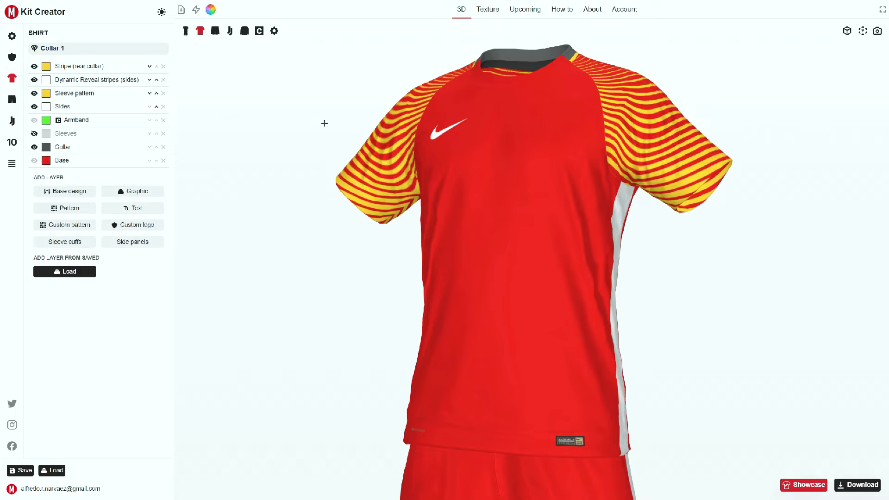
pyautogui.moveTo(324, 123); pyautogui.dragTo(452, 181)
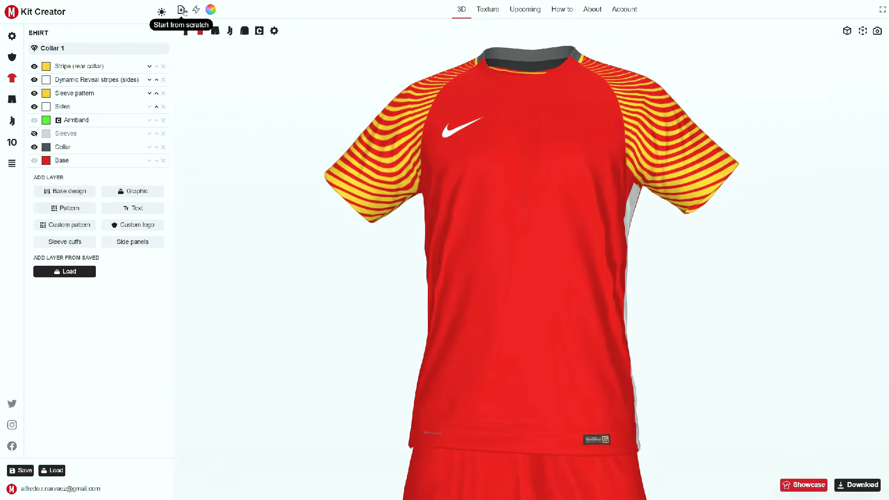
# Look through the latest kit templates available for starting from scratch.
pyautogui.click(181, 10)
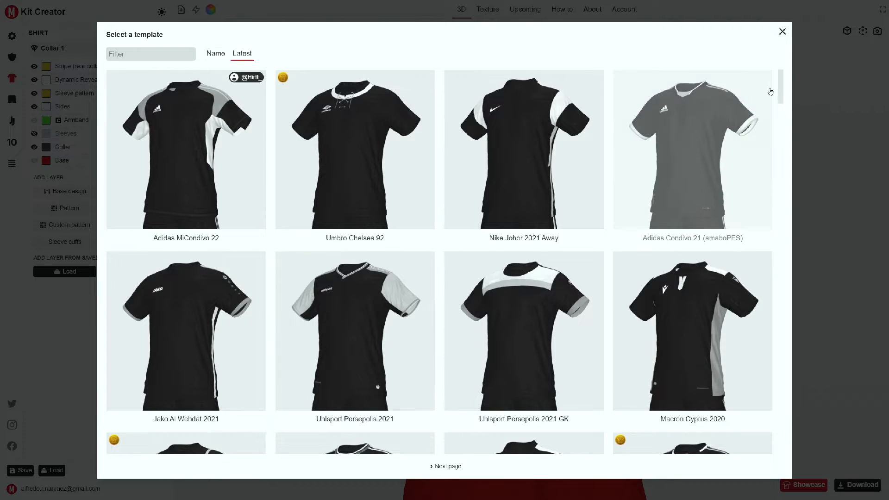
pyautogui.moveTo(781, 92); pyautogui.dragTo(789, 141)
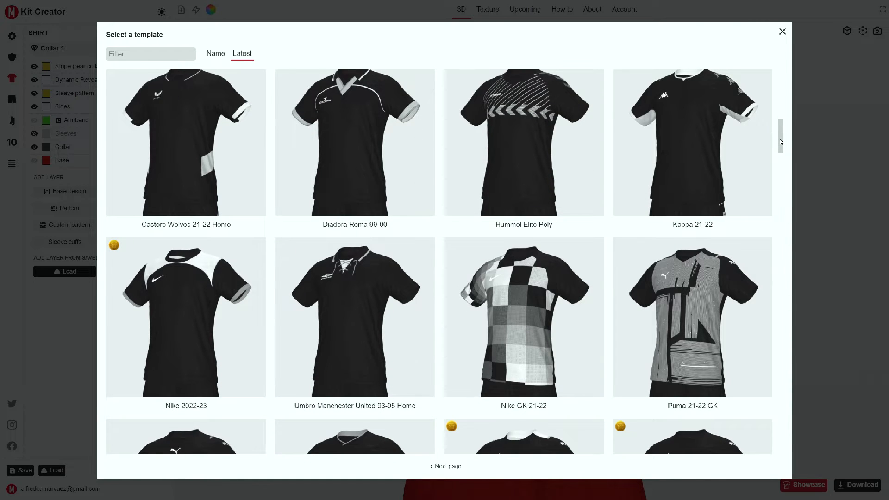
pyautogui.moveTo(781, 141); pyautogui.dragTo(792, 78)
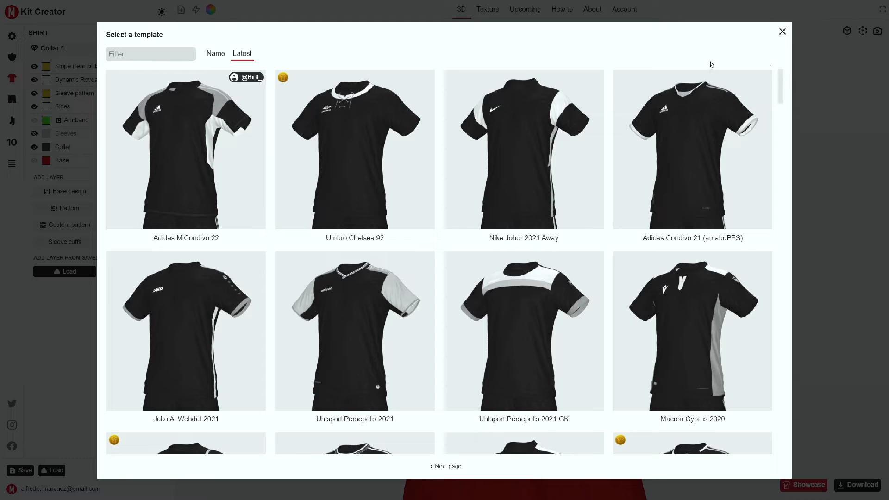
# Sort the templates by name and start a new kit from the Basic template, discarding the unsaved changes.
pyautogui.click(217, 55)
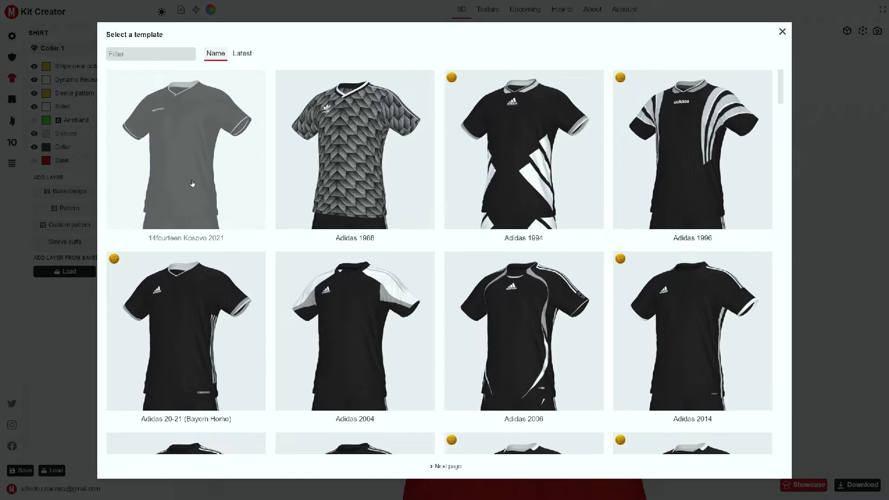
pyautogui.moveTo(784, 92); pyautogui.dragTo(766, 164)
pyautogui.scroll(-1, 767, 164)
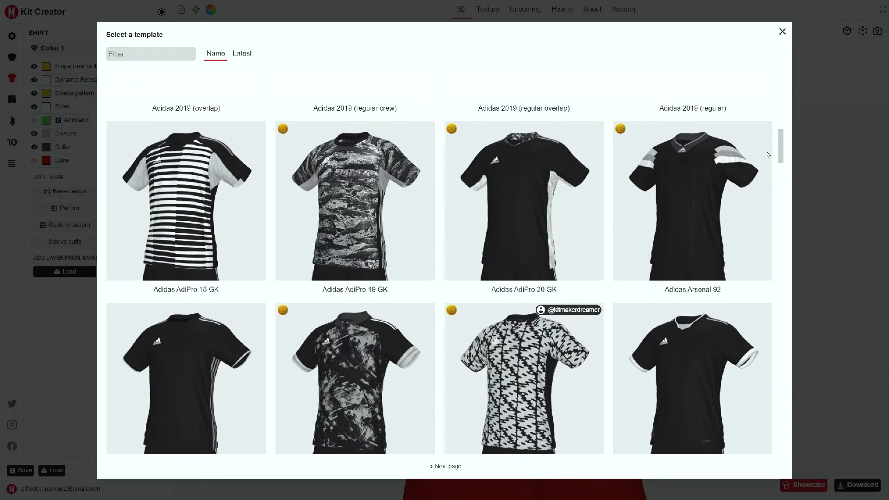
pyautogui.scroll(-2, 767, 167)
pyautogui.scroll(-4, 765, 188)
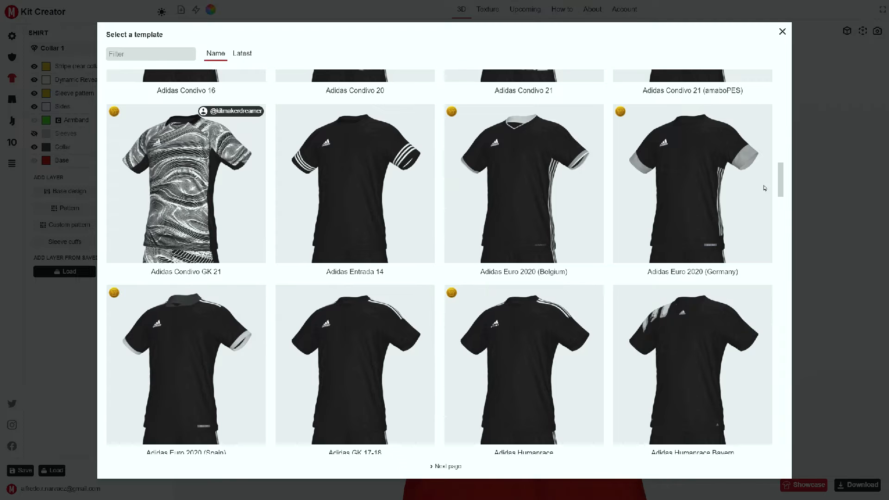
pyautogui.scroll(-6, 765, 188)
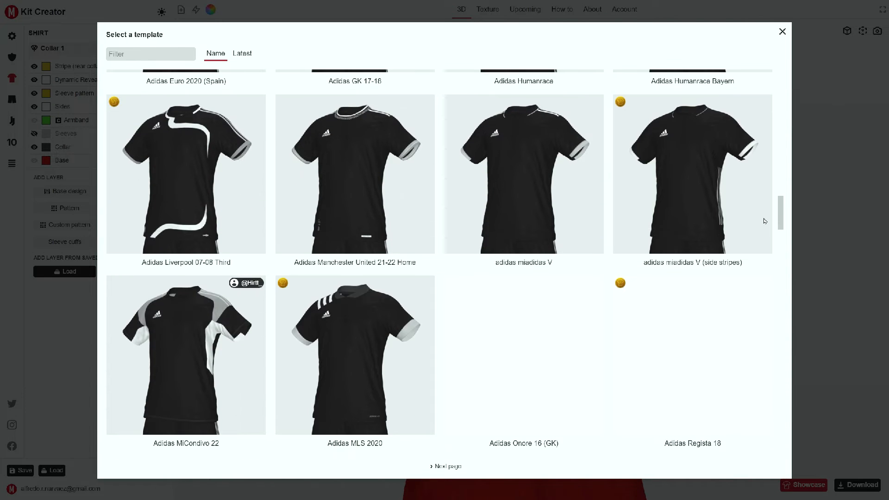
pyautogui.scroll(-7, 763, 230)
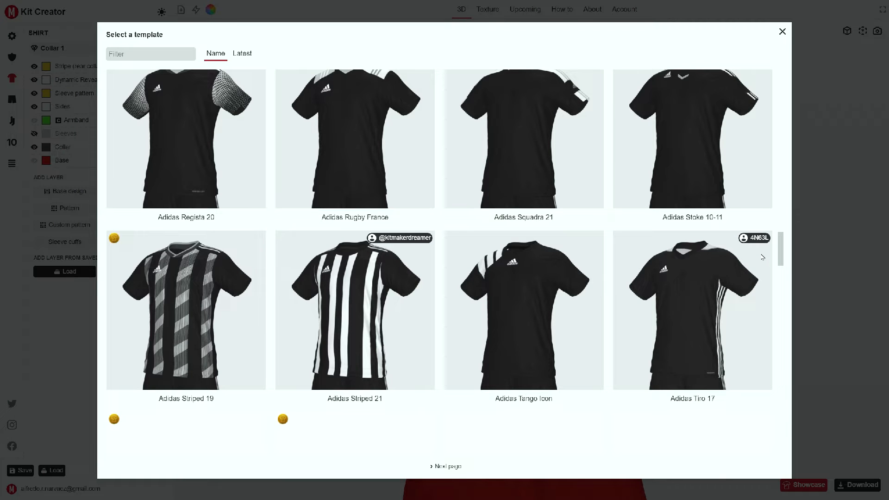
pyautogui.scroll(-5, 762, 269)
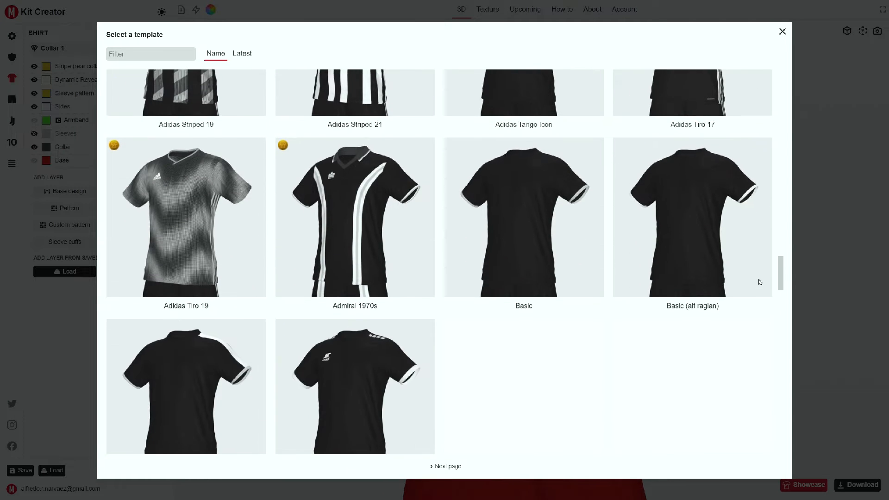
pyautogui.scroll(-1, 760, 284)
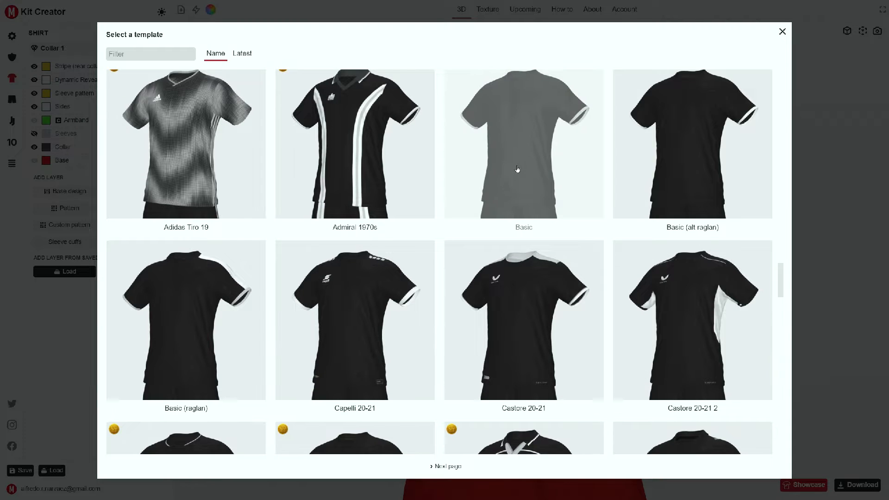
pyautogui.click(517, 170)
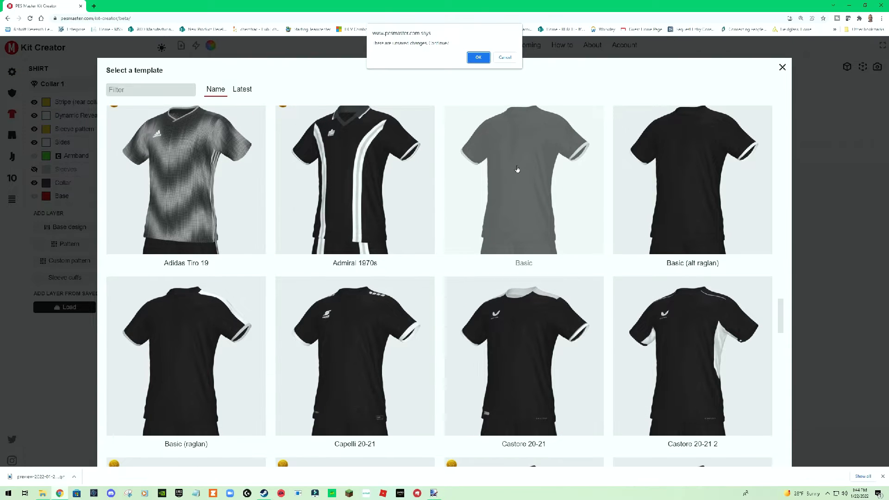
pyautogui.click(480, 58)
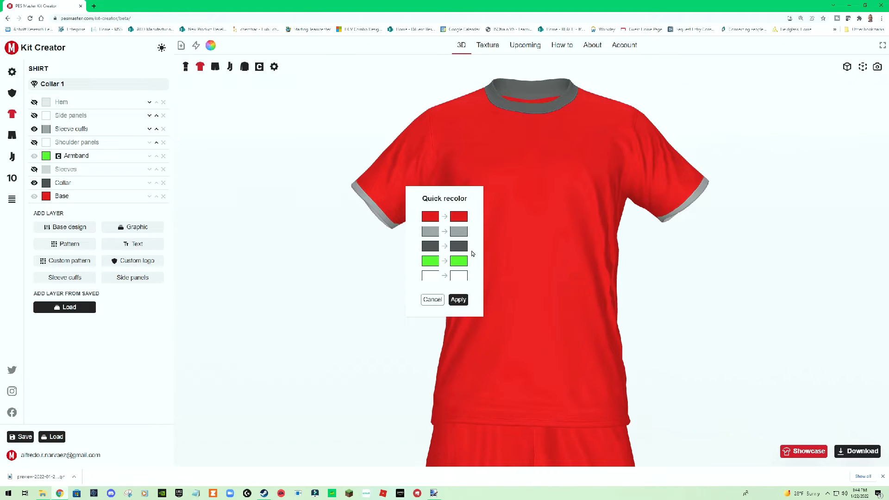
pyautogui.click(432, 299)
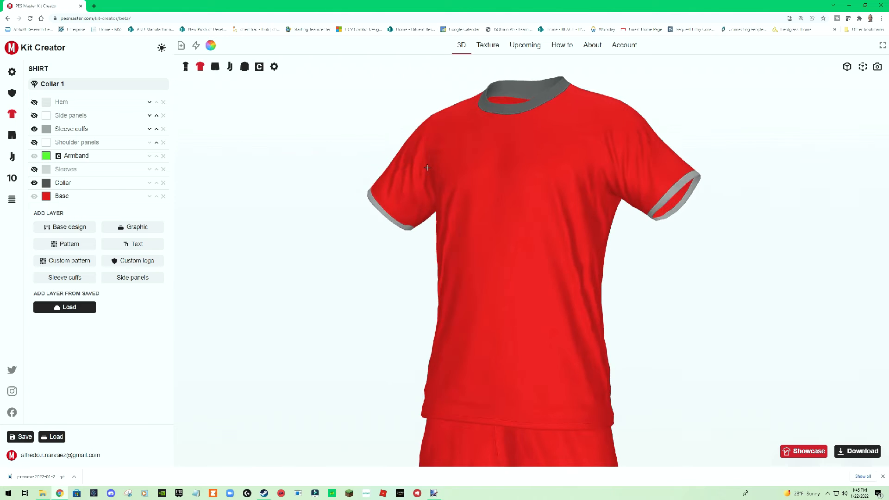
# Show the full kit and set the quick recolor replacement for red to a bright magenta pink.
pyautogui.click(186, 68)
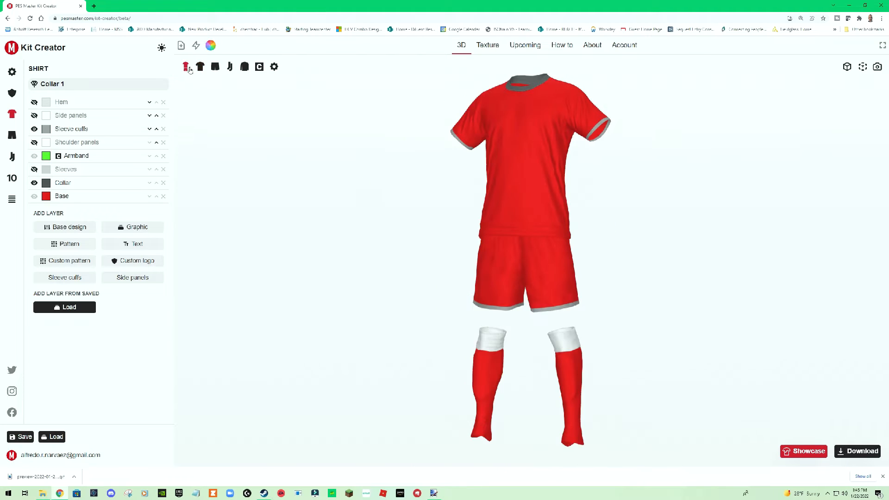
pyautogui.click(211, 45)
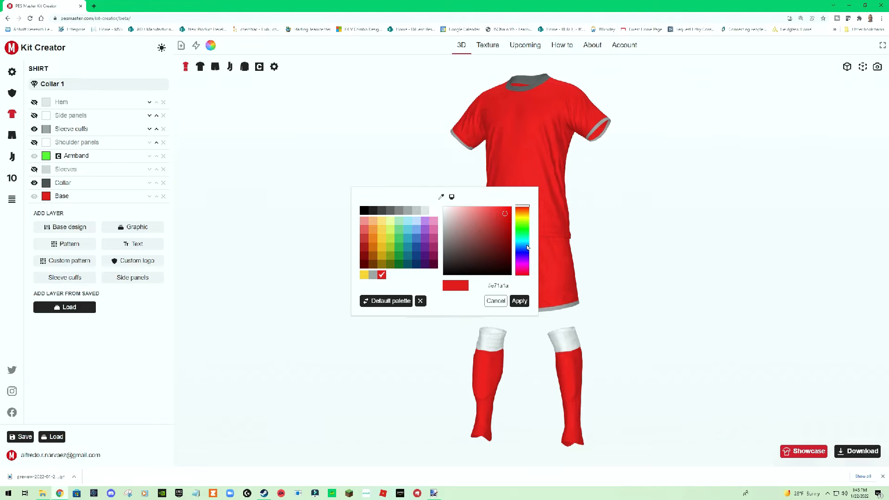
pyautogui.click(527, 266)
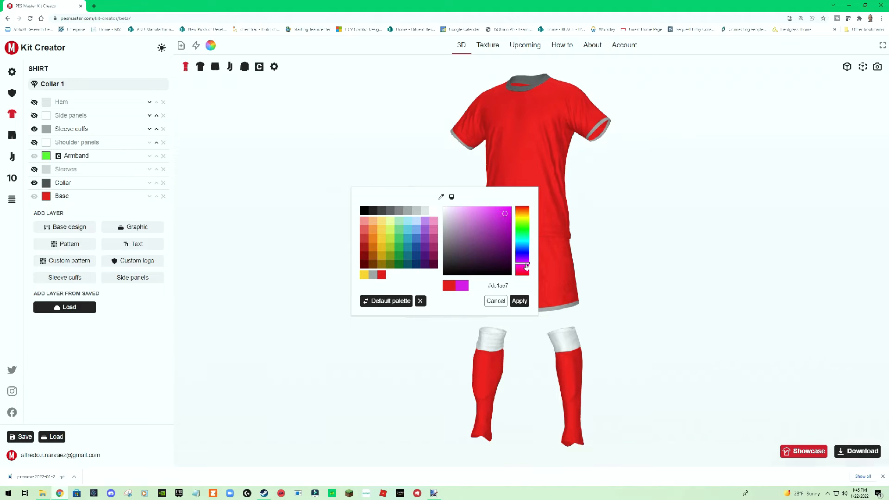
pyautogui.moveTo(526, 267); pyautogui.dragTo(528, 271)
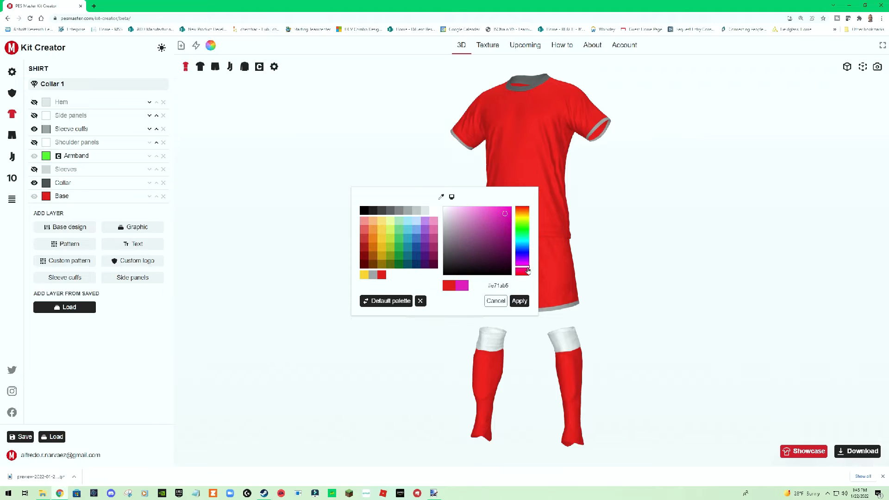
pyautogui.moveTo(506, 214); pyautogui.dragTo(506, 211)
pyautogui.click(520, 301)
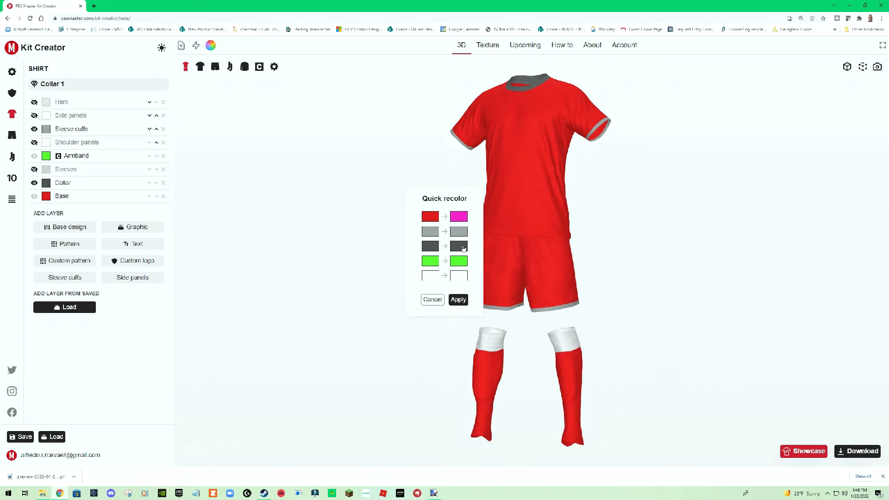
# Set the quick recolor replacement for the dark grey to a light grey from the palette.
pyautogui.click(464, 249)
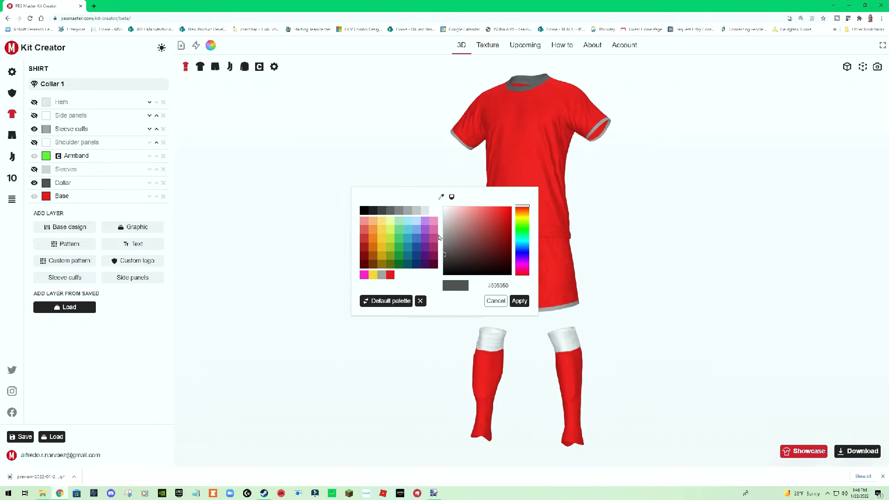
pyautogui.click(414, 212)
pyautogui.click(417, 211)
pyautogui.click(520, 302)
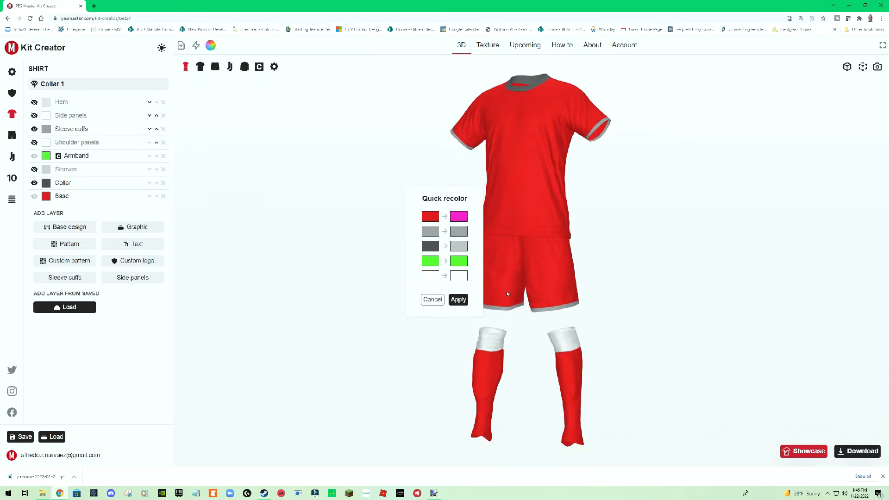
# Set the quick recolor replacement for the medium grey to light grey and apply the recolor to the kit.
pyautogui.click(464, 238)
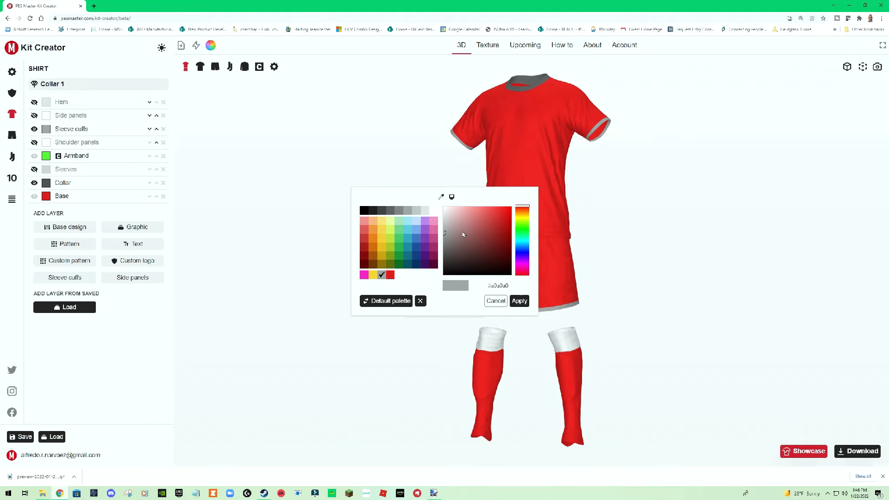
pyautogui.click(416, 211)
pyautogui.click(519, 301)
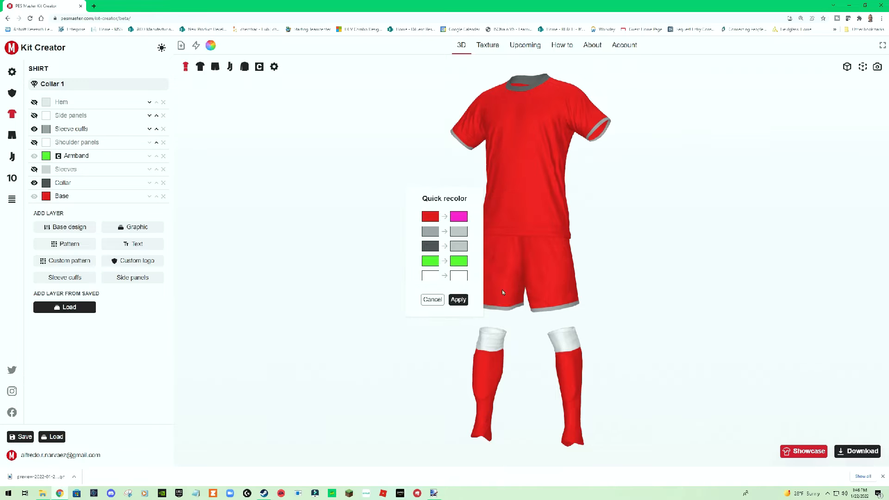
pyautogui.click(459, 300)
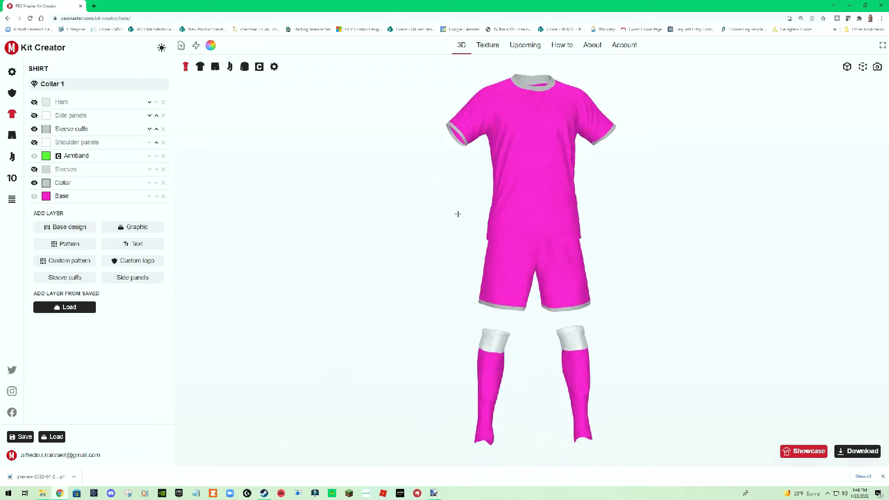
pyautogui.moveTo(559, 217); pyautogui.dragTo(436, 203)
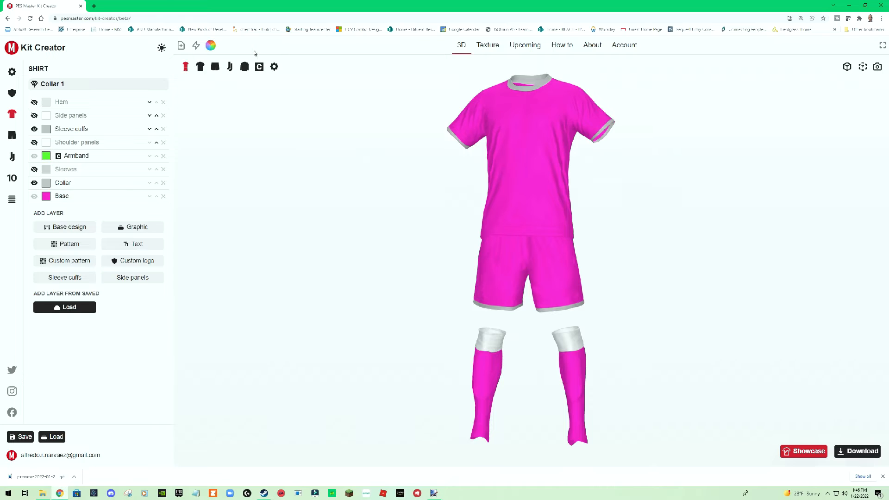
# Quick recolor the kit's magenta to a lighter, less saturated pink.
pyautogui.click(211, 47)
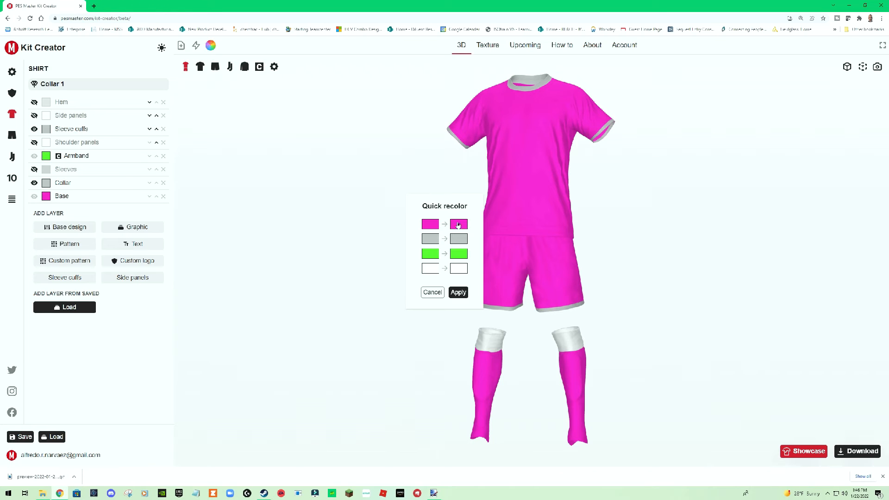
pyautogui.click(458, 224)
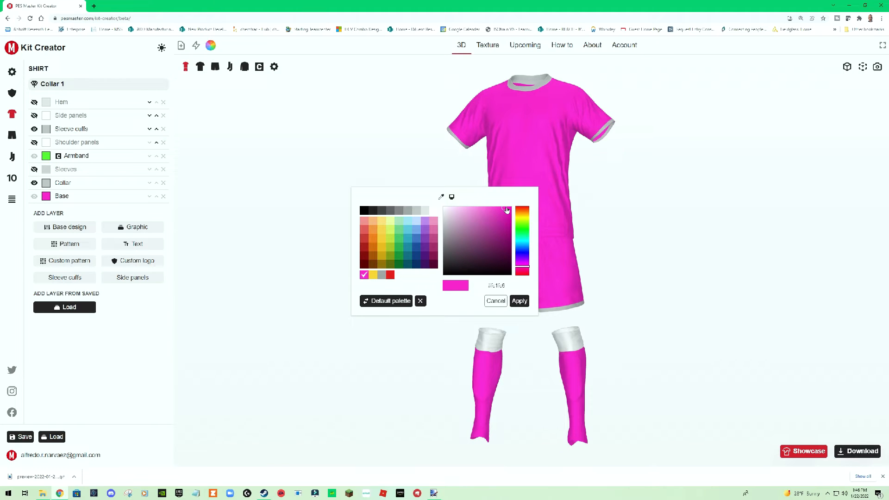
pyautogui.moveTo(505, 212); pyautogui.dragTo(490, 209)
pyautogui.click(522, 302)
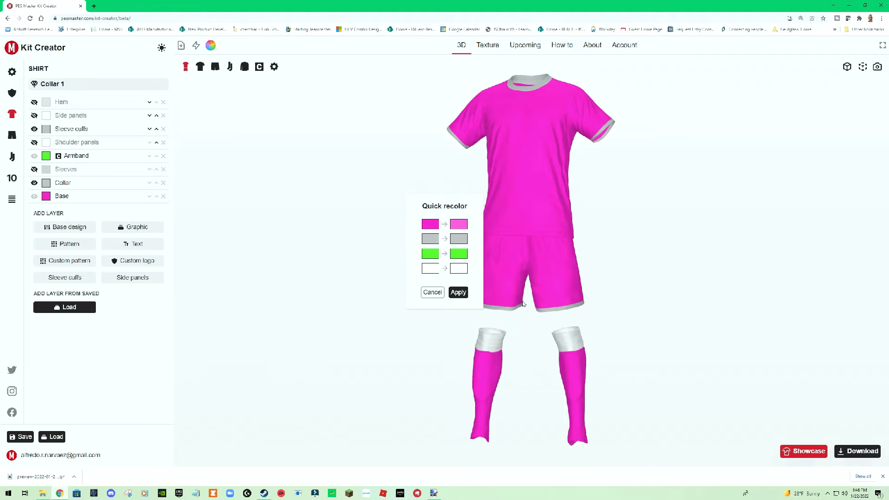
pyautogui.click(458, 292)
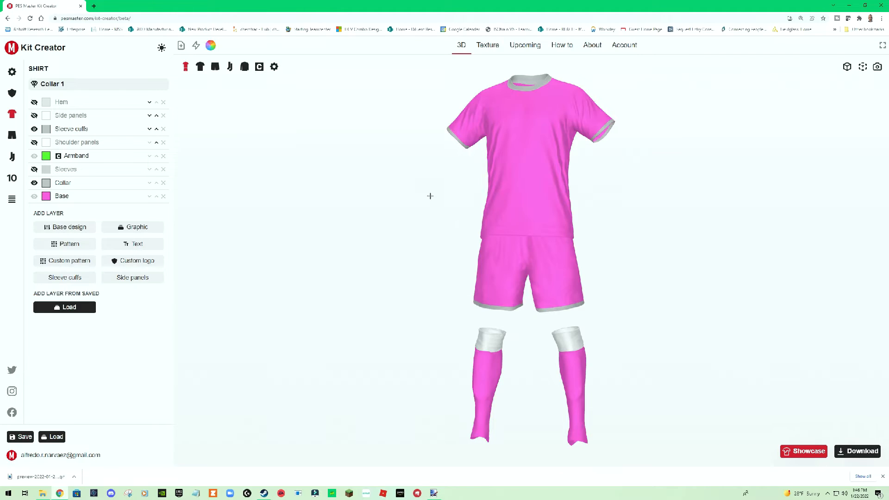
pyautogui.moveTo(429, 193); pyautogui.dragTo(293, 201)
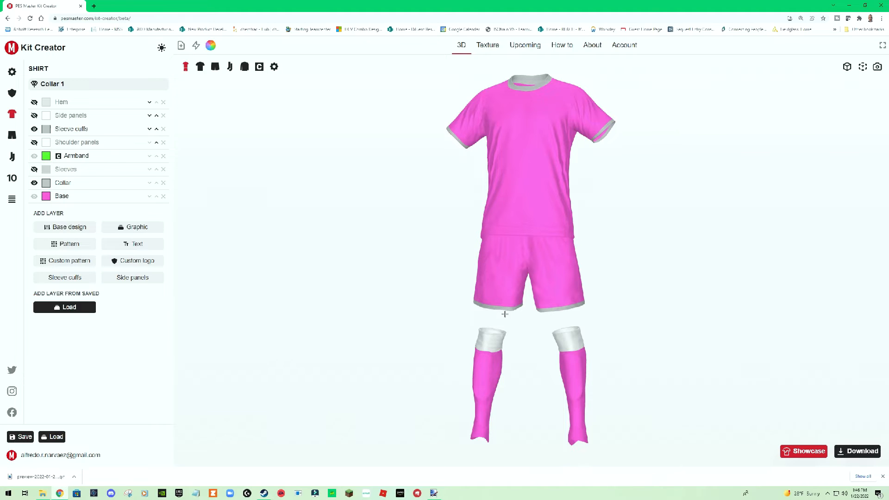
# Change the shorts' hem to the kit's lighter pink and hide the Hem layer.
pyautogui.click(215, 67)
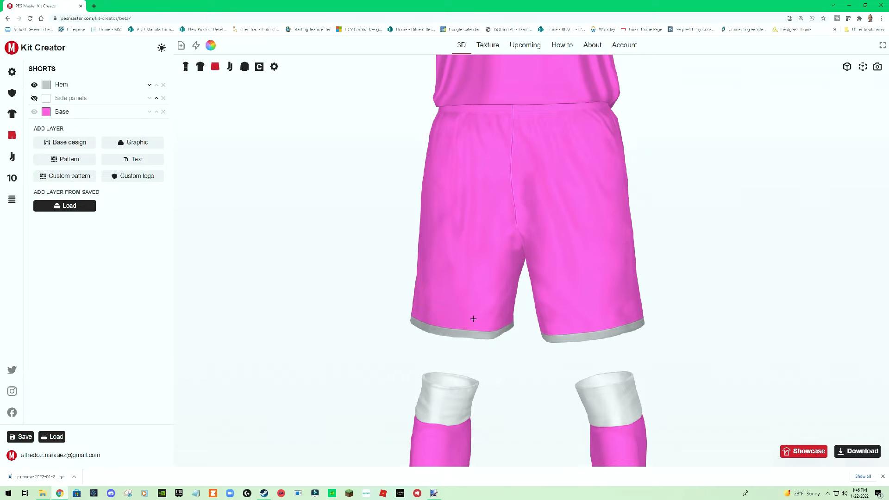
pyautogui.click(457, 337)
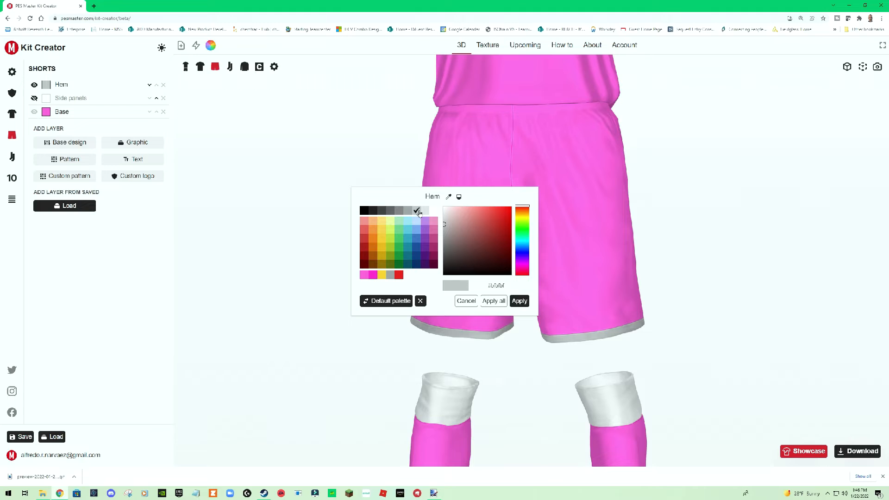
pyautogui.click(364, 276)
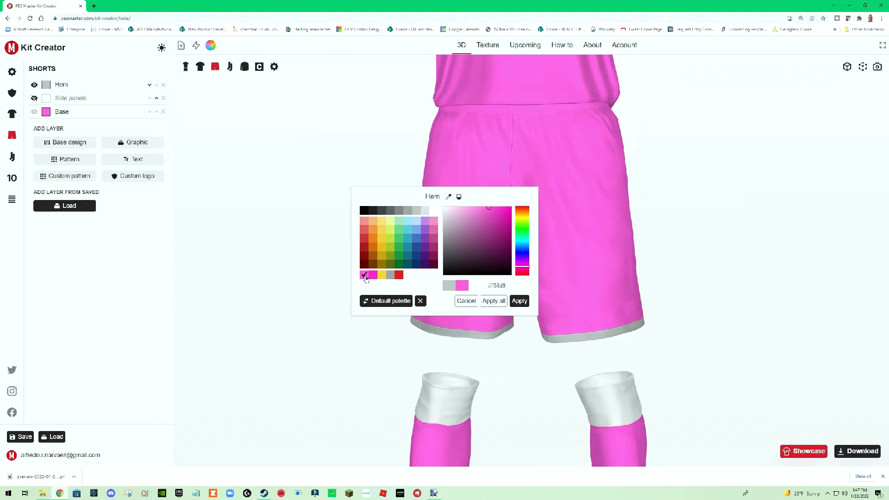
pyautogui.click(519, 302)
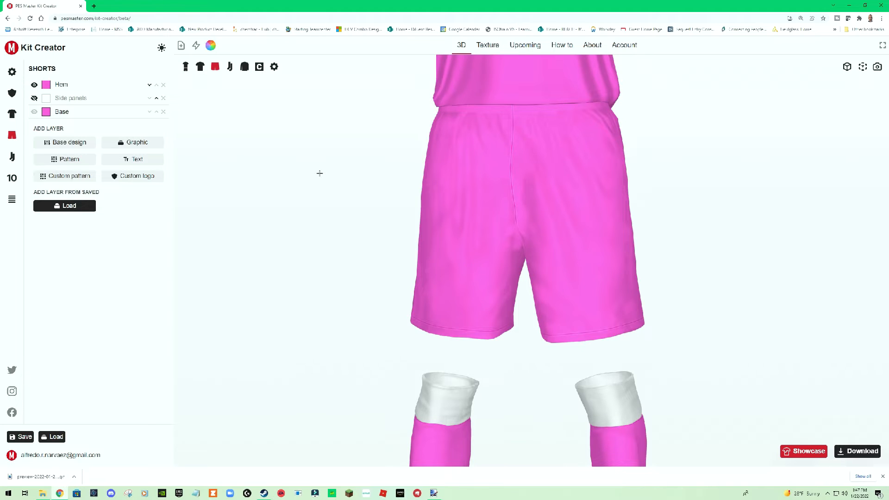
pyautogui.click(35, 85)
# Preview the white side panels on both sides of the shorts and hide that layer again.
pyautogui.moveTo(471, 227); pyautogui.dragTo(457, 227)
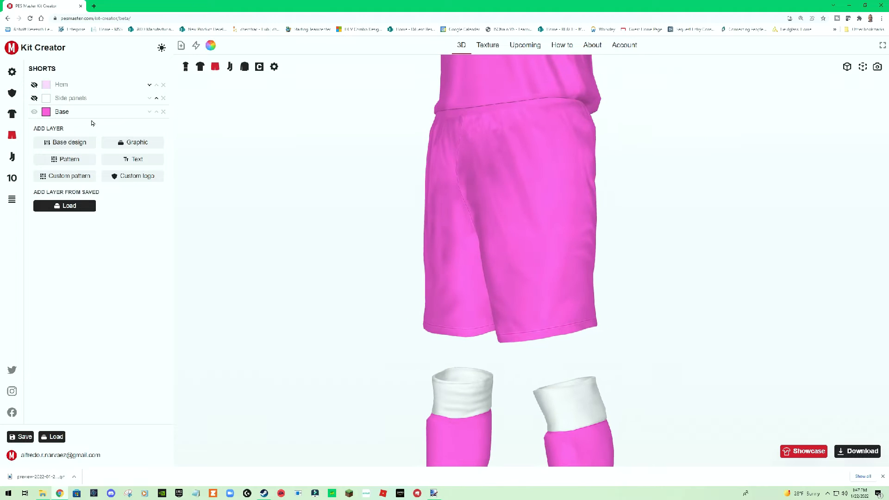
pyautogui.click(35, 98)
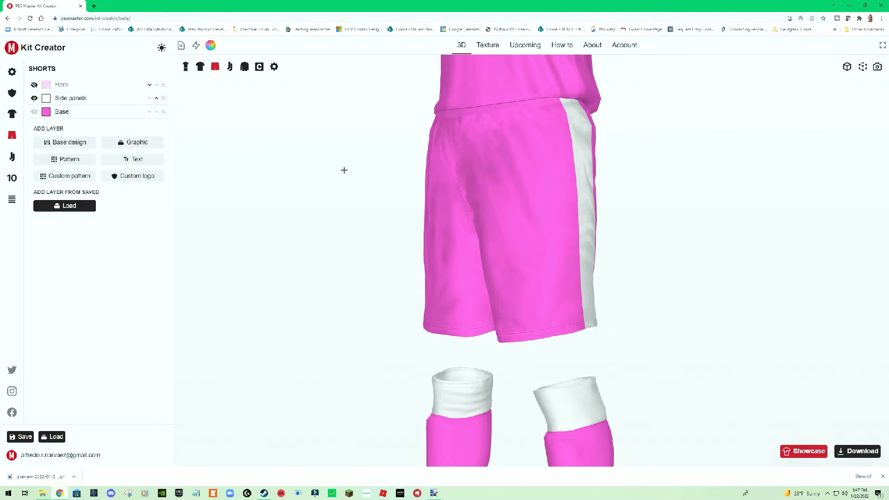
pyautogui.moveTo(344, 171); pyautogui.dragTo(499, 202)
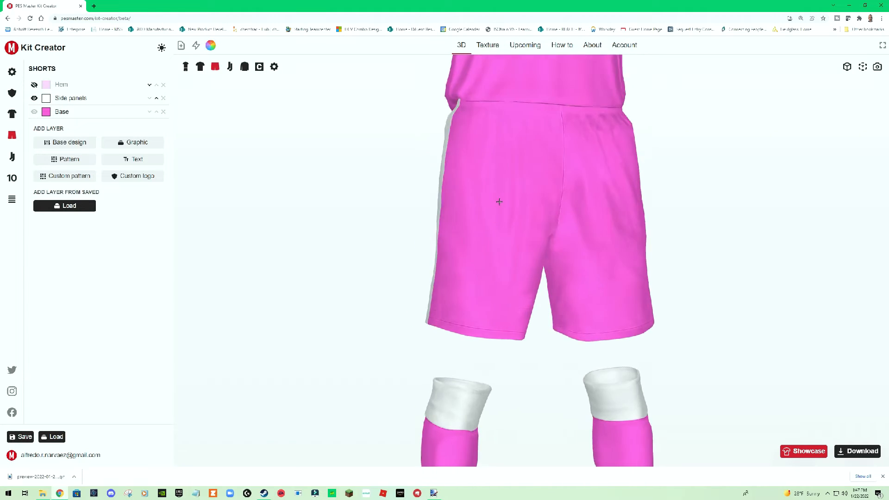
pyautogui.click(34, 98)
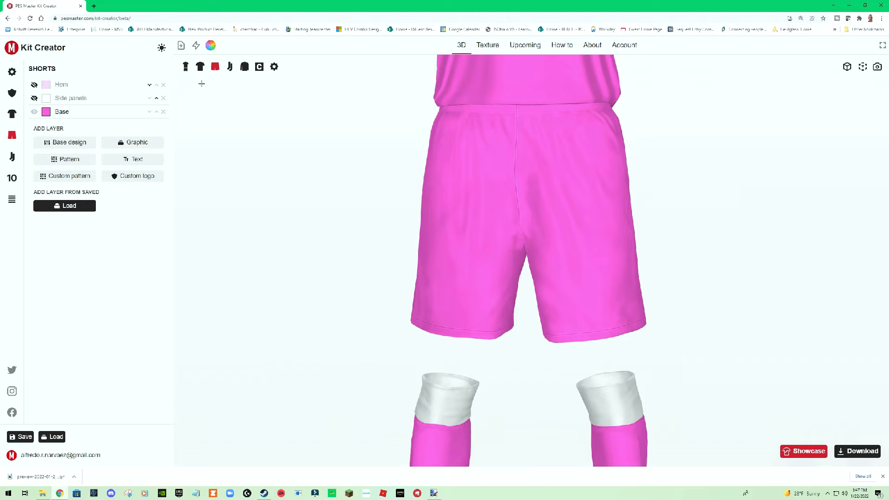
# Return to the full kit view and hide the shirt's Sleeve cuffs layer.
pyautogui.click(185, 67)
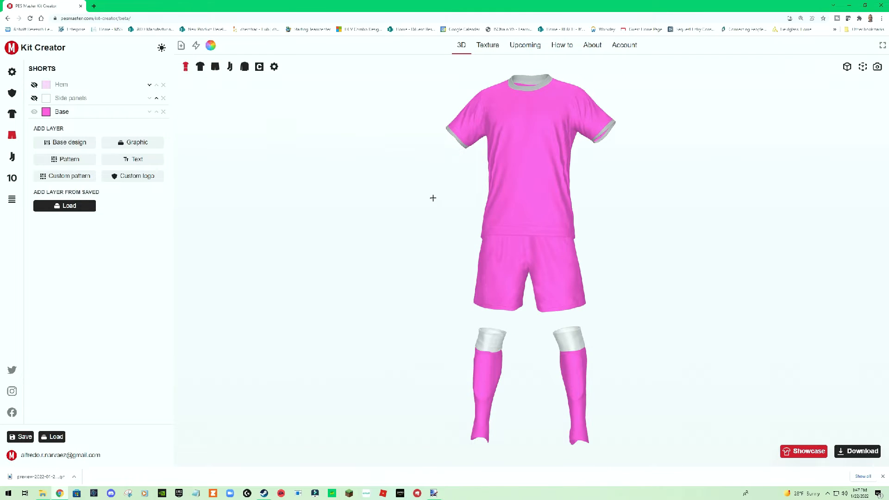
pyautogui.click(603, 129)
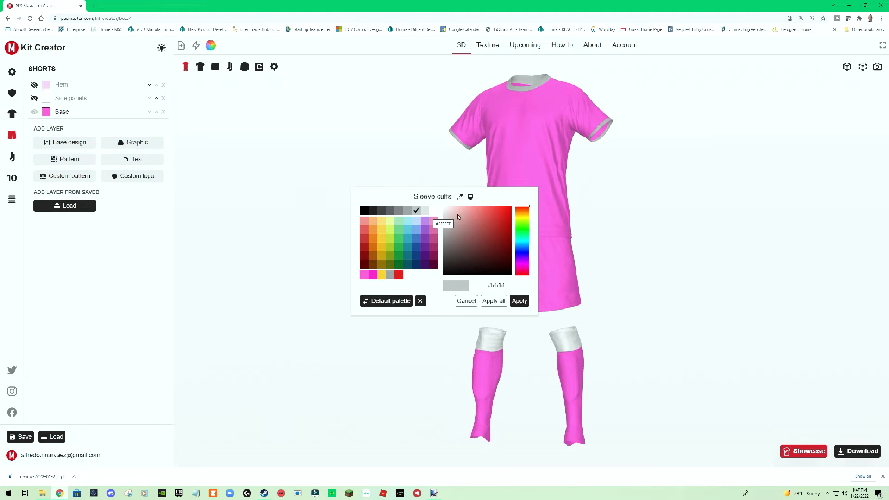
pyautogui.click(654, 237)
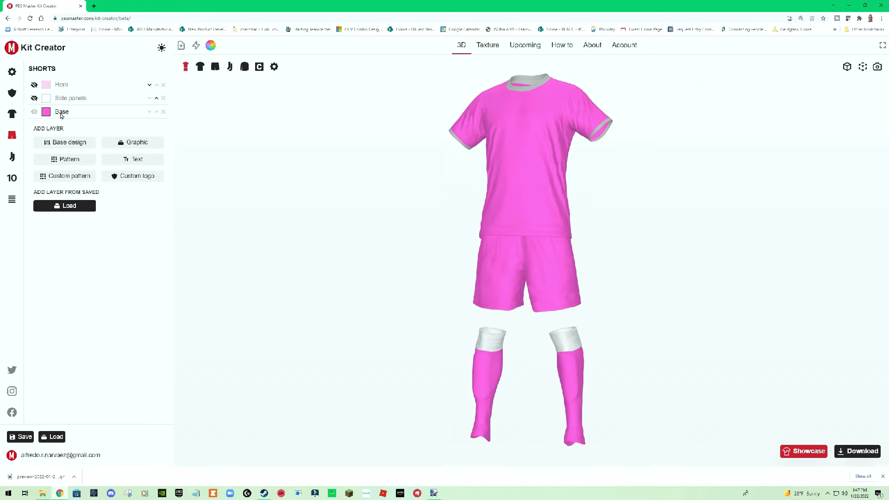
pyautogui.click(13, 114)
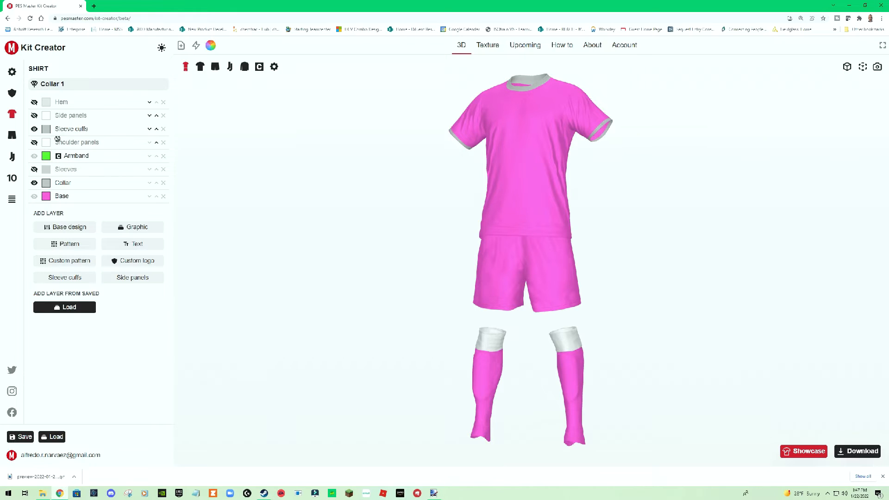
pyautogui.click(35, 130)
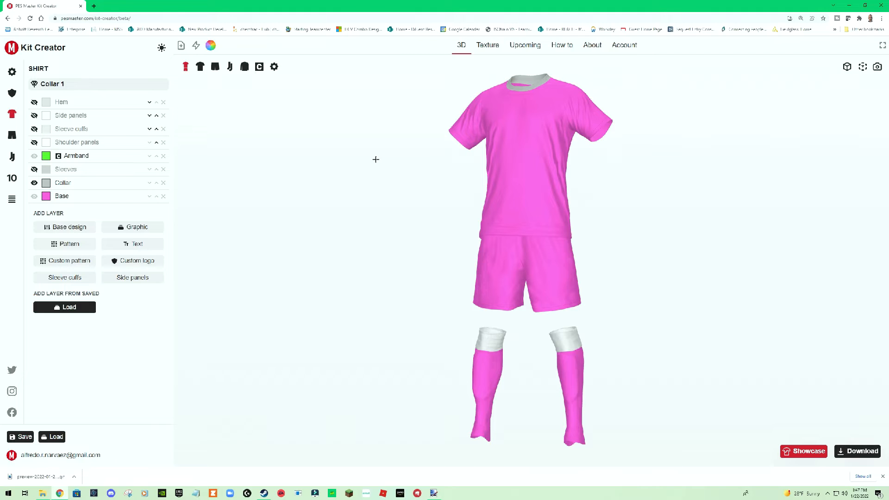
# Recolor the shirt's collar and the band around the top of the socks to the kit's lighter pink.
pyautogui.click(534, 94)
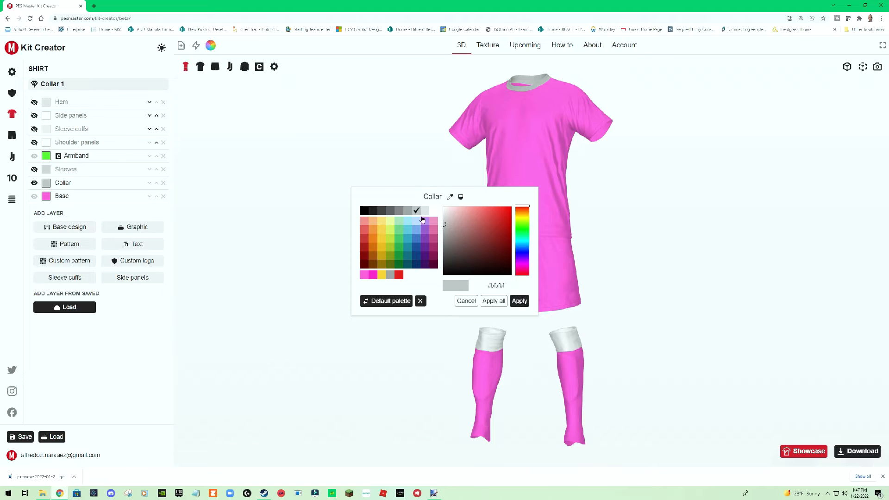
pyautogui.click(367, 275)
pyautogui.click(521, 301)
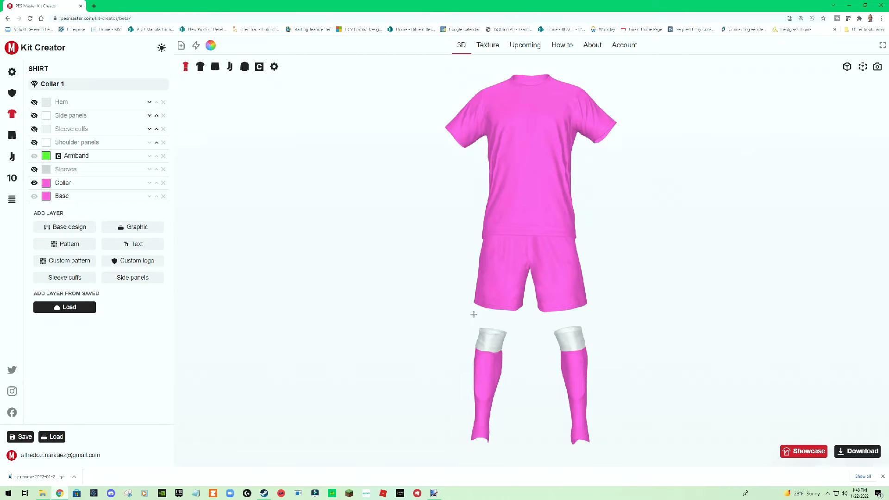
pyautogui.click(491, 350)
pyautogui.click(365, 276)
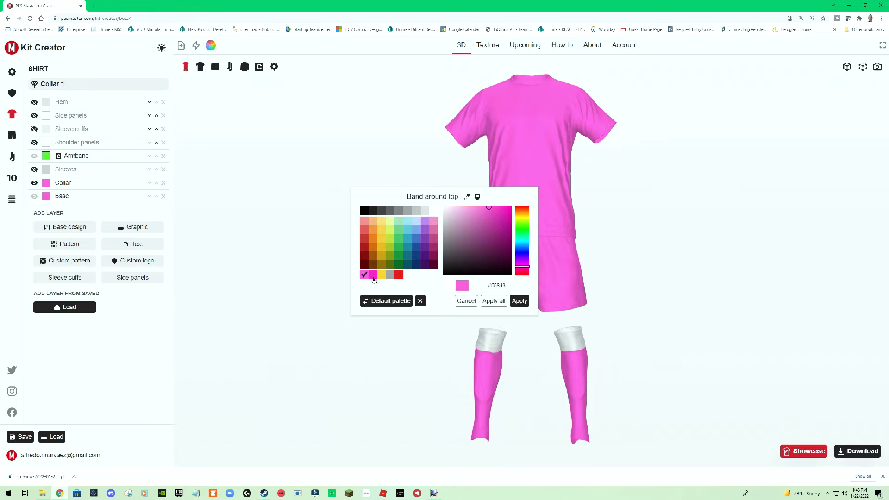
pyautogui.click(519, 302)
# Disable the printing so the number is removed from the back of the shirt.
pyautogui.moveTo(403, 209); pyautogui.dragTo(354, 196)
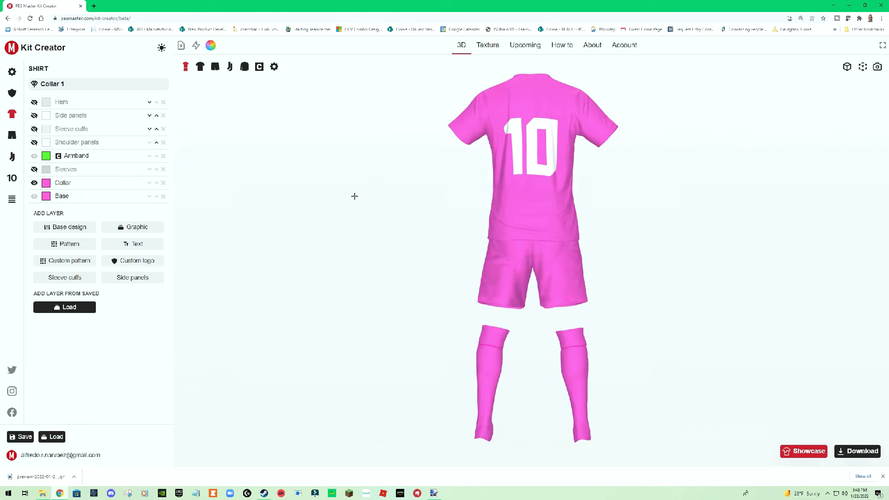
pyautogui.click(13, 178)
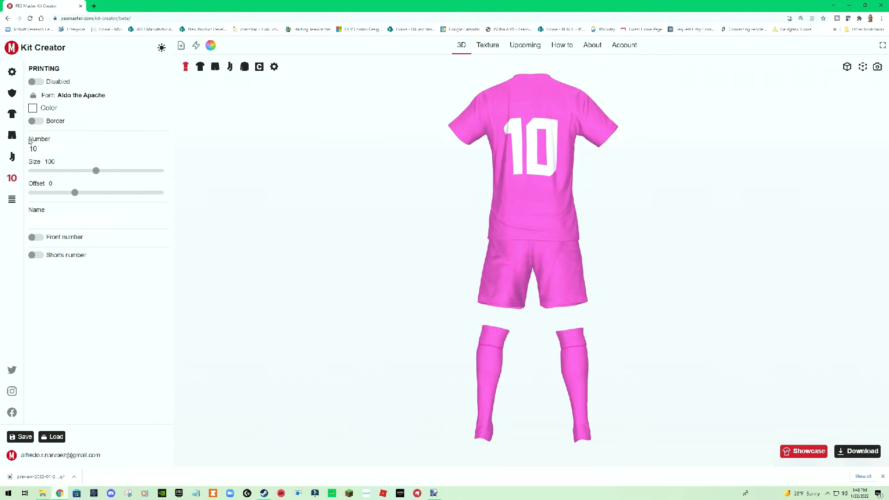
pyautogui.click(40, 82)
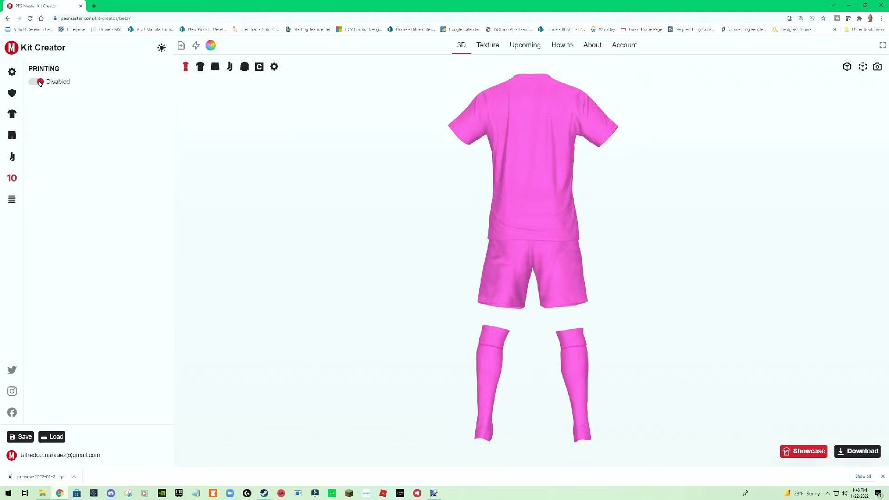
pyautogui.moveTo(465, 212); pyautogui.dragTo(377, 201)
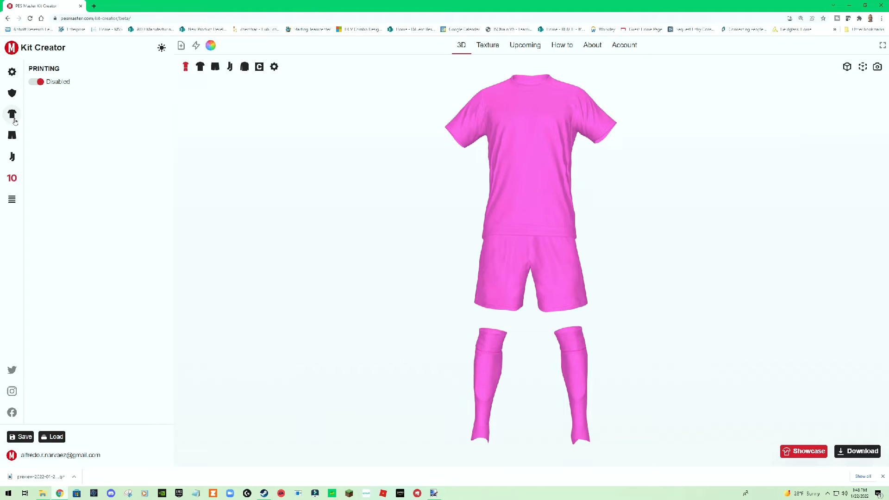
# Move the shirt's Hem layer down the layer order until it sits below Shoulder panels.
pyautogui.click(12, 116)
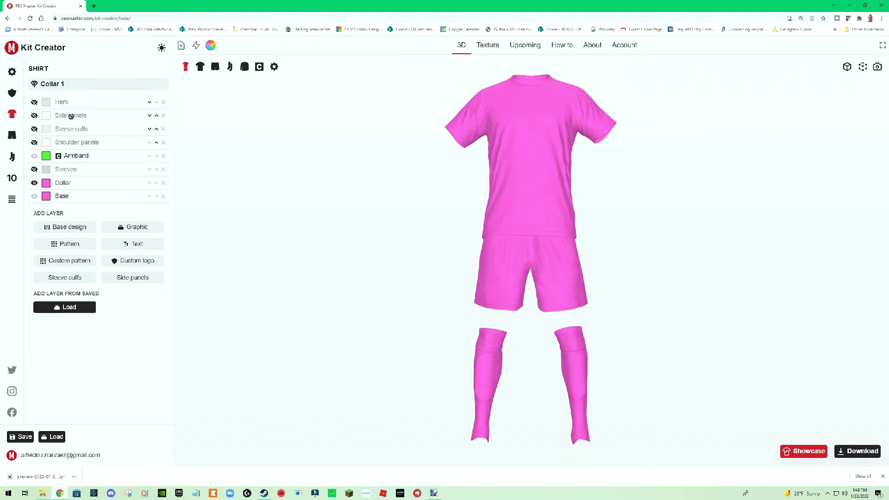
pyautogui.click(149, 102)
pyautogui.click(150, 116)
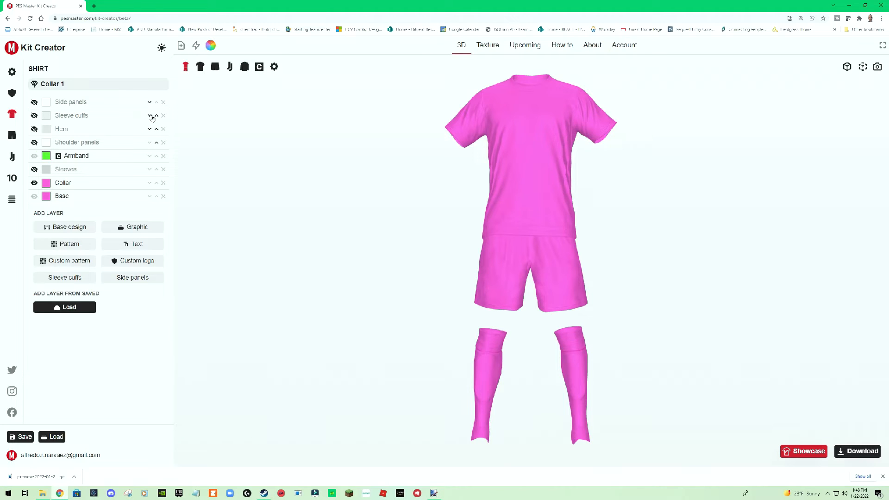
pyautogui.click(152, 129)
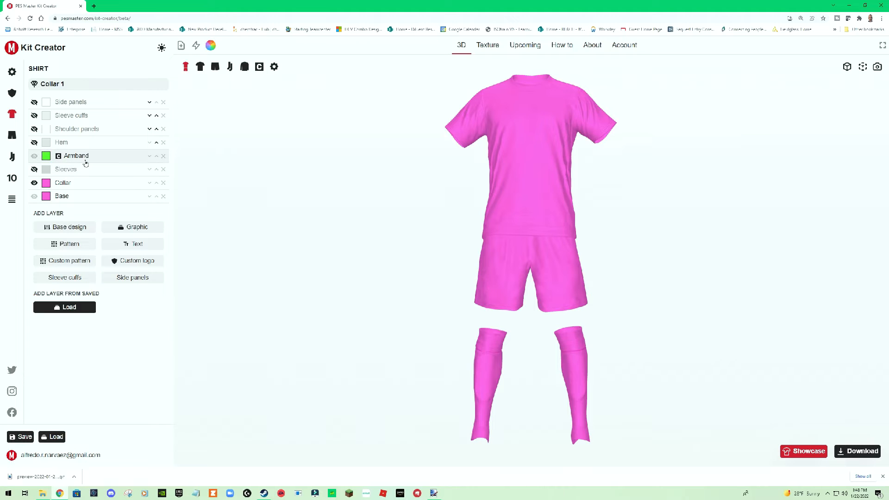
# Show the shirt's dark grey Sleeves layer and preview the captain's armband on and off.
pyautogui.click(35, 170)
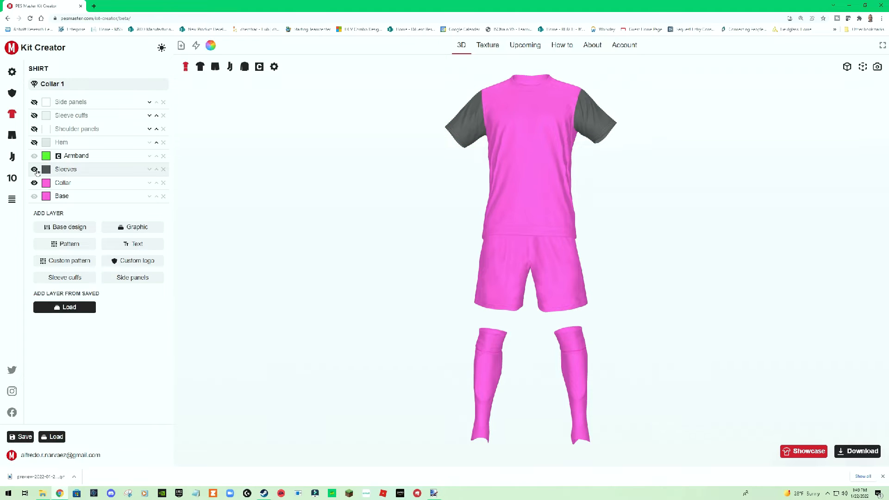
pyautogui.click(259, 68)
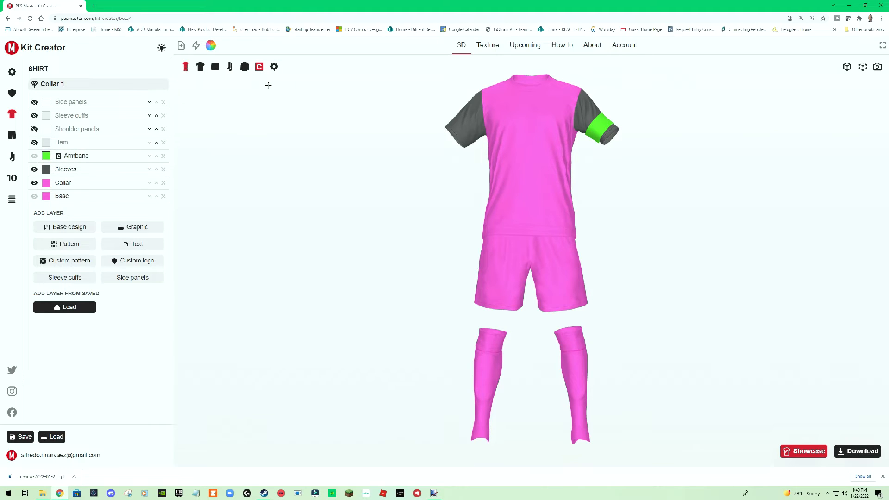
pyautogui.click(260, 67)
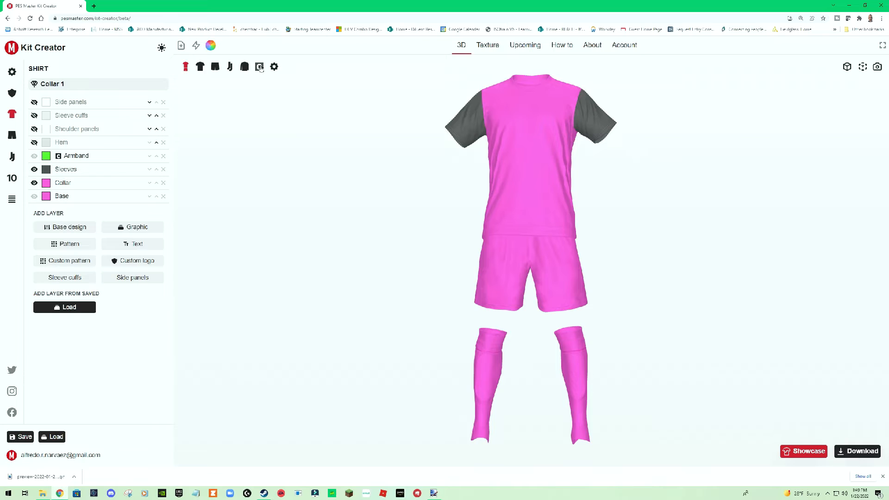
# Recolor the shirt's Sleeves layer to black and hide the layer.
pyautogui.click(35, 170)
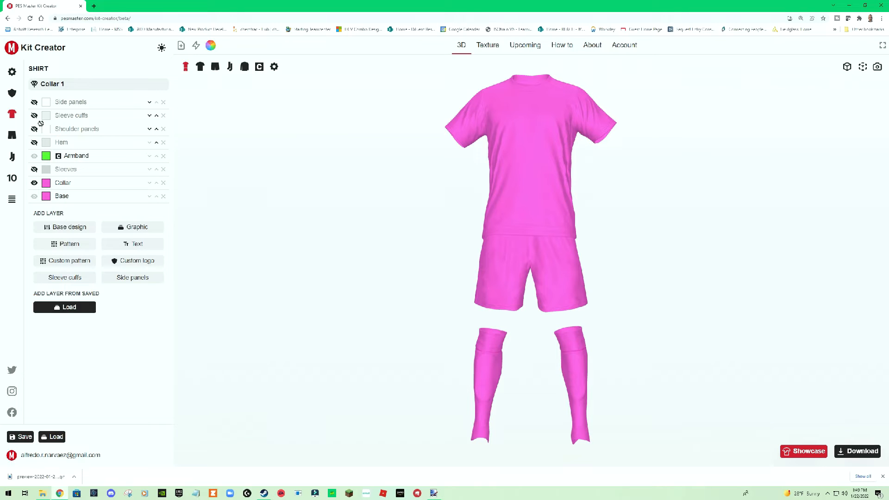
pyautogui.click(35, 170)
pyautogui.click(47, 171)
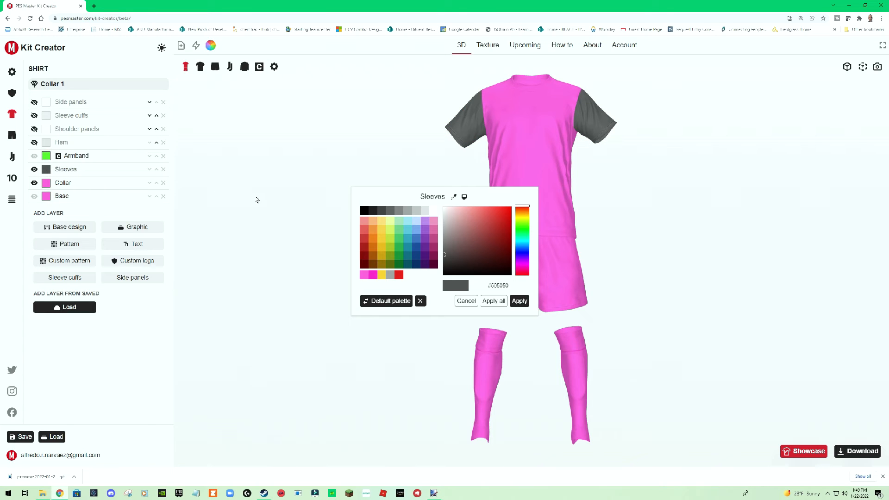
pyautogui.click(365, 211)
pyautogui.click(520, 302)
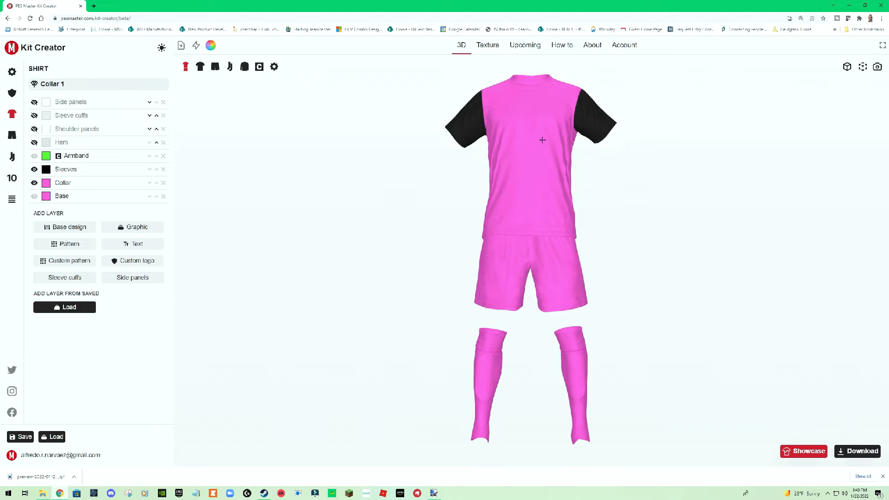
pyautogui.click(34, 170)
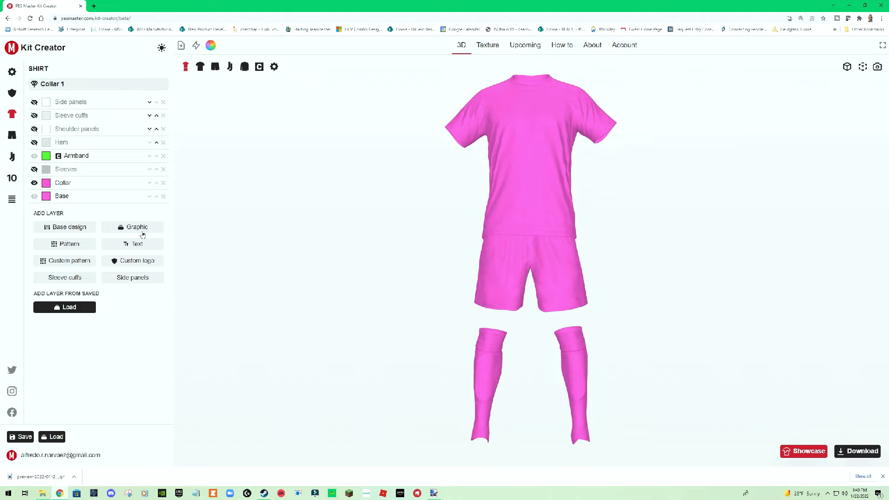
# Add a Stripe with border base design to the shirt.
pyautogui.click(82, 228)
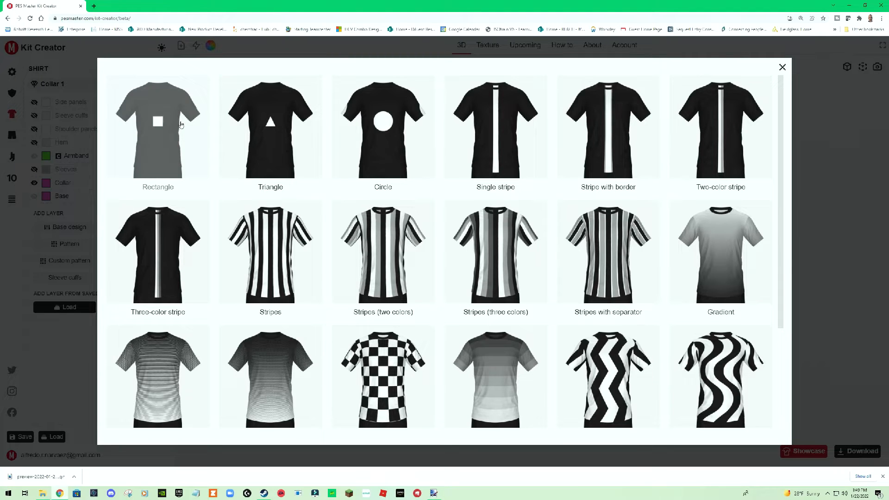
pyautogui.click(614, 156)
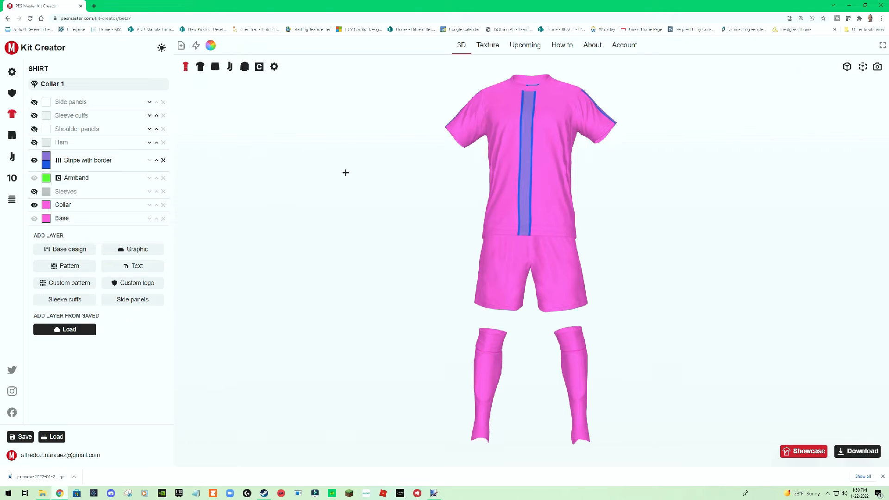
pyautogui.moveTo(570, 169)
pyautogui.mouseDown()
pyautogui.moveTo(550, 175)
pyautogui.moveTo(597, 173)
pyautogui.moveTo(524, 177)
pyautogui.moveTo(583, 179)
pyautogui.moveTo(569, 180)
pyautogui.mouseUp()
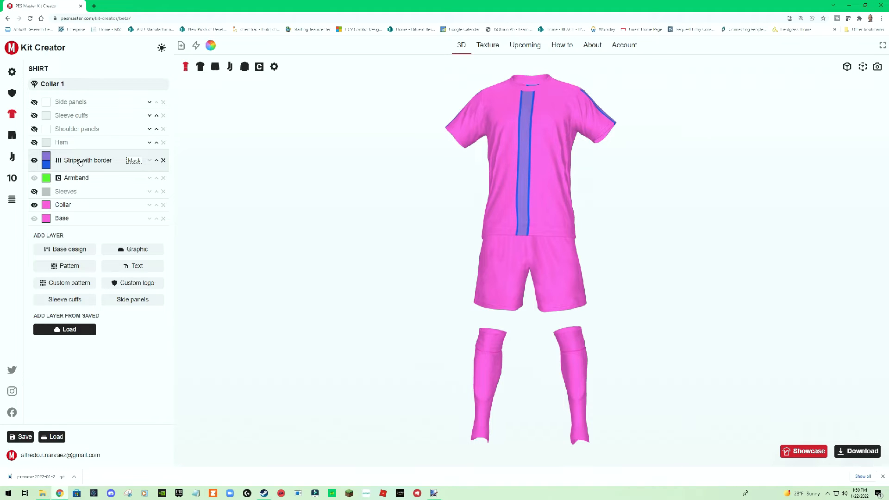
# Look through the design options for the Stripe with border layer and set the stripe's width to 100.
pyautogui.click(80, 161)
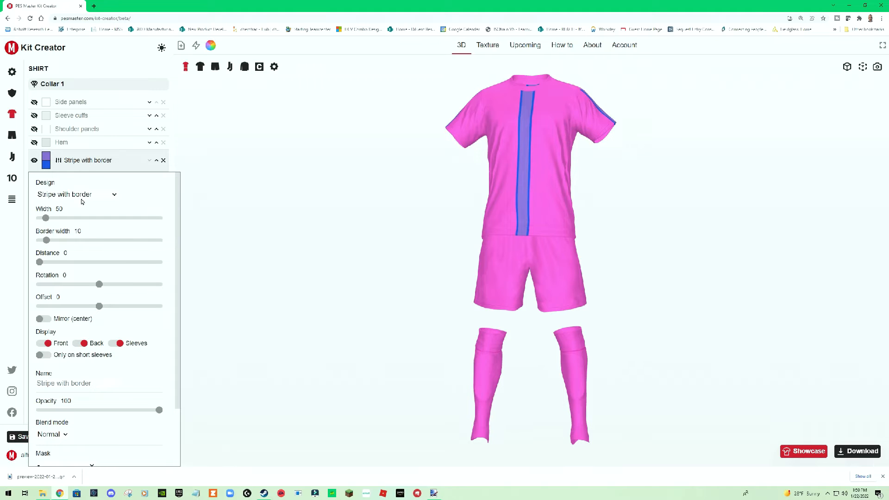
pyautogui.click(111, 198)
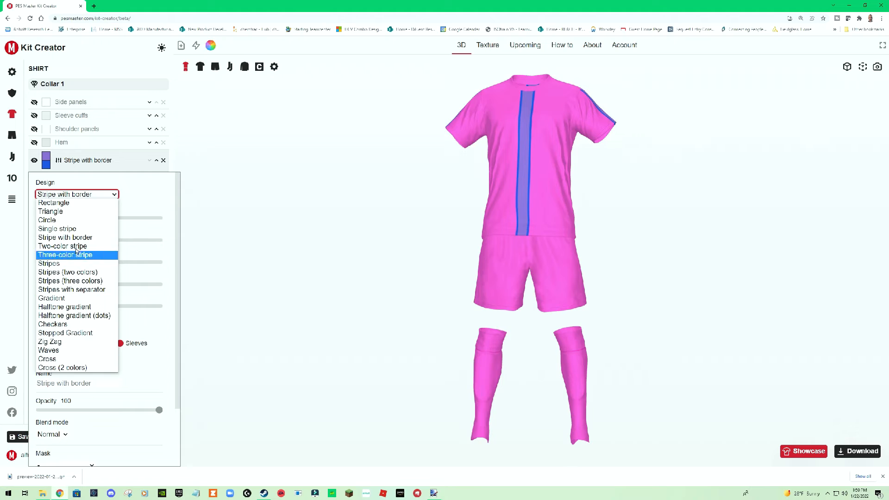
pyautogui.click(82, 196)
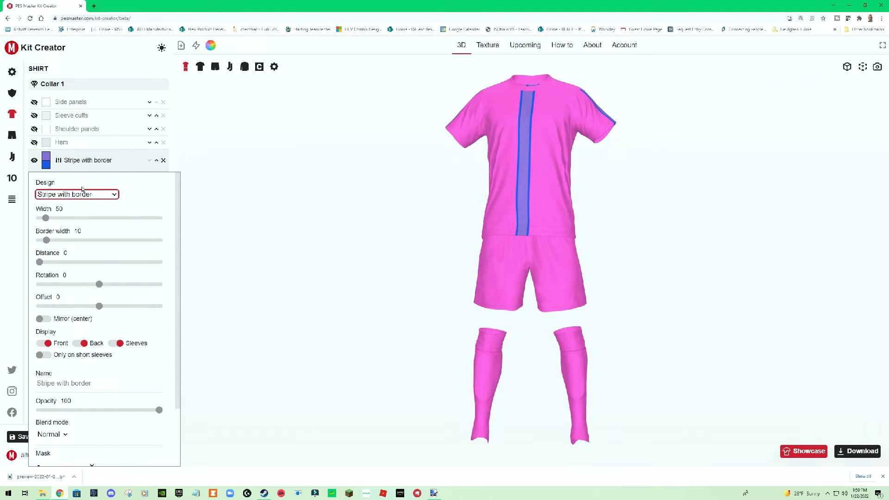
pyautogui.moveTo(46, 218)
pyautogui.mouseDown()
pyautogui.moveTo(114, 220)
pyautogui.moveTo(48, 219)
pyautogui.moveTo(55, 221)
pyautogui.mouseUp()
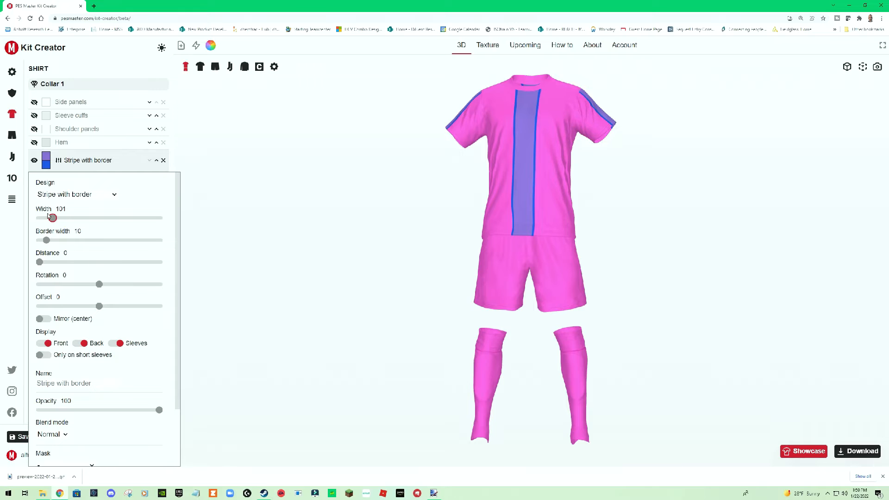
pyautogui.click(75, 211)
# Try out the stripe's border width and a distance of 49, returning them to 10 and 0.
pyautogui.moveTo(51, 239)
pyautogui.mouseDown()
pyautogui.moveTo(135, 243)
pyautogui.moveTo(46, 240)
pyautogui.mouseUp()
pyautogui.moveTo(41, 263); pyautogui.dragTo(81, 266)
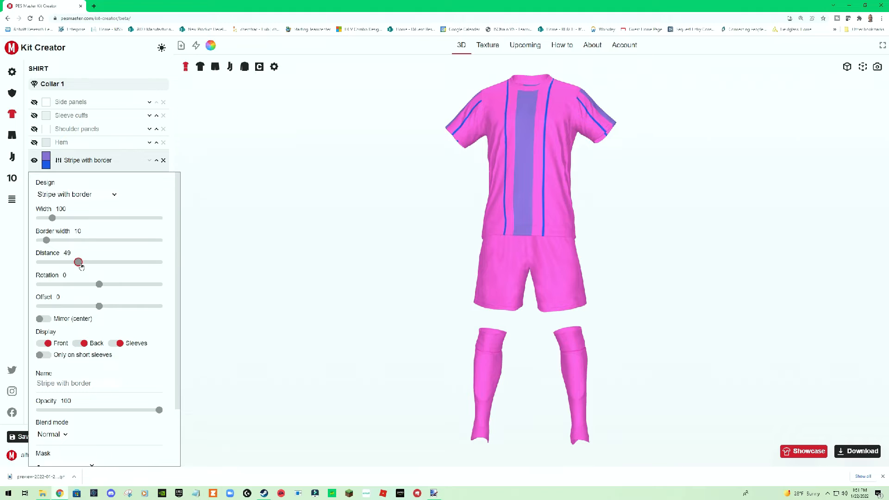
pyautogui.moveTo(81, 267); pyautogui.dragTo(37, 262)
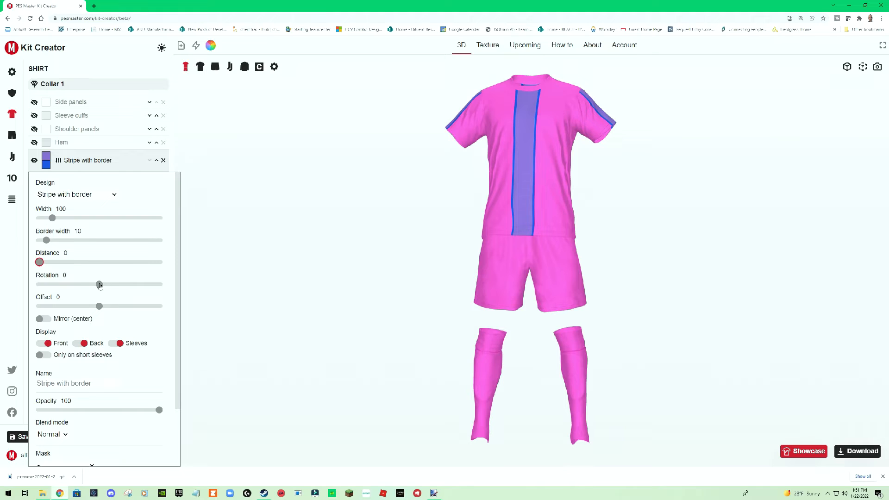
# Tilt the stripe to a rotation of -101 with an offset of -4, previewing center mirroring on and off.
pyautogui.moveTo(99, 285); pyautogui.dragTo(56, 286)
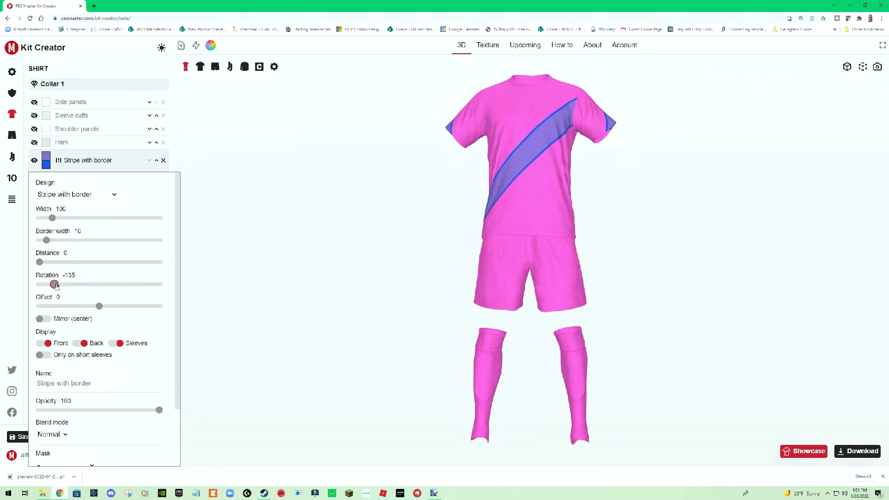
pyautogui.moveTo(56, 286); pyautogui.dragTo(68, 287)
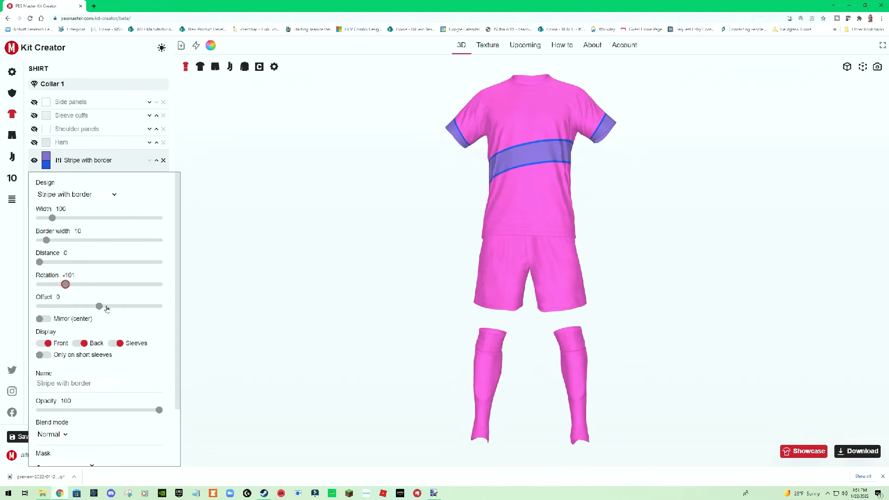
pyautogui.click(48, 319)
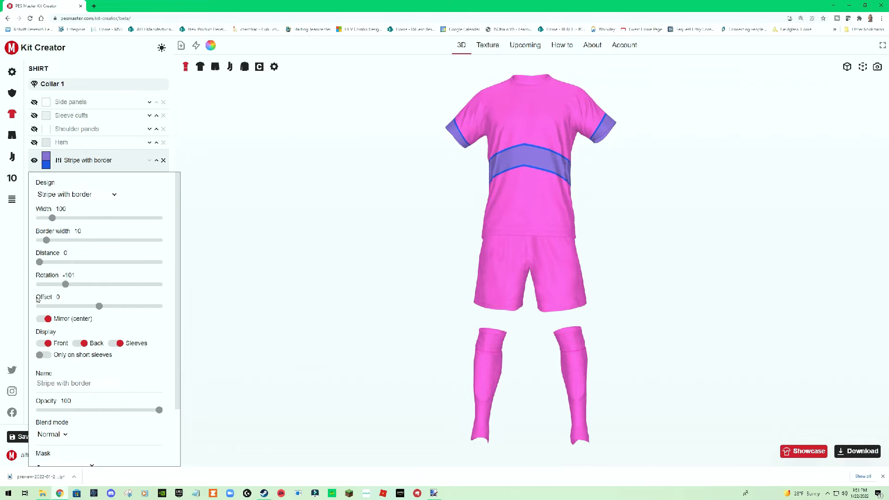
pyautogui.click(43, 319)
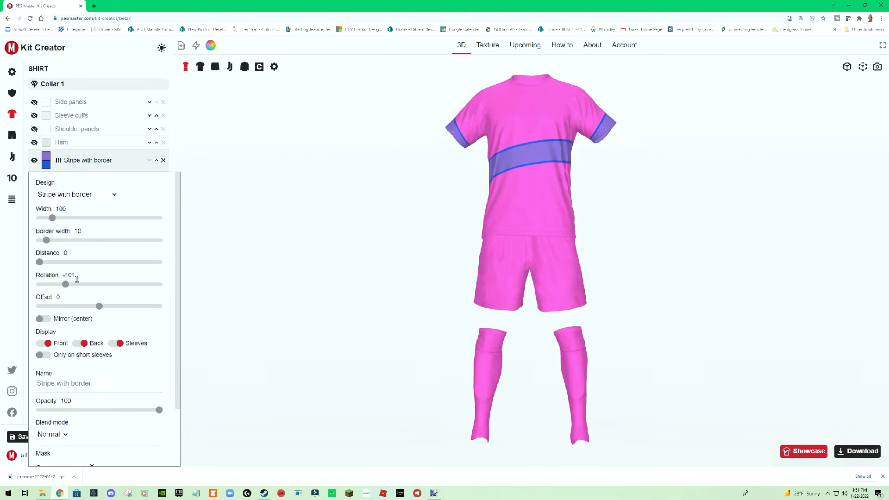
pyautogui.moveTo(99, 306)
pyautogui.mouseDown()
pyautogui.moveTo(134, 308)
pyautogui.moveTo(67, 308)
pyautogui.moveTo(99, 310)
pyautogui.mouseUp()
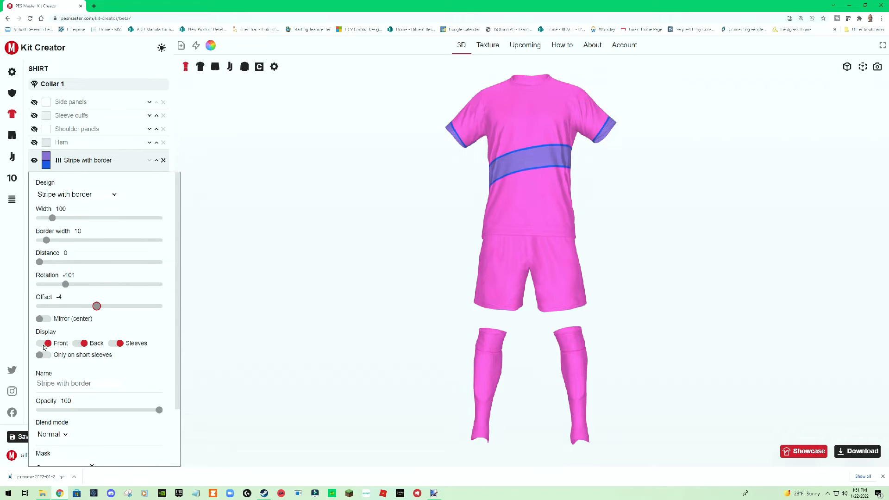
# Limit the stripe to the front of the shirt by disabling its display on the back and sleeves.
pyautogui.moveTo(404, 236); pyautogui.dragTo(517, 230)
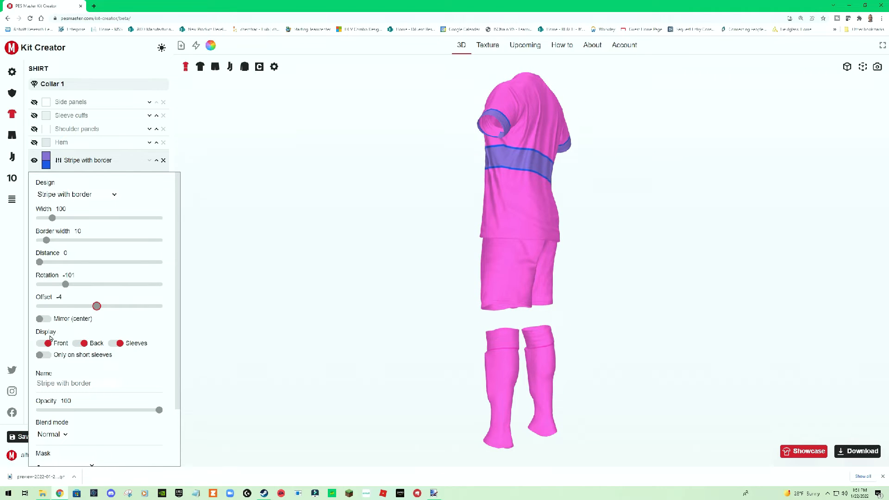
pyautogui.click(79, 345)
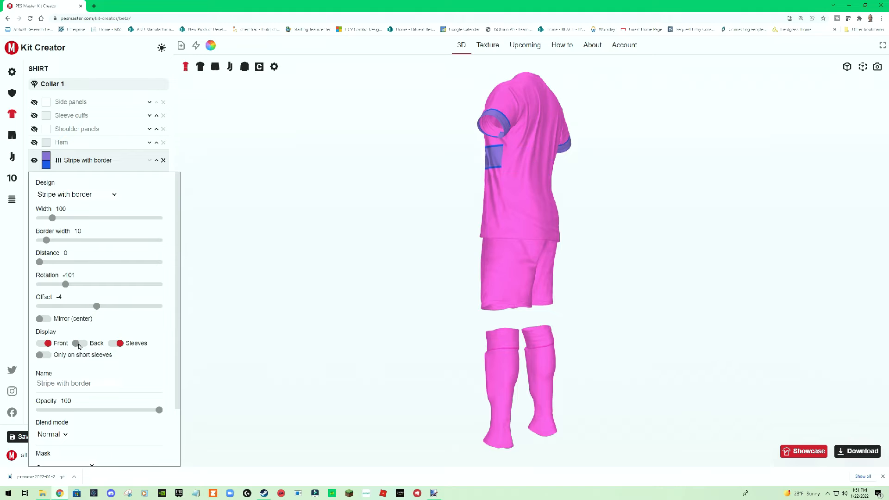
pyautogui.click(114, 346)
pyautogui.moveTo(310, 250); pyautogui.dragTo(325, 260)
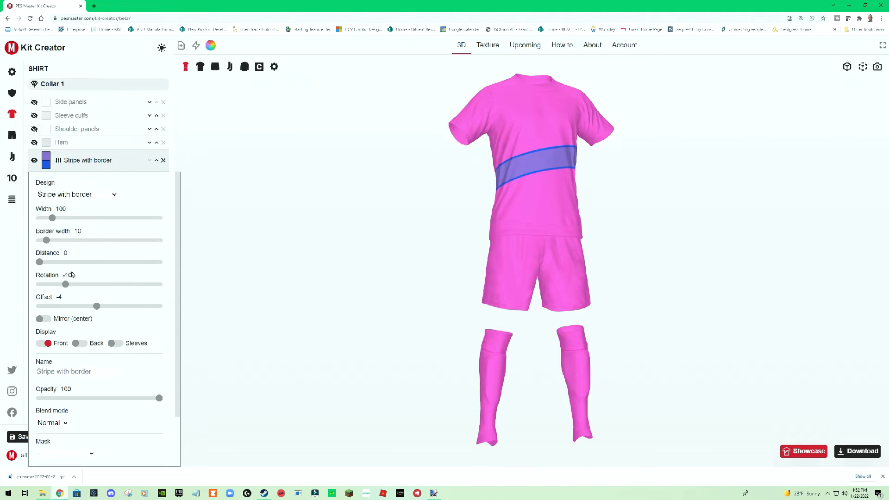
# Set the stripe's rotation to -90, width to 151, offset to 17 and opacity to 44.
pyautogui.moveTo(66, 285)
pyautogui.mouseDown()
pyautogui.moveTo(94, 287)
pyautogui.moveTo(70, 287)
pyautogui.mouseUp()
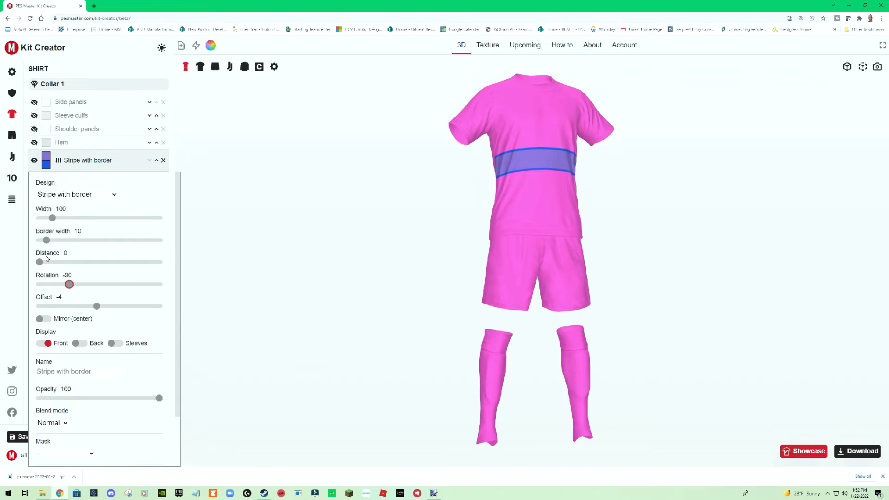
pyautogui.moveTo(52, 218)
pyautogui.mouseDown()
pyautogui.moveTo(67, 217)
pyautogui.moveTo(59, 218)
pyautogui.mouseUp()
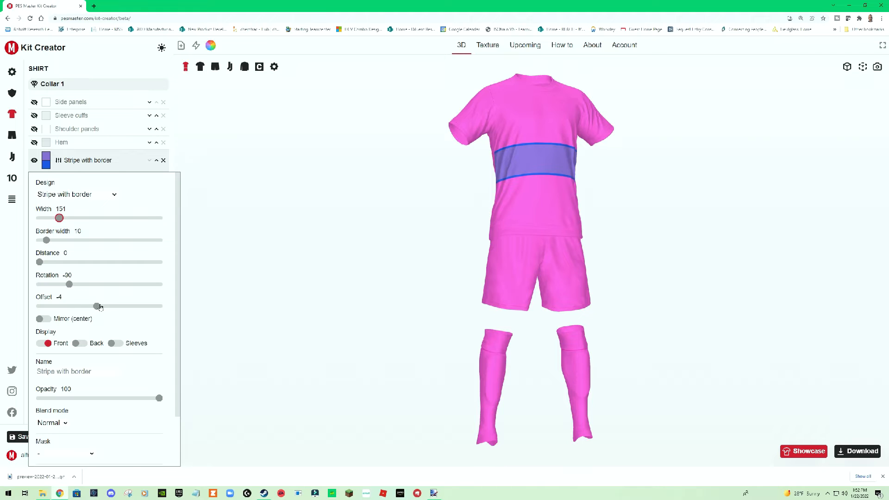
pyautogui.moveTo(96, 306)
pyautogui.mouseDown()
pyautogui.moveTo(88, 306)
pyautogui.moveTo(111, 307)
pyautogui.mouseUp()
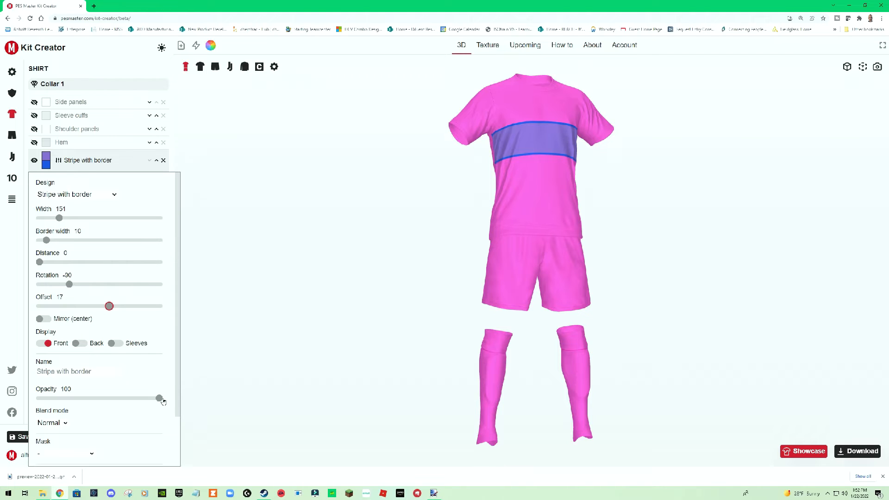
pyautogui.moveTo(162, 401); pyautogui.dragTo(96, 404)
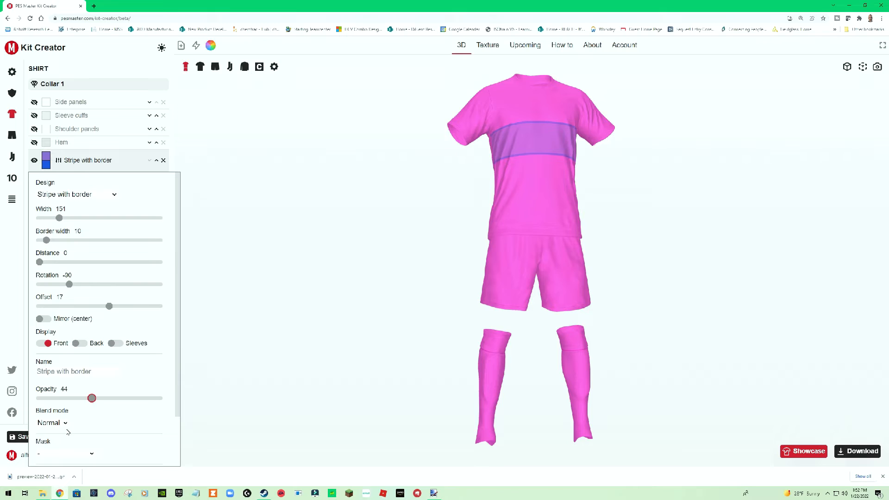
# Preview the Multiply, Lighten and Screen blend modes on the stripe and return it to Normal.
pyautogui.click(65, 424)
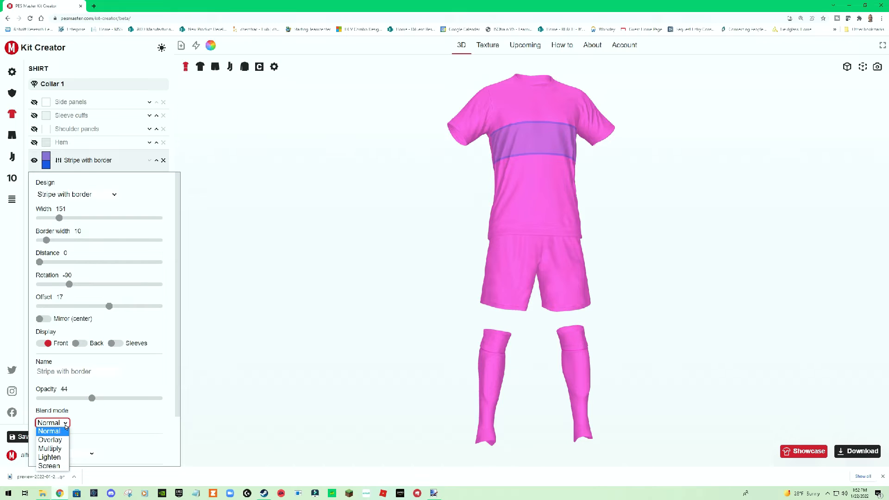
pyautogui.click(57, 451)
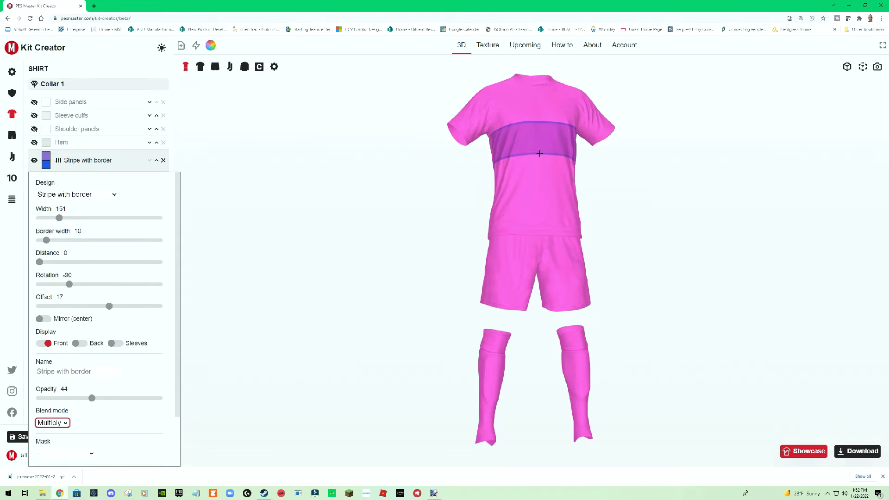
pyautogui.click(64, 424)
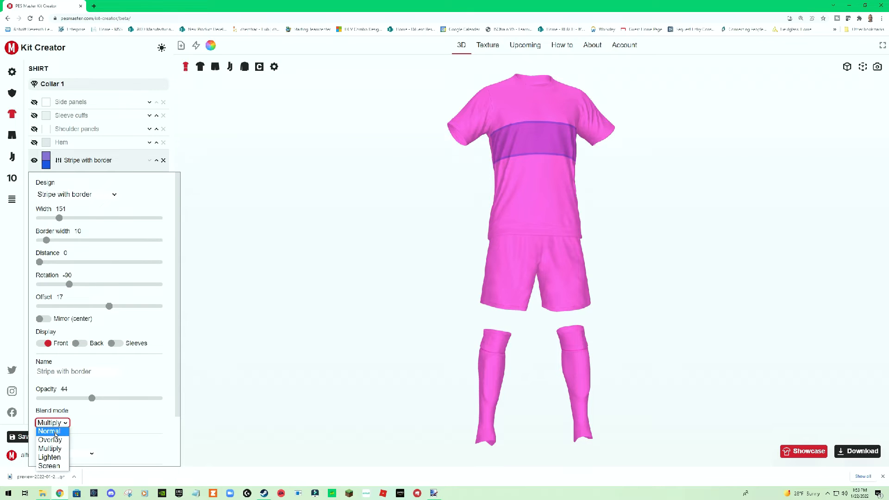
pyautogui.click(51, 458)
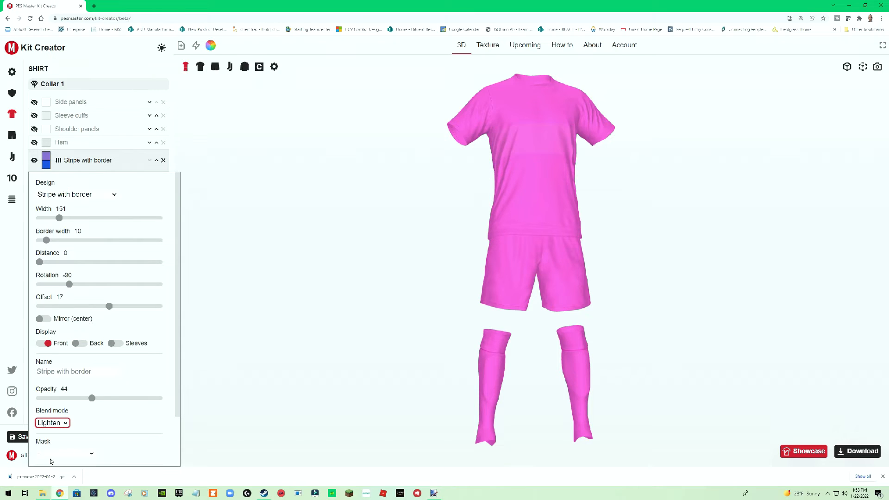
pyautogui.click(65, 425)
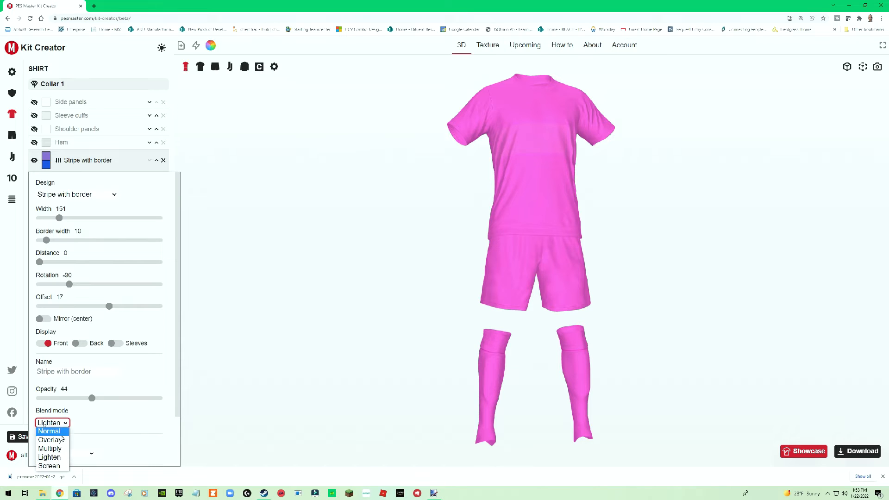
pyautogui.click(56, 466)
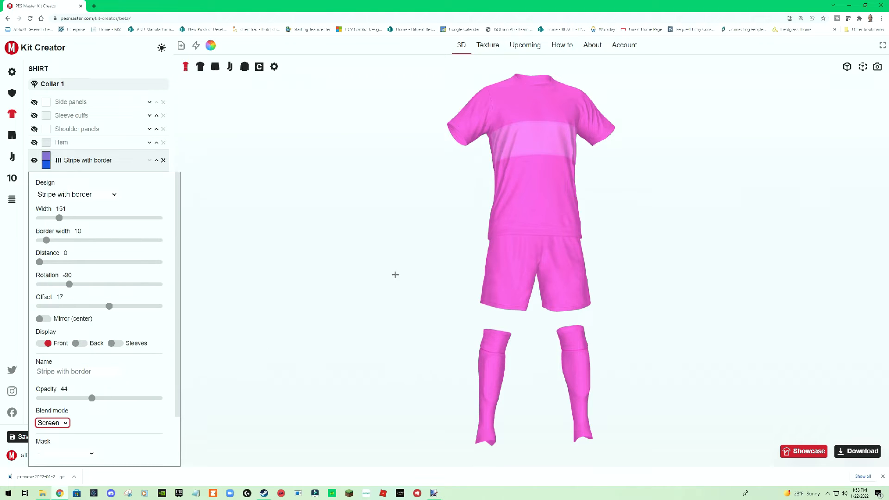
pyautogui.click(65, 424)
pyautogui.click(63, 435)
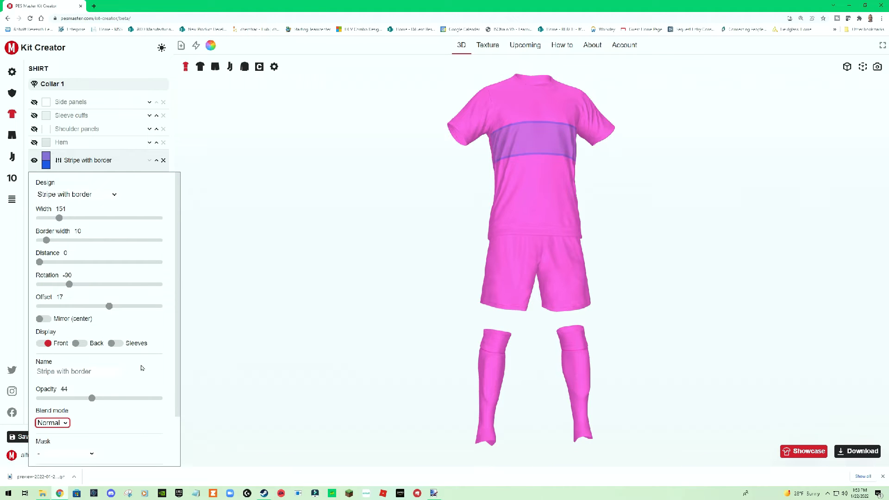
# Check the stripe's mask options without choosing one and enable its display on the sleeves.
pyautogui.scroll(-3, 178, 339)
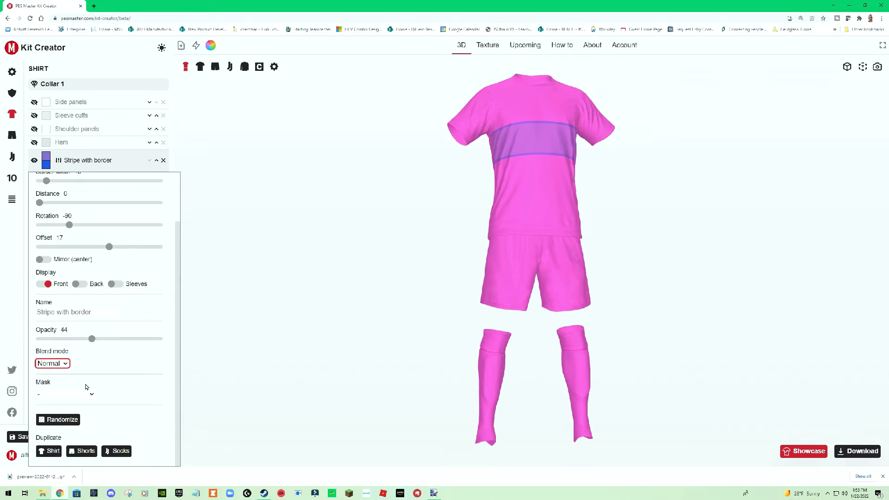
pyautogui.click(93, 395)
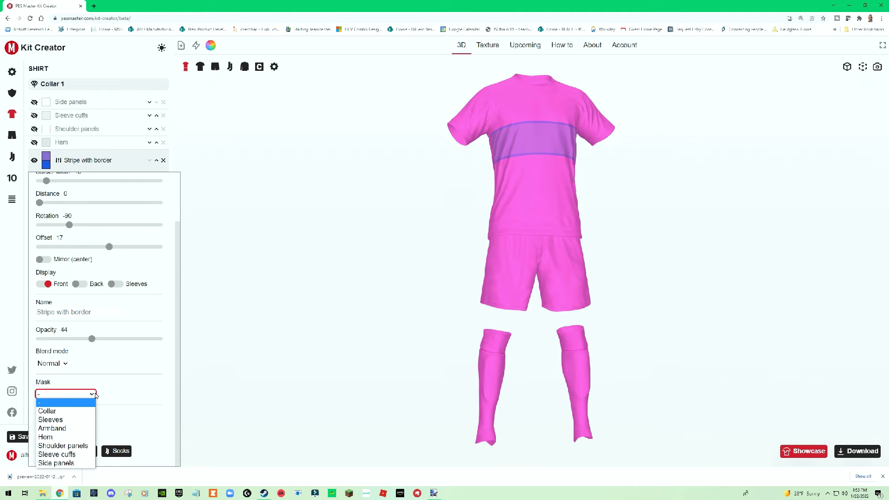
pyautogui.click(117, 285)
pyautogui.click(117, 285)
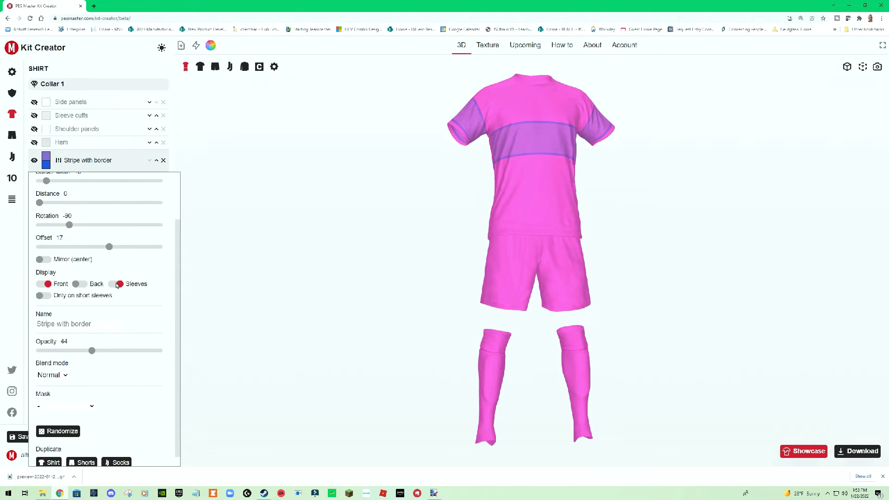
# Try the Sleeves mask on the stripe, both normal and inverted, and remove the mask.
pyautogui.click(92, 406)
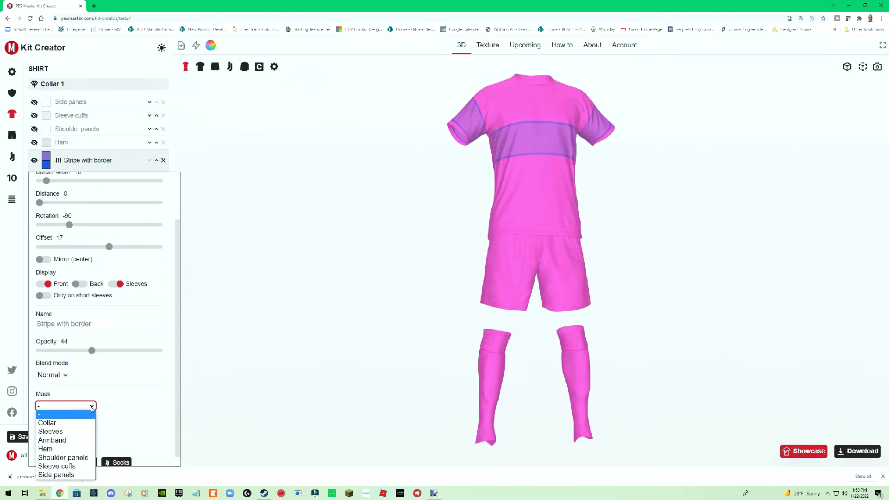
pyautogui.click(67, 432)
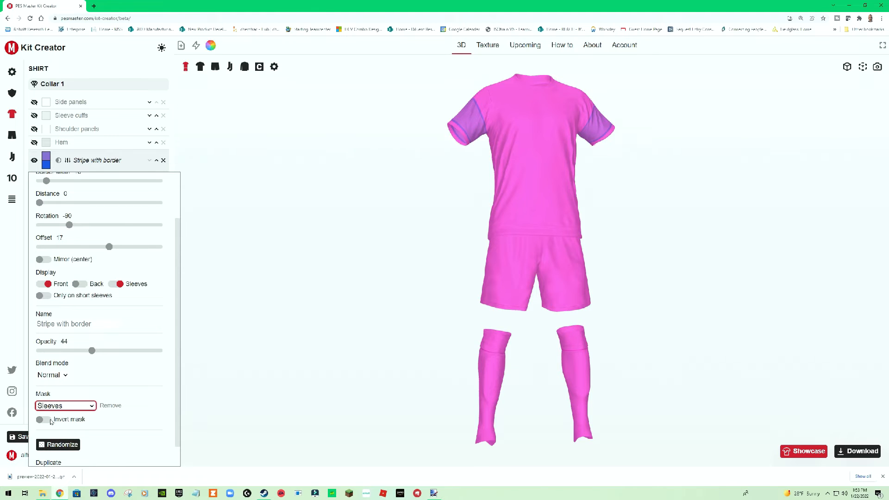
pyautogui.click(51, 421)
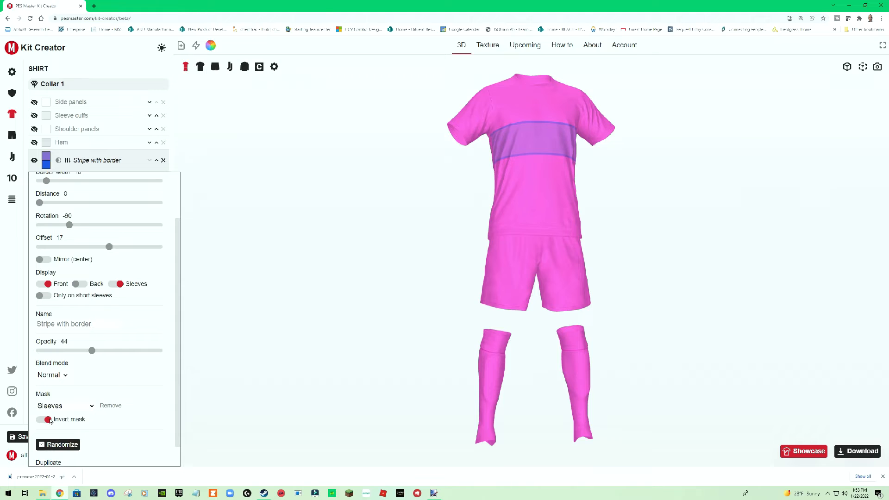
pyautogui.click(41, 420)
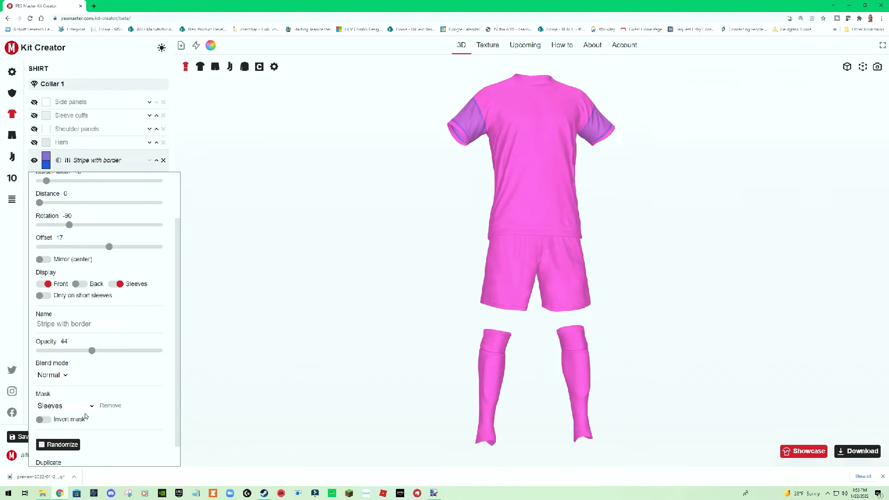
pyautogui.click(111, 406)
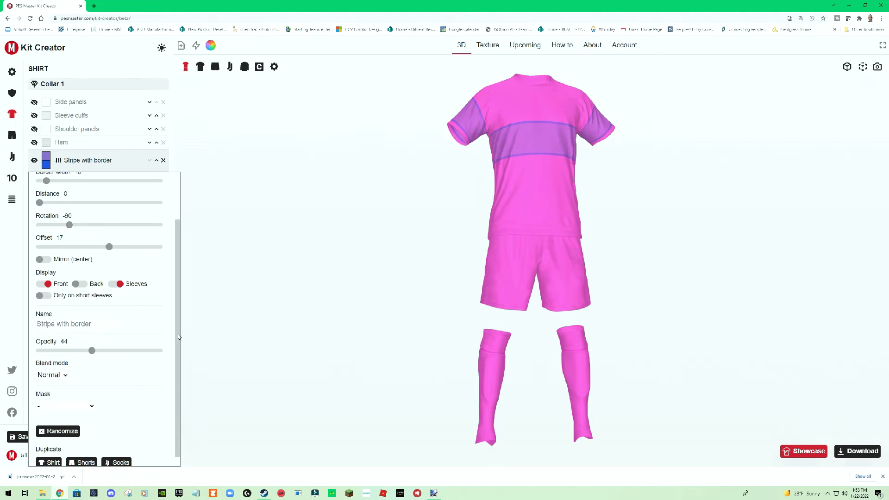
# Duplicate the bordered stripe from the shirt onto the shorts and check it on the kit model.
pyautogui.moveTo(180, 337); pyautogui.dragTo(177, 364)
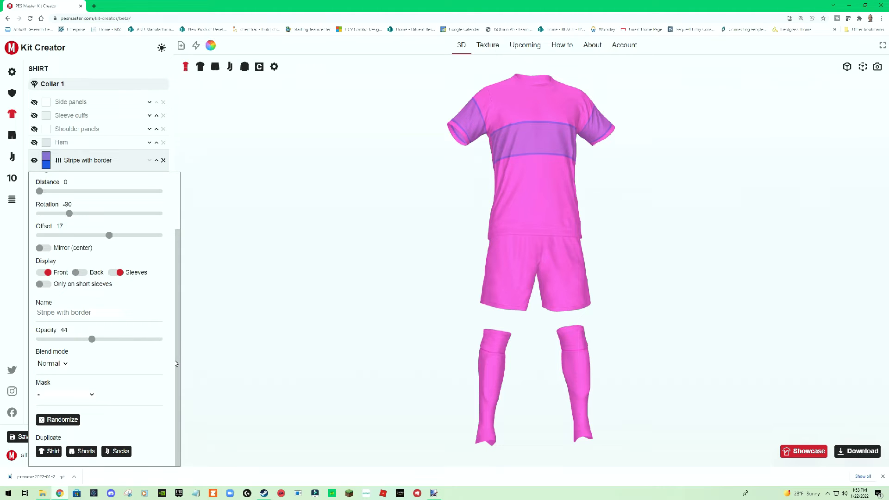
pyautogui.click(83, 452)
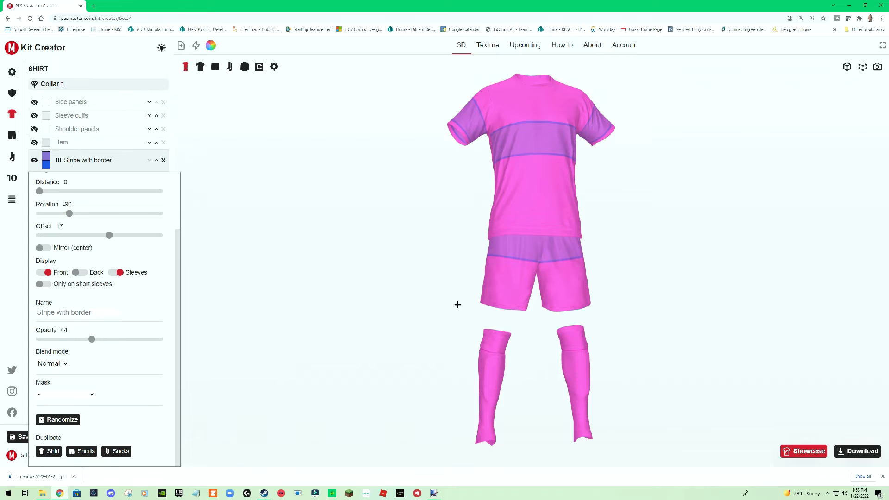
pyautogui.moveTo(458, 305)
pyautogui.mouseDown()
pyautogui.moveTo(293, 308)
pyautogui.moveTo(466, 304)
pyautogui.mouseUp()
pyautogui.moveTo(178, 240); pyautogui.dragTo(178, 184)
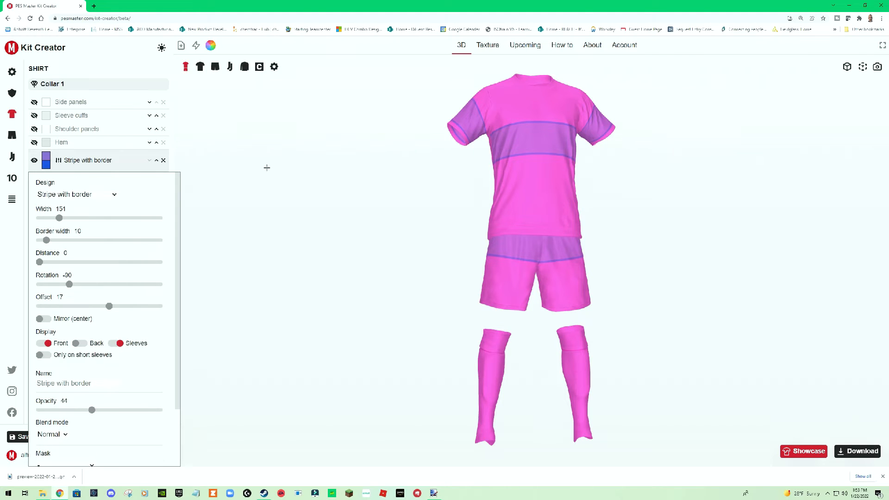
# Recolor the shirt's stripe to light yellow-green and its border to dark maroon.
pyautogui.click(46, 157)
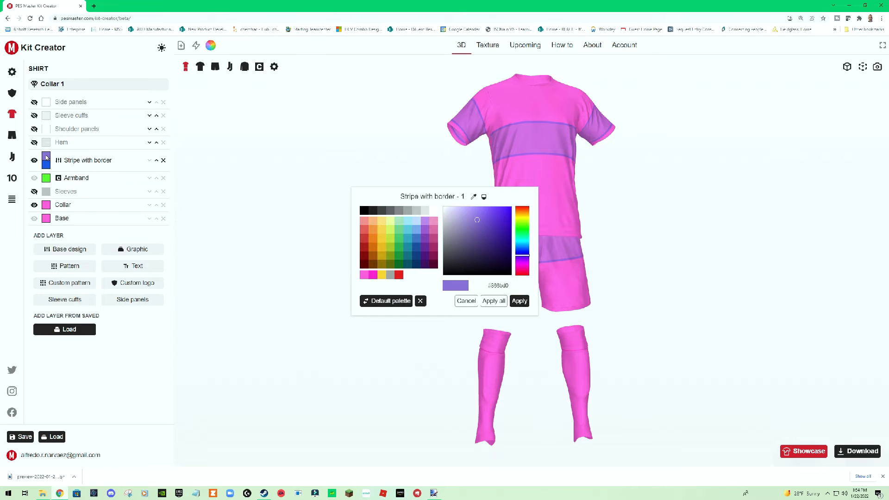
pyautogui.click(390, 229)
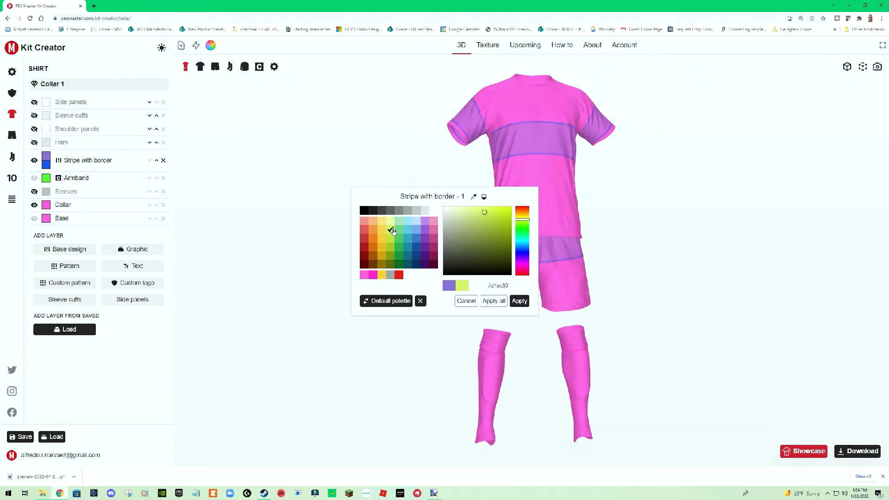
pyautogui.click(520, 302)
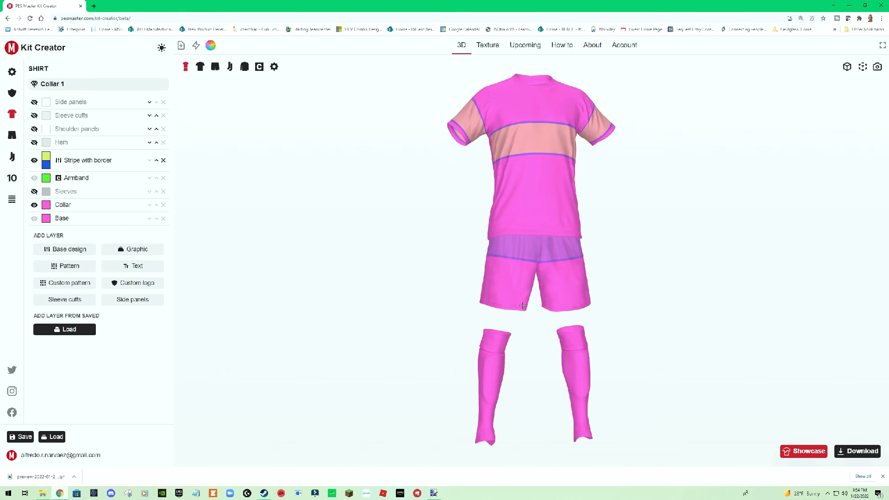
pyautogui.click(46, 164)
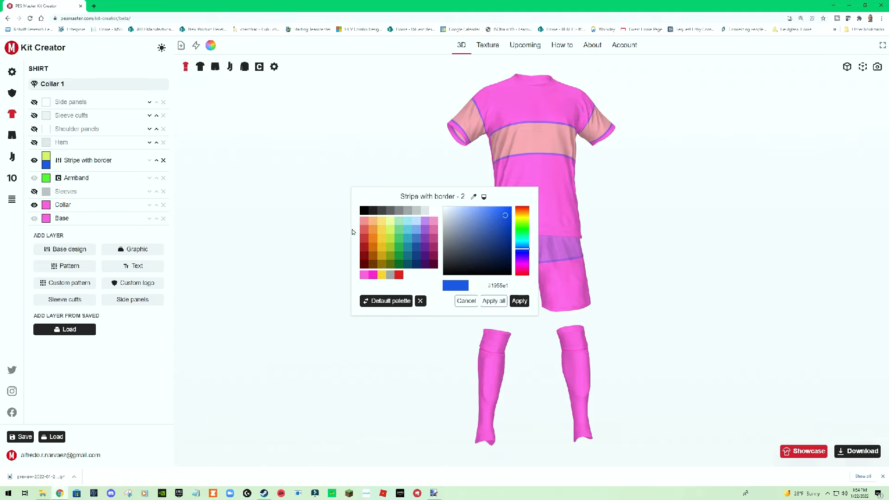
pyautogui.click(373, 246)
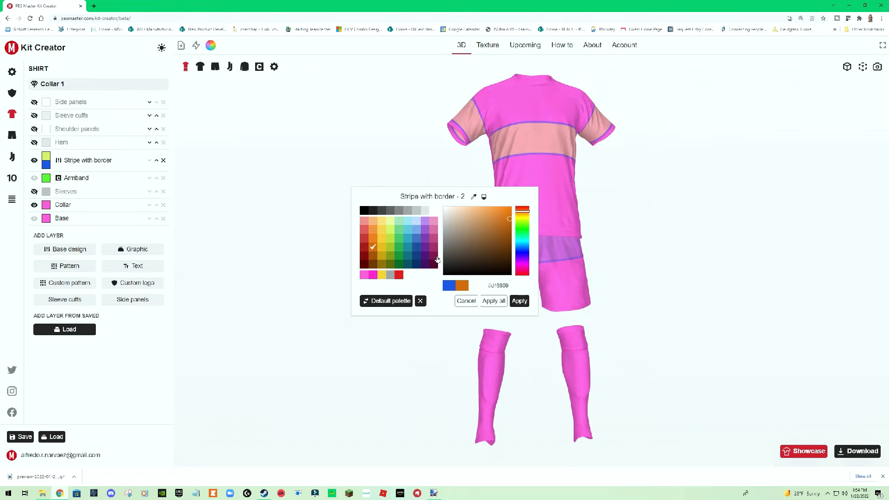
pyautogui.click(433, 255)
pyautogui.click(518, 301)
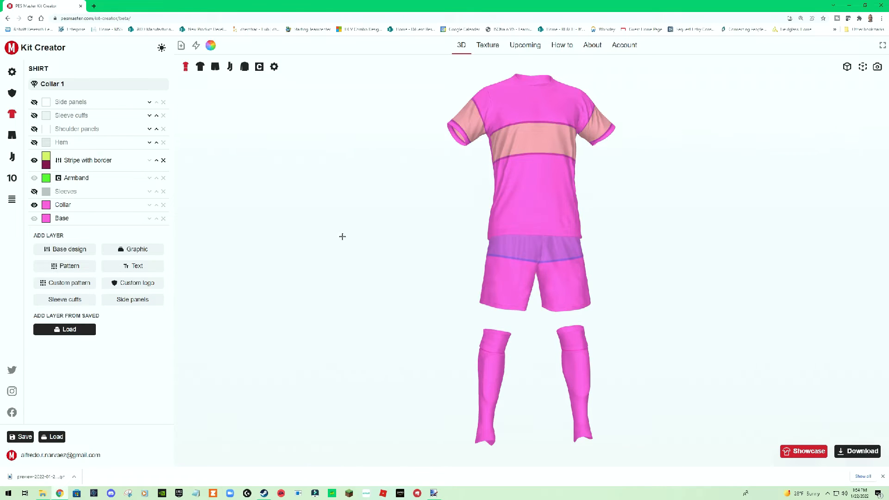
pyautogui.moveTo(531, 222); pyautogui.dragTo(387, 220)
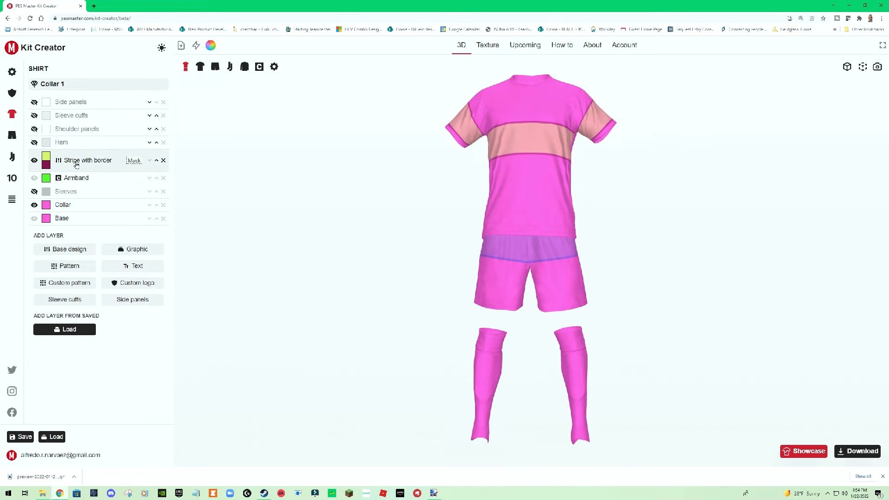
# Delete the Stripe with border layer from both the shirt and the shorts.
pyautogui.click(164, 160)
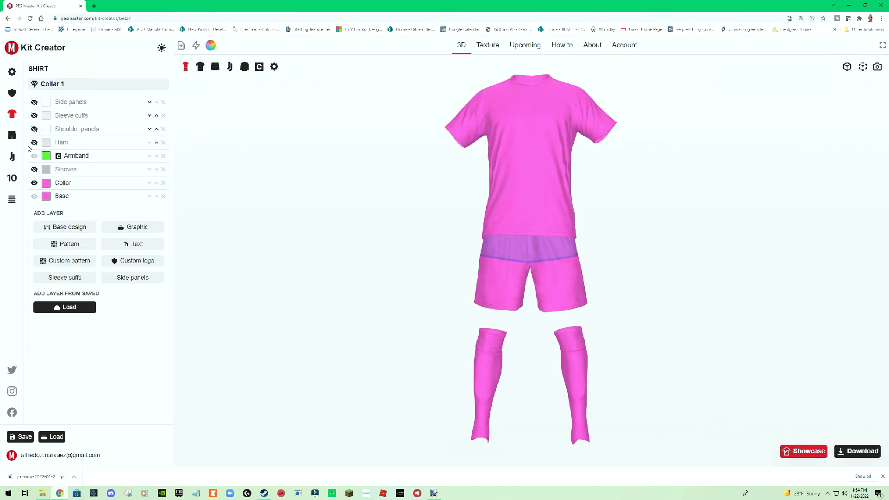
pyautogui.click(12, 135)
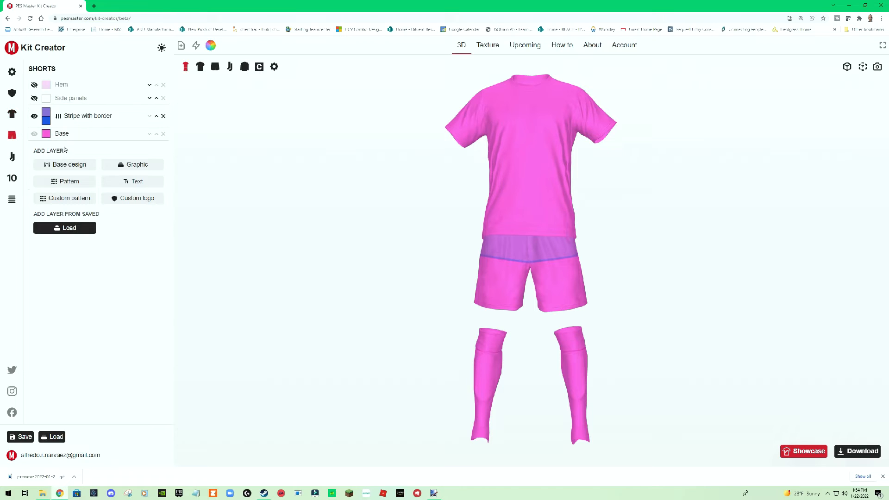
pyautogui.click(164, 116)
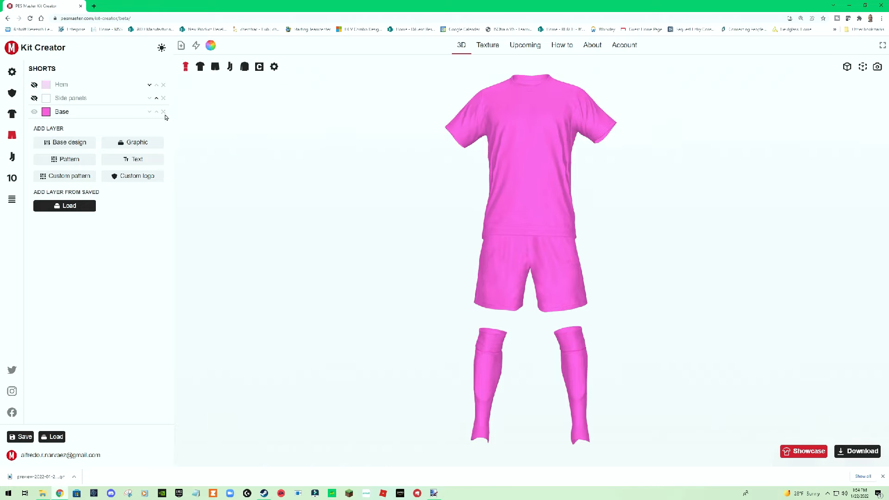
# Browse the latest patterns and add the Grunge 14 pattern to the shirt.
pyautogui.click(12, 113)
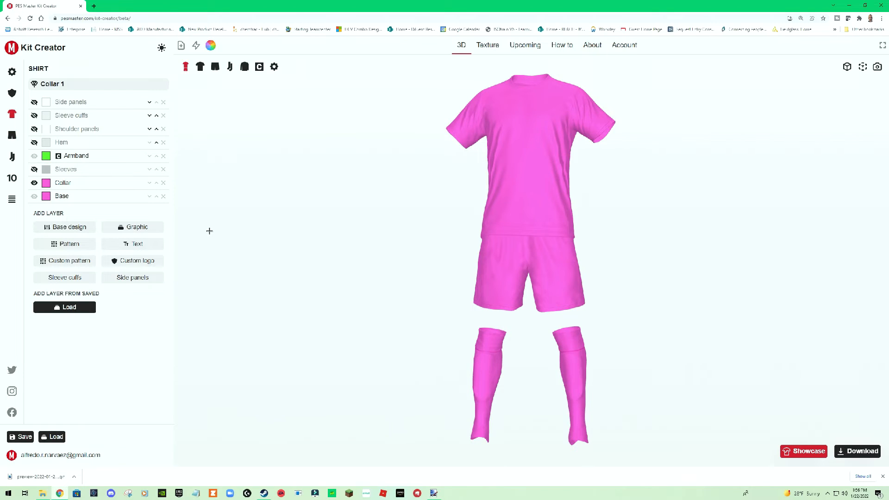
pyautogui.click(68, 245)
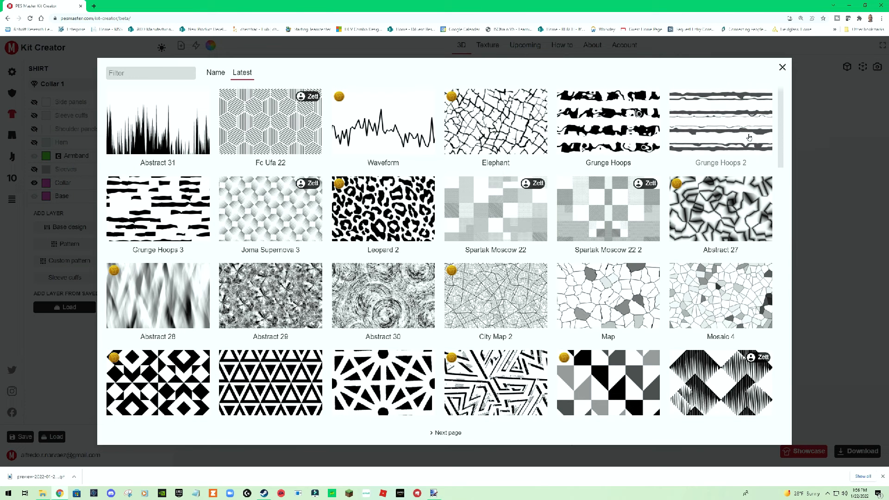
pyautogui.moveTo(781, 120); pyautogui.dragTo(790, 240)
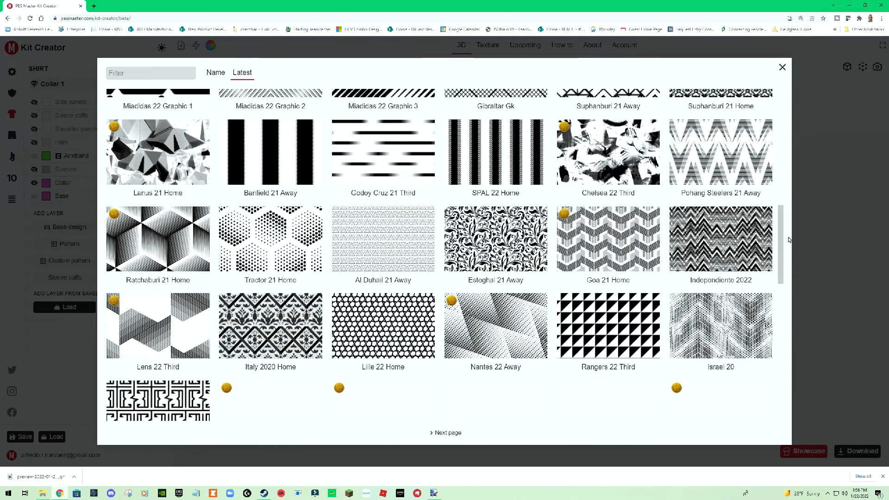
pyautogui.moveTo(789, 240); pyautogui.dragTo(790, 304)
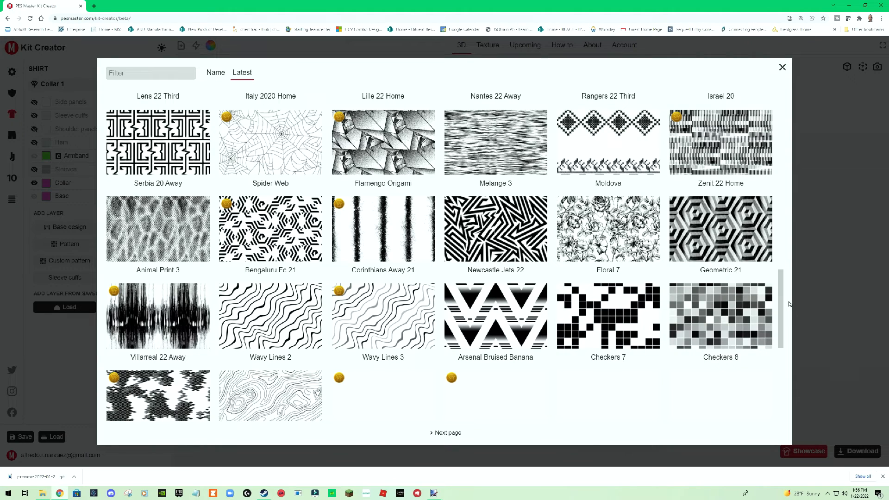
pyautogui.moveTo(789, 304); pyautogui.dragTo(792, 323)
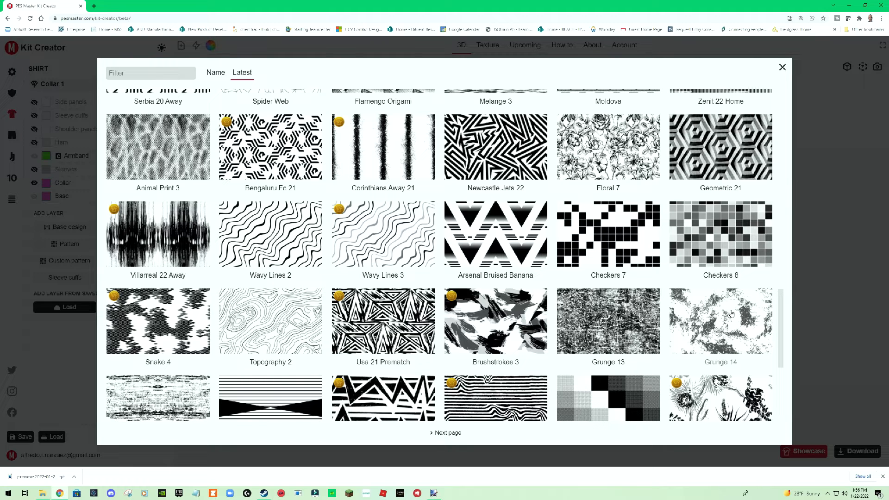
pyautogui.click(732, 314)
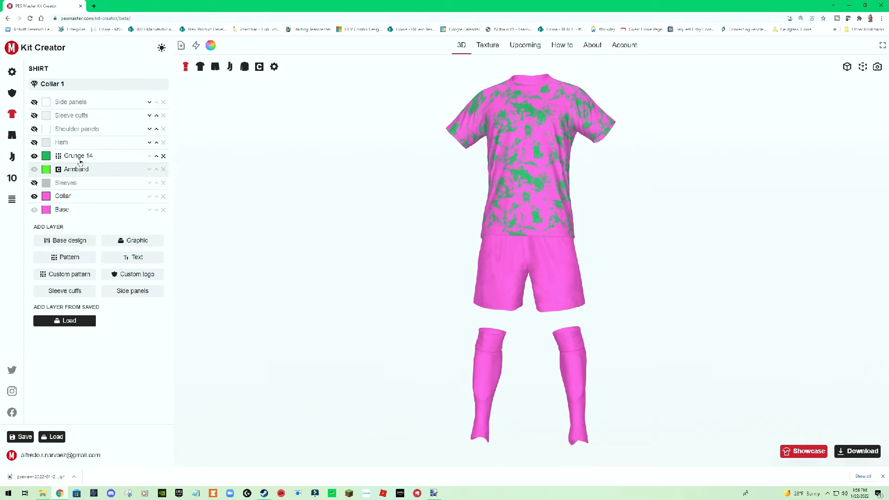
pyautogui.moveTo(446, 214); pyautogui.dragTo(341, 206)
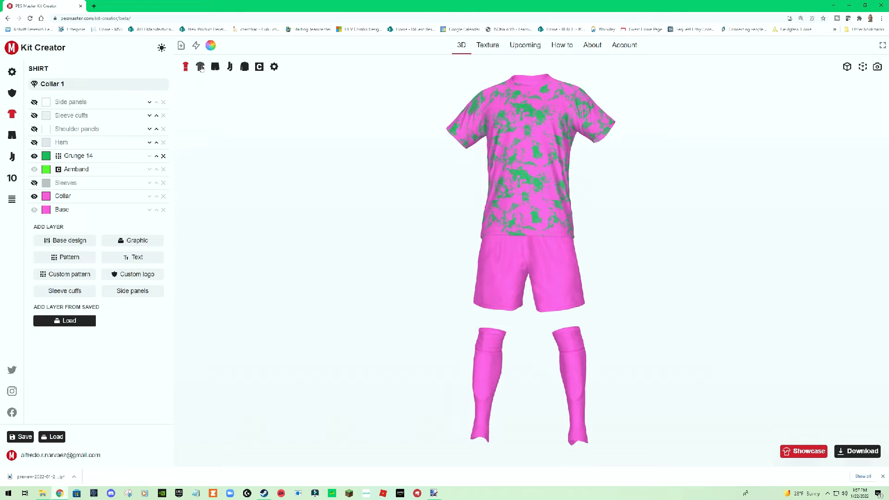
# Focus the preview on the shirt, change its Base color to black (#000000) and inspect it from the side.
pyautogui.click(201, 69)
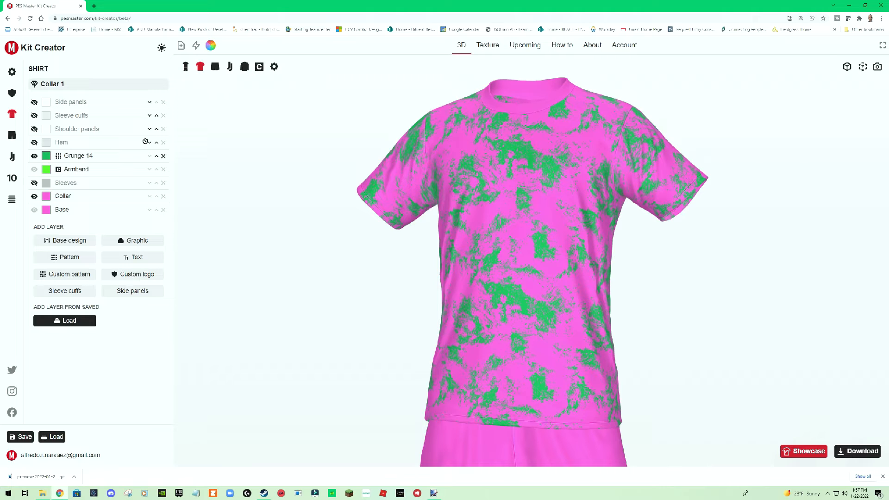
pyautogui.click(46, 210)
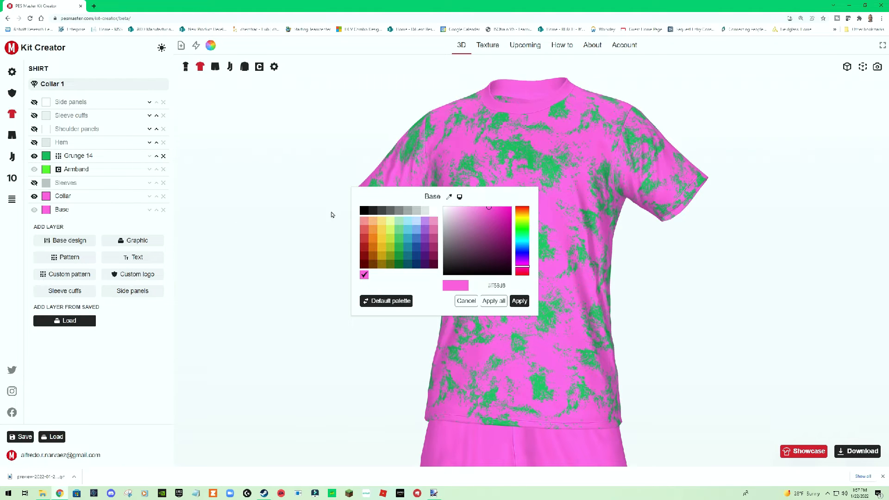
pyautogui.click(367, 214)
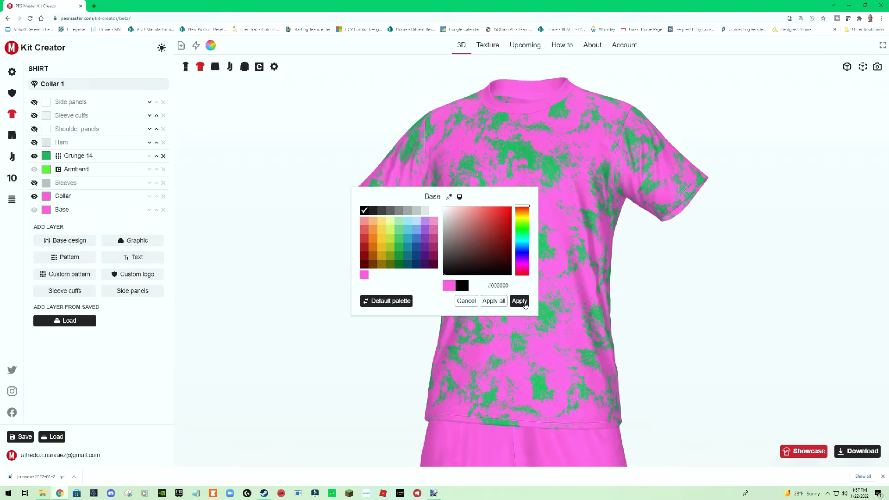
pyautogui.click(520, 301)
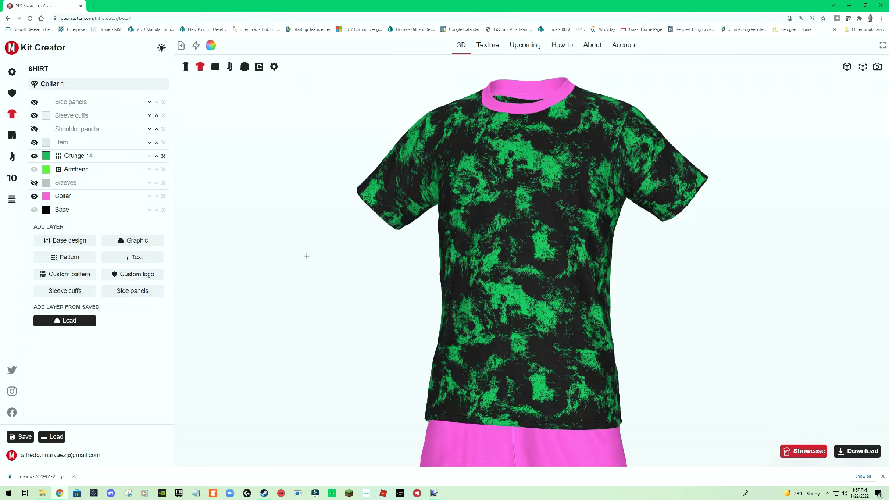
pyautogui.moveTo(353, 288); pyautogui.dragTo(252, 269)
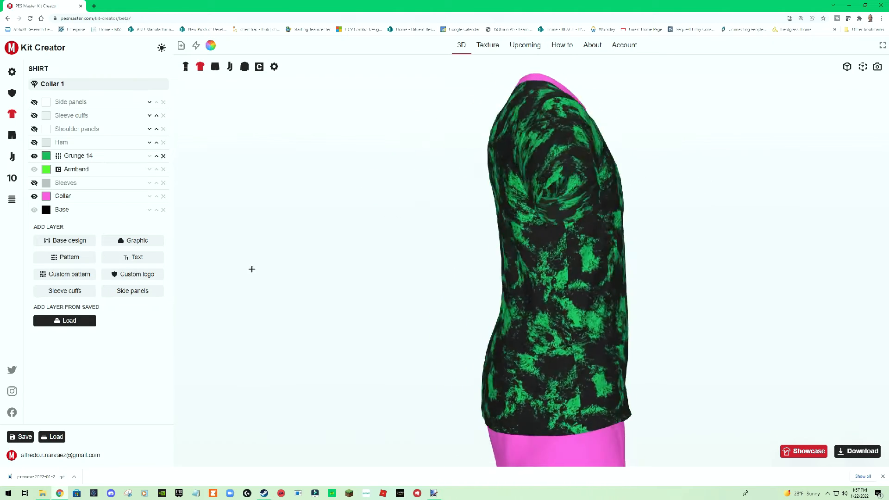
# Recolor the Grunge 14 pattern with the kit's saved pink and show the full kit.
pyautogui.click(47, 157)
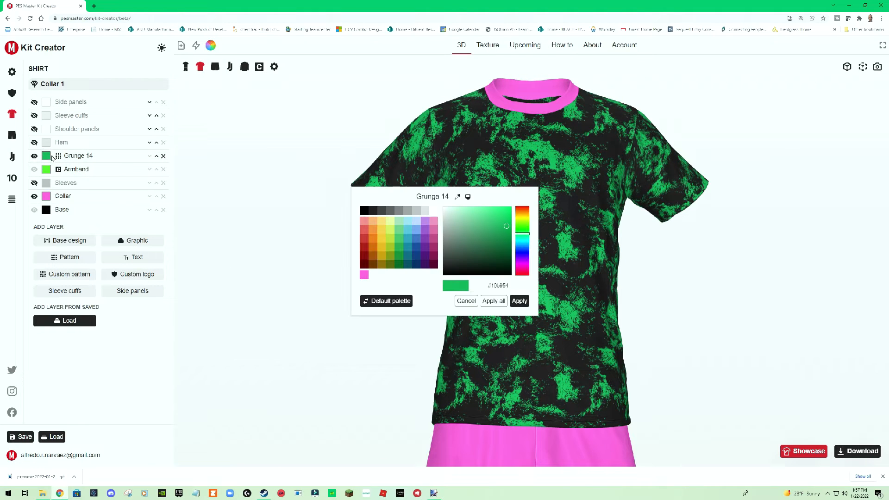
pyautogui.click(364, 275)
pyautogui.click(519, 301)
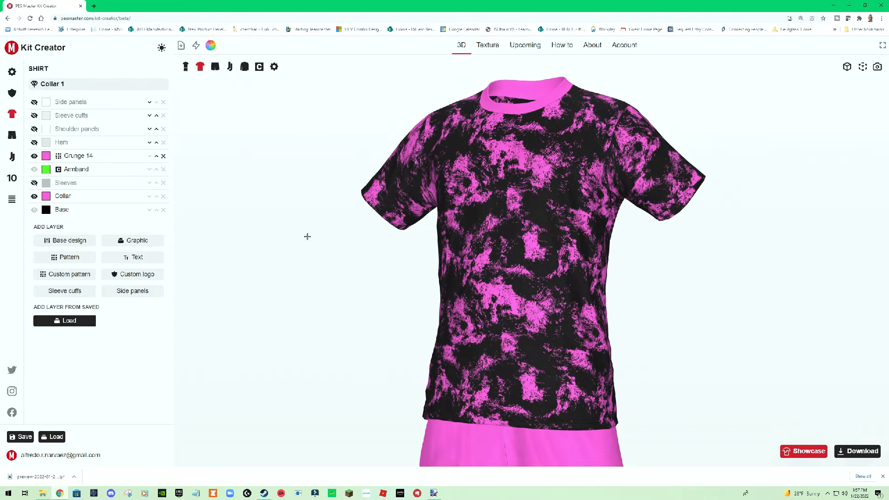
pyautogui.click(186, 67)
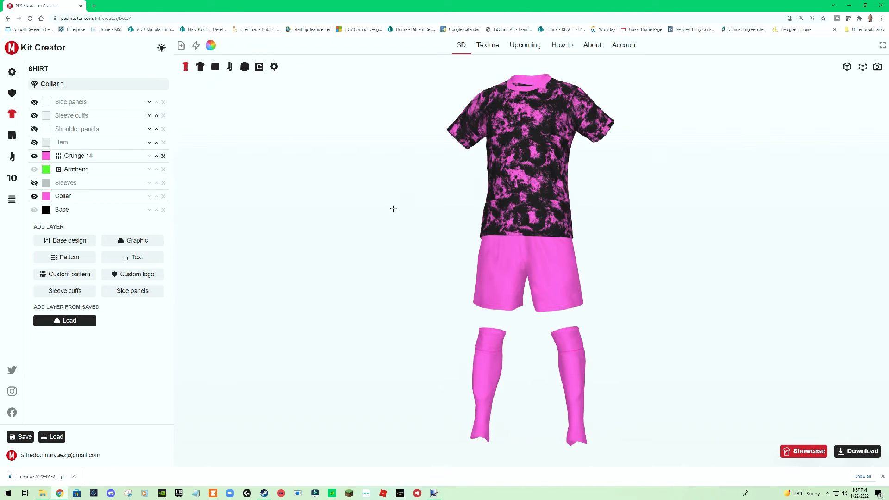
# Enlarge the Grunge 14 pattern on the shirt to size 224.
pyautogui.click(88, 156)
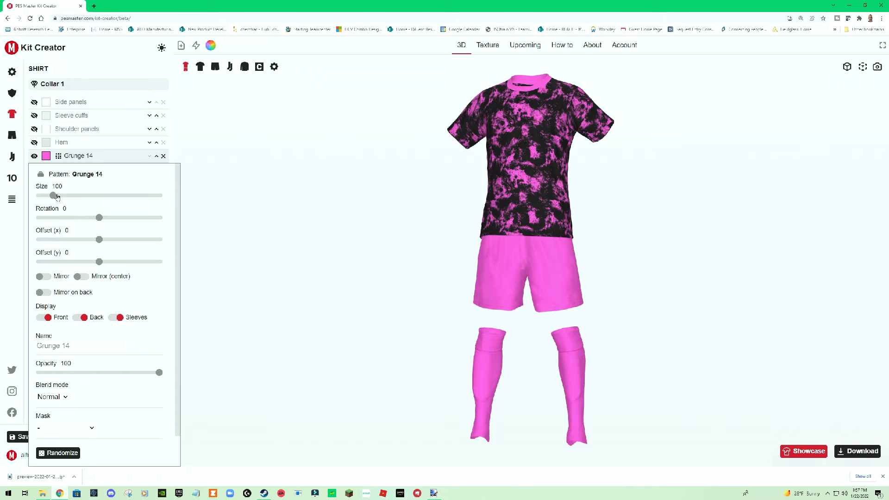
pyautogui.moveTo(55, 196); pyautogui.dragTo(74, 196)
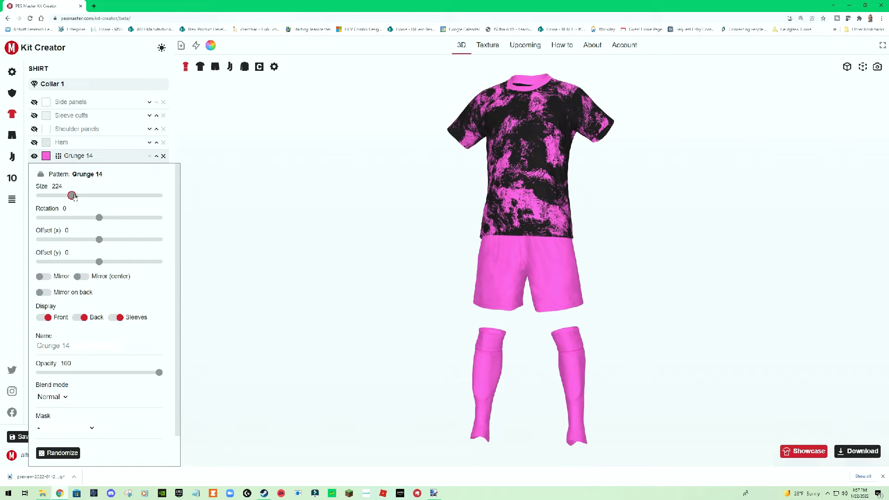
# Limit the Grunge 14 pattern to the shirt's front by turning off its display on the sleeves and back.
pyautogui.click(114, 318)
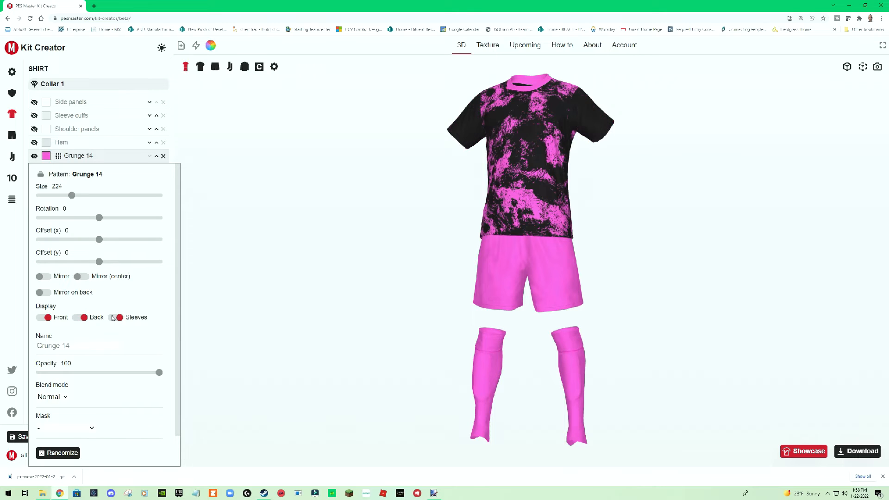
pyautogui.click(79, 318)
pyautogui.moveTo(393, 219); pyautogui.dragTo(259, 235)
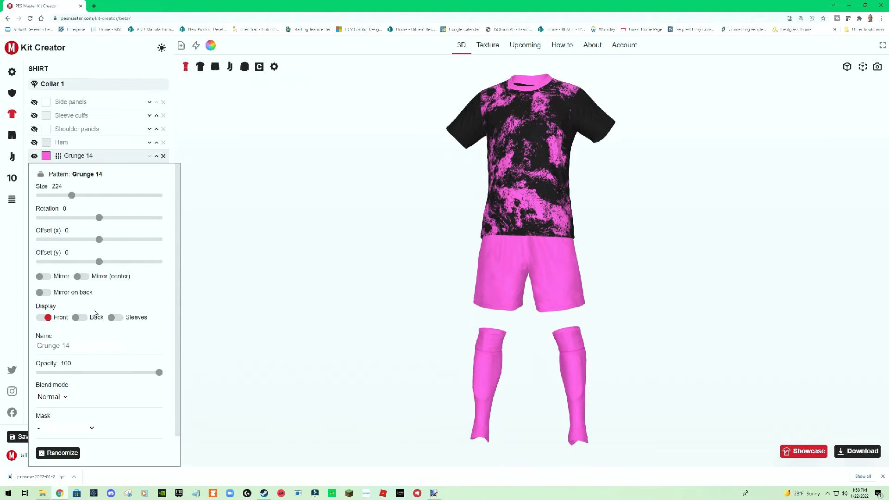
# Reduce the Grunge 14 pattern's opacity to 77 and check the kit from other angles.
pyautogui.moveTo(158, 376)
pyautogui.mouseDown()
pyautogui.moveTo(99, 377)
pyautogui.moveTo(166, 376)
pyautogui.mouseUp()
pyautogui.moveTo(420, 220); pyautogui.dragTo(283, 233)
pyautogui.moveTo(159, 372); pyautogui.dragTo(133, 376)
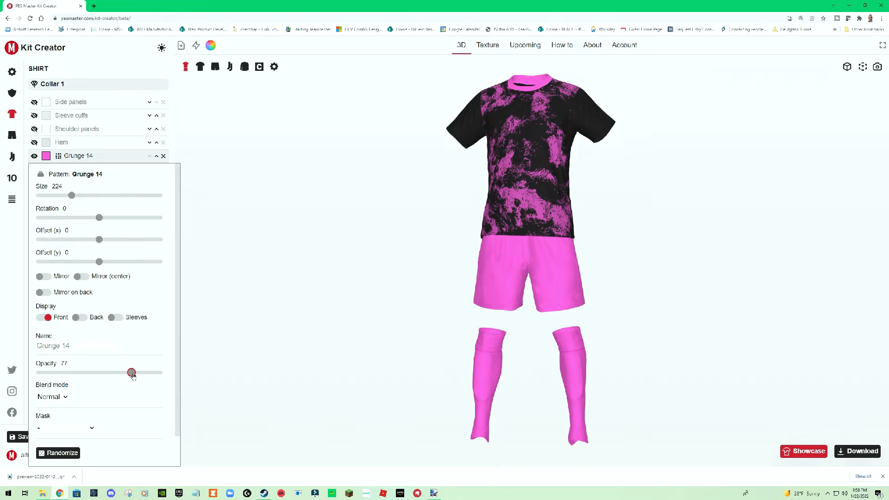
pyautogui.moveTo(399, 240)
pyautogui.mouseDown()
pyautogui.moveTo(347, 246)
pyautogui.moveTo(398, 250)
pyautogui.mouseUp()
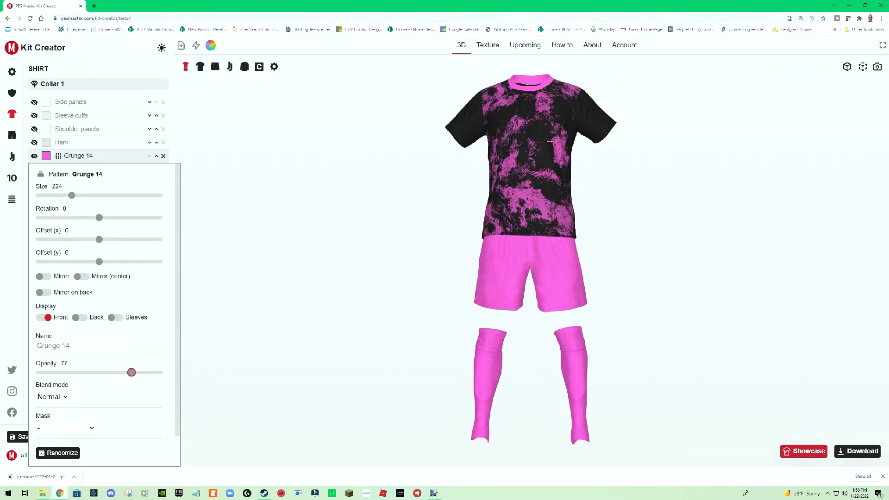
# Change the shirt's Collar color to black (#000000).
pyautogui.click(542, 92)
pyautogui.click(365, 211)
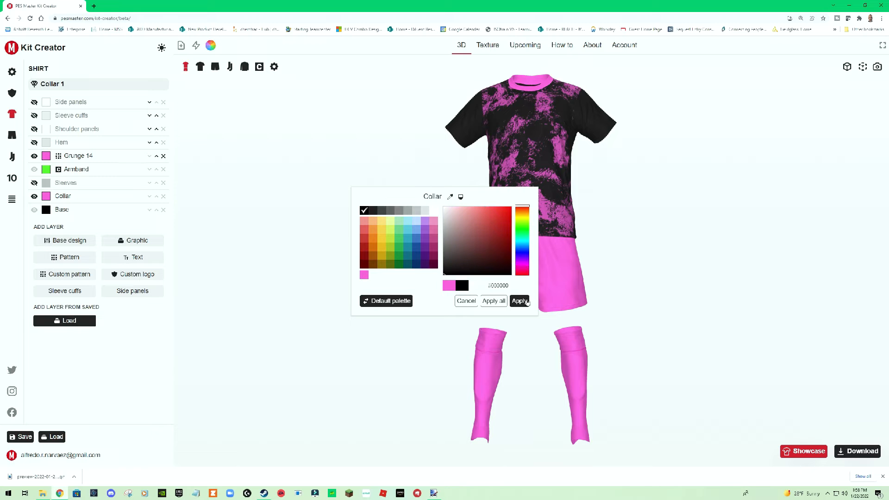
pyautogui.click(519, 301)
pyautogui.moveTo(396, 155)
pyautogui.mouseDown()
pyautogui.moveTo(357, 155)
pyautogui.moveTo(394, 159)
pyautogui.mouseUp()
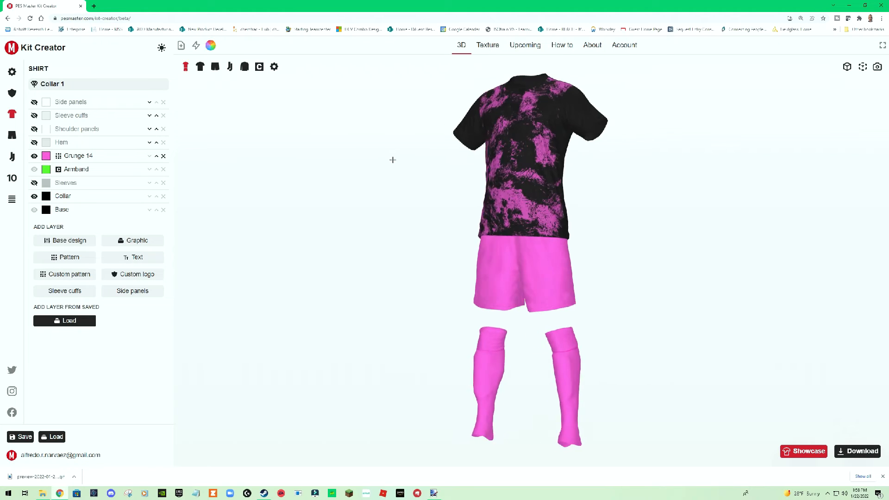
# Switch the shirt's collar style to Collar 8, inspect the shirt up close and return to the full kit view.
pyautogui.click(72, 85)
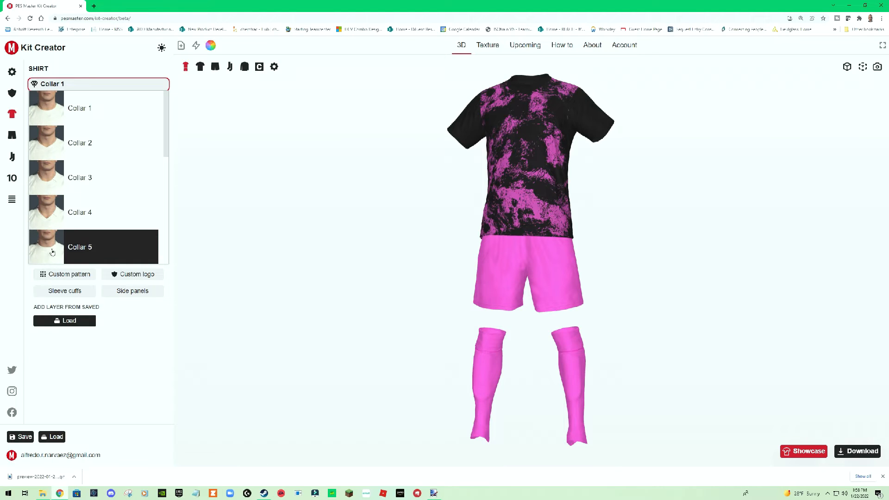
pyautogui.moveTo(163, 155); pyautogui.dragTo(164, 180)
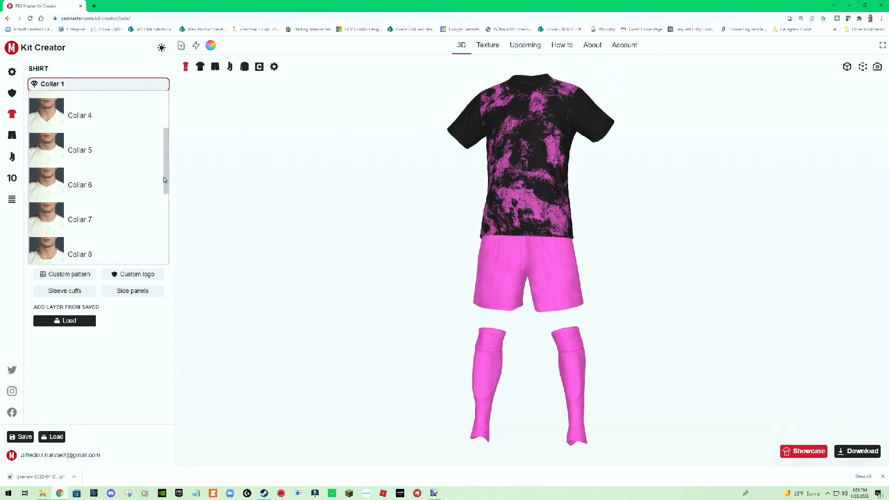
pyautogui.click(54, 254)
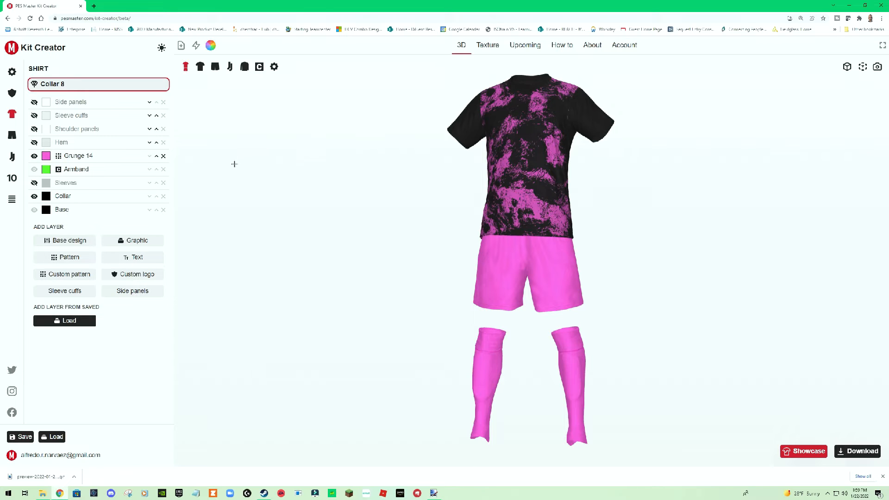
pyautogui.moveTo(348, 160)
pyautogui.mouseDown()
pyautogui.moveTo(369, 157)
pyautogui.moveTo(359, 162)
pyautogui.mouseUp()
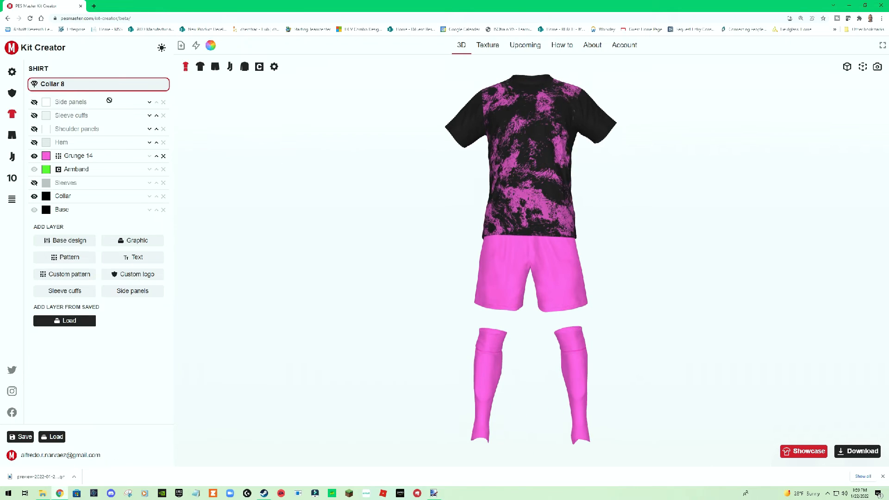
pyautogui.click(204, 68)
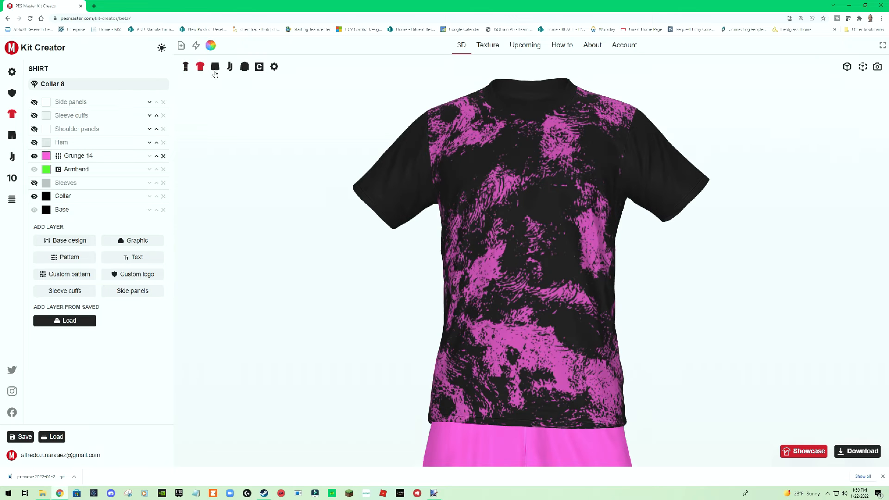
pyautogui.moveTo(338, 187)
pyautogui.mouseDown()
pyautogui.moveTo(314, 182)
pyautogui.moveTo(390, 183)
pyautogui.moveTo(336, 183)
pyautogui.mouseUp()
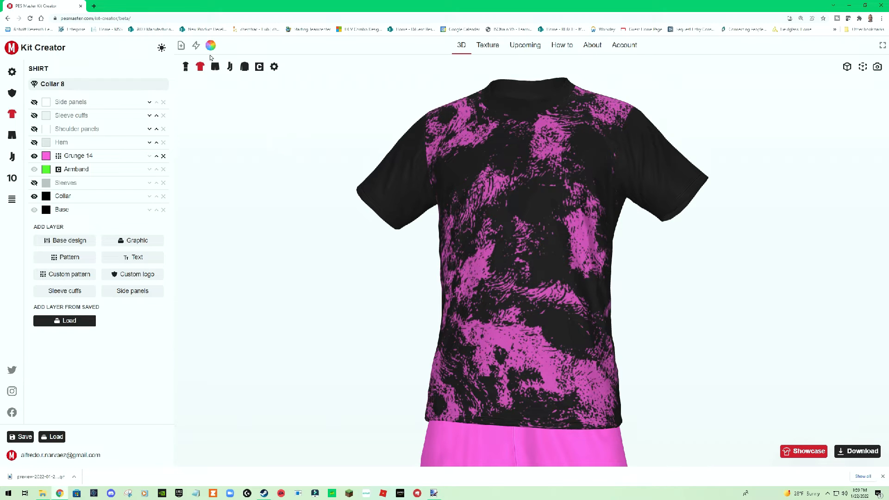
pyautogui.click(186, 67)
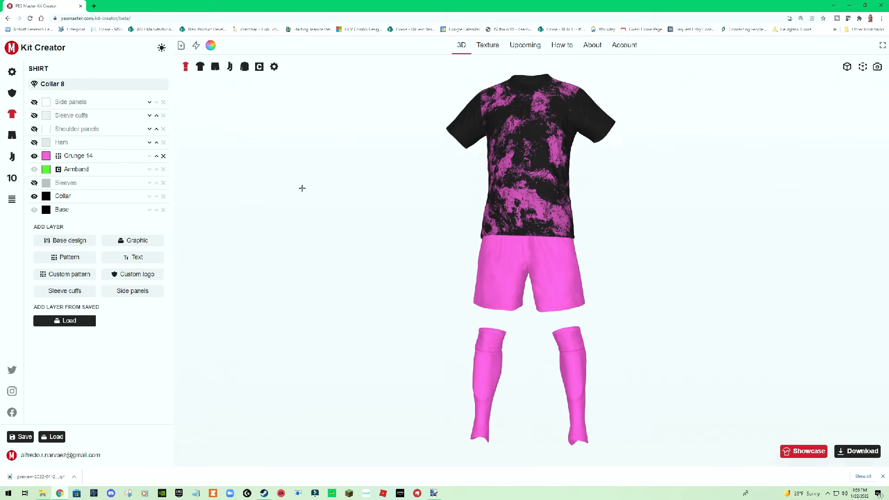
pyautogui.moveTo(319, 165)
pyautogui.mouseDown()
pyautogui.moveTo(306, 164)
pyautogui.moveTo(320, 166)
pyautogui.mouseUp()
# Keep the sleeve cuffs hidden, enable the Sleeves layer and choose the kit's saved pink for it.
pyautogui.click(34, 116)
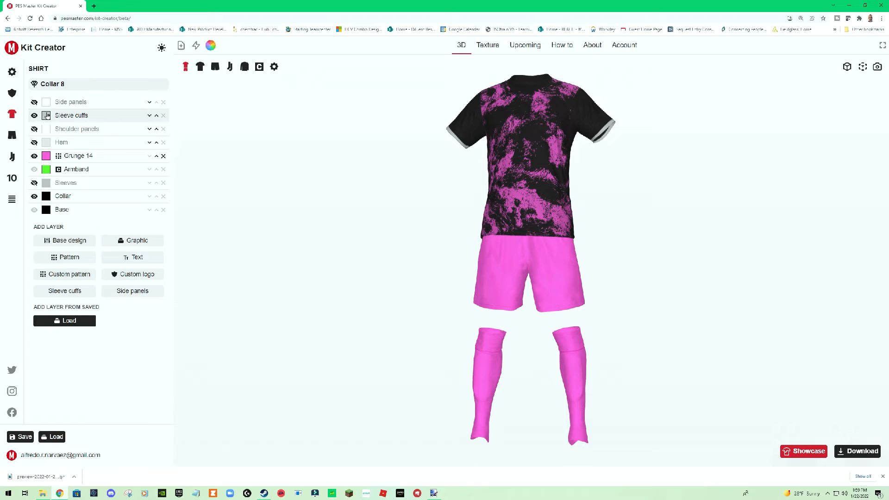
pyautogui.click(35, 116)
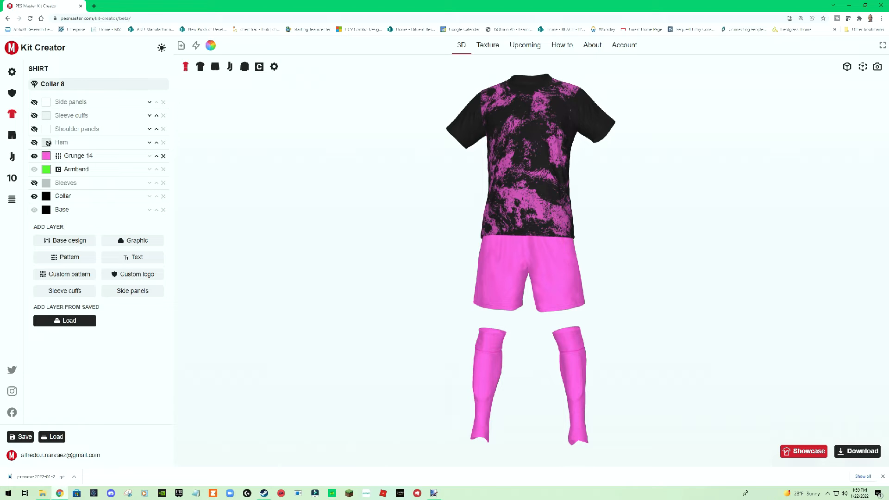
pyautogui.click(35, 183)
pyautogui.click(46, 183)
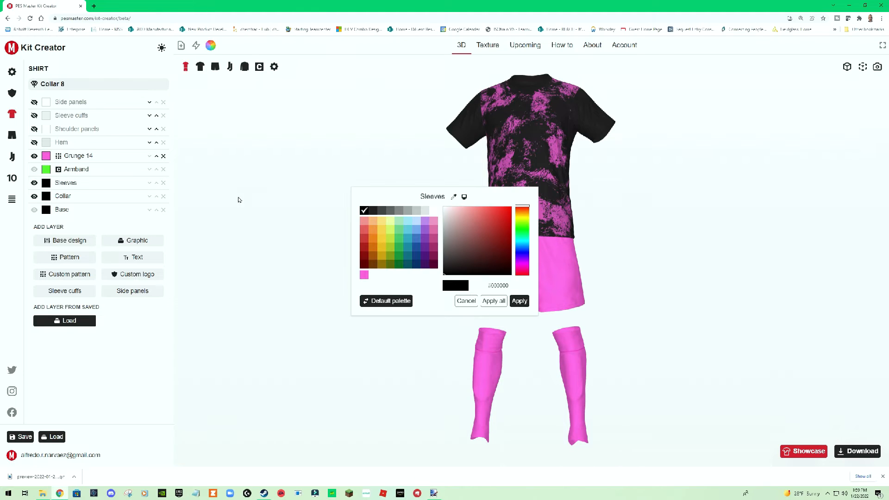
pyautogui.click(364, 275)
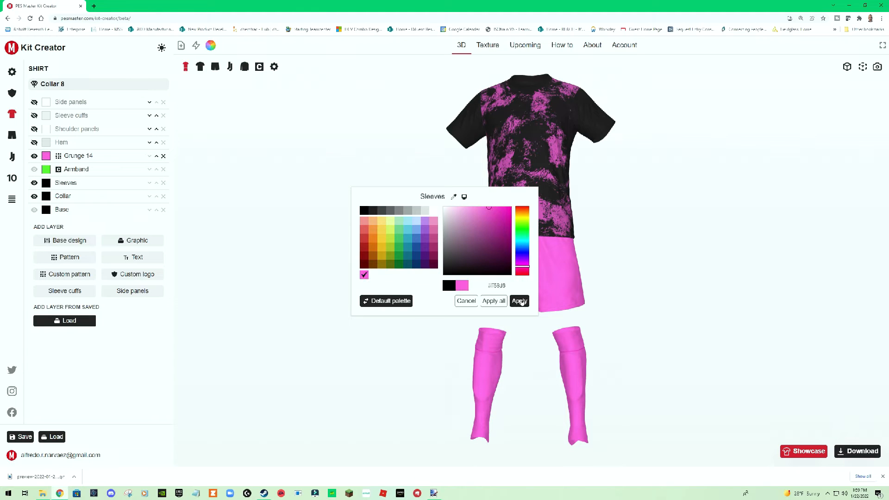
# Apply the saved pink to the shirt's sleeves and recolour the Grunge 14 pattern black (#000000).
pyautogui.click(519, 302)
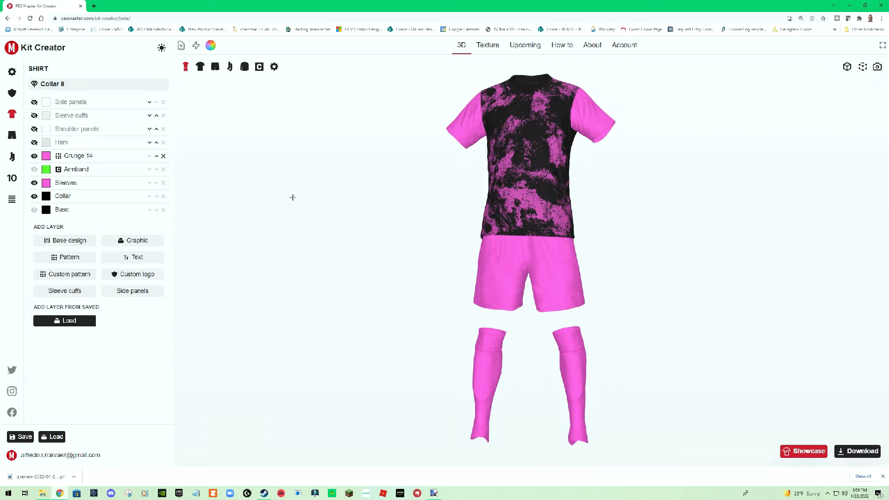
pyautogui.moveTo(407, 219); pyautogui.dragTo(269, 222)
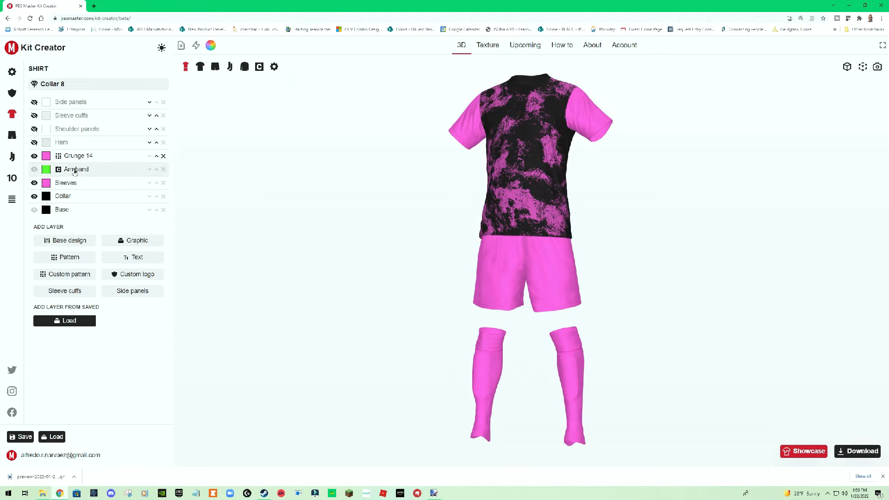
pyautogui.click(46, 155)
pyautogui.click(364, 210)
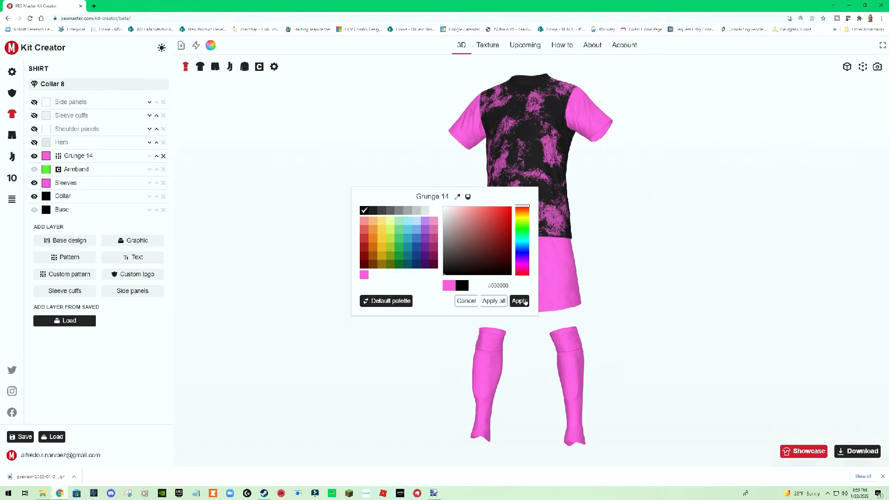
pyautogui.click(519, 301)
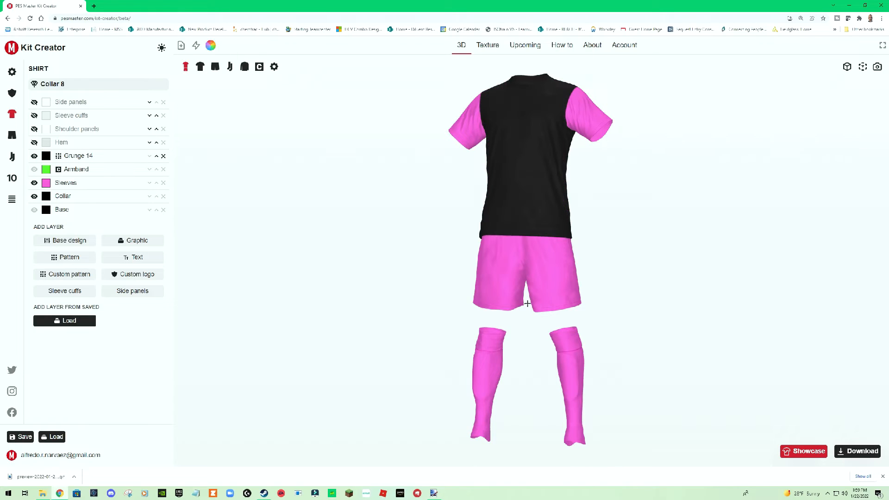
# Recolour the shirt's Base layer with the saved pink.
pyautogui.click(47, 210)
pyautogui.click(364, 275)
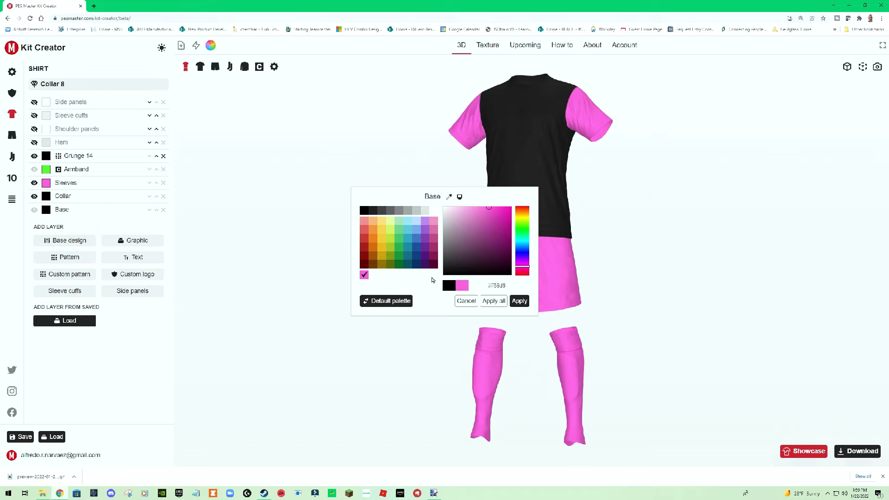
pyautogui.click(520, 302)
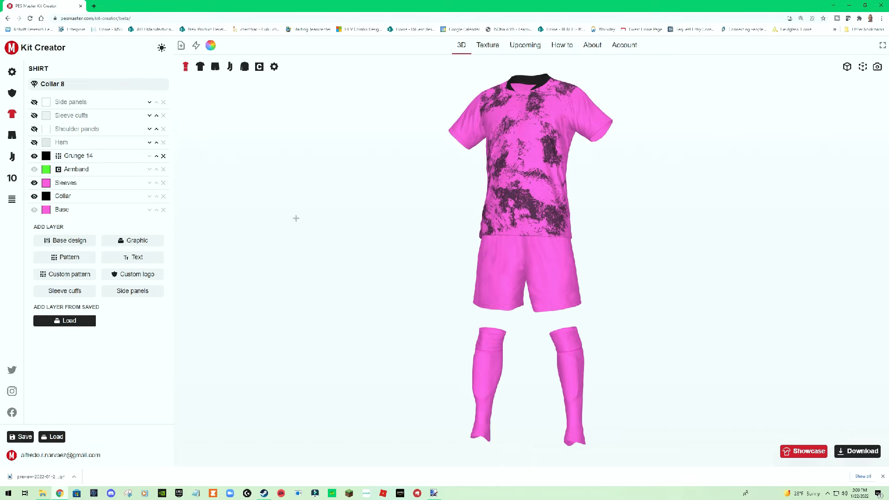
pyautogui.moveTo(285, 211)
pyautogui.mouseDown()
pyautogui.moveTo(307, 210)
pyautogui.moveTo(271, 210)
pyautogui.moveTo(280, 214)
pyautogui.mouseUp()
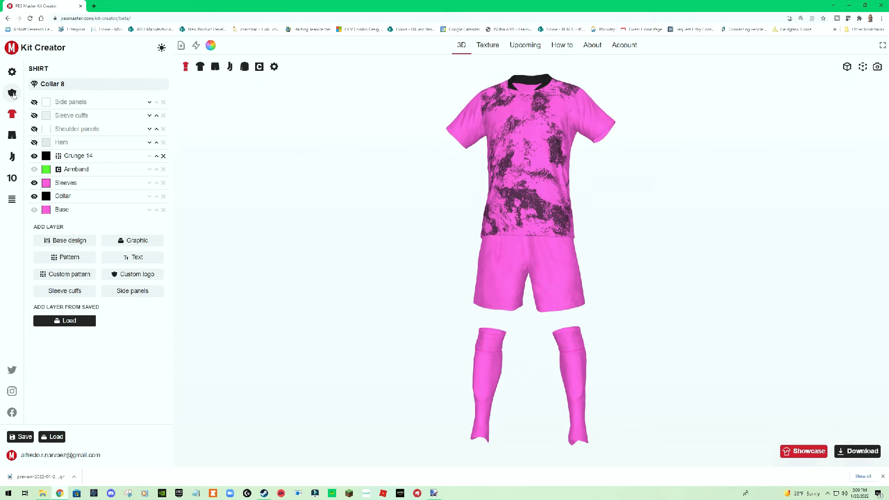
# Add the Adidas 2 brand logo to the kit and enable its Shorts and Socks options.
pyautogui.click(12, 93)
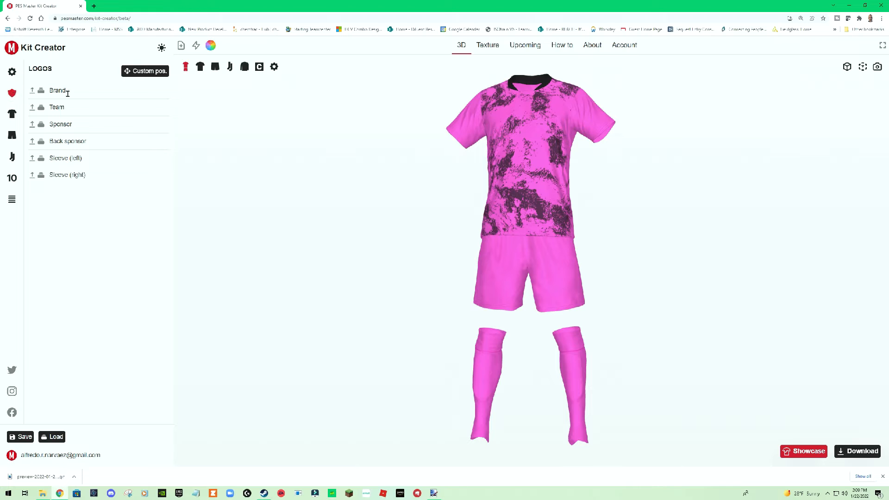
pyautogui.click(42, 91)
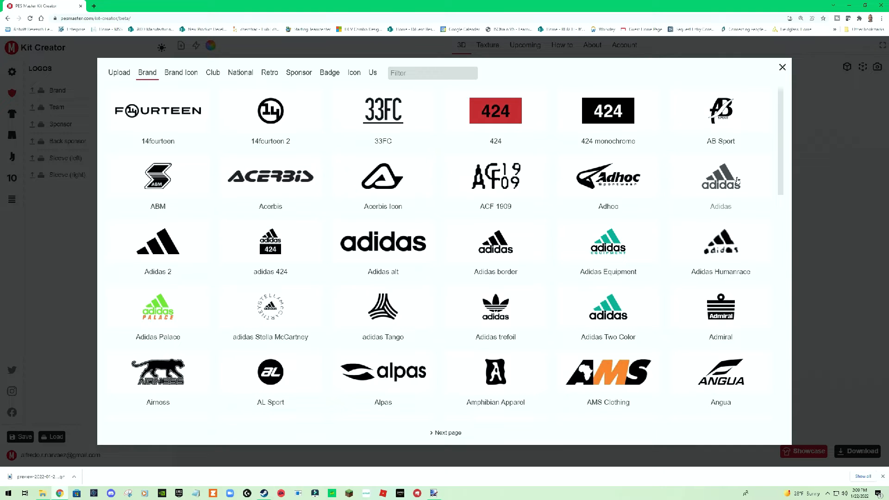
pyautogui.click(171, 248)
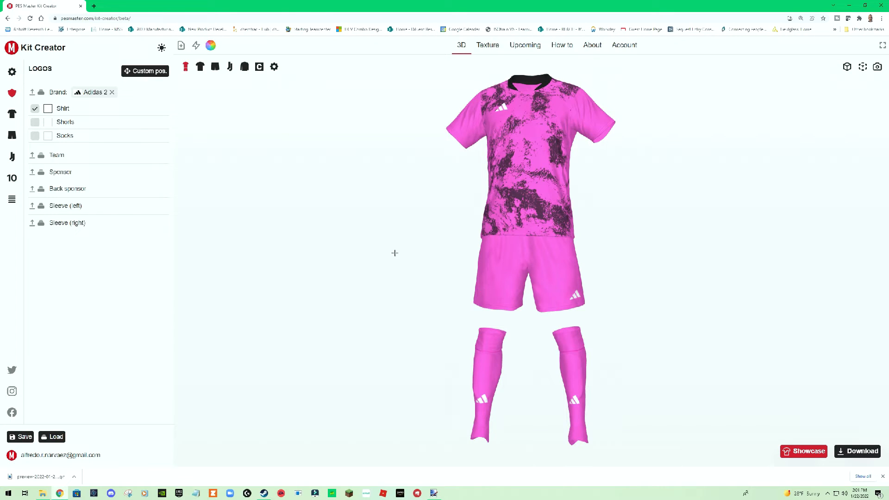
pyautogui.moveTo(396, 252); pyautogui.dragTo(264, 210)
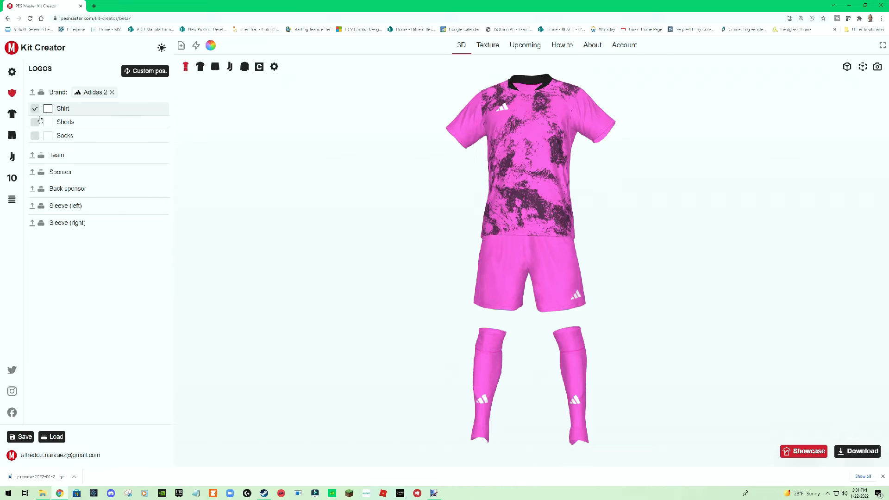
pyautogui.click(35, 135)
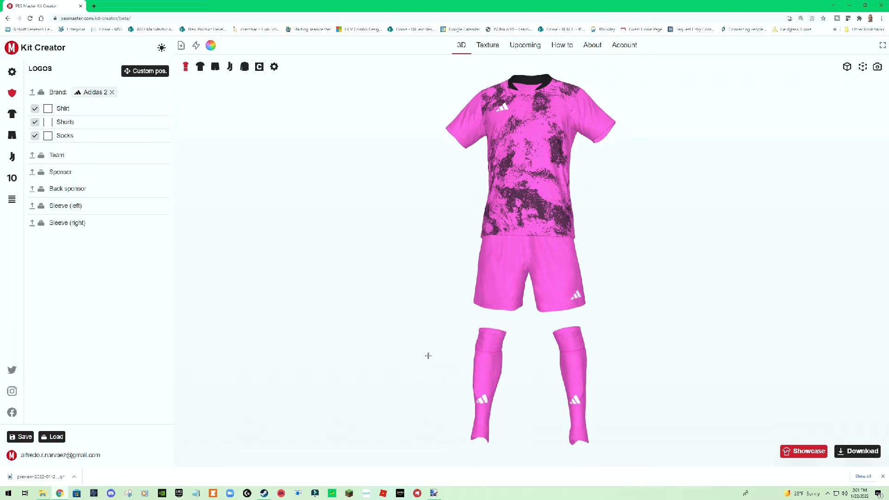
pyautogui.moveTo(426, 357); pyautogui.dragTo(432, 371)
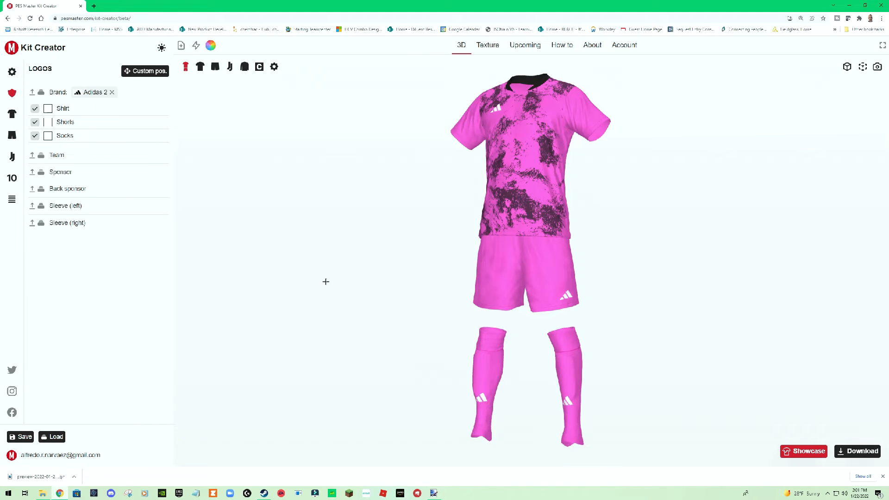
# Try custom positioning for the socks' brand logo, displaying it on the back and shifting its vertical position.
pyautogui.click(145, 71)
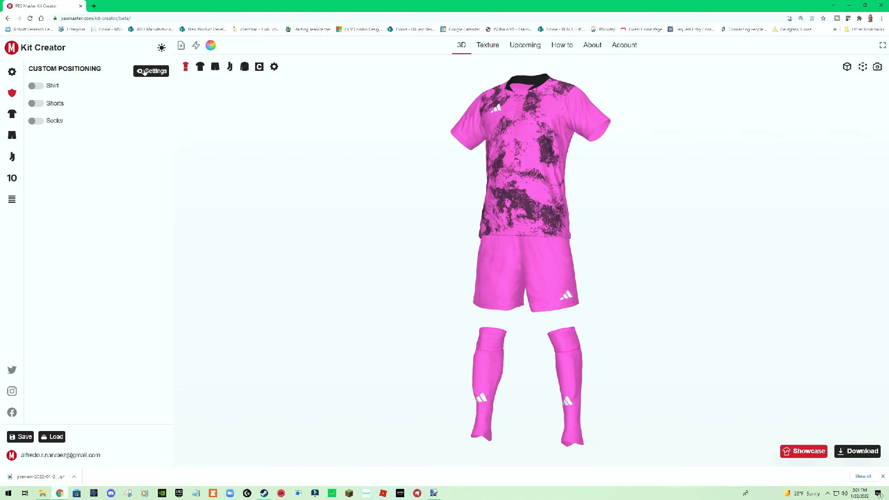
pyautogui.click(40, 123)
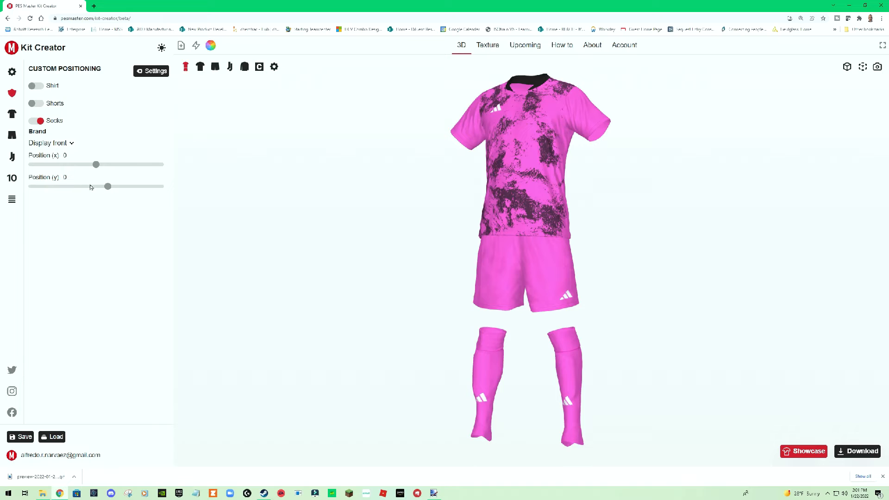
pyautogui.click(63, 144)
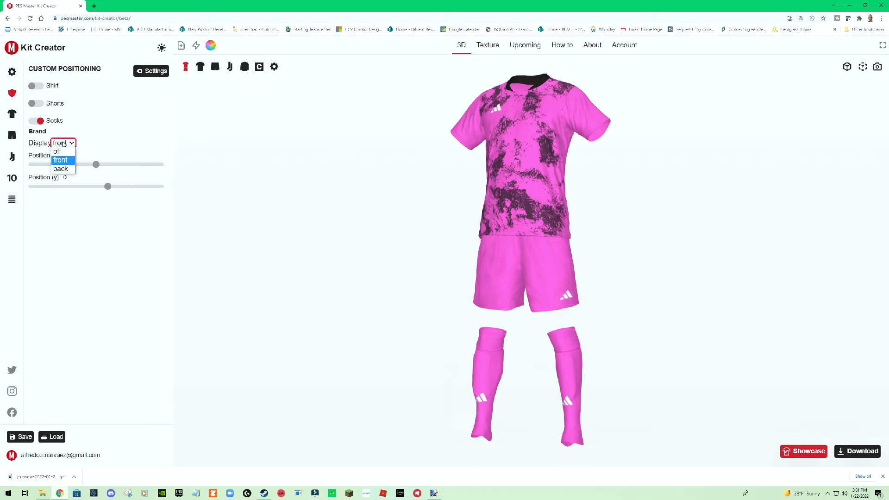
pyautogui.click(63, 169)
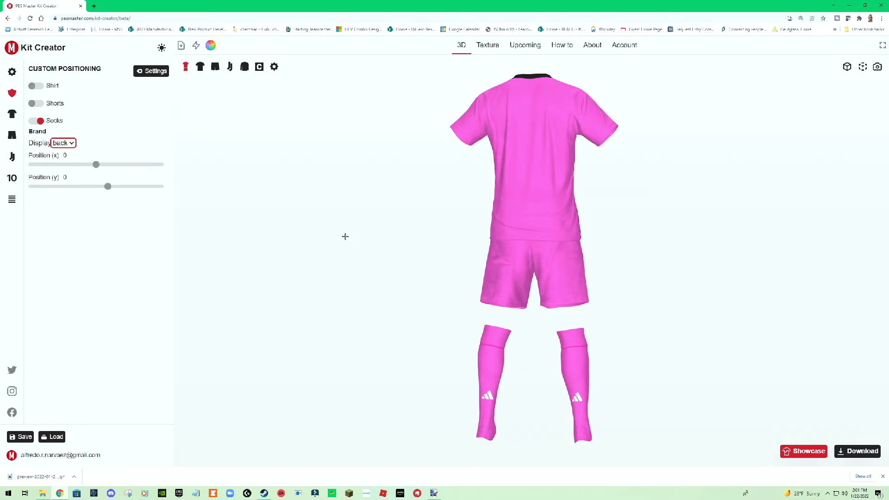
pyautogui.moveTo(107, 186)
pyautogui.mouseDown()
pyautogui.moveTo(89, 185)
pyautogui.moveTo(99, 186)
pyautogui.mouseUp()
pyautogui.click(34, 121)
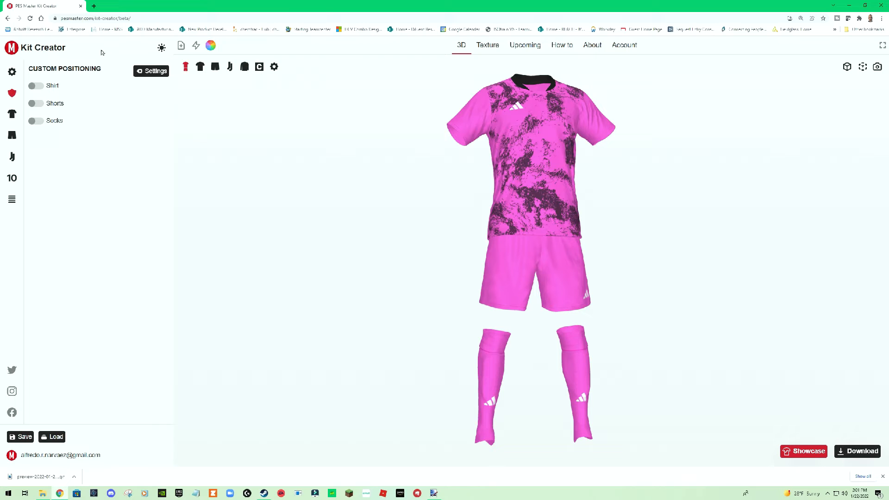
pyautogui.click(141, 74)
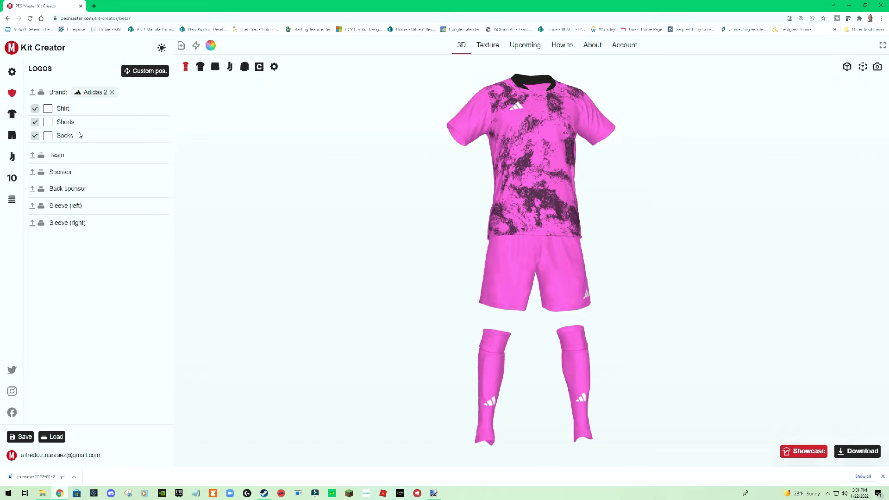
# Try the brand logo on the shorts in black and return it to white.
pyautogui.moveTo(280, 173); pyautogui.dragTo(276, 173)
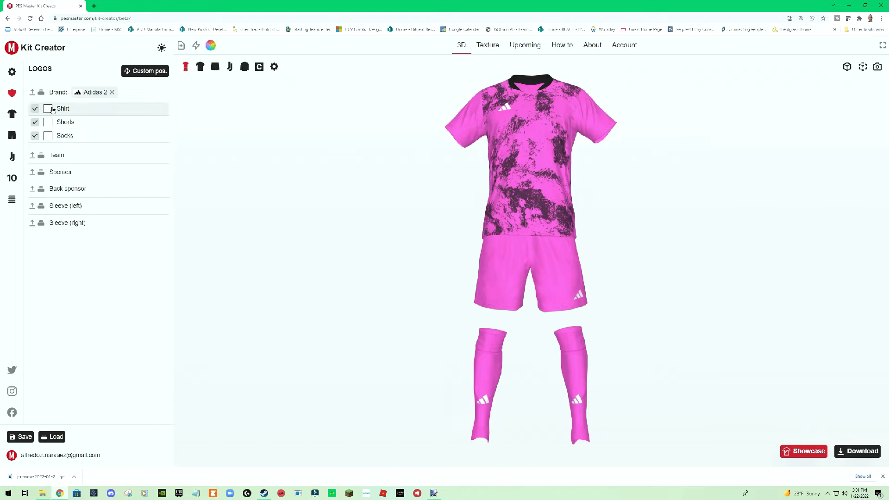
pyautogui.click(52, 124)
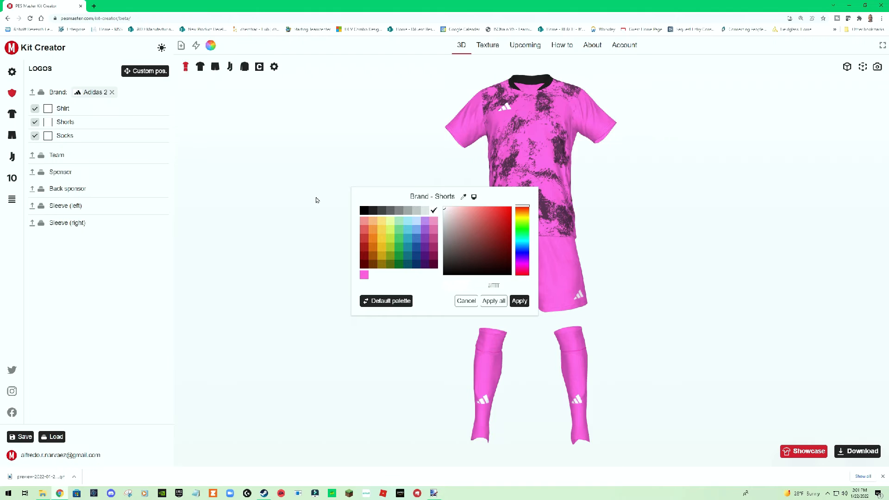
pyautogui.click(519, 301)
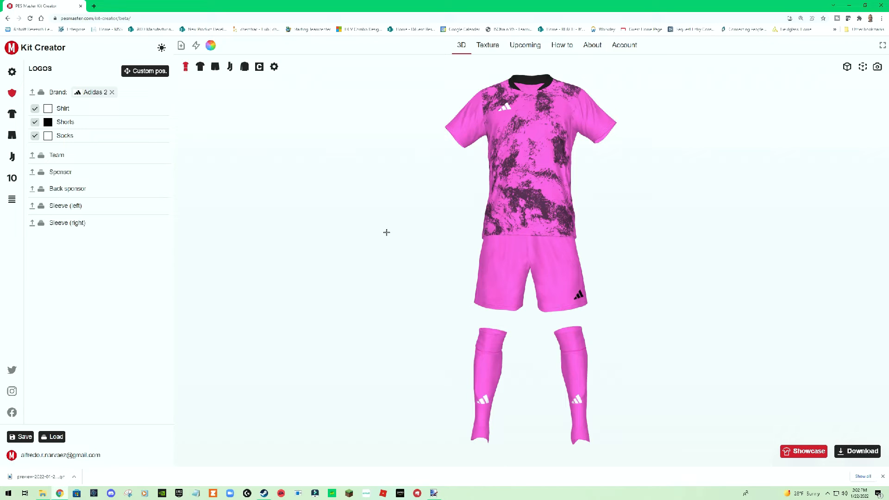
pyautogui.moveTo(387, 232); pyautogui.dragTo(382, 235)
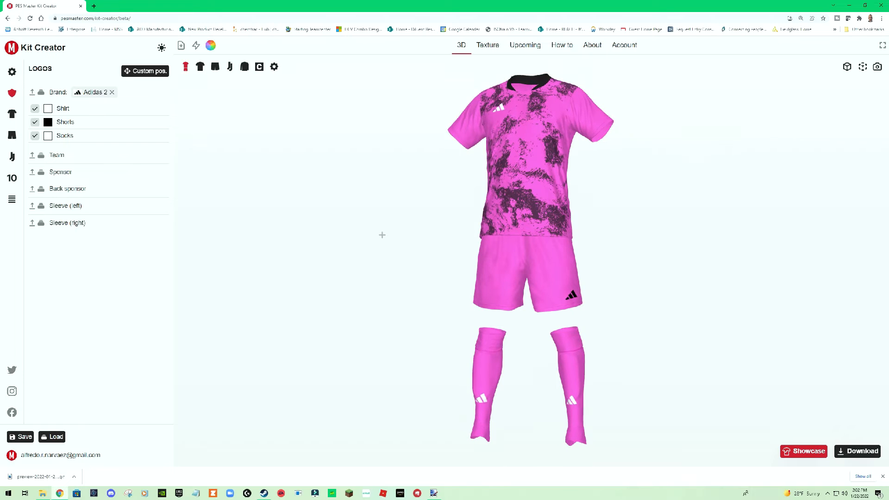
pyautogui.click(48, 123)
pyautogui.click(434, 211)
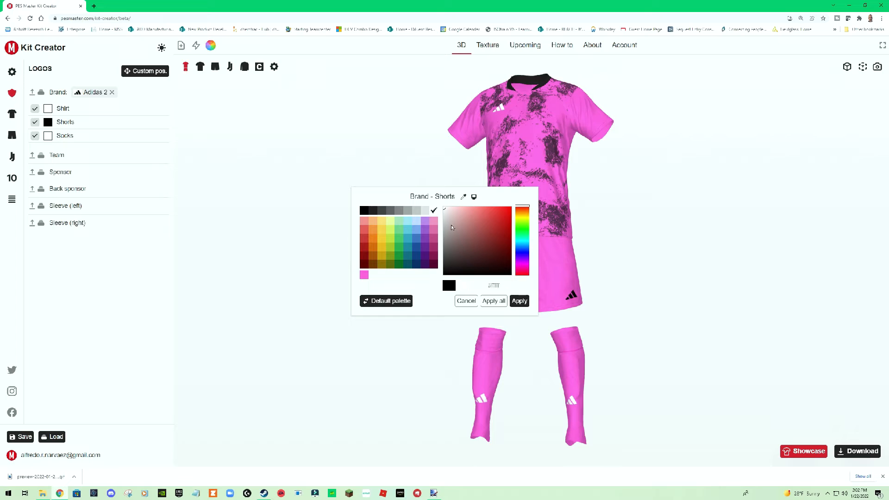
pyautogui.click(518, 302)
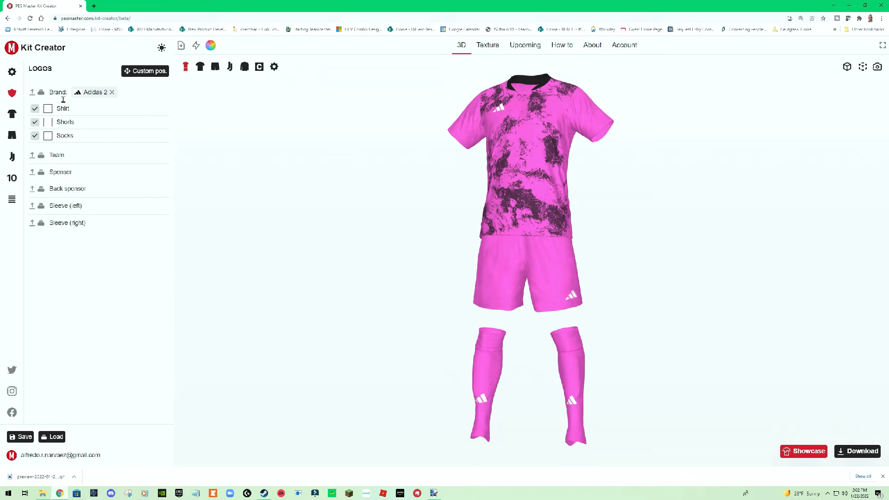
pyautogui.moveTo(92, 97)
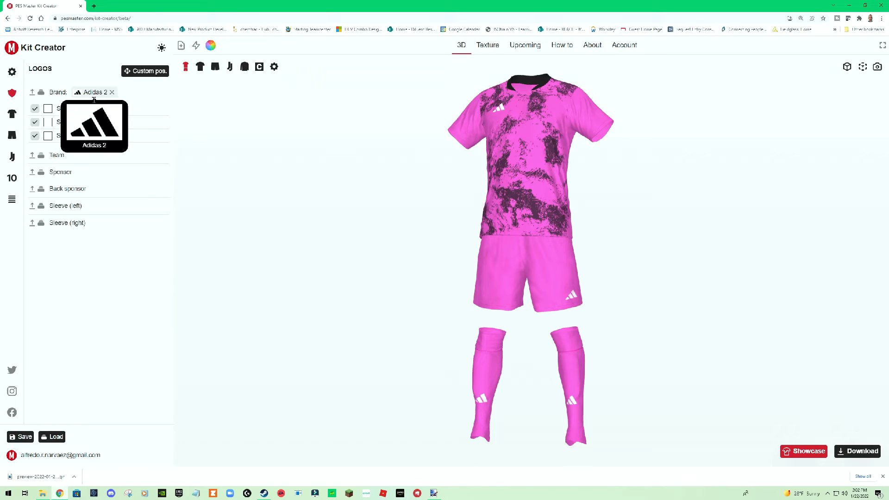
pyautogui.click(41, 93)
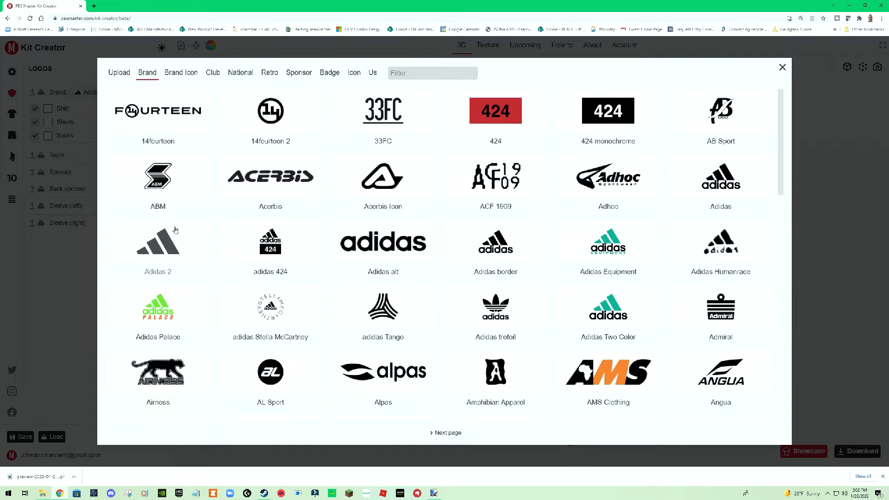
pyautogui.click(783, 68)
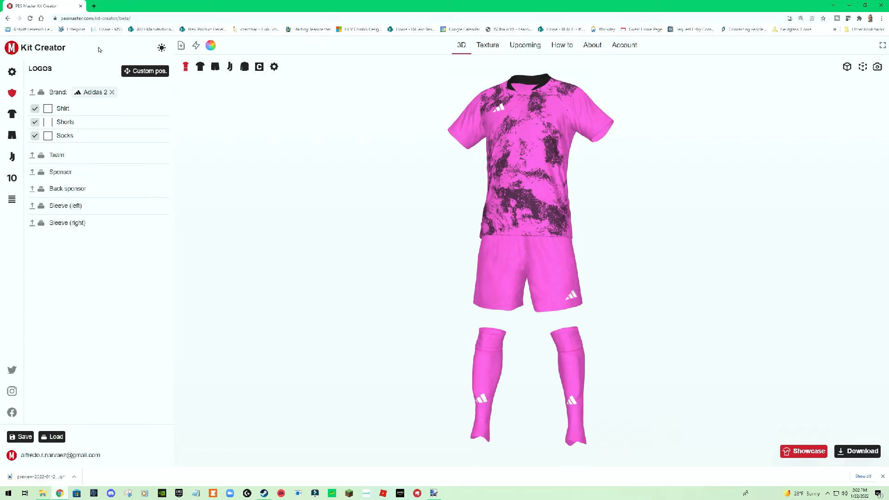
pyautogui.click(161, 49)
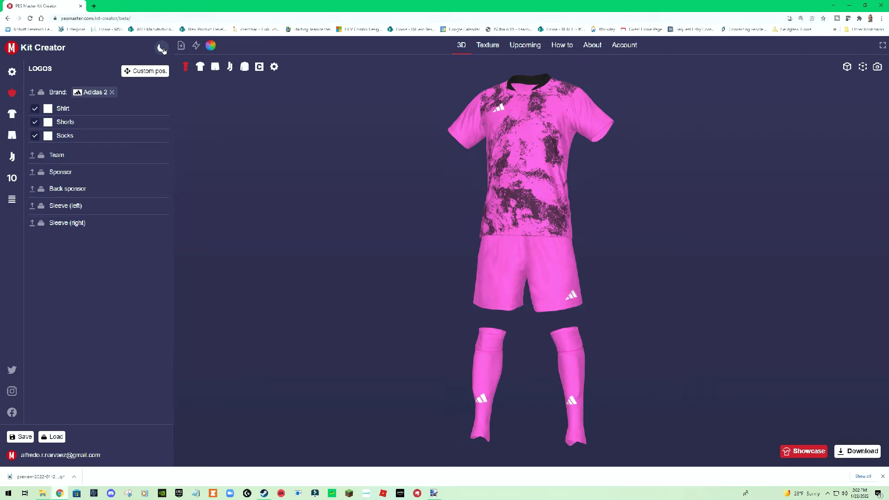
pyautogui.click(162, 49)
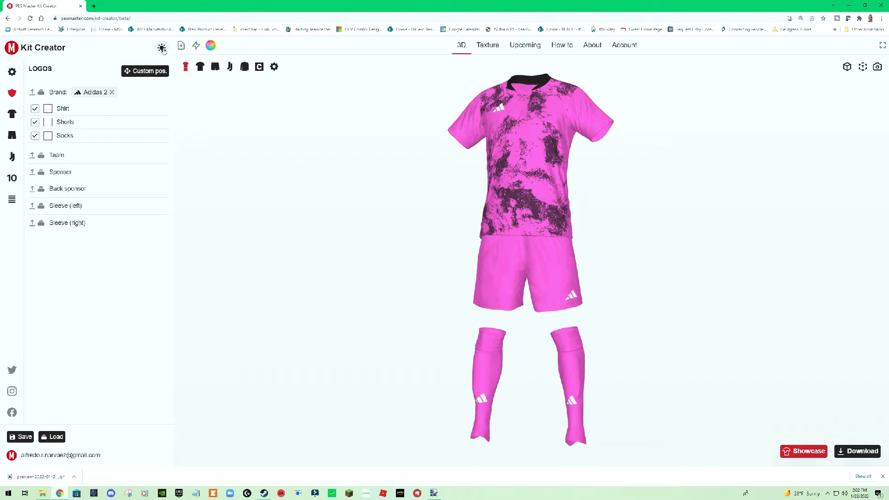
# Add the 1 FSV Mainz 05 club crest as the kit's team logo.
pyautogui.click(42, 157)
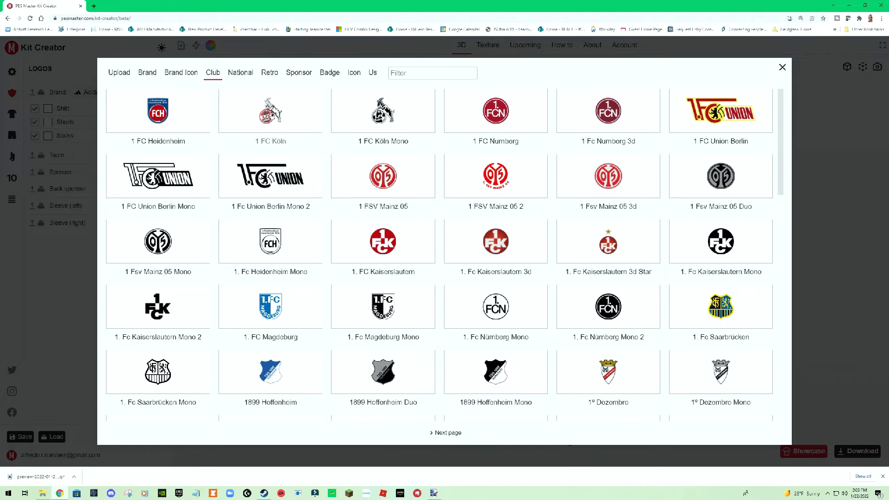
pyautogui.scroll(-5, 273, 115)
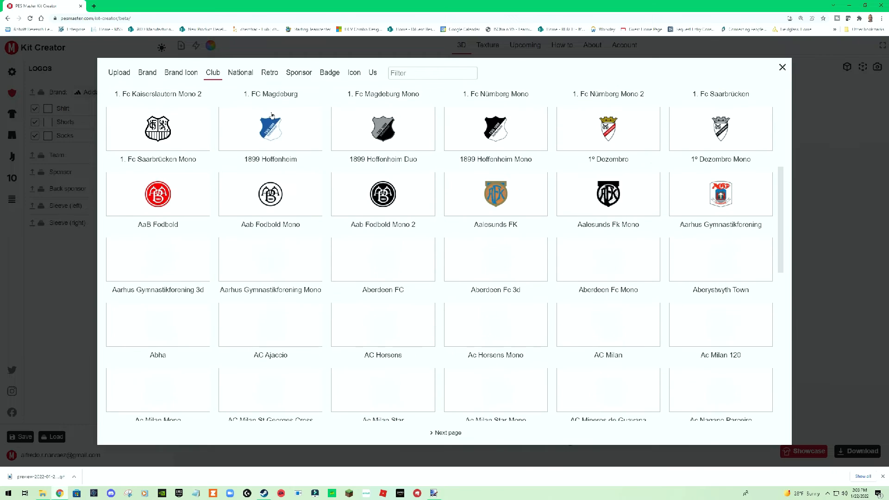
pyautogui.scroll(4, 272, 116)
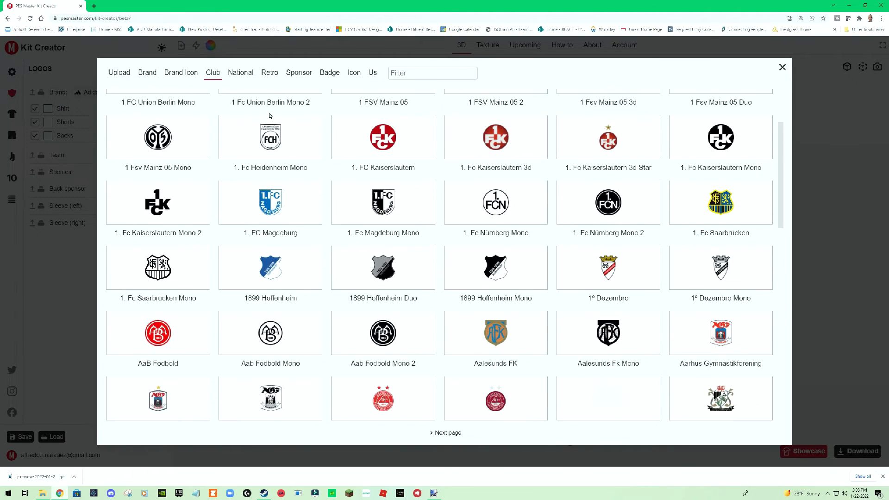
pyautogui.scroll(1, 270, 116)
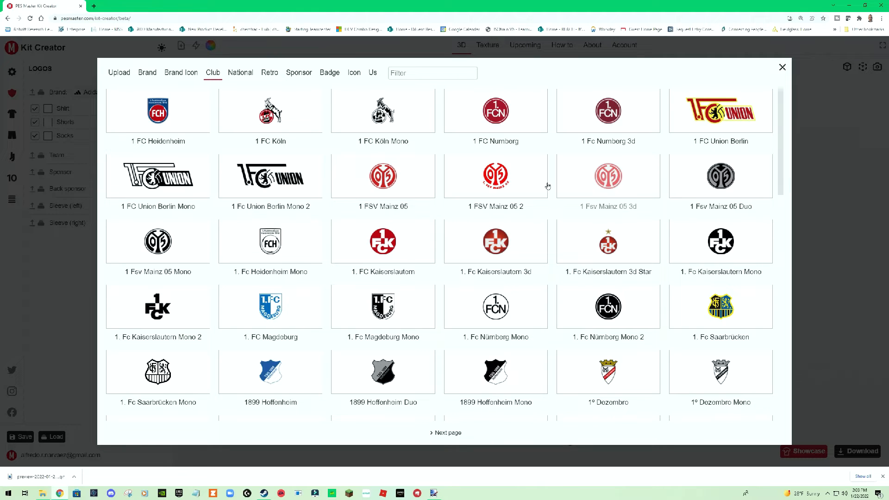
pyautogui.click(385, 183)
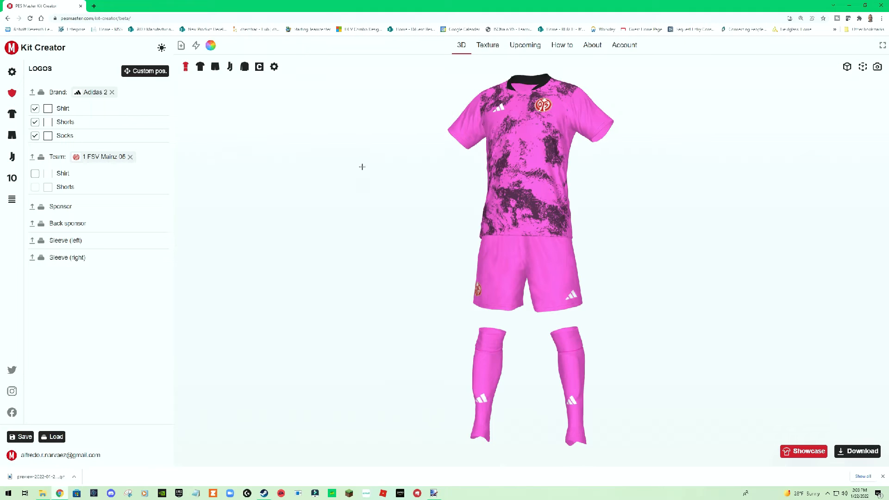
# Try a single-colour version of the team crest on the shirt and turn it off.
pyautogui.moveTo(417, 199)
pyautogui.mouseDown()
pyautogui.moveTo(434, 200)
pyautogui.moveTo(417, 199)
pyautogui.mouseUp()
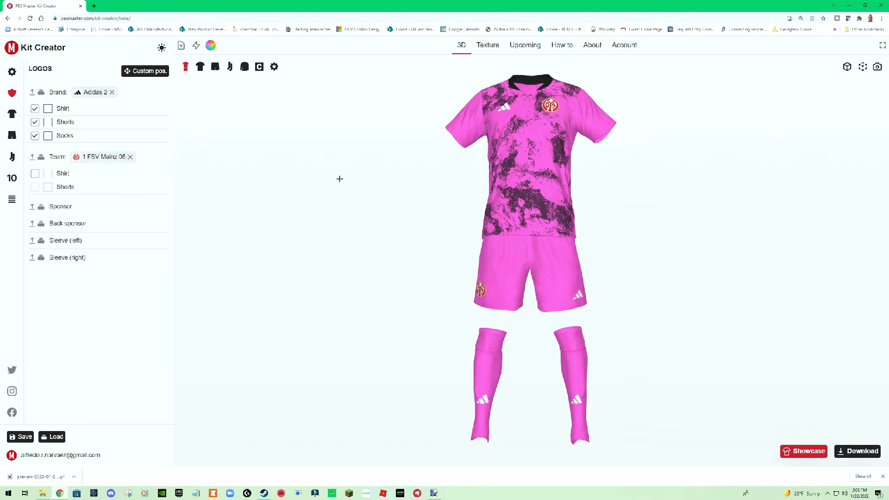
pyautogui.moveTo(339, 178); pyautogui.dragTo(339, 179)
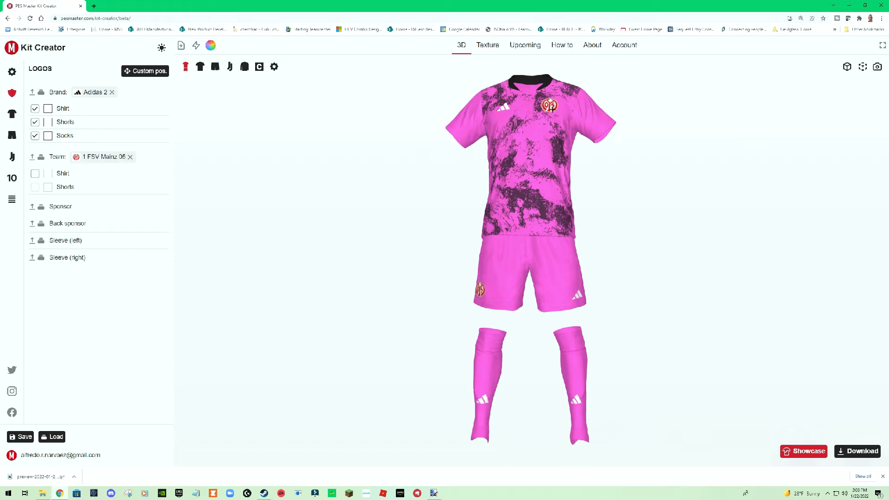
pyautogui.moveTo(96, 164)
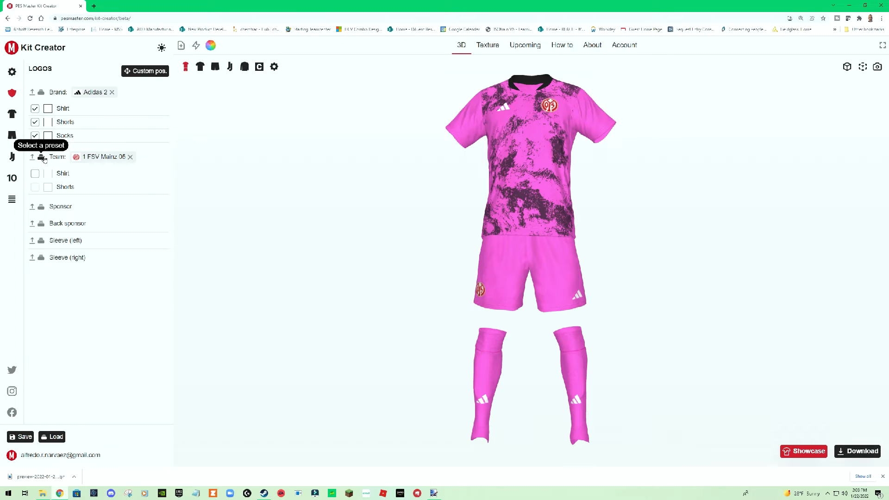
pyautogui.click(36, 174)
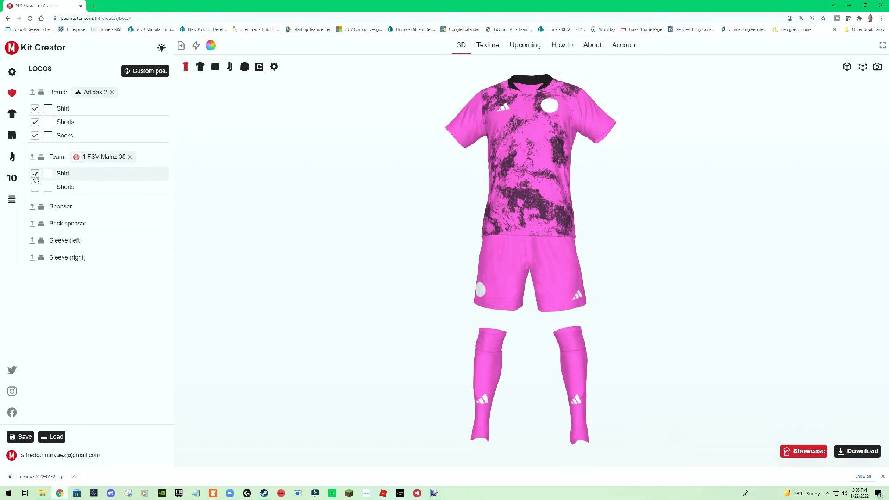
pyautogui.click(37, 175)
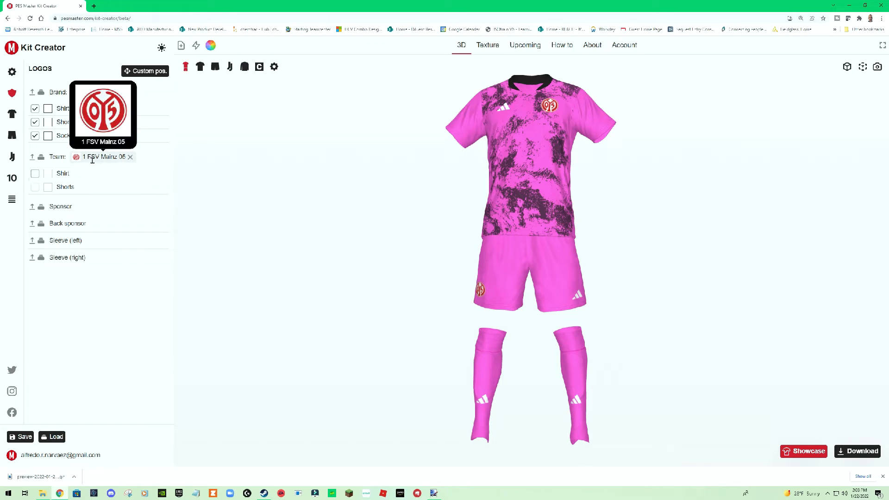
# Replace the team crest with 1 Fsv Mainz 05 Mono and enable its white colour override for the shirt and shorts.
pyautogui.click(42, 158)
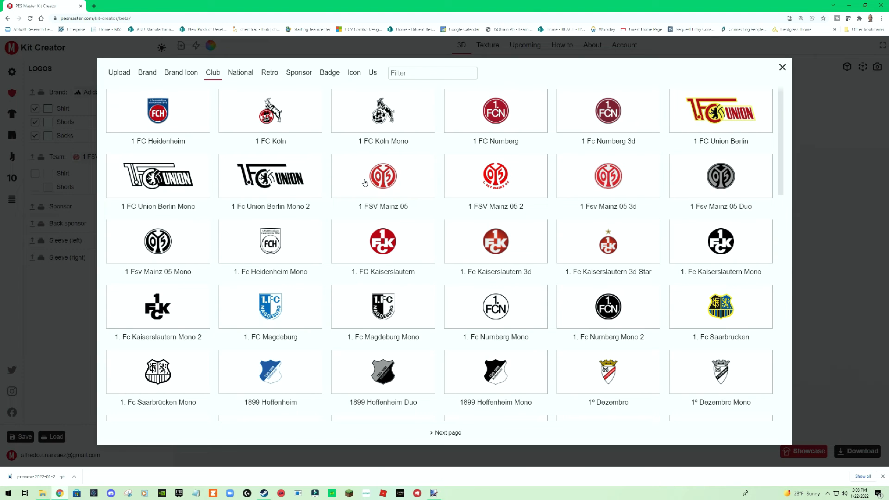
pyautogui.click(159, 241)
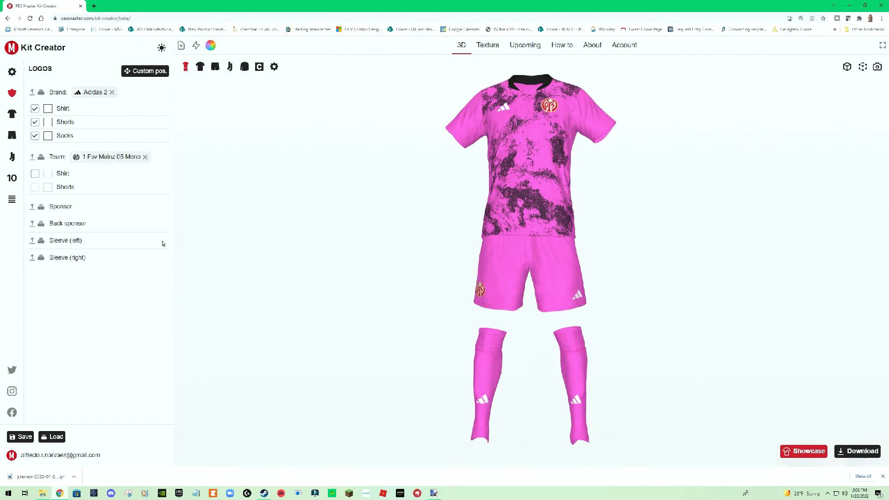
pyautogui.moveTo(424, 228)
pyautogui.mouseDown()
pyautogui.moveTo(443, 226)
pyautogui.moveTo(422, 227)
pyautogui.mouseUp()
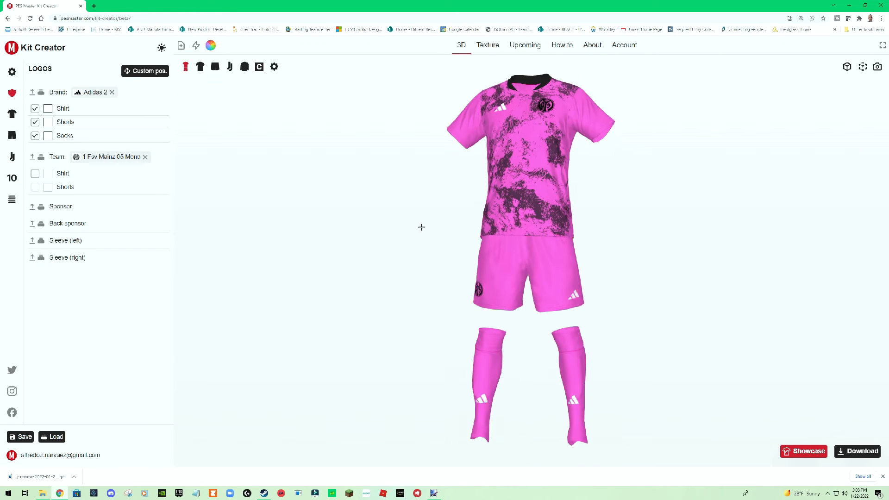
pyautogui.click(36, 174)
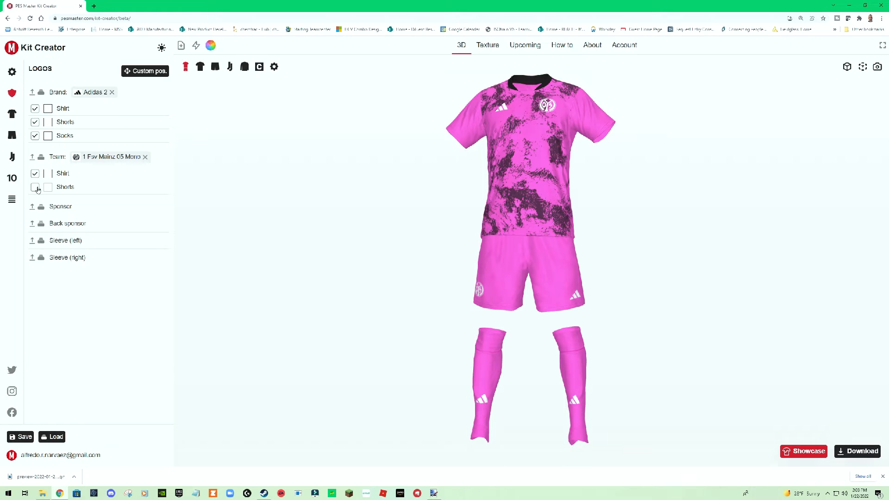
pyautogui.moveTo(316, 200); pyautogui.dragTo(278, 202)
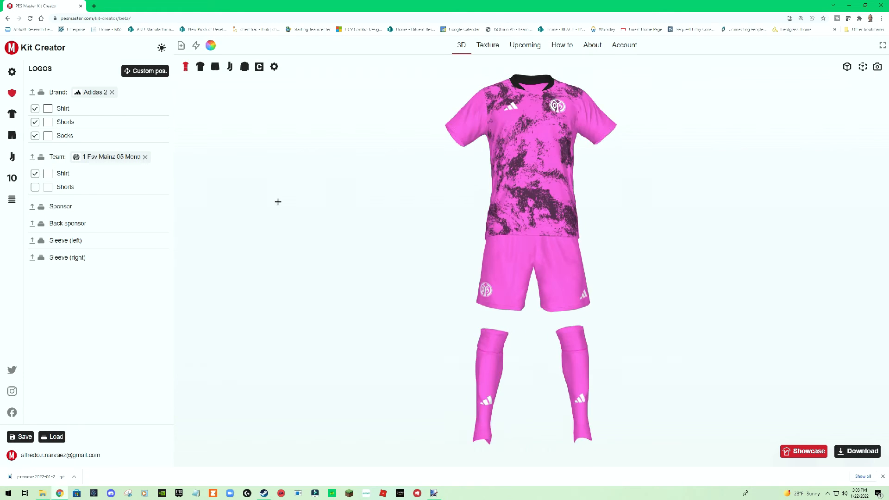
pyautogui.click(35, 187)
pyautogui.moveTo(371, 197)
pyautogui.mouseDown()
pyautogui.moveTo(361, 198)
pyautogui.moveTo(387, 201)
pyautogui.moveTo(367, 206)
pyautogui.mouseUp()
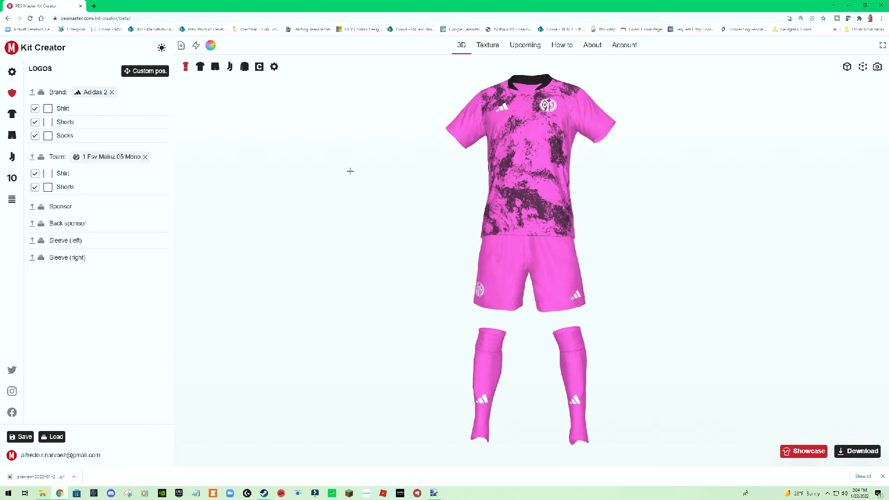
# Add the Activision logo from the sponsor presets as the shirt's front sponsor.
pyautogui.click(42, 206)
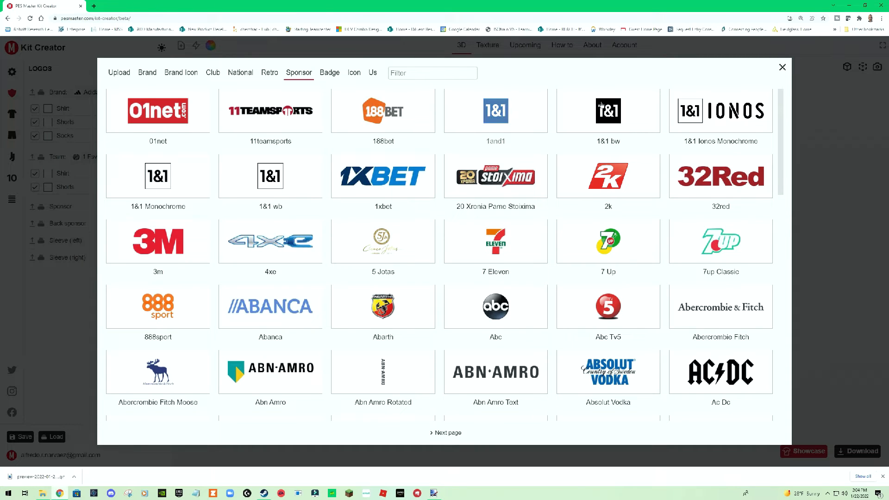
pyautogui.moveTo(783, 136); pyautogui.dragTo(771, 215)
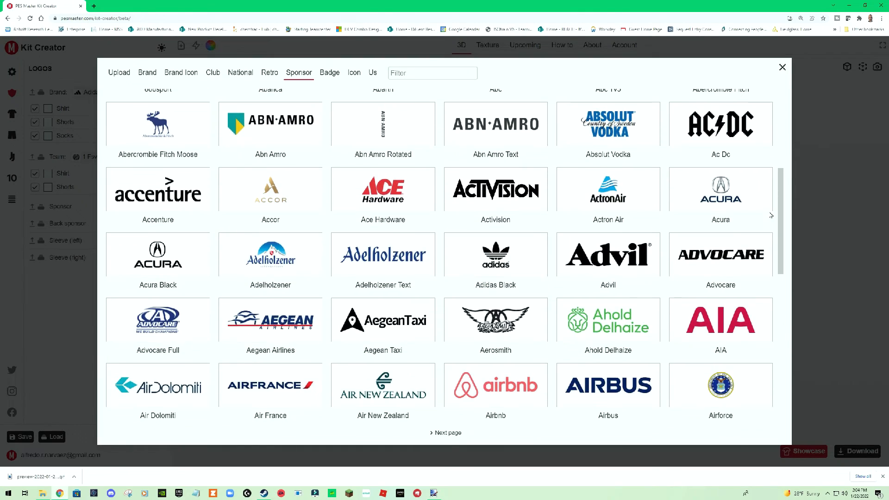
pyautogui.click(497, 197)
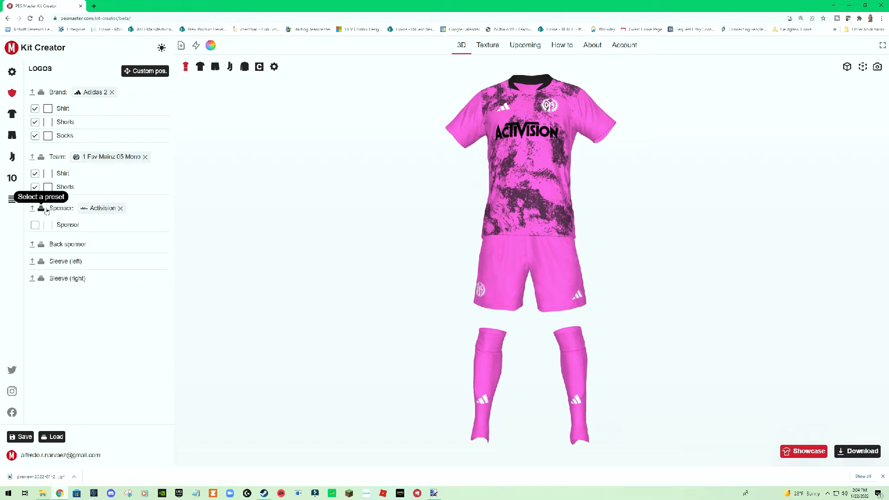
pyautogui.moveTo(109, 216)
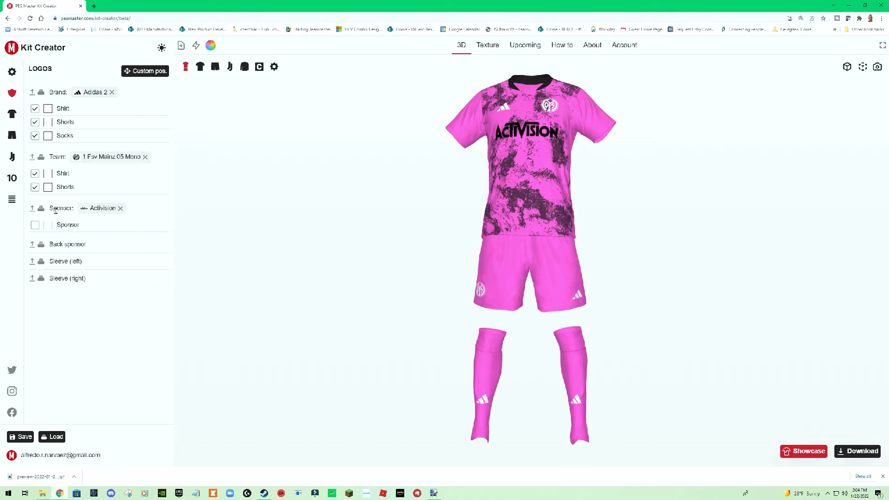
# Look at the custom uploaded logos in the preset library and close it without choosing one.
pyautogui.click(42, 95)
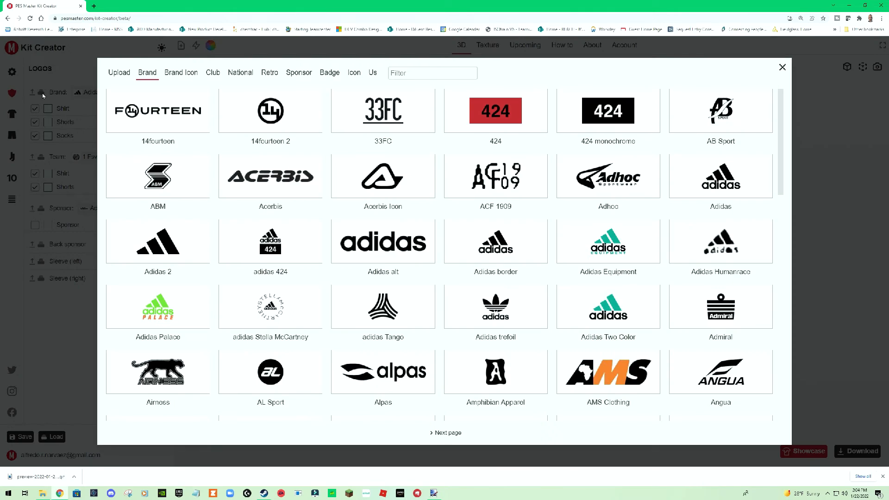
pyautogui.click(119, 73)
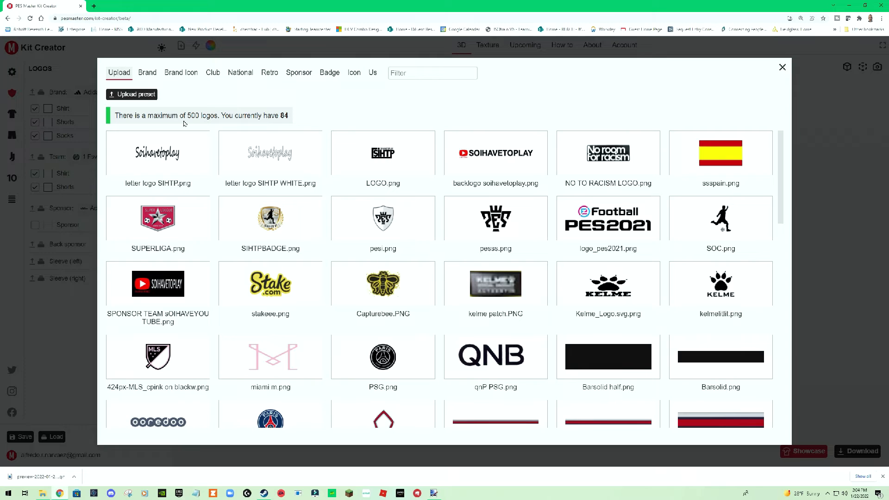
pyautogui.click(783, 68)
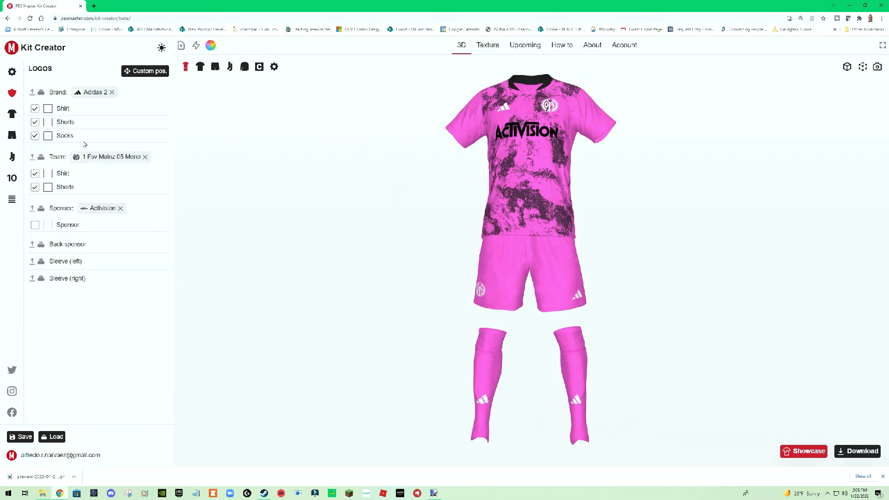
# Set the Activision sponsor's Position (y) to 10 and enable its white colour override.
pyautogui.click(69, 226)
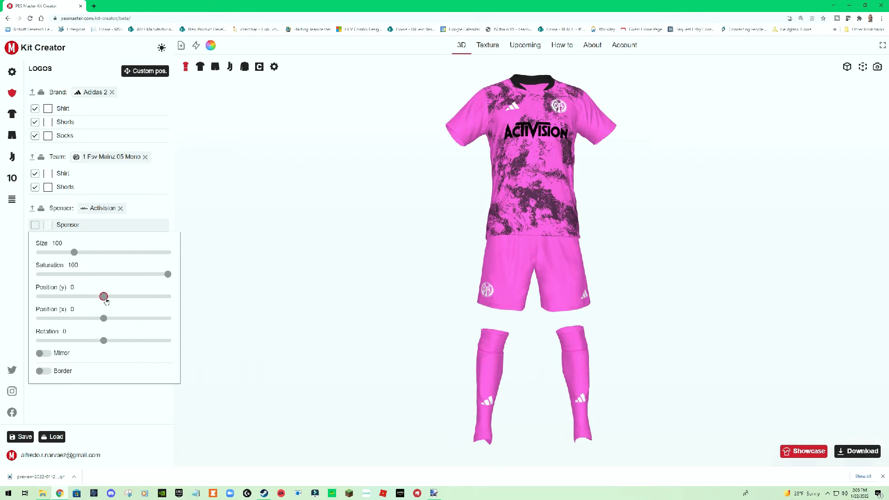
pyautogui.moveTo(106, 301); pyautogui.dragTo(109, 300)
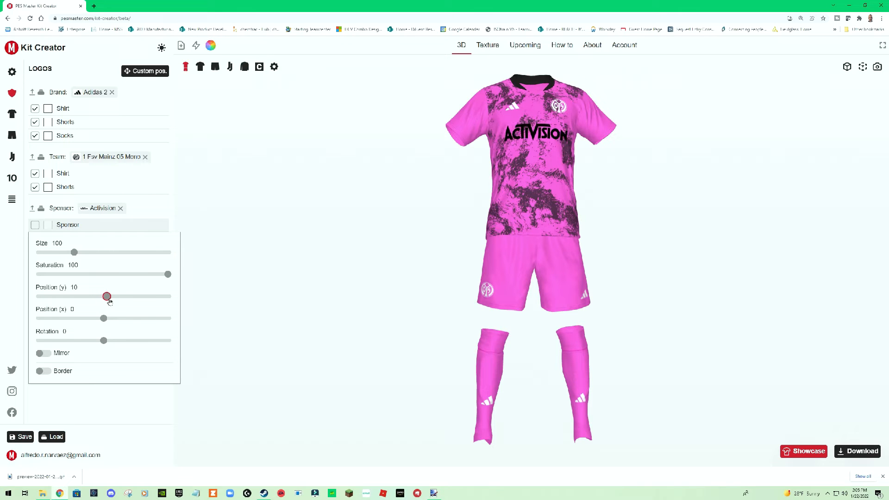
pyautogui.moveTo(344, 238); pyautogui.dragTo(340, 241)
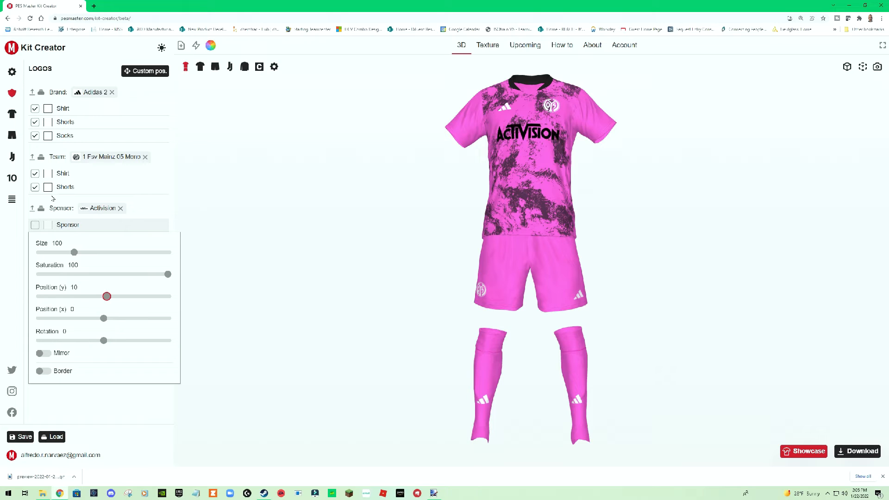
pyautogui.click(35, 225)
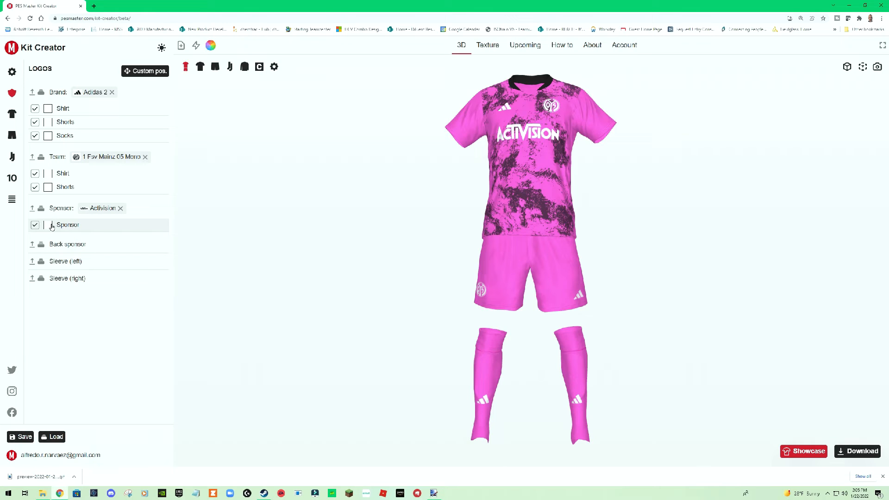
# Enable a black border of width 1 on the Activision sponsor and inspect the shirt up close.
pyautogui.click(67, 226)
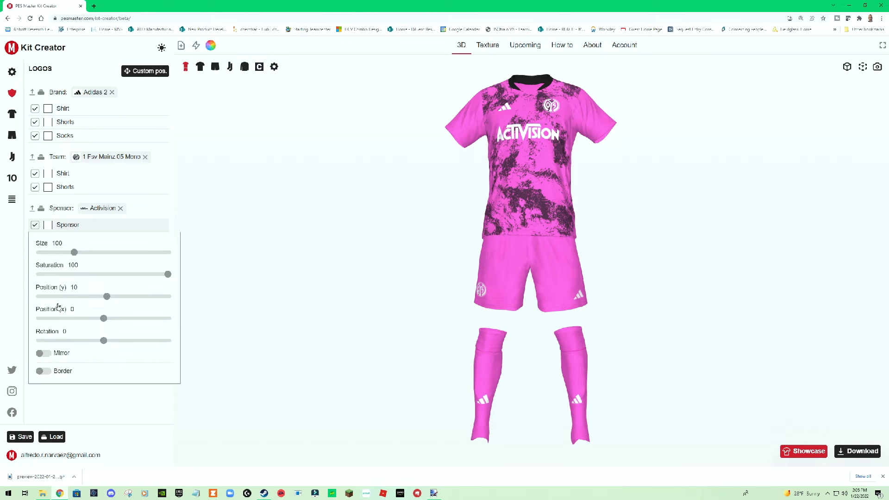
pyautogui.click(43, 372)
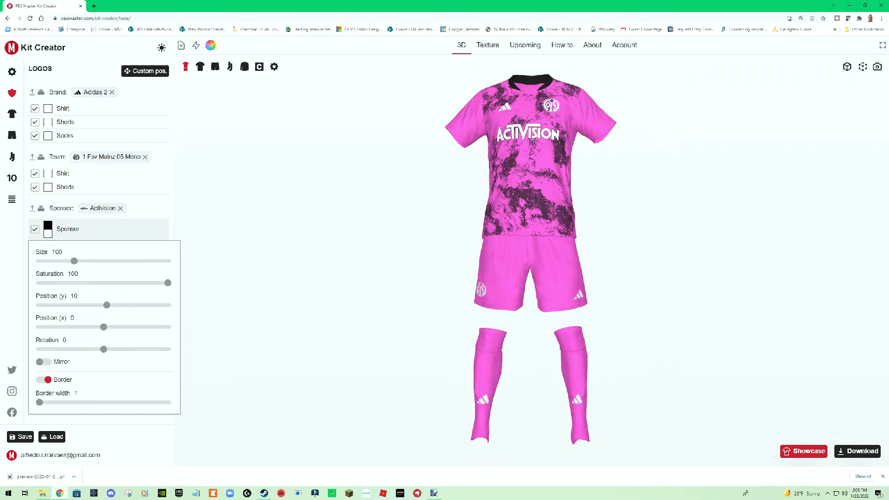
pyautogui.click(201, 68)
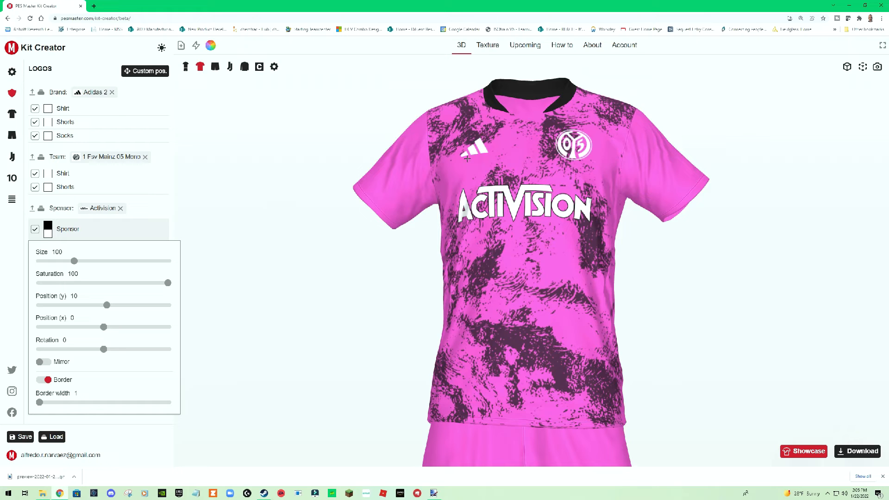
# Enable a black border on the Adidas 2 brand logo for the shirt, shorts and socks.
pyautogui.click(47, 109)
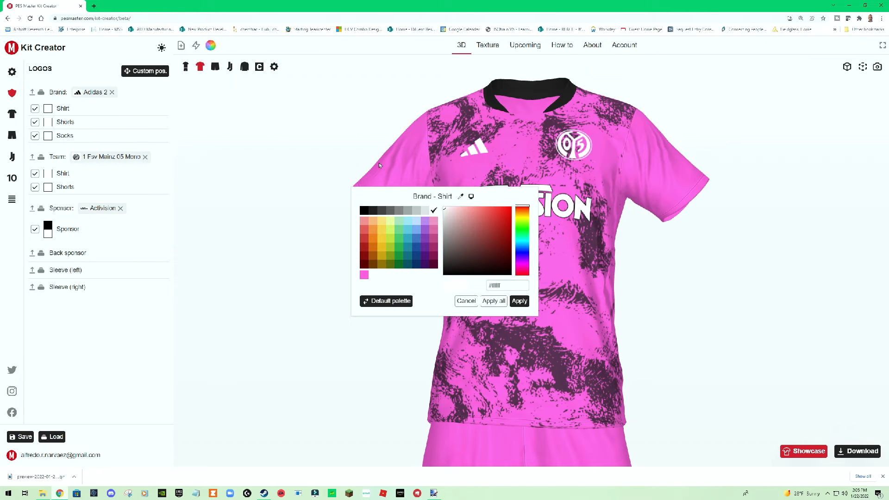
pyautogui.click(260, 220)
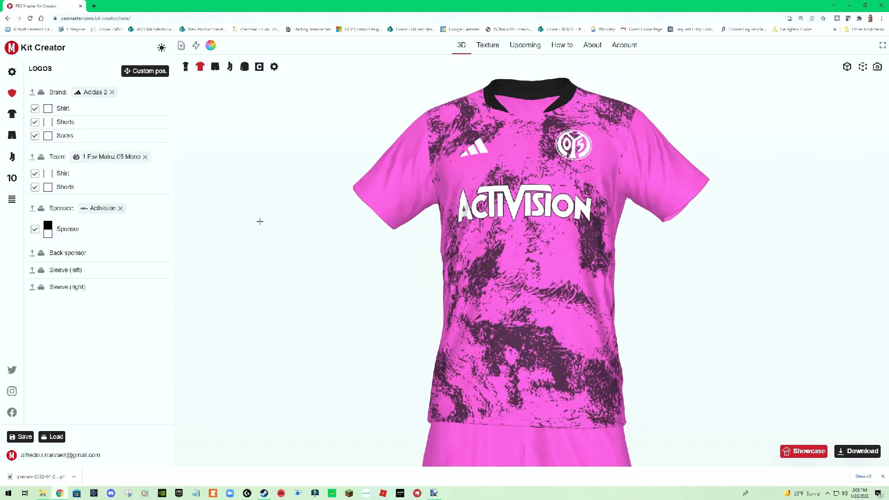
pyautogui.click(64, 110)
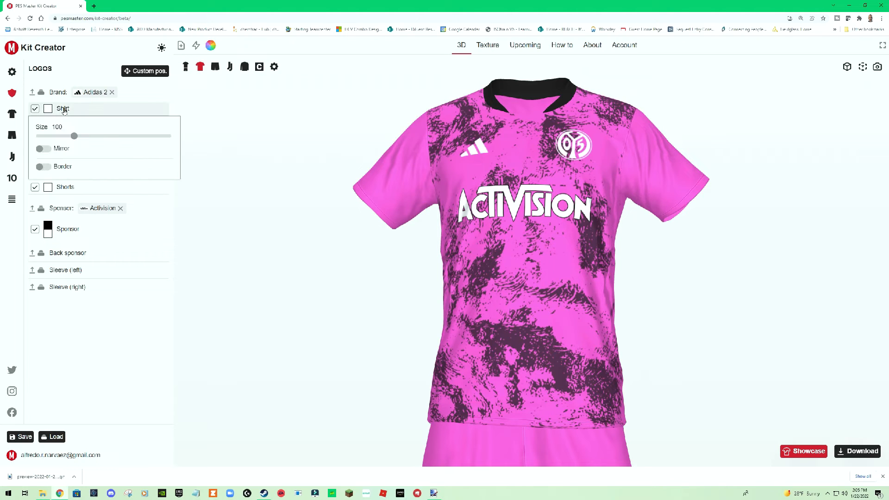
pyautogui.click(46, 168)
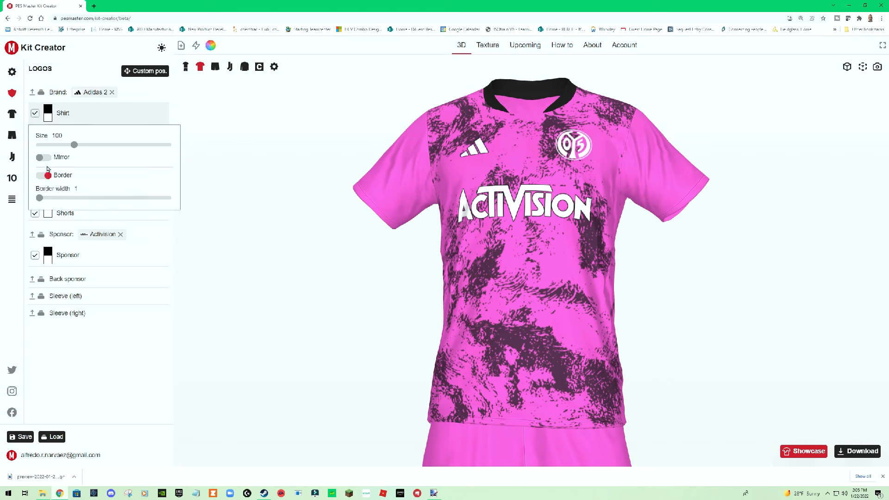
pyautogui.click(155, 111)
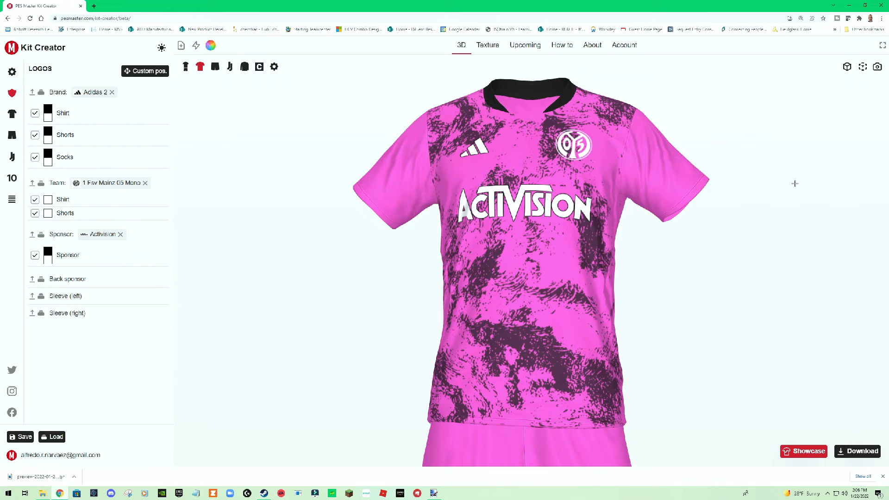
# Return to the full kit view and enable a black border on the team crest for the shirt and shorts.
pyautogui.click(186, 67)
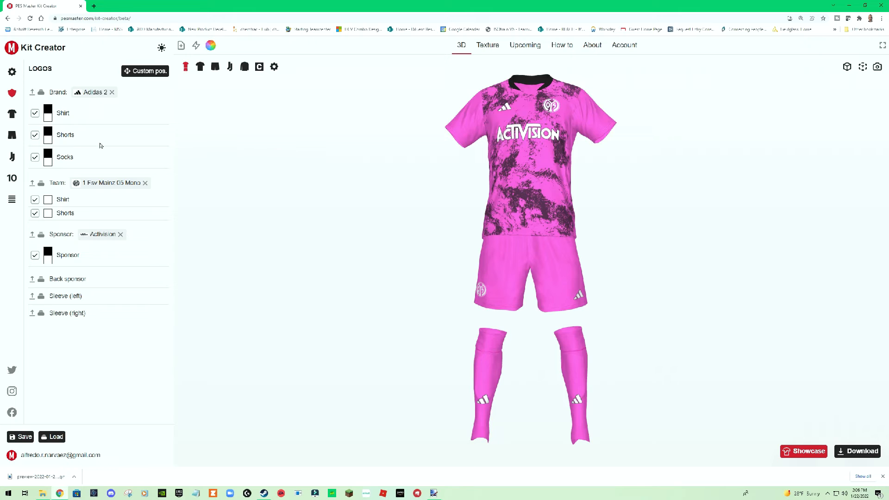
pyautogui.click(63, 200)
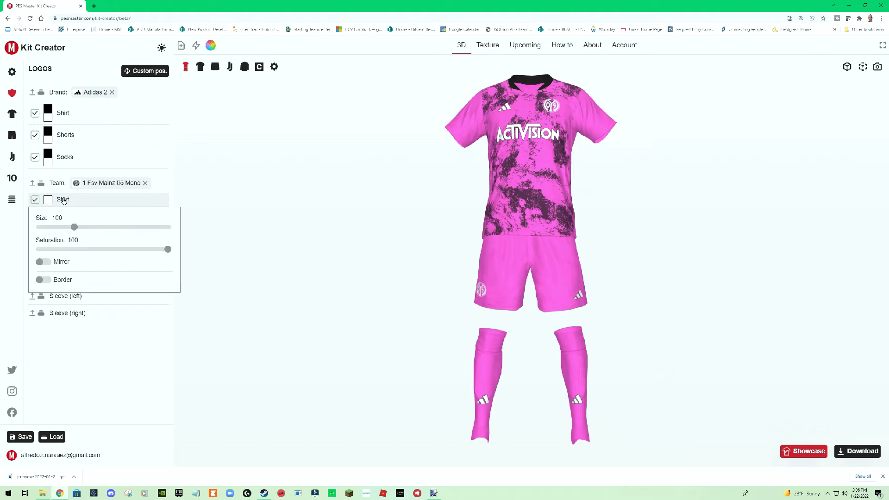
pyautogui.click(44, 280)
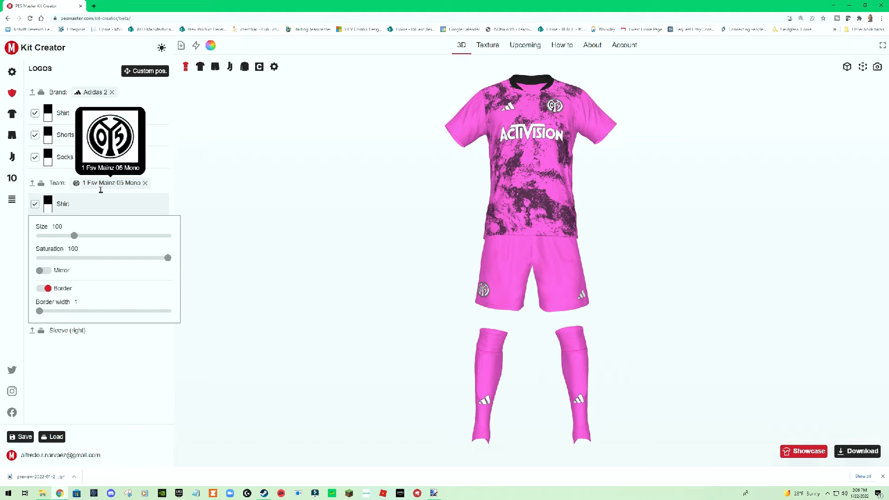
# Set the Activision sponsor's border width to 2.
pyautogui.moveTo(94, 96)
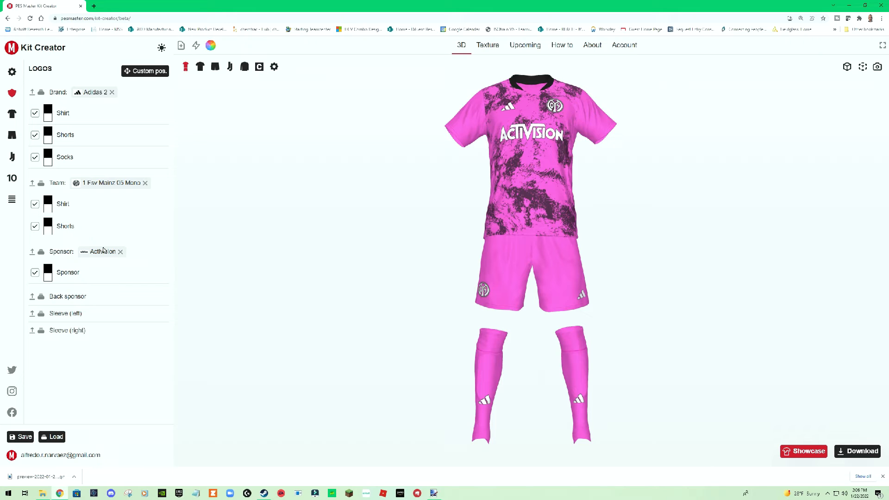
pyautogui.moveTo(69, 274)
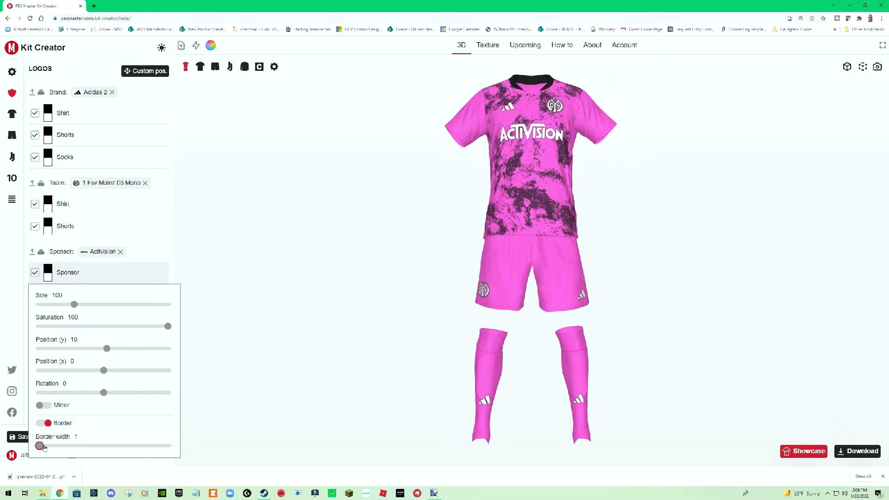
pyautogui.moveTo(40, 446)
pyautogui.mouseDown()
pyautogui.moveTo(138, 450)
pyautogui.moveTo(53, 447)
pyautogui.mouseUp()
pyautogui.moveTo(51, 447)
pyautogui.mouseDown()
pyautogui.moveTo(43, 448)
pyautogui.moveTo(58, 447)
pyautogui.mouseUp()
pyautogui.moveTo(352, 207)
pyautogui.mouseDown()
pyautogui.moveTo(395, 204)
pyautogui.moveTo(335, 216)
pyautogui.moveTo(345, 219)
pyautogui.mouseUp()
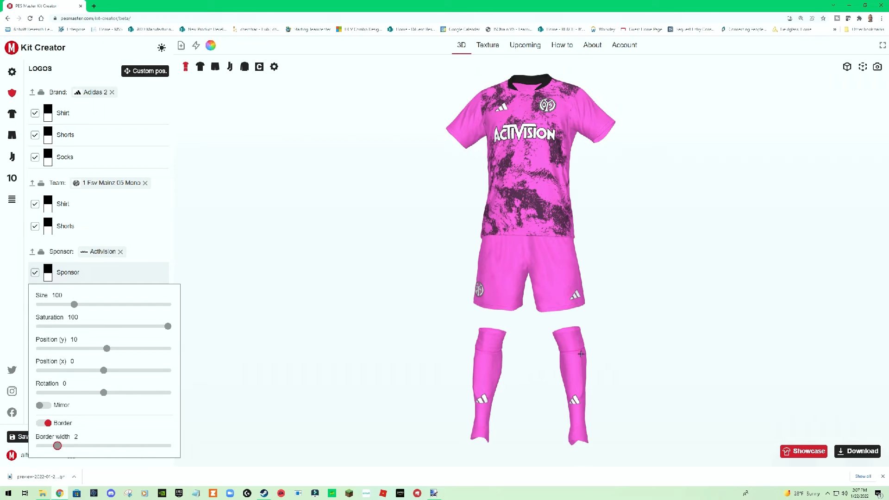
pyautogui.click(10, 246)
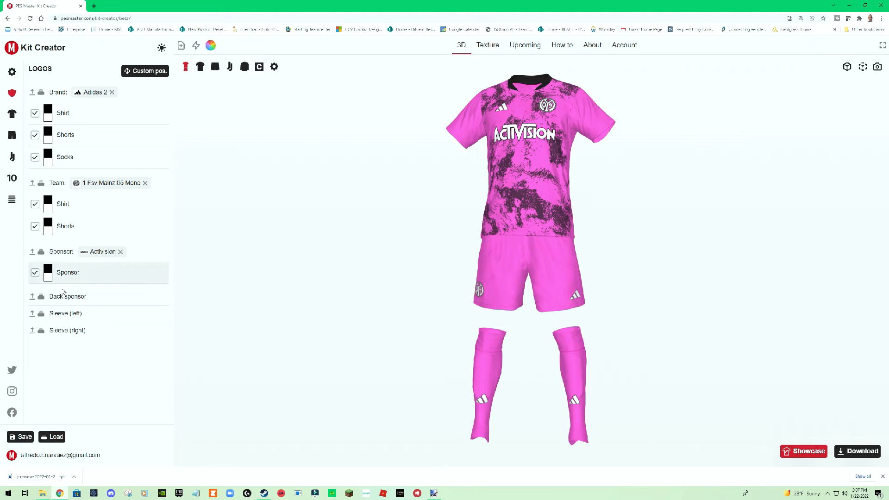
# Add the All Accor Live Limitless 2 sponsor logo to the left sleeve.
pyautogui.click(41, 314)
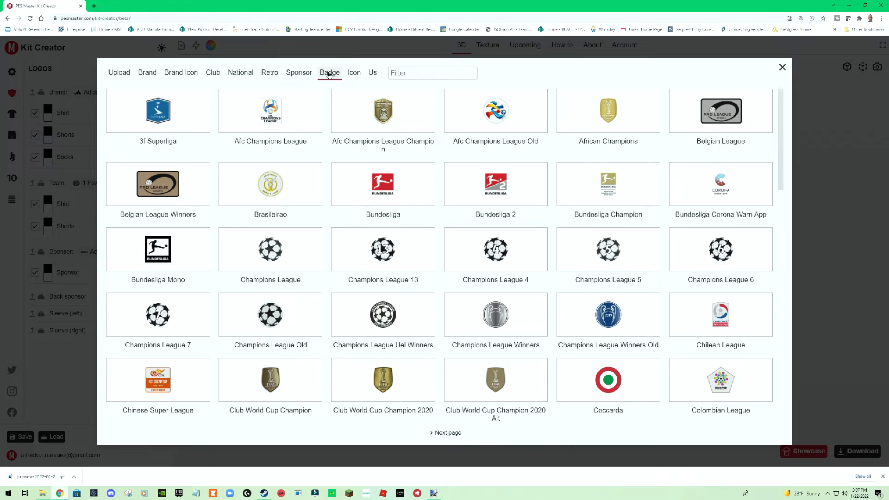
pyautogui.click(304, 74)
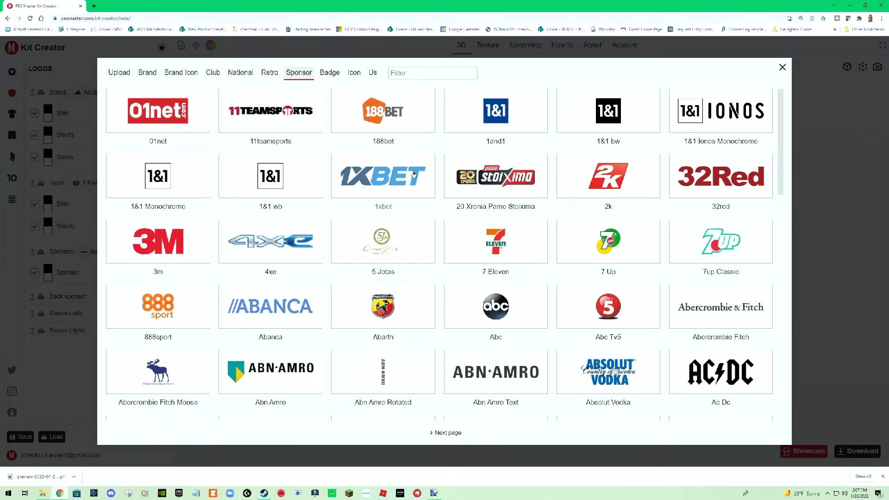
pyautogui.moveTo(782, 133)
pyautogui.mouseDown()
pyautogui.moveTo(792, 366)
pyautogui.moveTo(793, 349)
pyautogui.mouseUp()
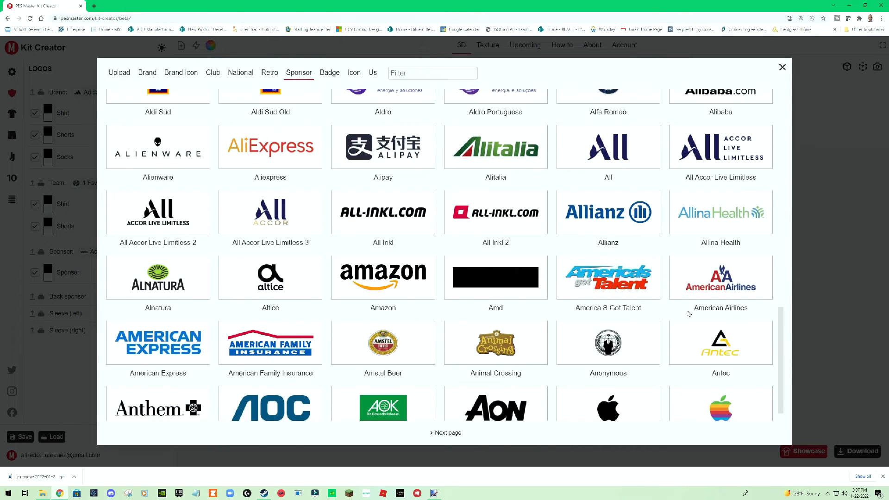
pyautogui.click(156, 214)
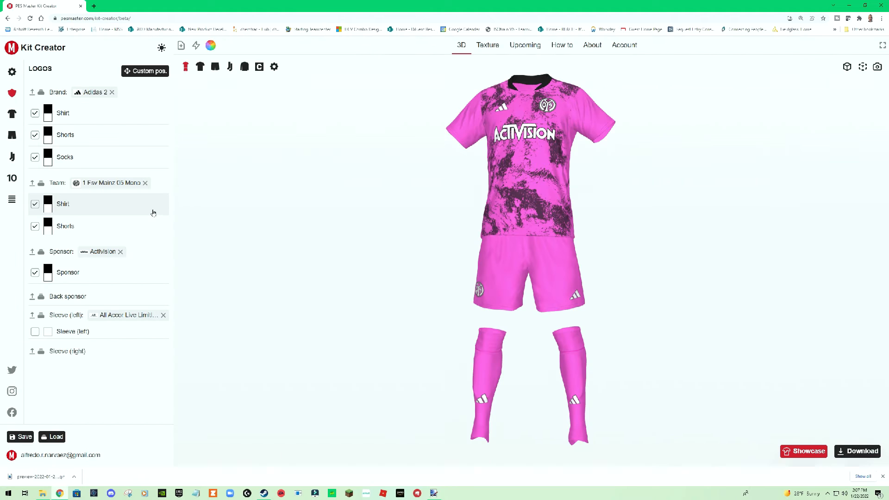
# Enlarge the left sleeve's sponsor logo to size 122 and check the kit from the front and back.
pyautogui.moveTo(649, 198); pyautogui.dragTo(622, 235)
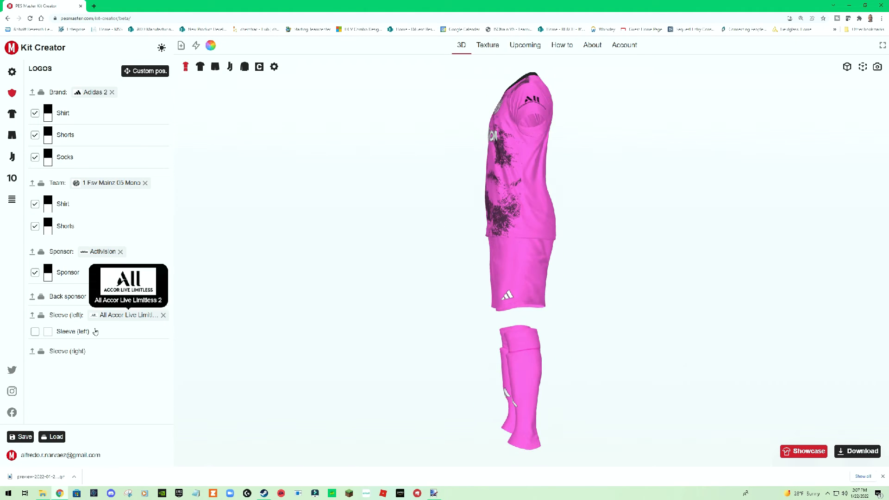
pyautogui.click(66, 333)
pyautogui.moveTo(93, 360); pyautogui.dragTo(107, 360)
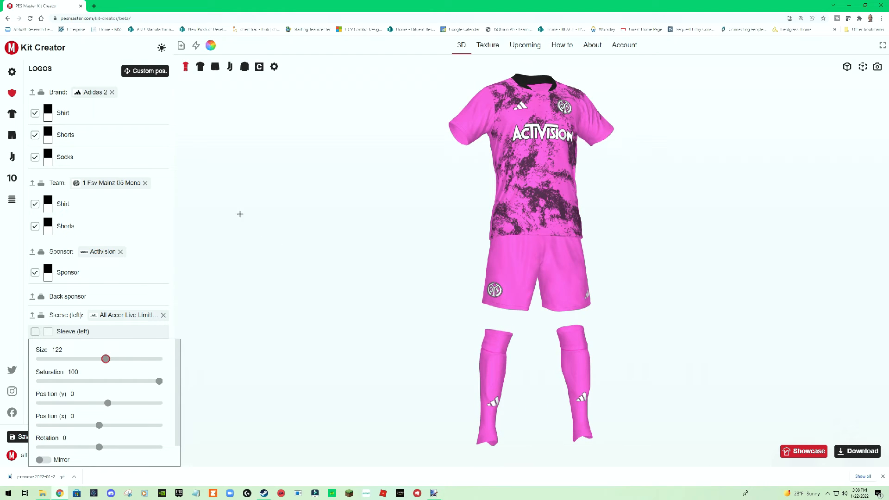
pyautogui.moveTo(358, 200); pyautogui.dragTo(278, 202)
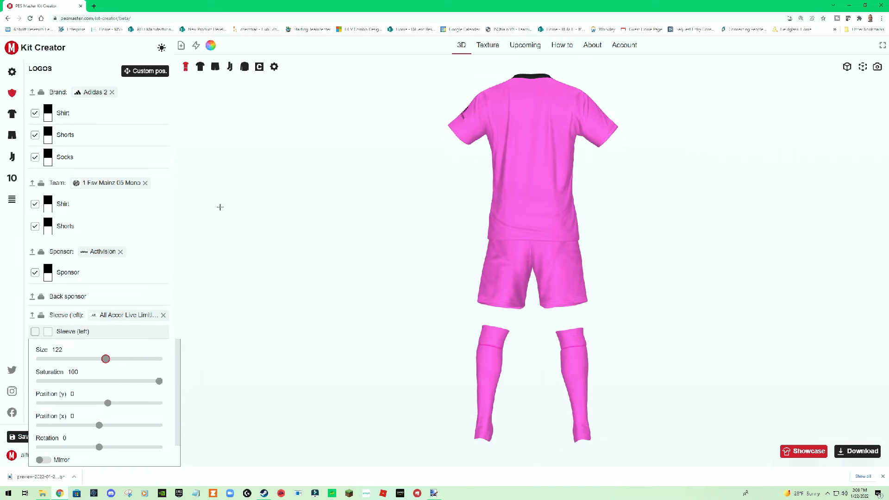
pyautogui.click(93, 73)
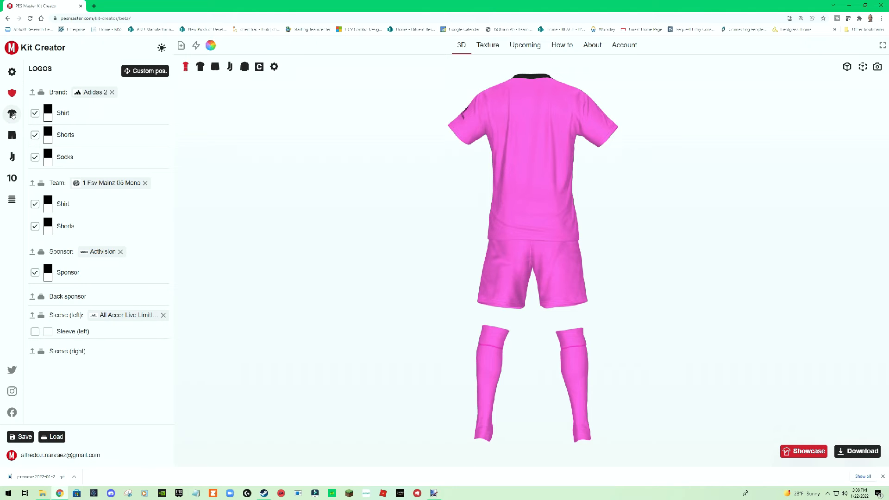
# Add a custom logo layer to the shirt using the 1 Fsv Mainz 05 Duo club crest.
pyautogui.click(12, 114)
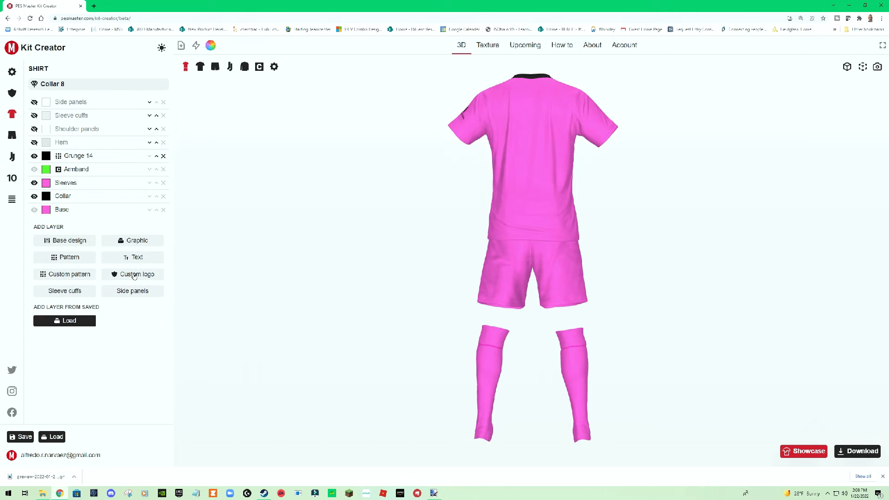
pyautogui.moveTo(348, 233); pyautogui.dragTo(326, 244)
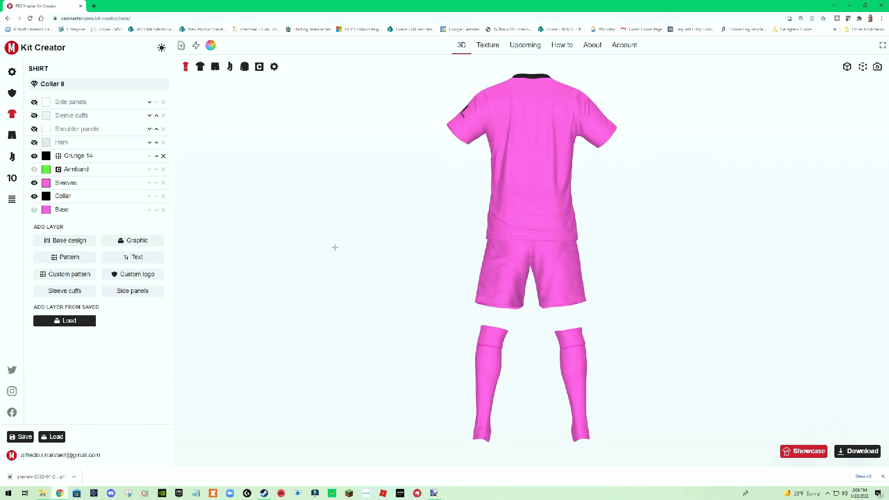
pyautogui.click(137, 274)
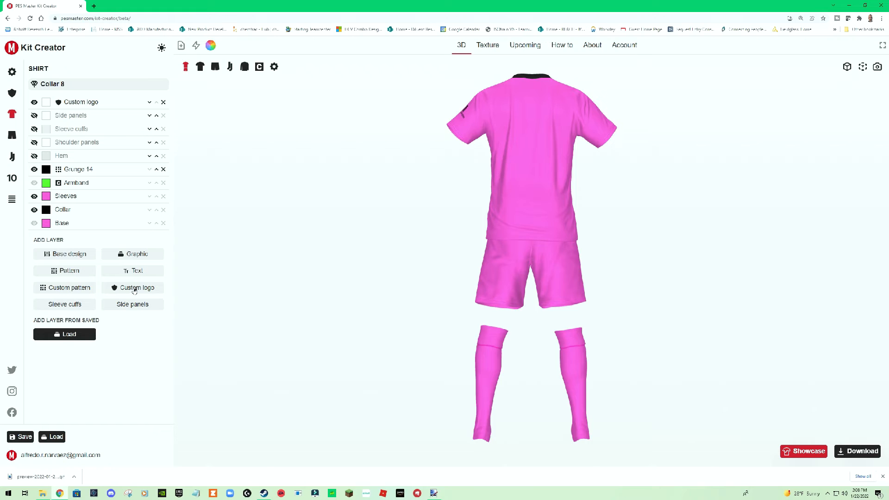
pyautogui.click(78, 102)
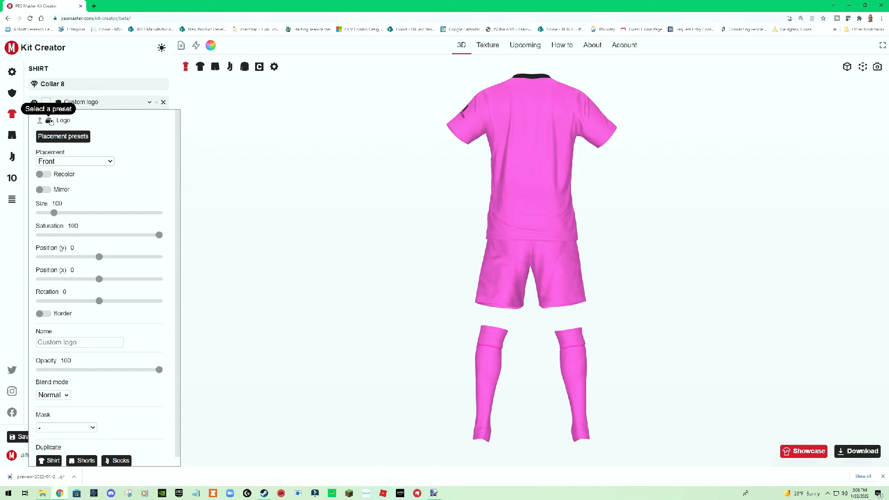
pyautogui.click(49, 121)
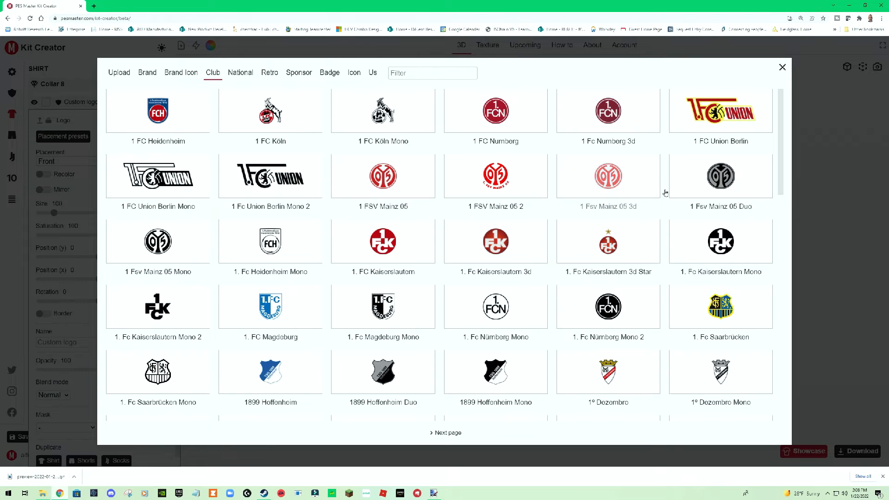
pyautogui.click(725, 185)
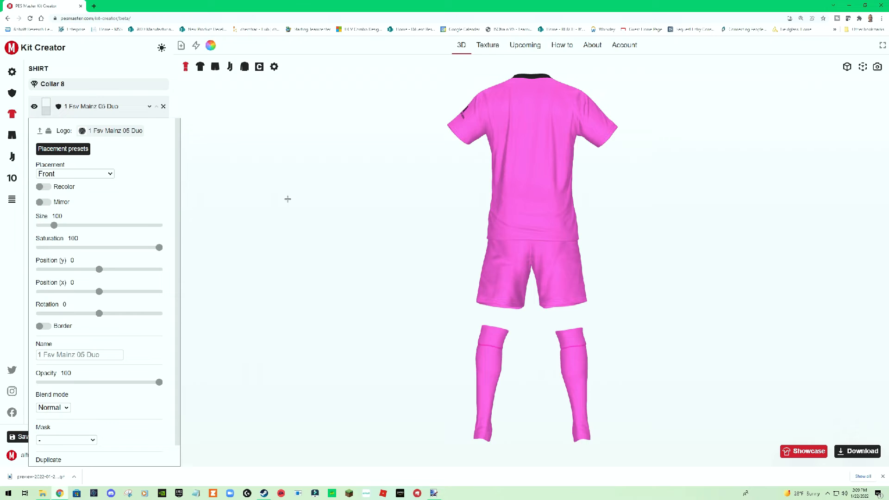
# Place the custom crest on the shirt's back with size 21 and Position (y) -167.
pyautogui.click(95, 178)
pyautogui.click(56, 194)
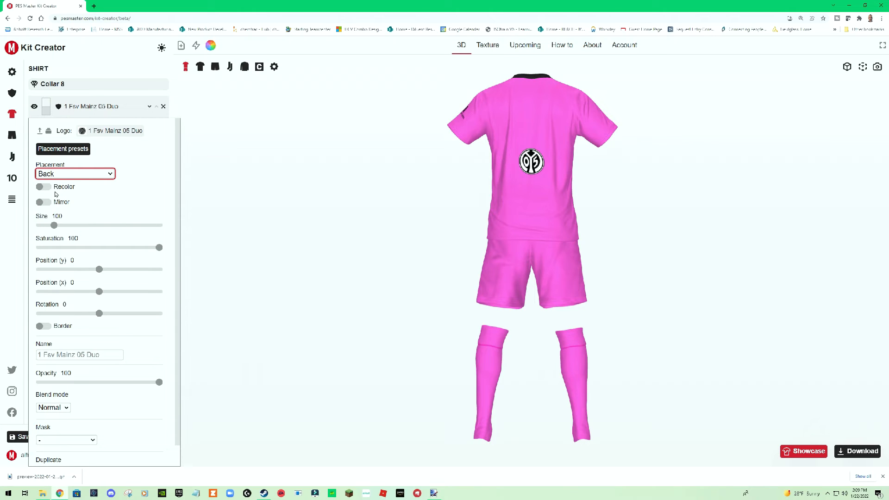
pyautogui.moveTo(53, 226); pyautogui.dragTo(45, 227)
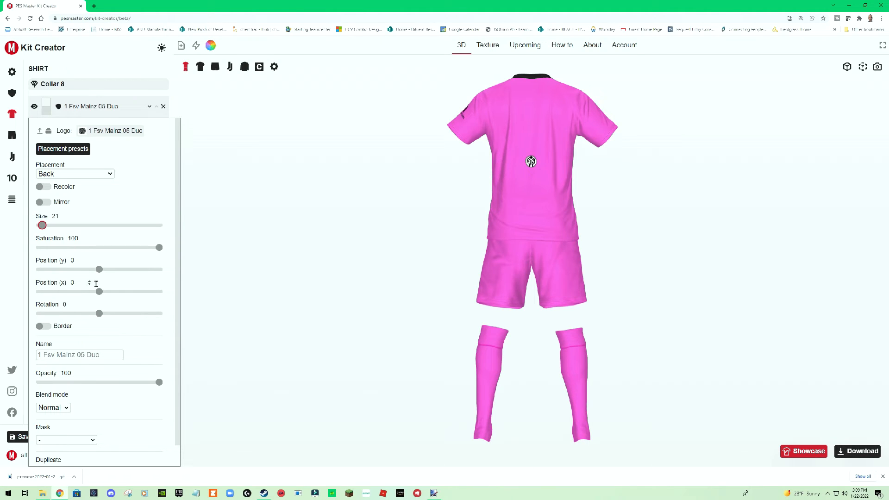
pyautogui.moveTo(101, 273); pyautogui.dragTo(50, 270)
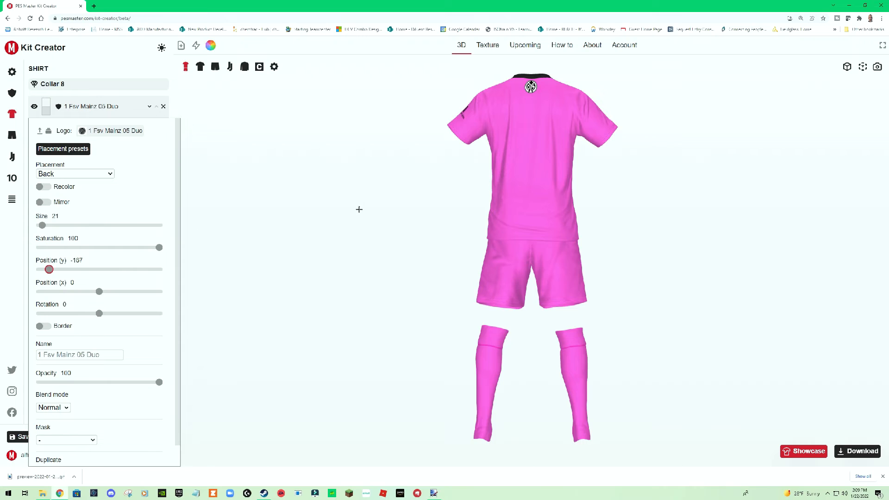
pyautogui.moveTo(359, 209)
pyautogui.mouseDown()
pyautogui.moveTo(347, 213)
pyautogui.moveTo(359, 217)
pyautogui.mouseUp()
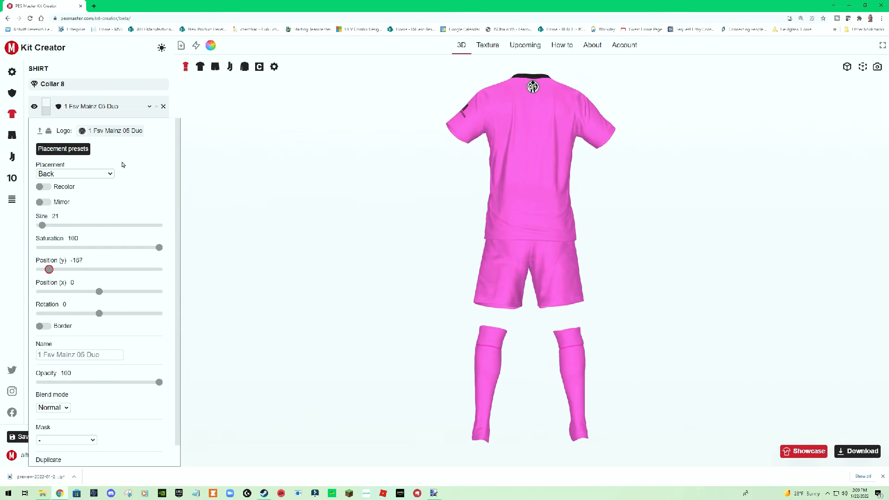
# Replace the custom crest on the shirt's back with the Germany Flag from the national logos.
pyautogui.moveTo(82, 133)
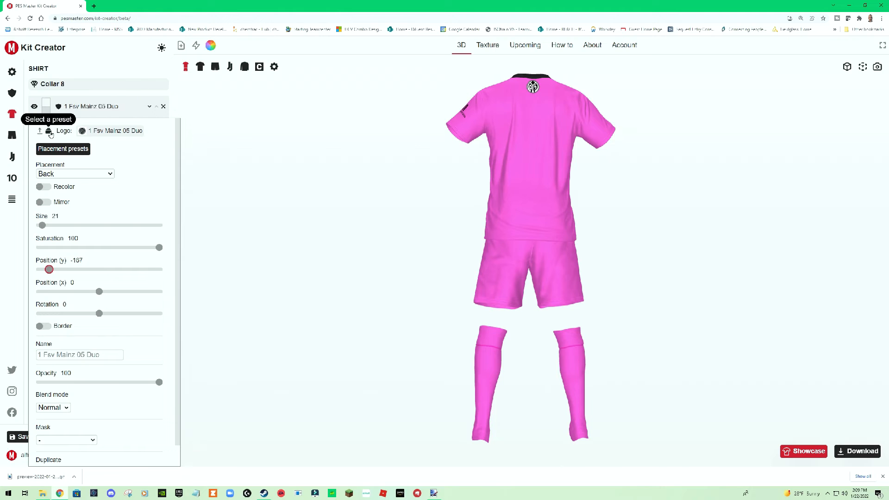
pyautogui.click(49, 132)
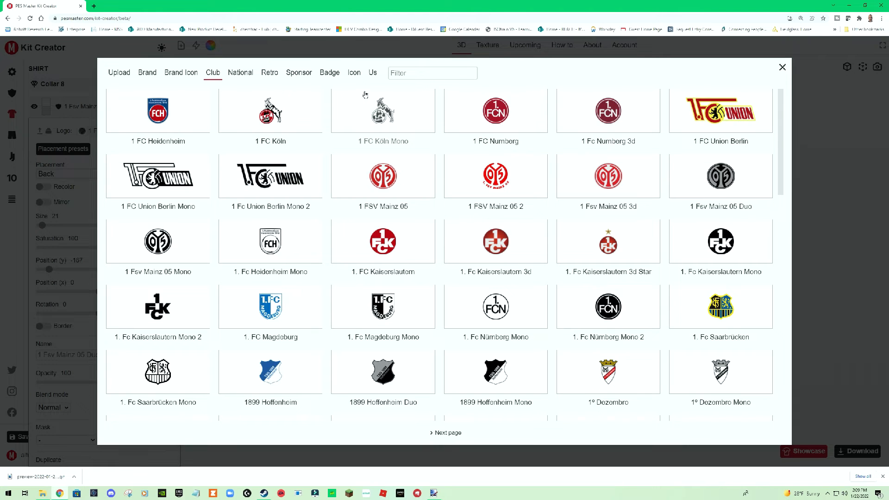
pyautogui.click(244, 75)
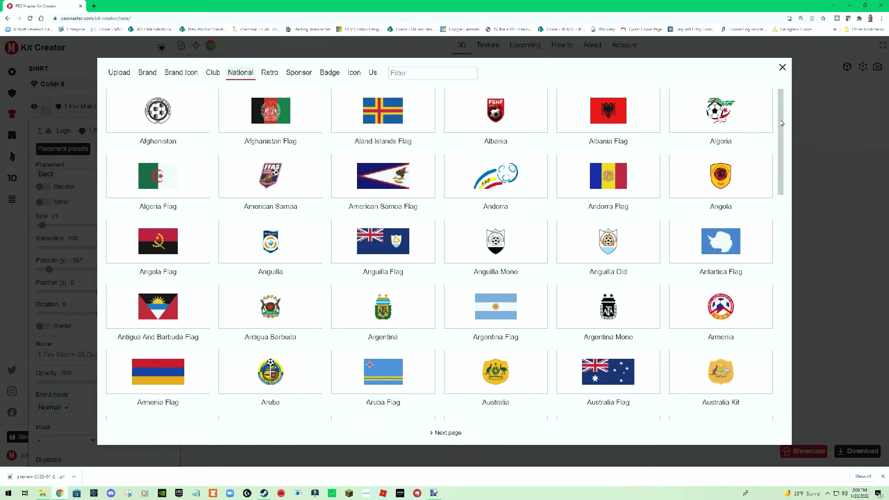
pyautogui.moveTo(783, 123); pyautogui.dragTo(775, 356)
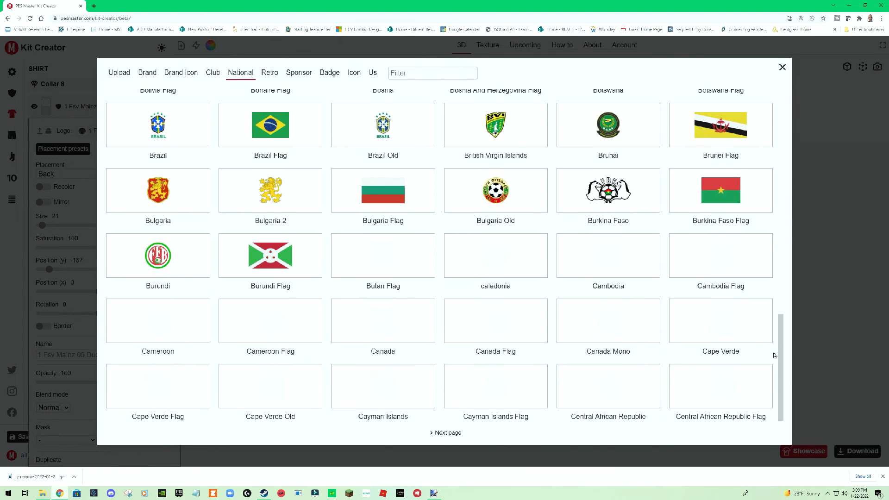
pyautogui.click(449, 433)
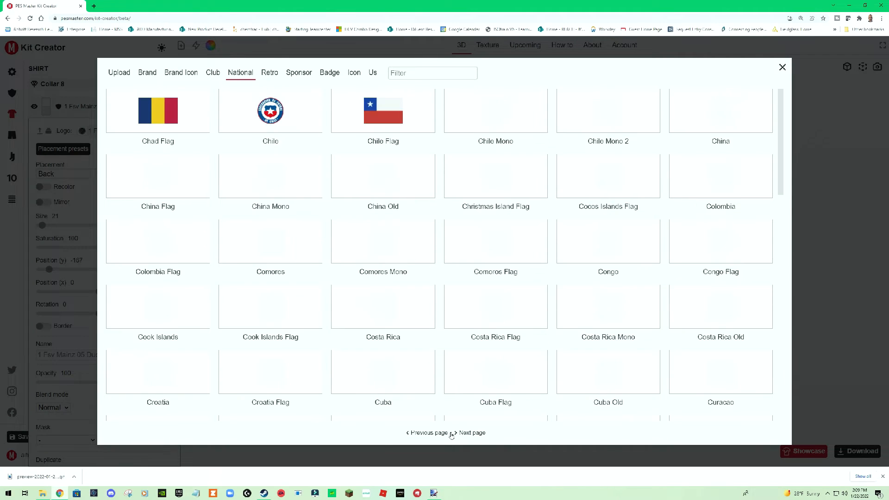
pyautogui.click(477, 433)
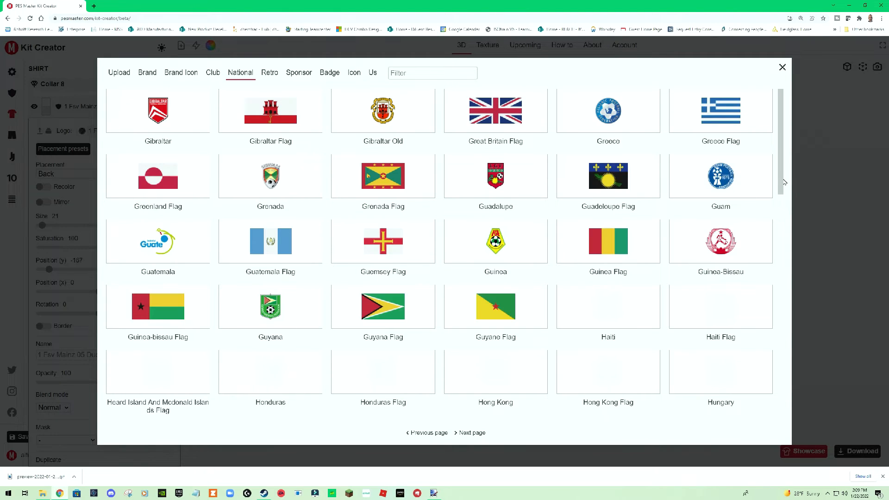
pyautogui.click(429, 433)
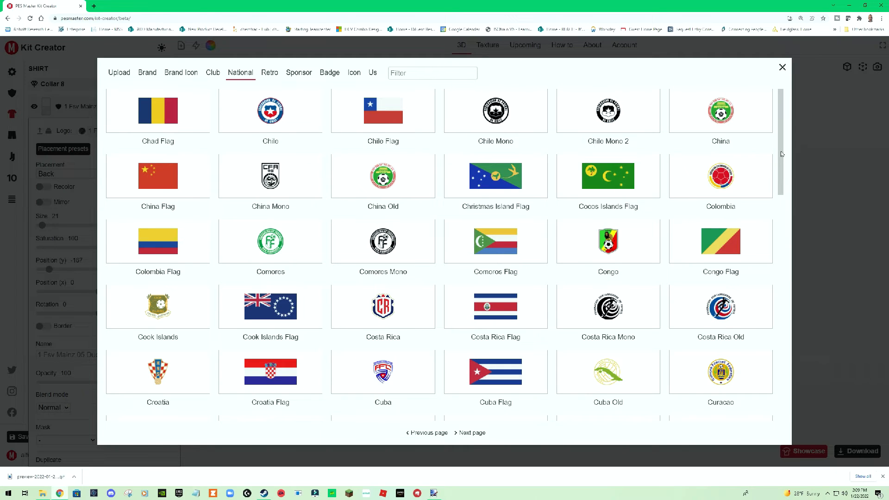
pyautogui.moveTo(781, 151); pyautogui.dragTo(781, 377)
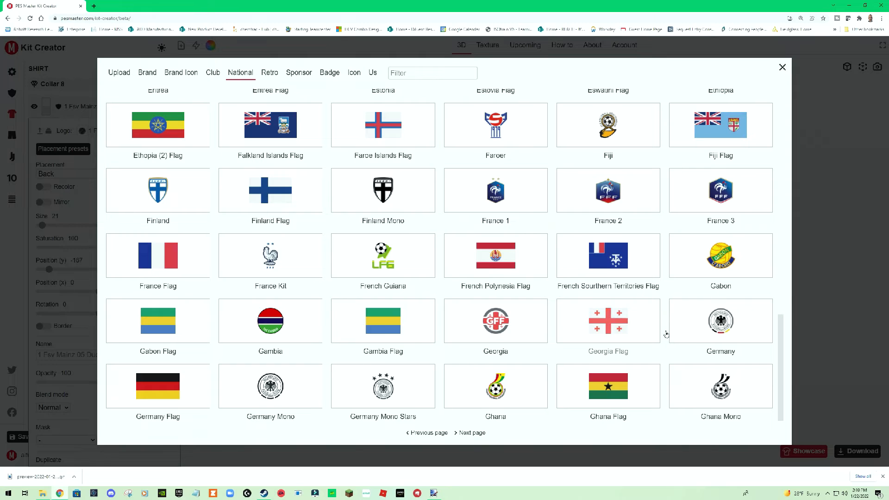
pyautogui.click(162, 389)
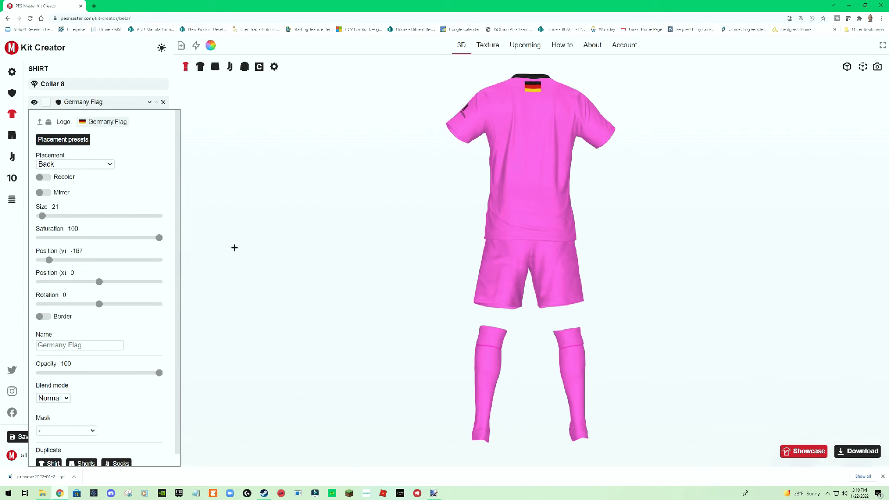
# Reduce the Germany flag logo's size to 6.
pyautogui.click(72, 209)
pyautogui.click(71, 210)
pyautogui.click(72, 210)
pyautogui.click(72, 210)
pyautogui.click(71, 210)
pyautogui.click(71, 210)
pyautogui.click(71, 209)
pyautogui.click(71, 209)
pyautogui.click(71, 209)
pyautogui.click(72, 209)
pyautogui.click(71, 209)
pyautogui.click(71, 209)
pyautogui.click(72, 209)
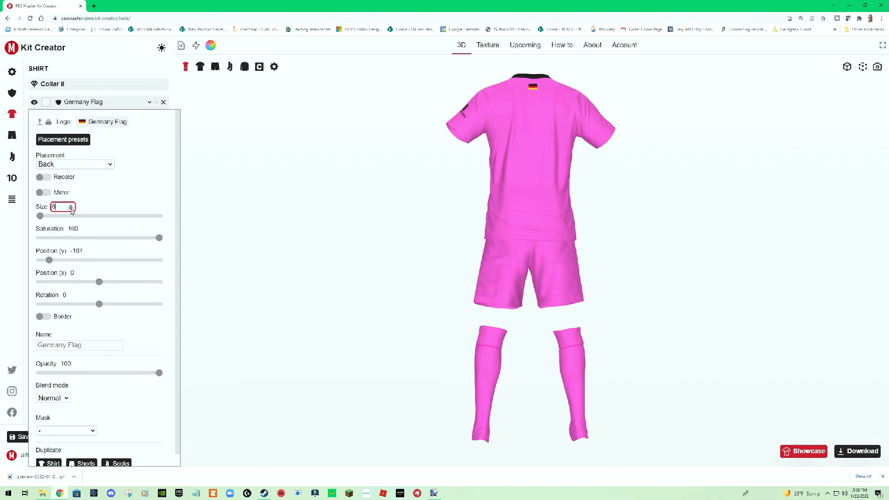
# Move the Germany flag up towards the collar by setting its Position (y) to -174.
pyautogui.click(89, 253)
pyautogui.click(90, 253)
pyautogui.moveTo(266, 224)
pyautogui.mouseDown()
pyautogui.moveTo(299, 224)
pyautogui.moveTo(252, 233)
pyautogui.moveTo(261, 234)
pyautogui.mouseUp()
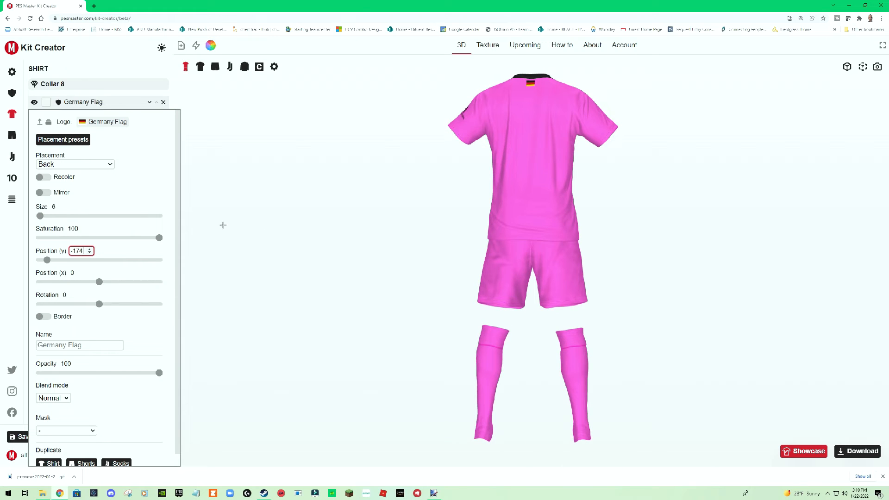
pyautogui.click(100, 68)
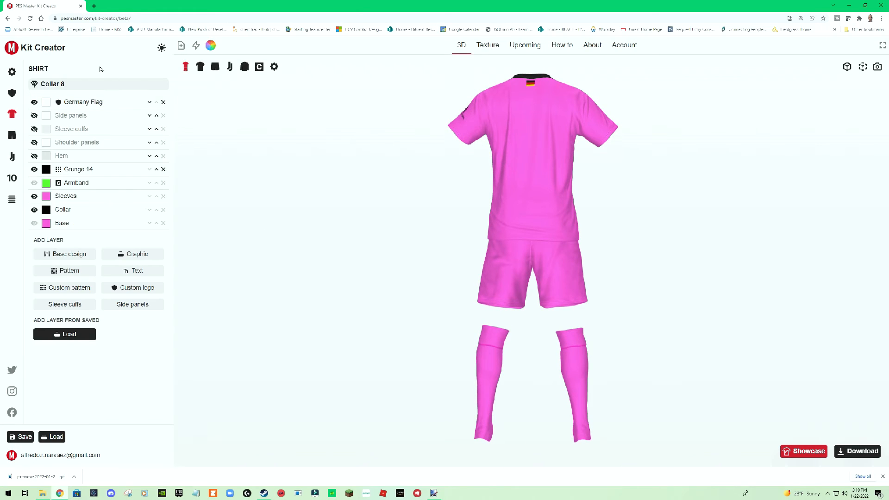
# Add a text layer to the shirt and set its font to American Captain.
pyautogui.click(137, 271)
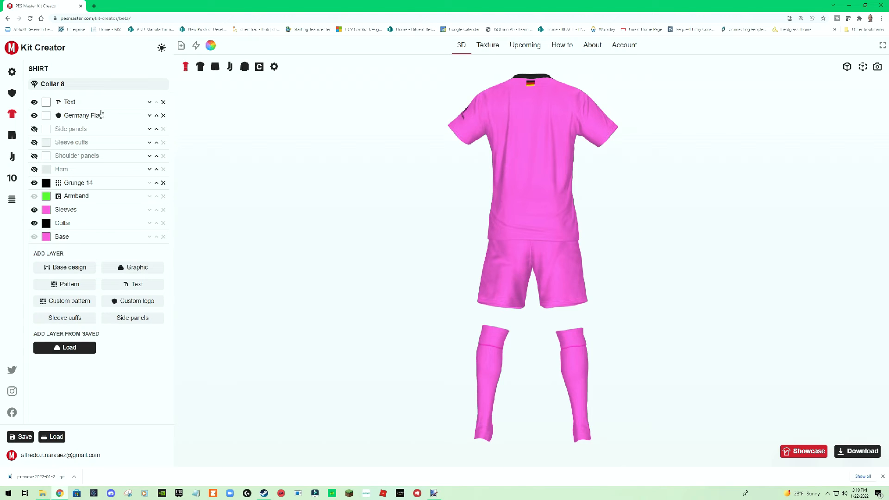
pyautogui.click(75, 104)
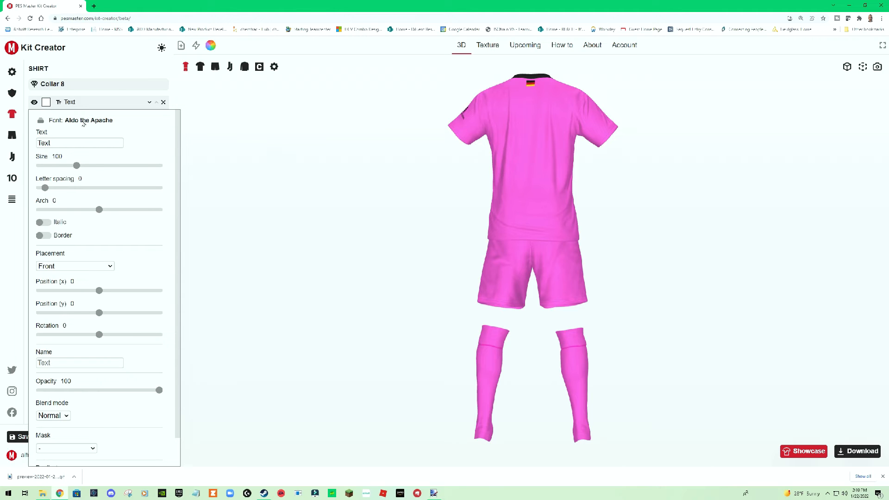
pyautogui.click(41, 121)
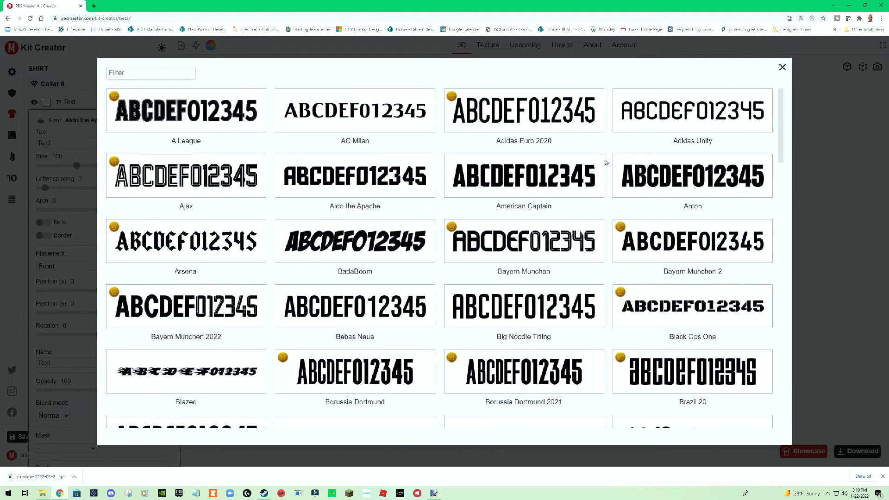
pyautogui.click(504, 179)
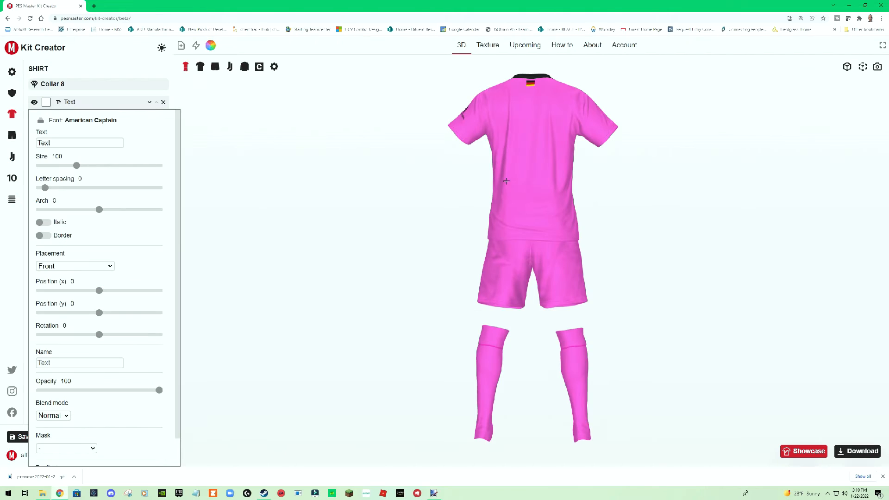
# Replace the new text layer's default wording with PLAY PES.
pyautogui.click(59, 145)
pyautogui.press('BackSpace')
pyautogui.press('BackSpace')
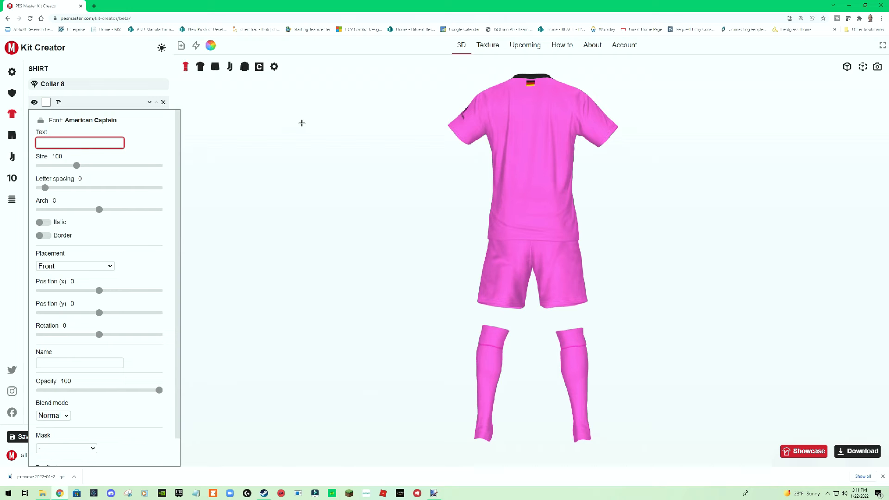
pyautogui.write('PLAY PES')
pyautogui.click(150, 160)
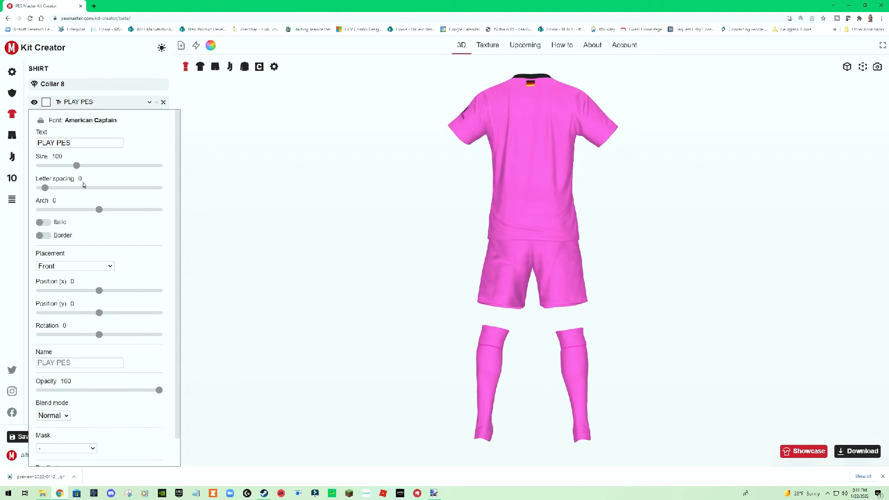
pyautogui.moveTo(254, 223); pyautogui.dragTo(313, 206)
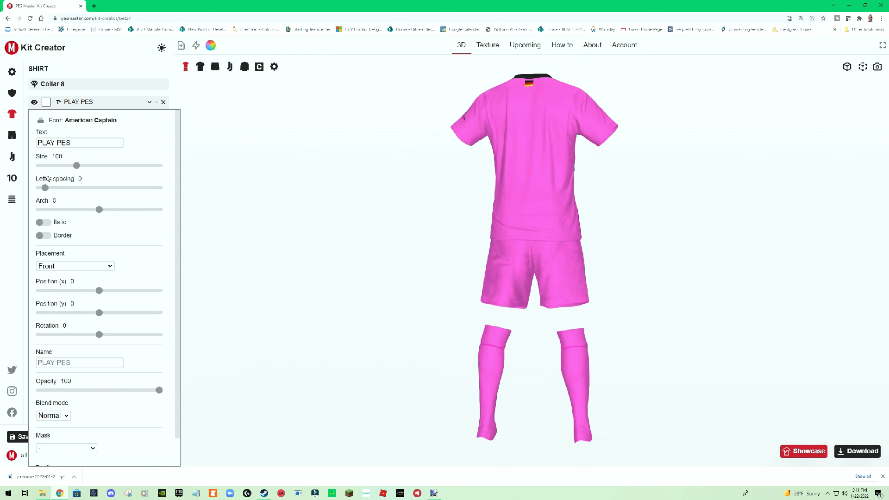
# Try the PLAY PES text on the shirt's back, and set its placement to Back collar.
pyautogui.click(77, 268)
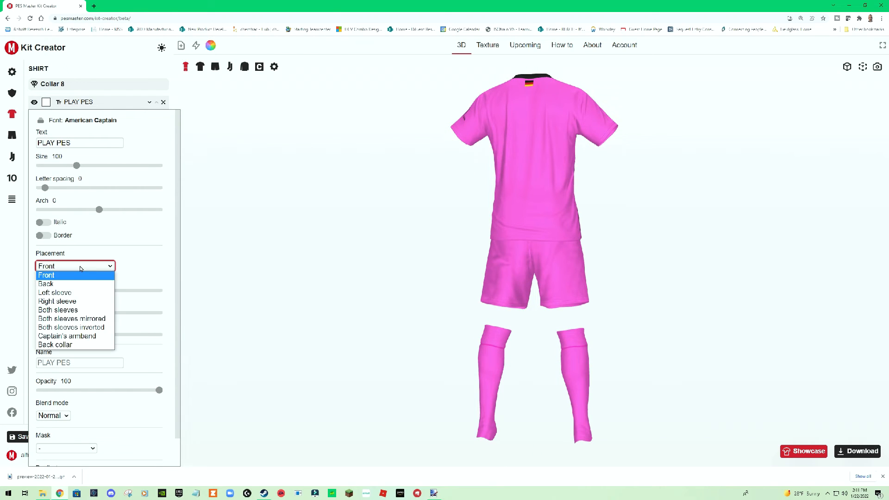
pyautogui.click(56, 285)
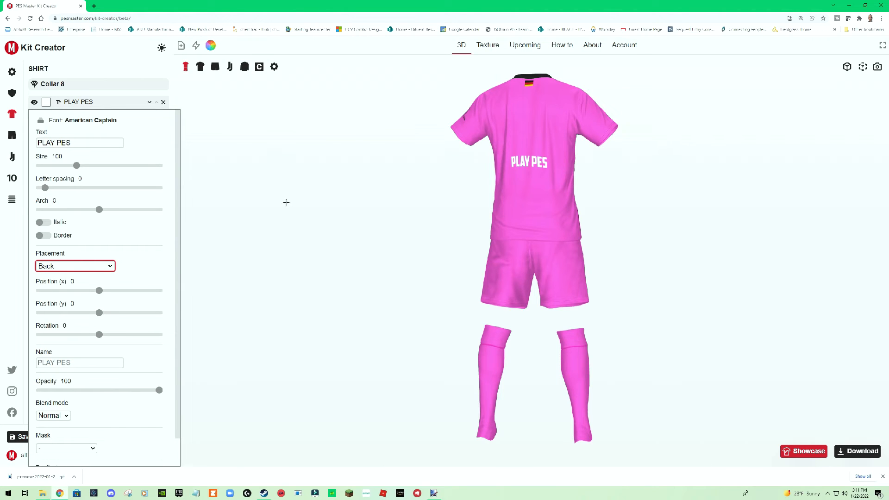
pyautogui.click(102, 267)
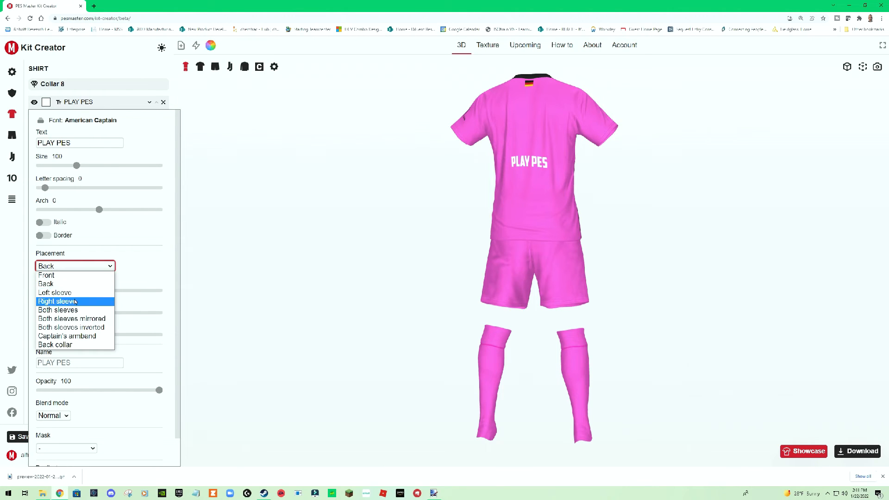
pyautogui.click(67, 345)
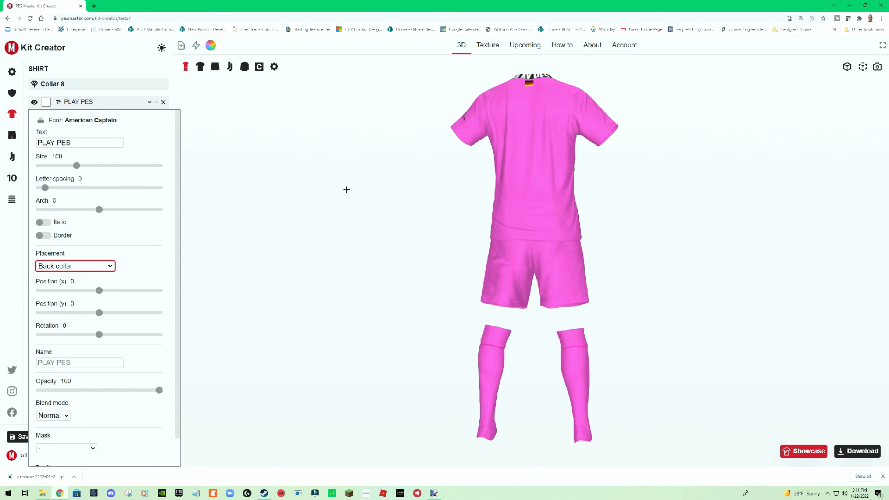
pyautogui.moveTo(346, 190); pyautogui.dragTo(350, 210)
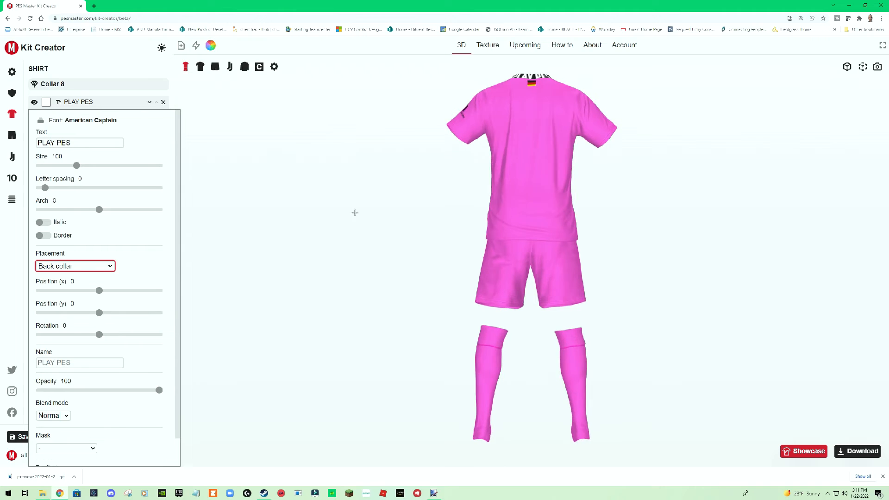
# Reduce the PLAY PES collar text to size 31 and check the kit from front and back.
pyautogui.click(199, 67)
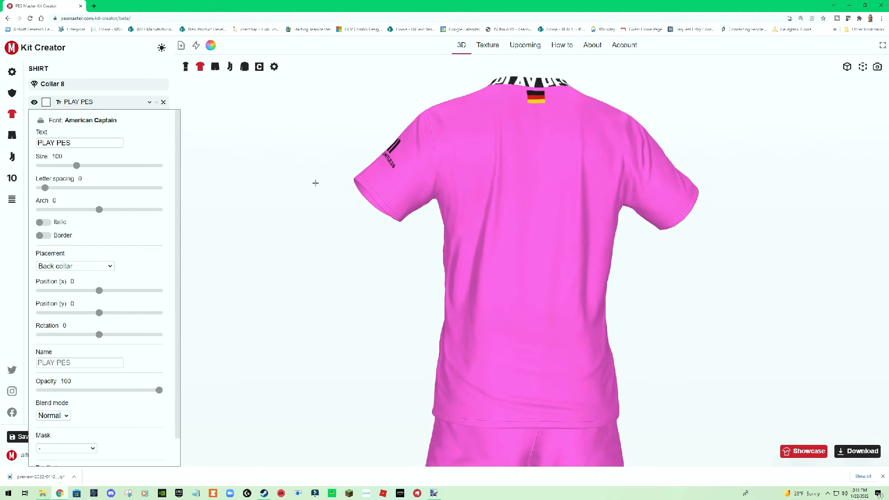
pyautogui.moveTo(77, 166); pyautogui.dragTo(52, 167)
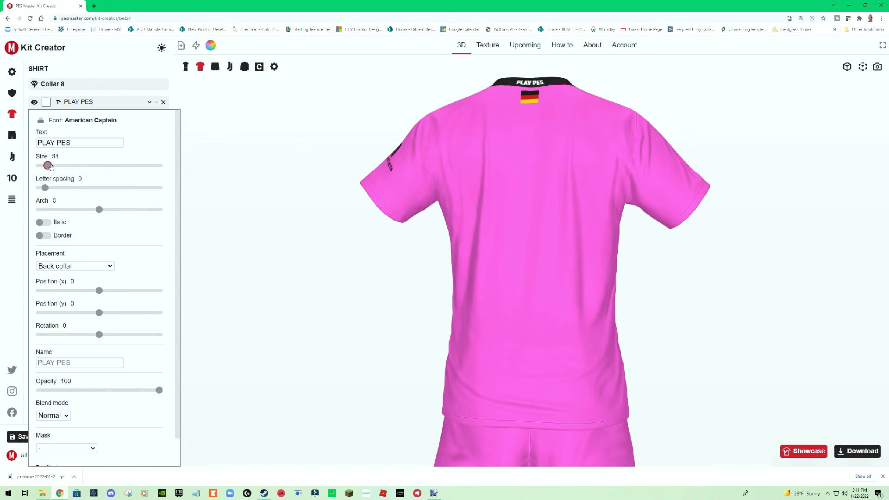
pyautogui.moveTo(265, 181); pyautogui.dragTo(327, 194)
pyautogui.moveTo(385, 290)
pyautogui.mouseDown()
pyautogui.moveTo(343, 294)
pyautogui.moveTo(386, 295)
pyautogui.mouseUp()
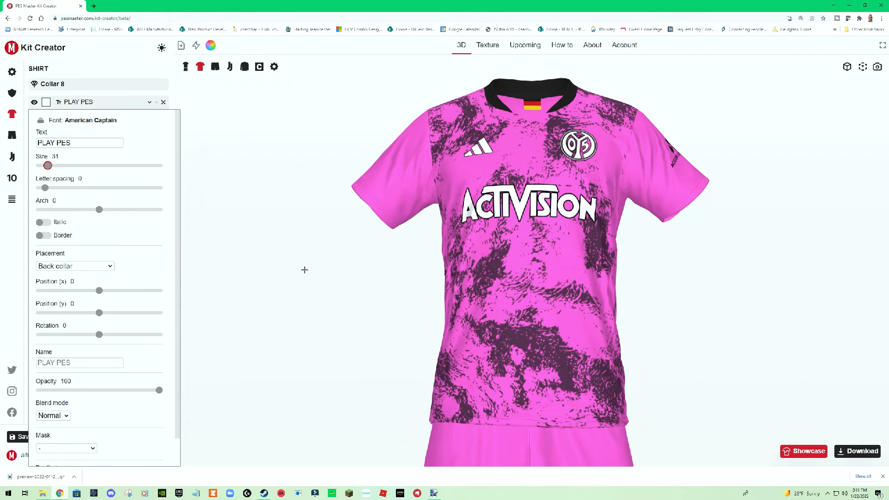
pyautogui.click(185, 66)
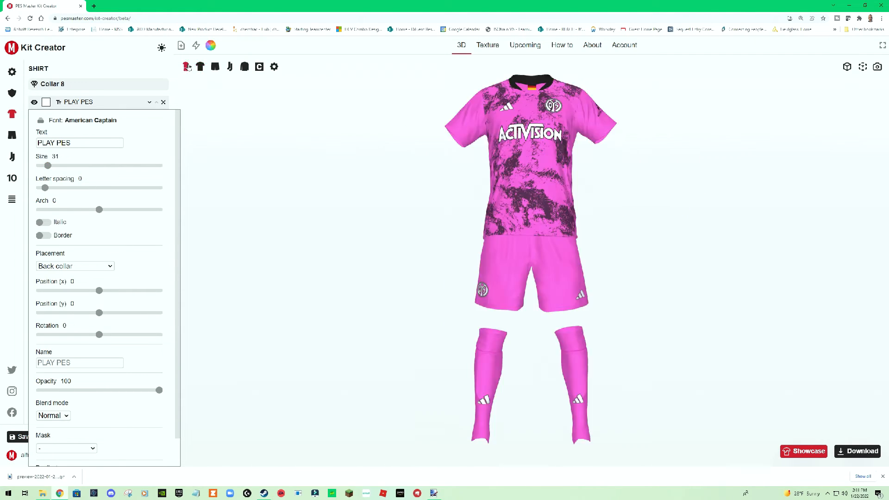
pyautogui.moveTo(377, 176); pyautogui.dragTo(310, 181)
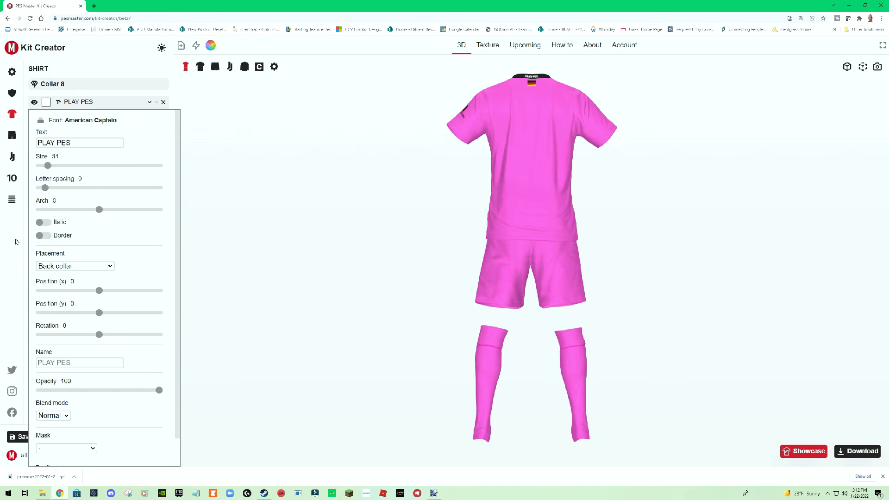
# Preview the number printing on the shirt's back and disable the printing again.
pyautogui.click(12, 179)
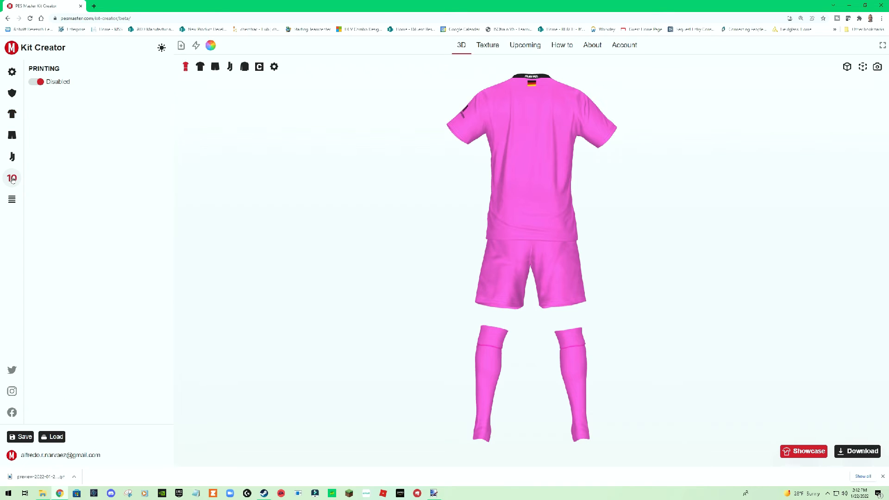
pyautogui.click(36, 82)
pyautogui.moveTo(381, 221)
pyautogui.mouseDown()
pyautogui.moveTo(446, 220)
pyautogui.moveTo(376, 219)
pyautogui.mouseUp()
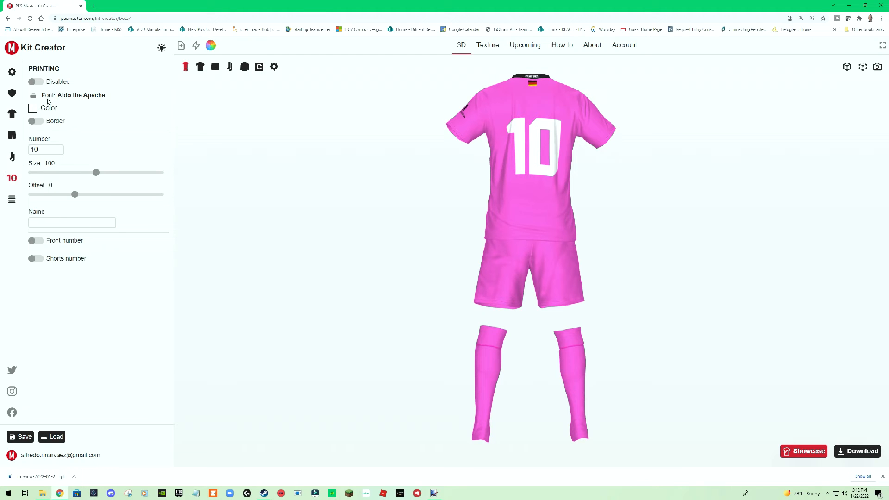
pyautogui.click(36, 82)
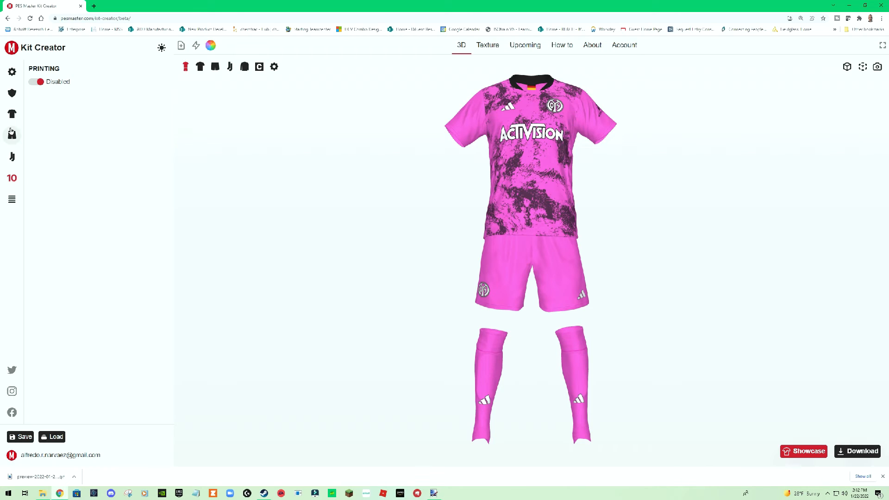
# Add a Two-color stripe base design layer to the socks.
pyautogui.click(14, 158)
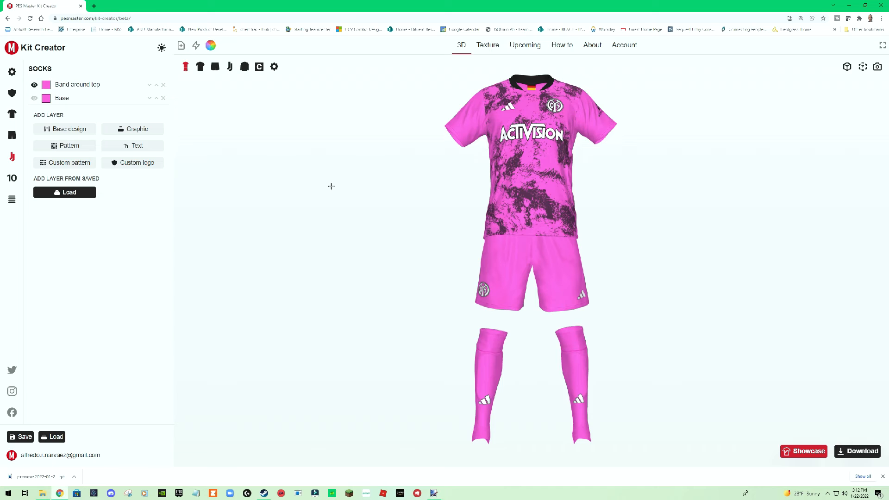
pyautogui.moveTo(331, 187)
pyautogui.mouseDown()
pyautogui.moveTo(274, 183)
pyautogui.moveTo(336, 189)
pyautogui.mouseUp()
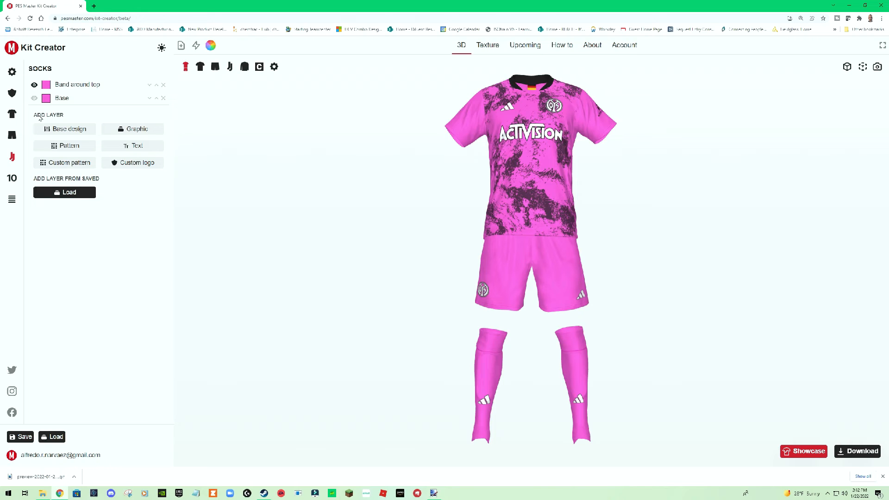
pyautogui.click(74, 131)
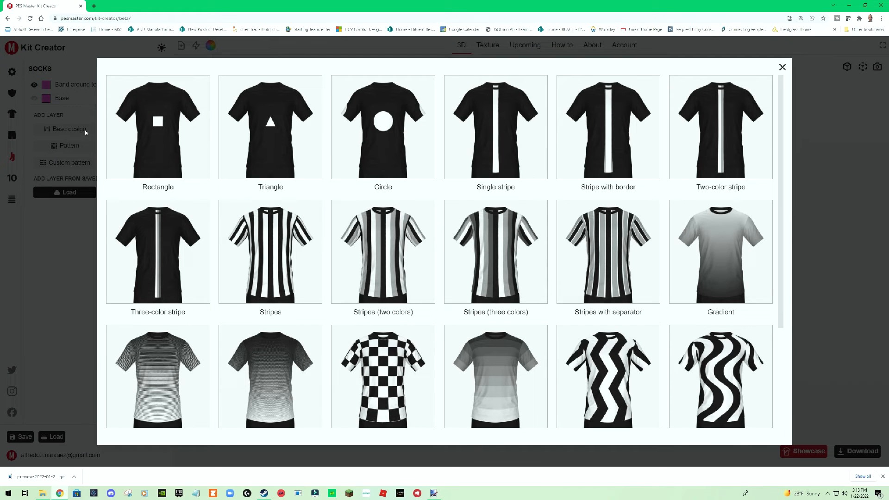
pyautogui.click(721, 144)
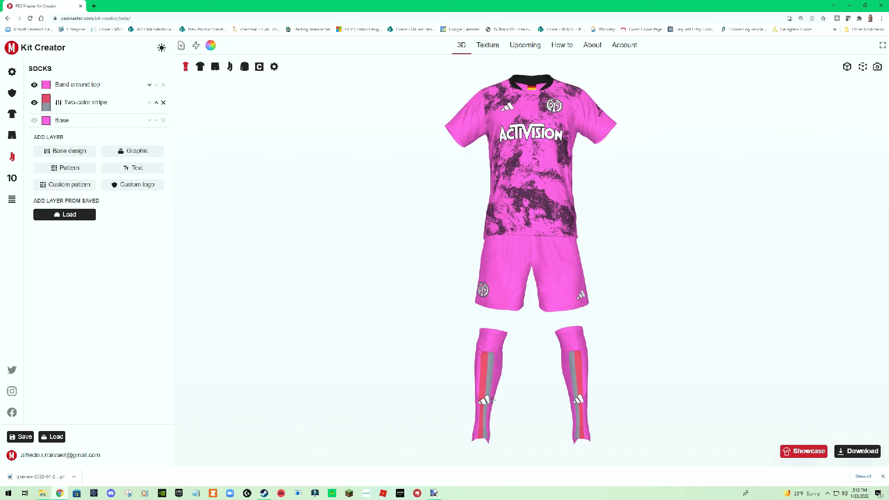
# Turn the socks' two-color stripe horizontal with rotation -90 and move it with offset 83.
pyautogui.click(82, 102)
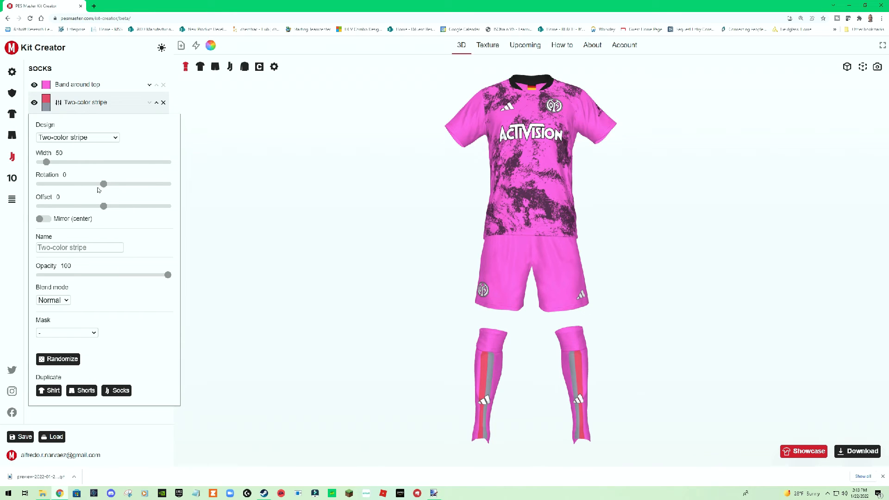
pyautogui.moveTo(103, 183); pyautogui.dragTo(78, 186)
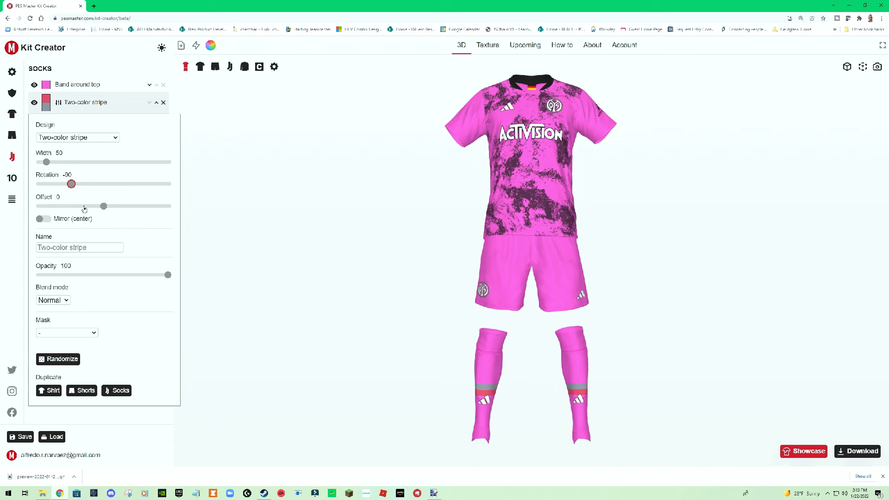
pyautogui.moveTo(104, 206); pyautogui.dragTo(159, 207)
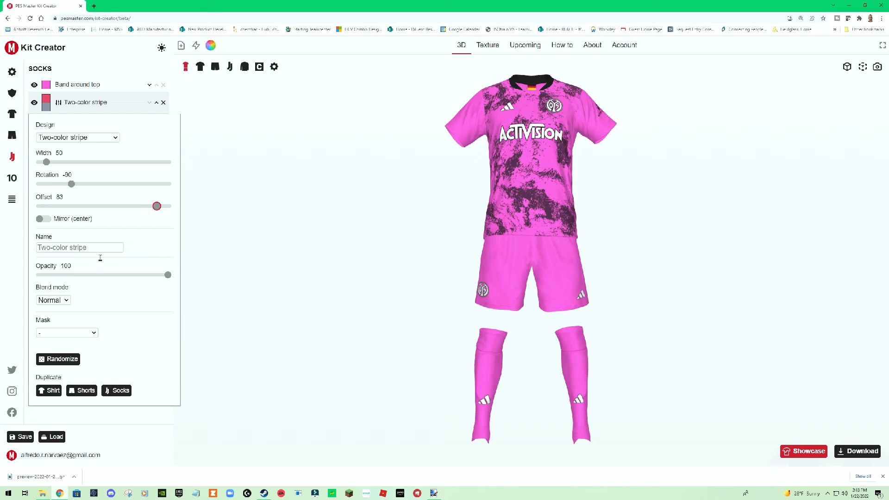
# Mask the socks' two-color stripe with Band around top and set its offset to 81.
pyautogui.click(95, 334)
pyautogui.click(87, 352)
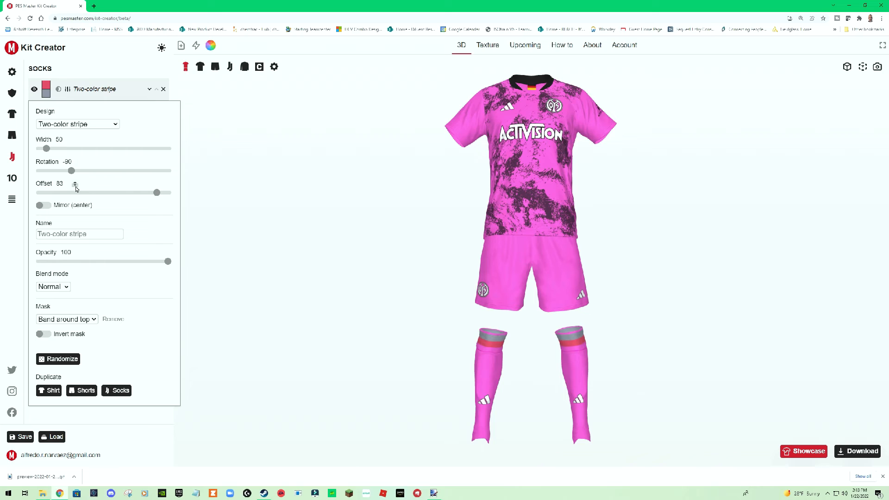
pyautogui.click(76, 185)
pyautogui.click(75, 186)
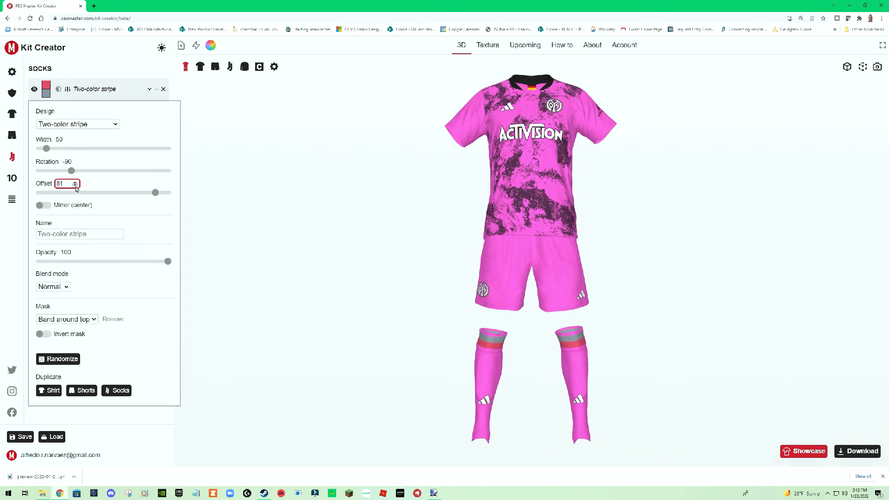
# Narrow the two-color stripe on the sock band by lowering its width a few units.
pyautogui.click(74, 141)
pyautogui.click(74, 141)
pyautogui.click(75, 142)
pyautogui.click(75, 141)
pyautogui.click(74, 141)
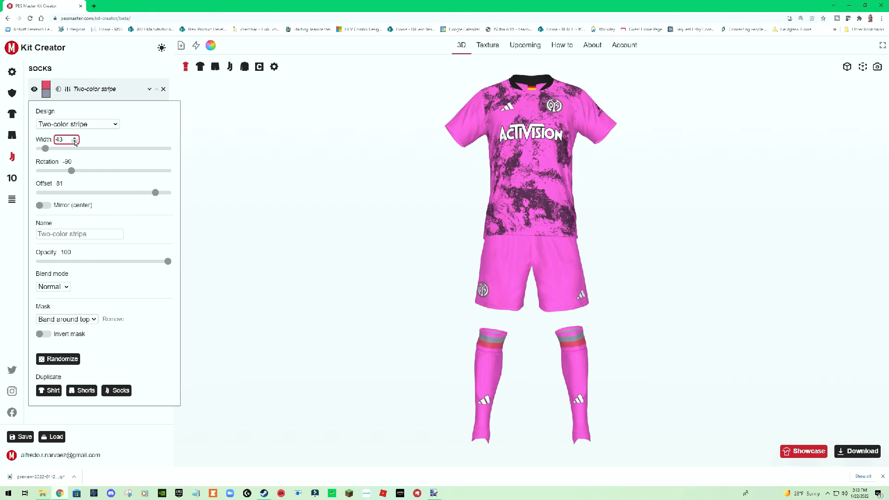
pyautogui.click(74, 142)
pyautogui.click(75, 142)
pyautogui.click(74, 142)
# Color the sock stripe's first band black (#000000) and its second band white.
pyautogui.click(49, 86)
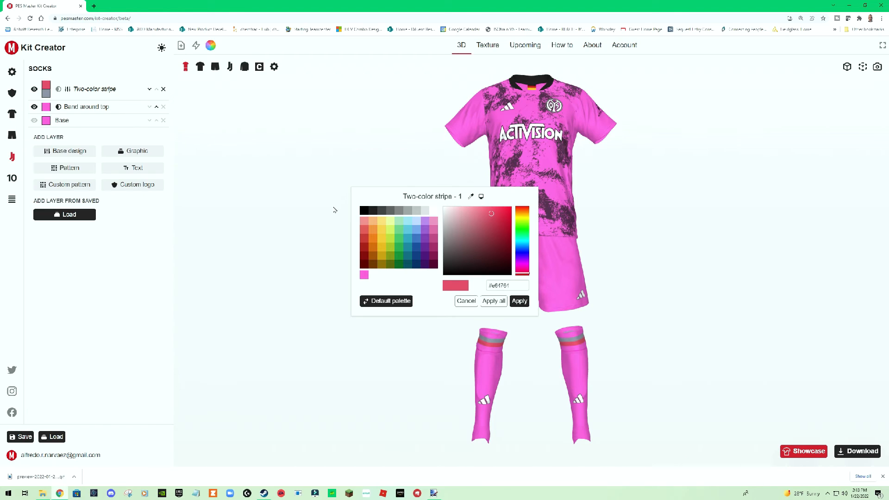
pyautogui.click(365, 212)
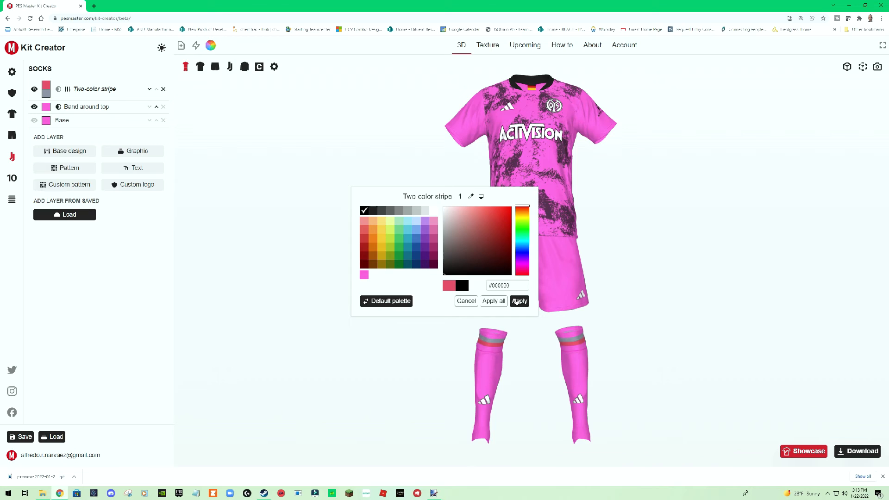
pyautogui.click(519, 301)
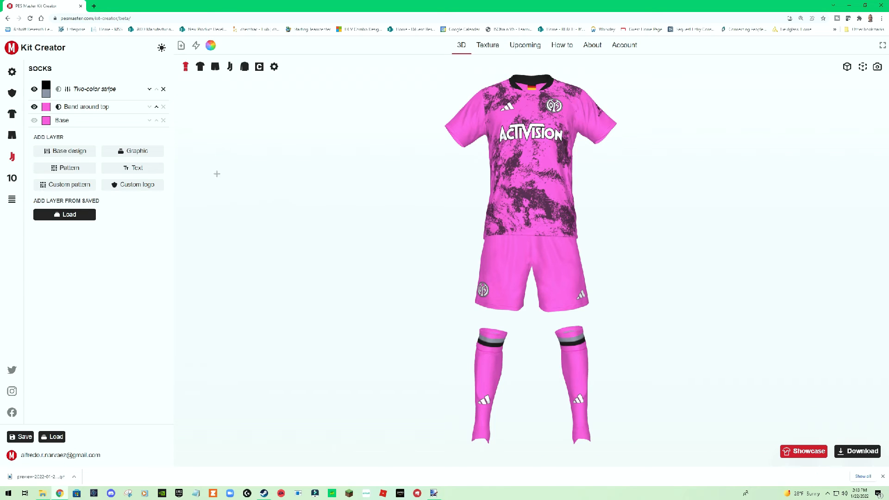
pyautogui.click(46, 94)
pyautogui.click(435, 212)
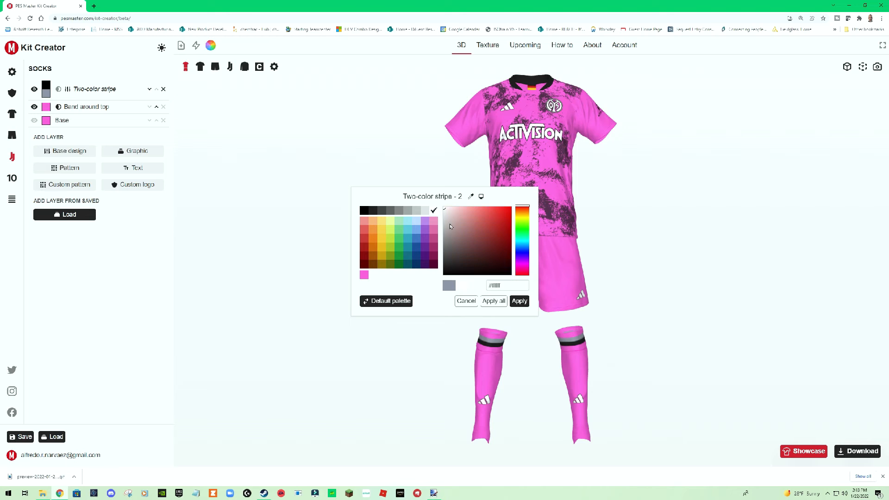
pyautogui.click(519, 302)
pyautogui.moveTo(376, 232); pyautogui.dragTo(239, 212)
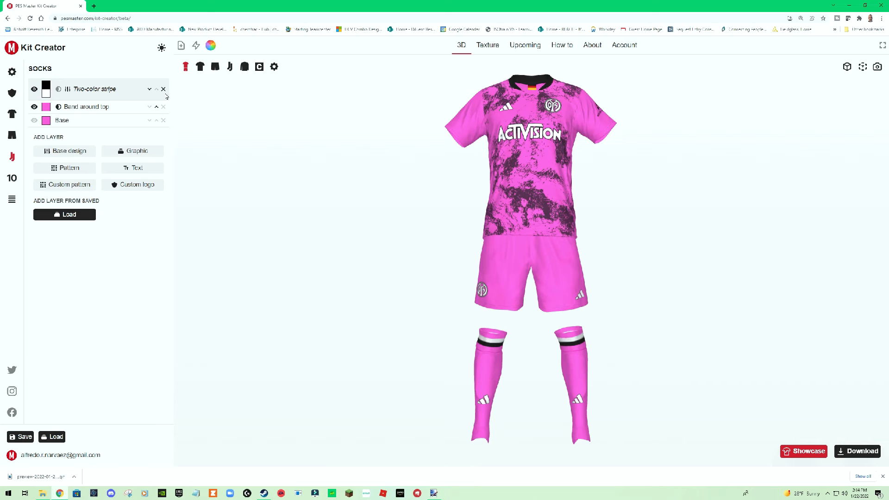
# Change the design of the socks' two-color stripe layer to Single stripe.
pyautogui.click(102, 91)
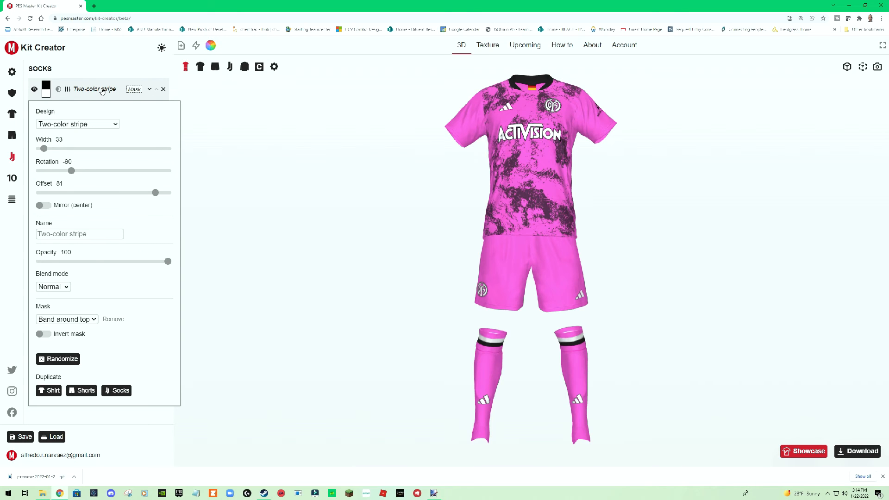
pyautogui.click(76, 124)
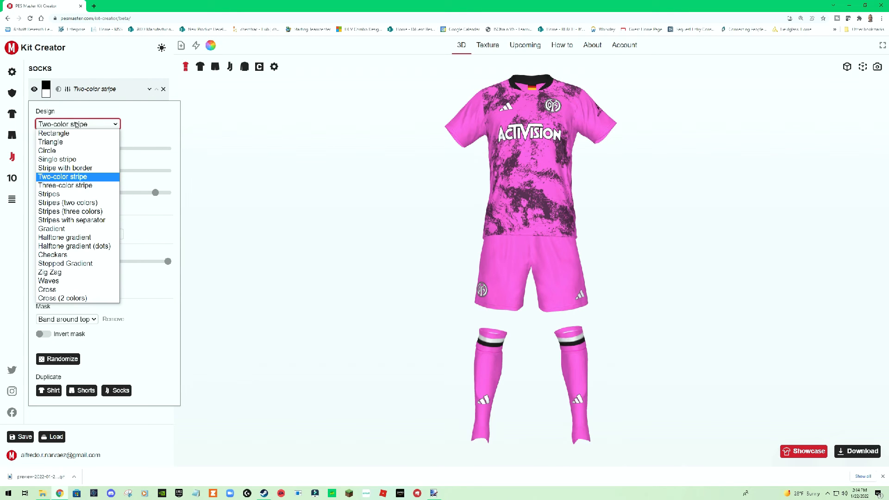
pyautogui.click(68, 160)
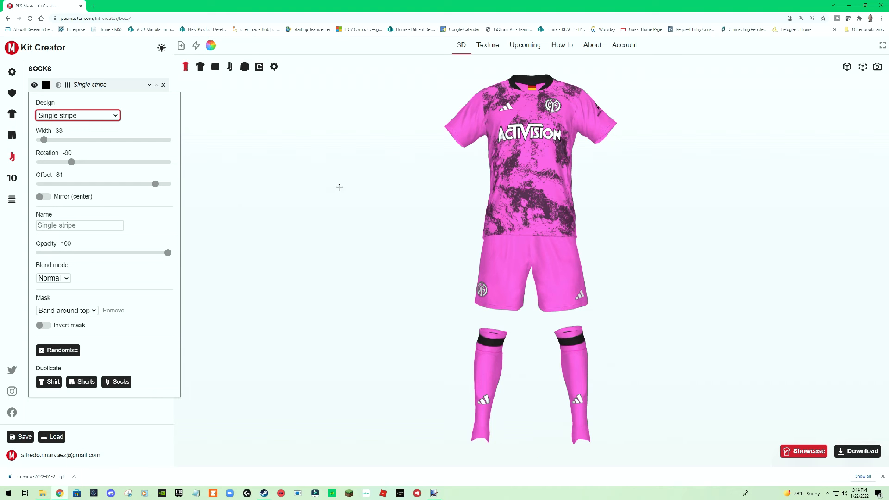
pyautogui.moveTo(331, 210); pyautogui.dragTo(398, 229)
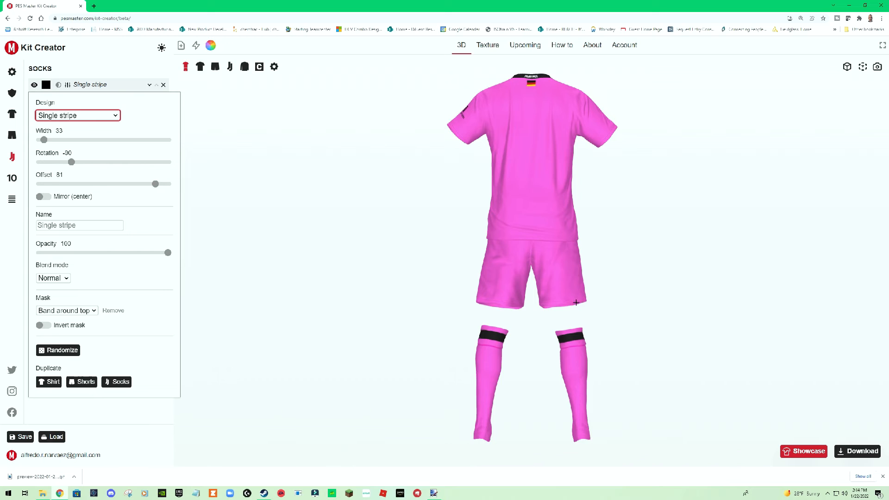
pyautogui.click(189, 68)
pyautogui.click(13, 115)
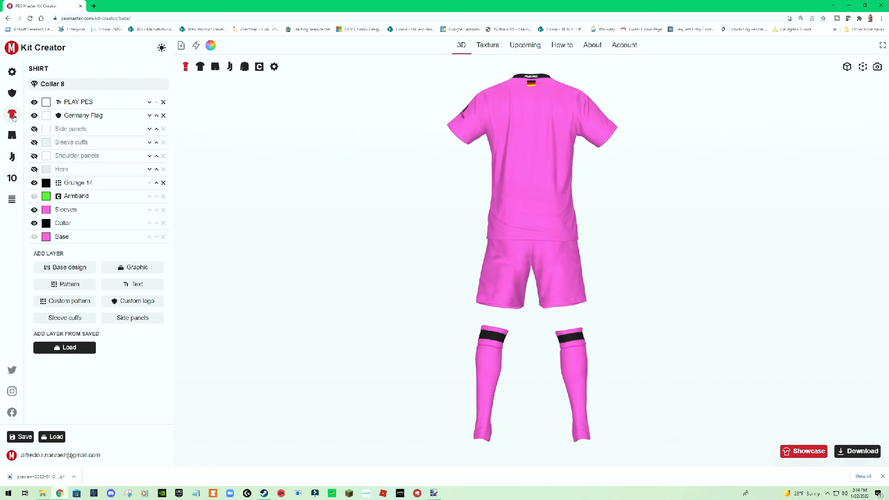
pyautogui.click(186, 68)
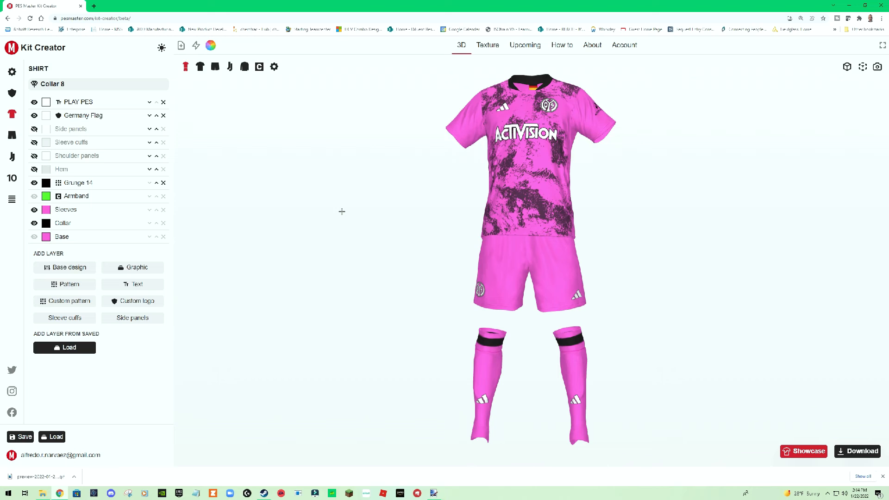
pyautogui.moveTo(342, 212)
pyautogui.mouseDown()
pyautogui.moveTo(351, 211)
pyautogui.moveTo(334, 211)
pyautogui.moveTo(344, 213)
pyautogui.mouseUp()
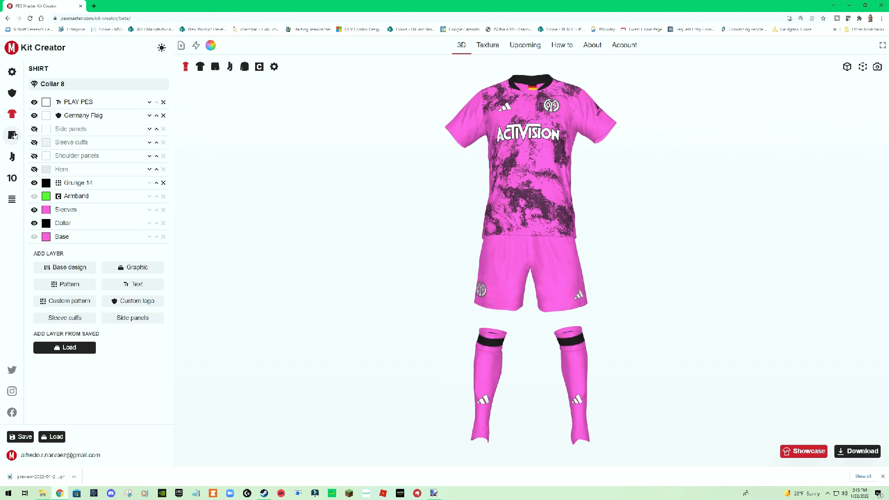
pyautogui.moveTo(383, 196)
pyautogui.mouseDown()
pyautogui.moveTo(353, 197)
pyautogui.moveTo(385, 202)
pyautogui.mouseUp()
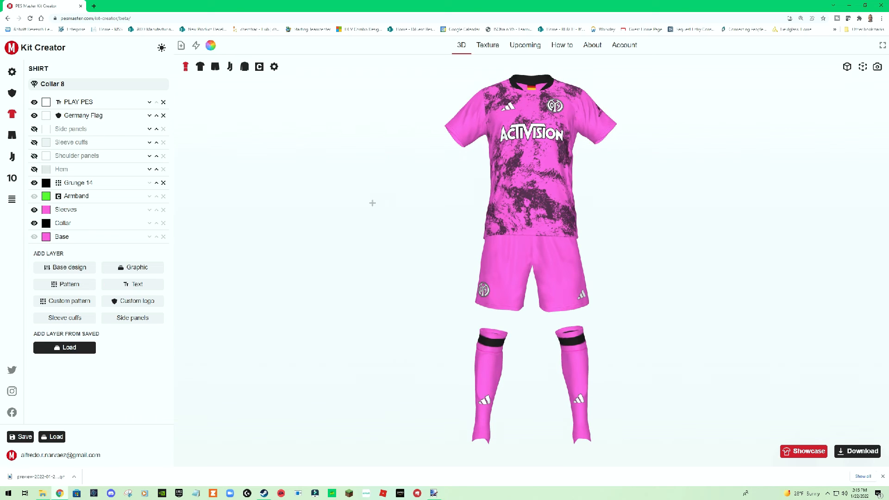
# Try showing the white side panels on the shorts, and hide them again.
pyautogui.click(14, 136)
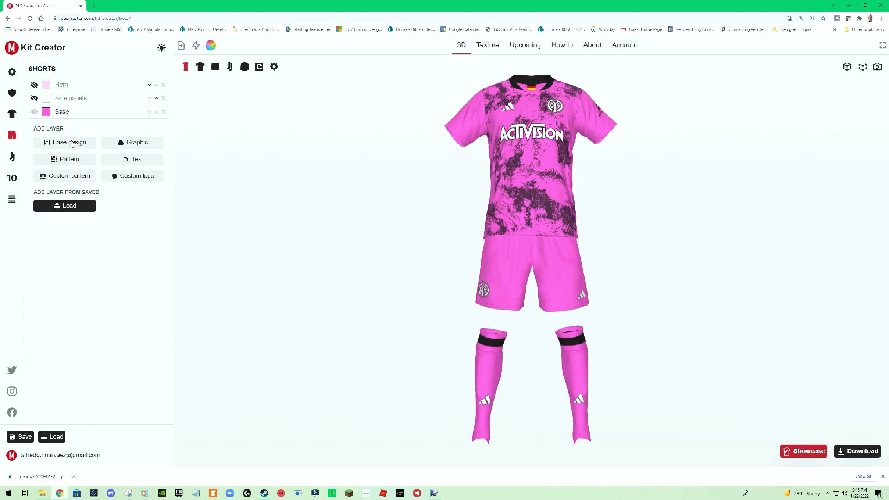
pyautogui.click(35, 99)
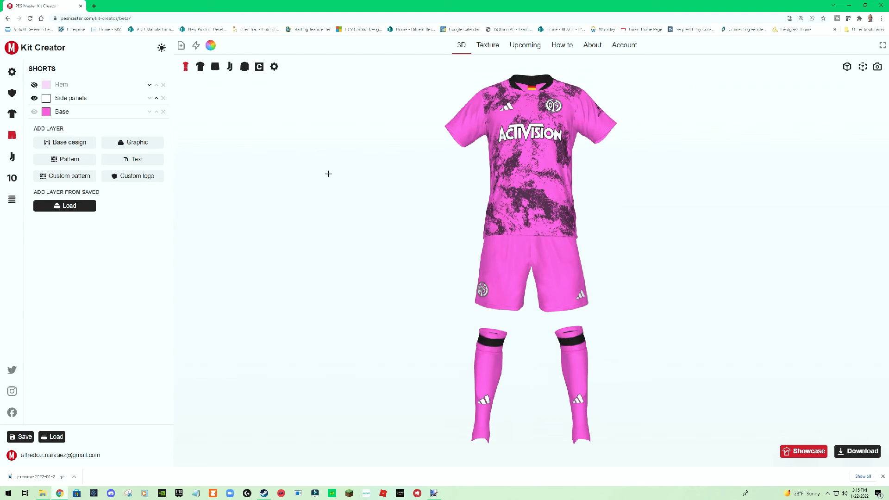
pyautogui.click(35, 99)
# Try a Rectangle base design on the shorts and remove that layer again.
pyautogui.click(78, 144)
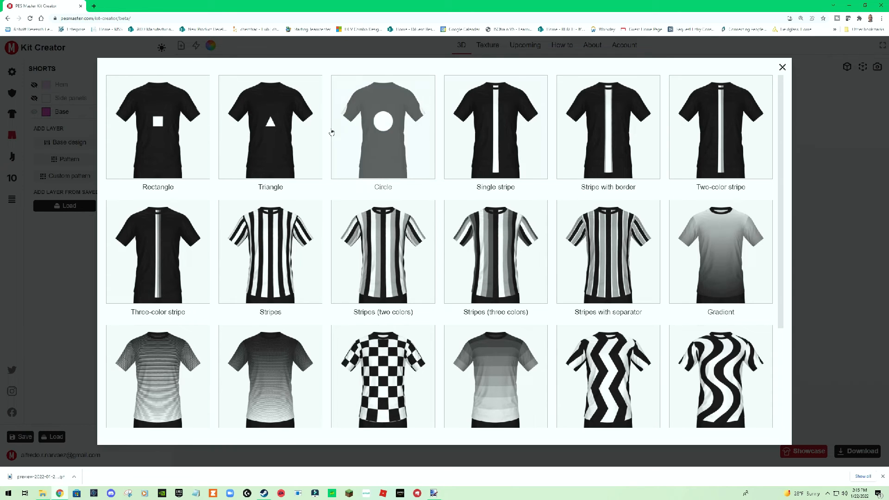
pyautogui.click(158, 123)
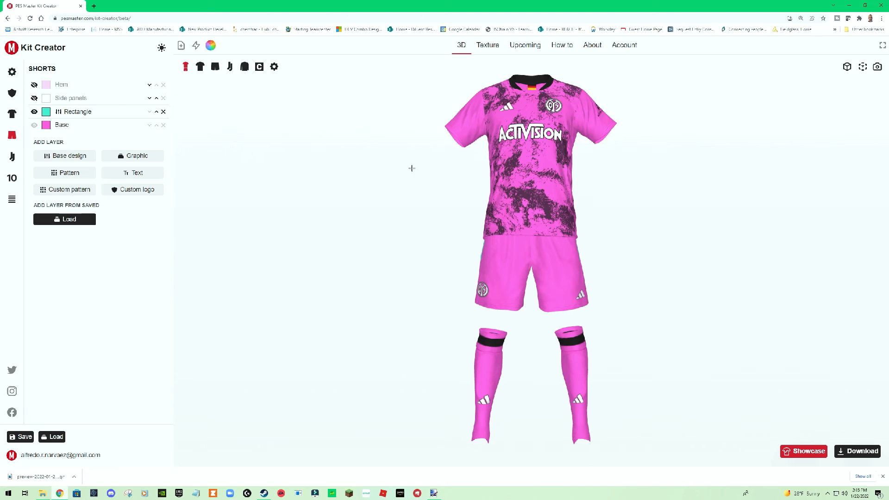
pyautogui.moveTo(436, 235); pyautogui.dragTo(406, 233)
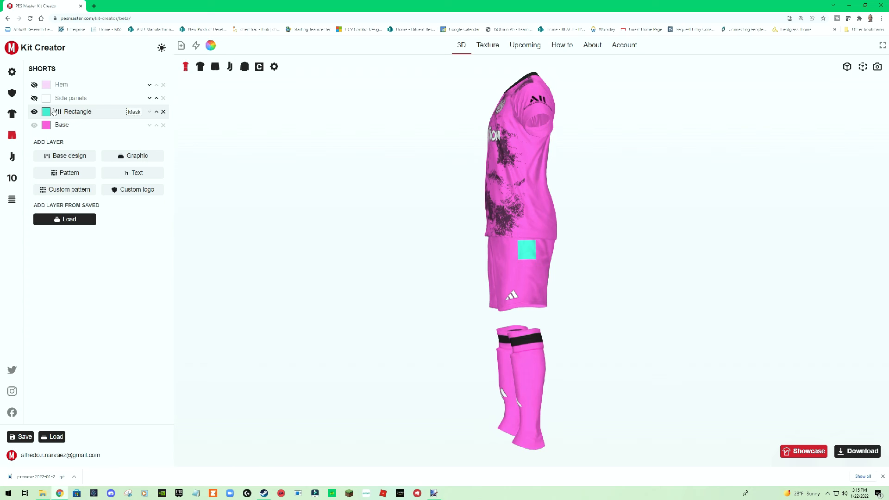
pyautogui.click(164, 112)
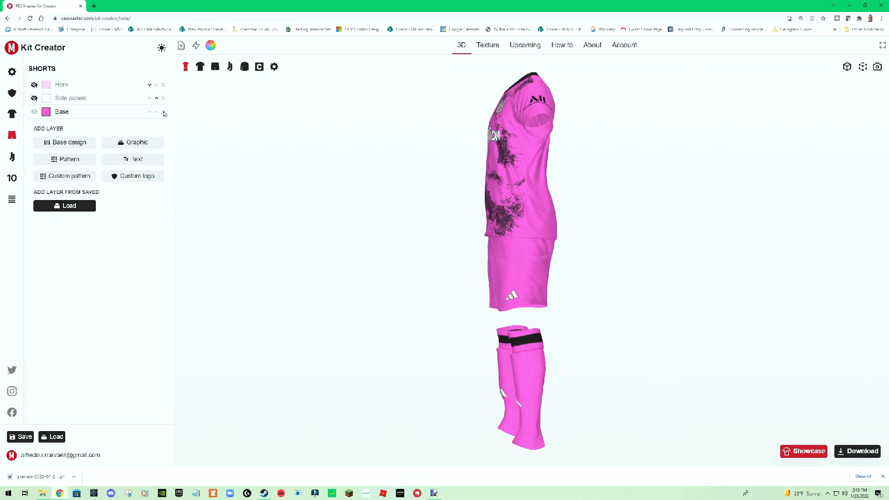
# Add a Single stripe base design to the shorts and color it black (#000000).
pyautogui.click(70, 143)
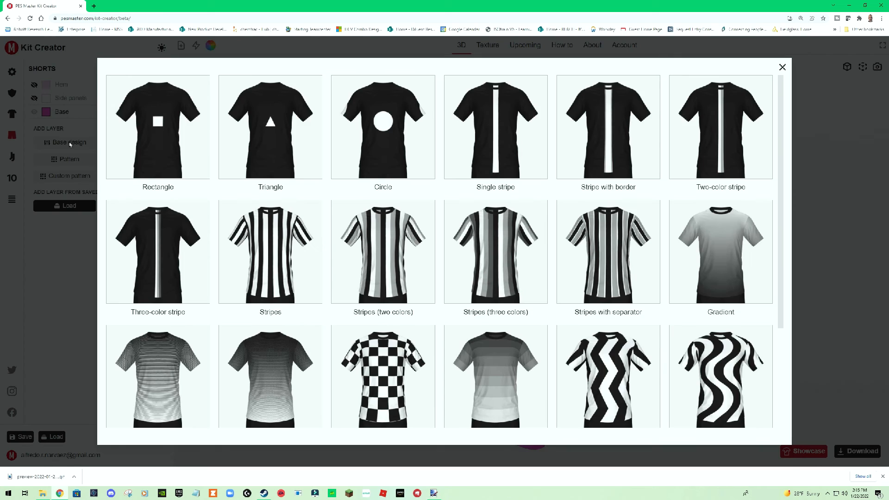
pyautogui.click(499, 145)
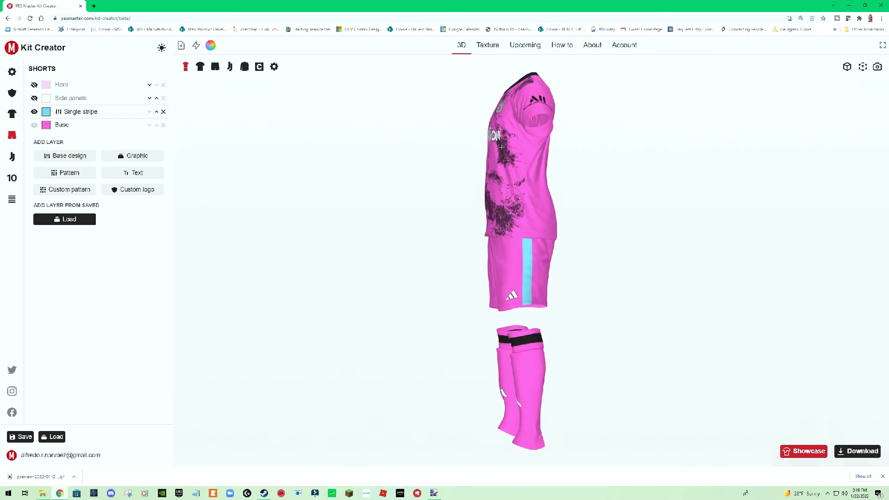
pyautogui.moveTo(322, 200)
pyautogui.mouseDown()
pyautogui.moveTo(339, 203)
pyautogui.moveTo(317, 203)
pyautogui.mouseUp()
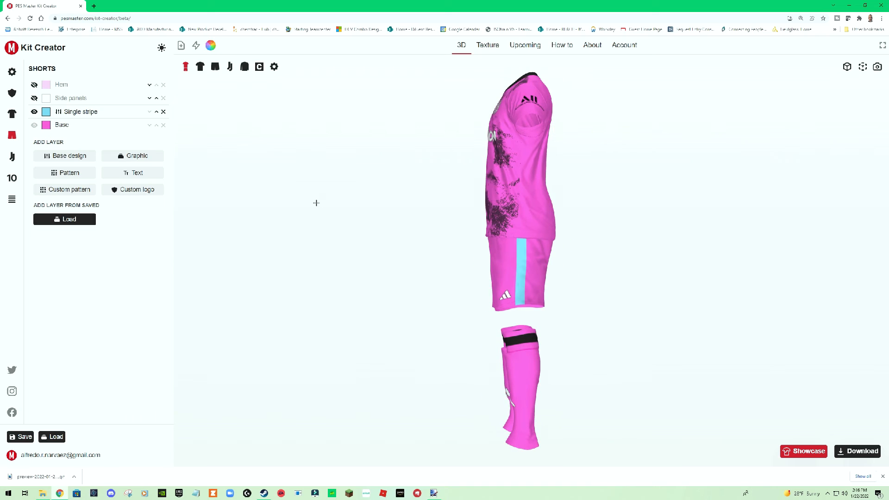
pyautogui.click(46, 111)
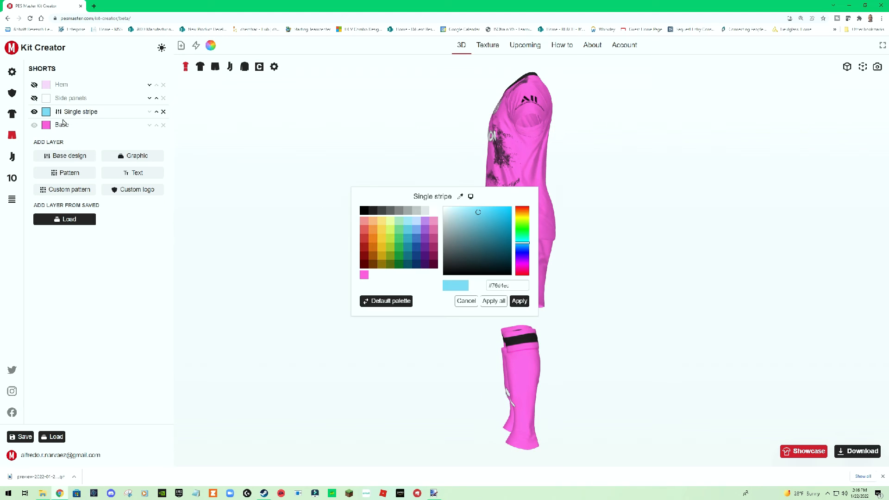
pyautogui.click(365, 210)
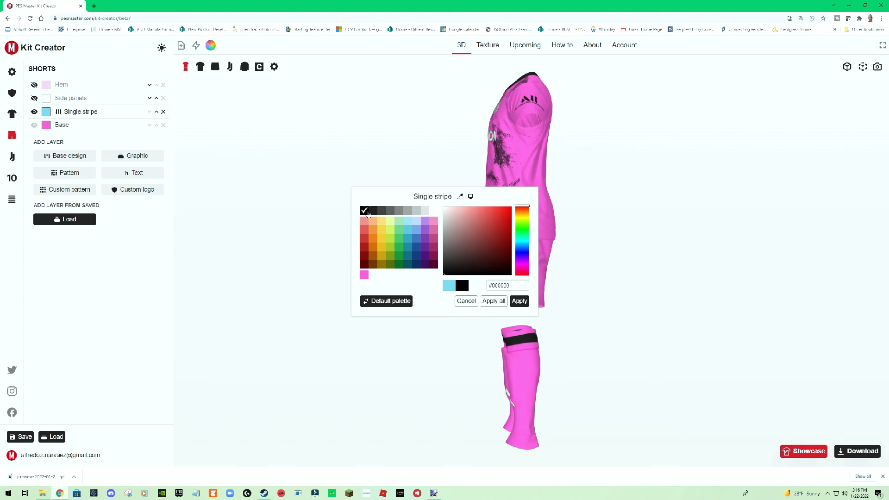
pyautogui.click(519, 301)
pyautogui.moveTo(337, 237); pyautogui.dragTo(338, 218)
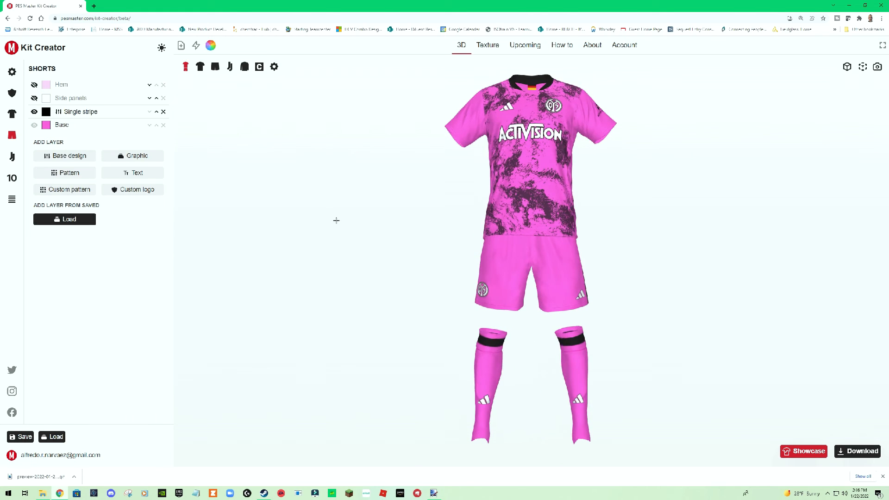
# Set the width of the shorts' single stripe to 41, keeping its offset at 0.
pyautogui.click(72, 114)
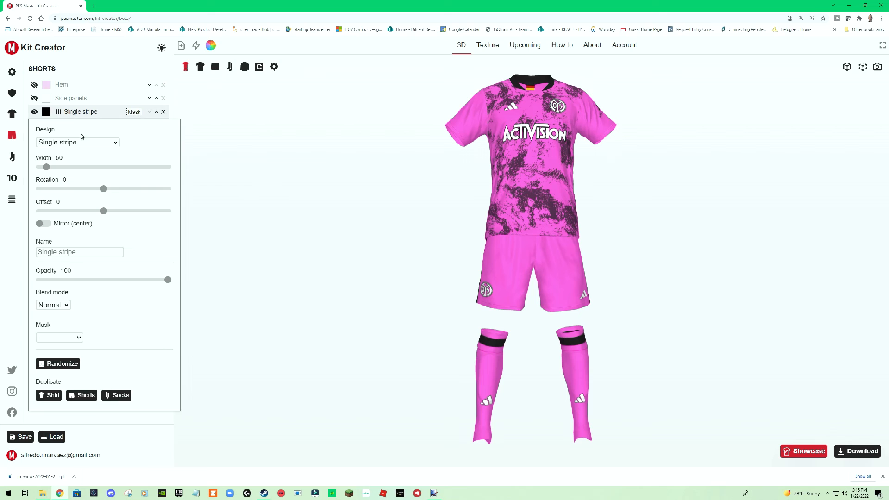
pyautogui.click(74, 159)
pyautogui.click(74, 160)
pyautogui.click(74, 159)
pyautogui.click(74, 159)
pyautogui.click(74, 156)
pyautogui.click(74, 157)
pyautogui.click(73, 157)
pyautogui.click(74, 156)
pyautogui.click(73, 157)
pyautogui.moveTo(75, 160); pyautogui.dragTo(75, 160)
pyautogui.moveTo(334, 207); pyautogui.dragTo(391, 229)
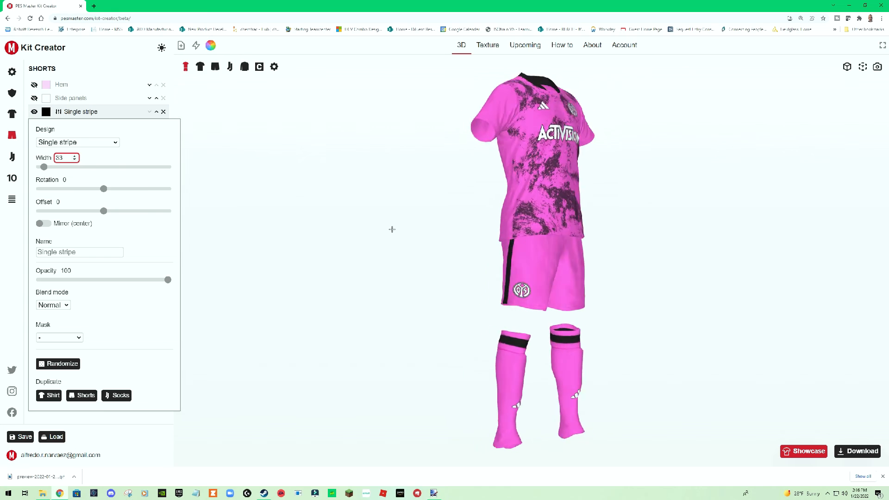
pyautogui.click(75, 156)
pyautogui.click(74, 156)
pyautogui.click(75, 156)
pyautogui.click(76, 157)
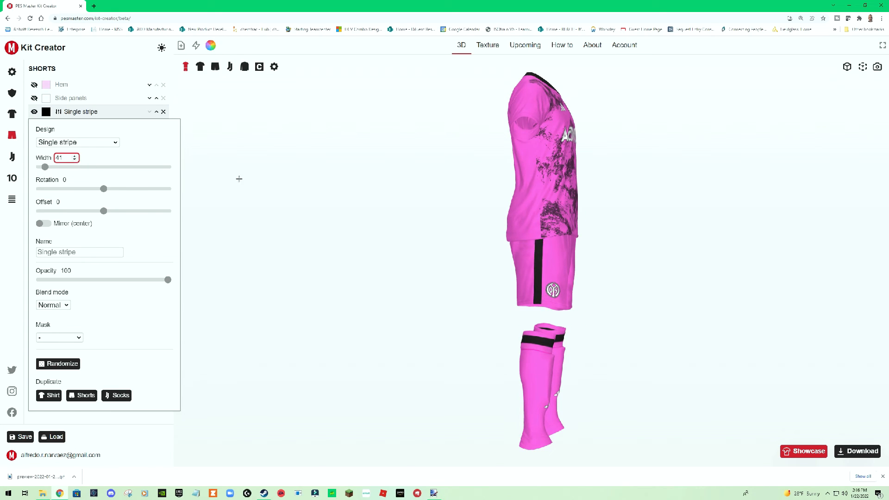
pyautogui.moveTo(360, 201); pyautogui.dragTo(339, 197)
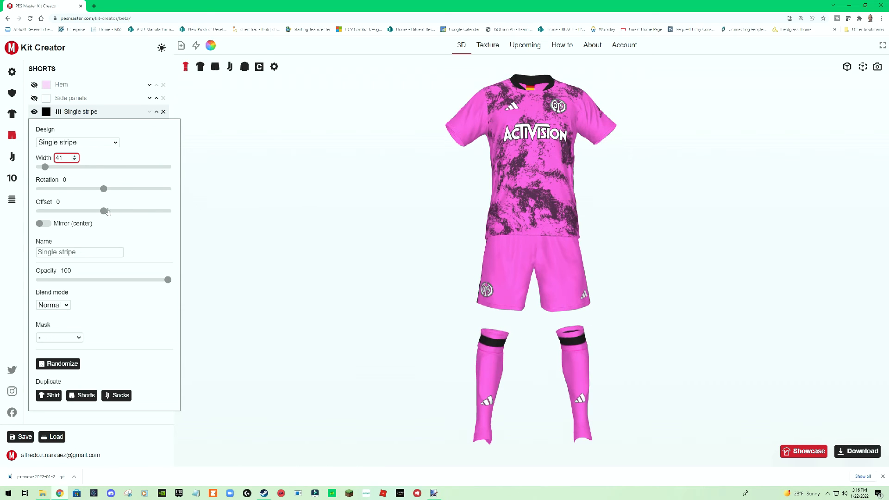
pyautogui.moveTo(285, 226)
pyautogui.mouseDown()
pyautogui.moveTo(293, 222)
pyautogui.moveTo(280, 222)
pyautogui.mouseUp()
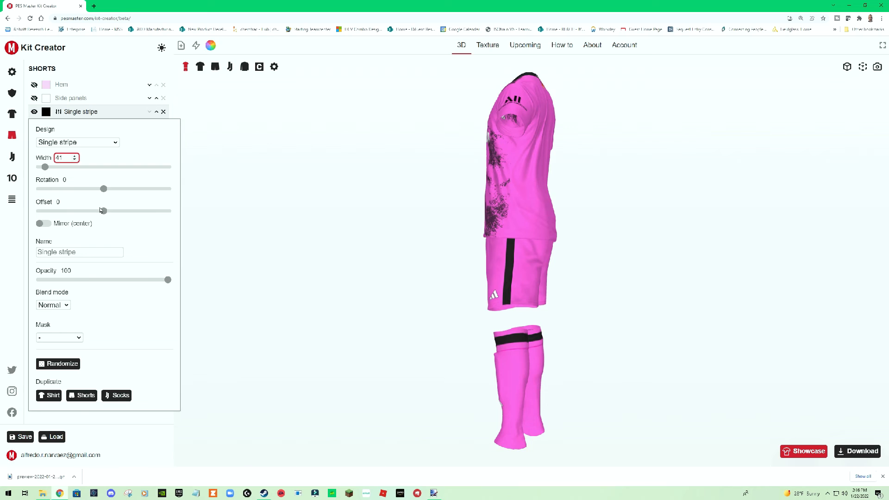
pyautogui.moveTo(105, 212)
pyautogui.mouseDown()
pyautogui.moveTo(120, 214)
pyautogui.moveTo(89, 213)
pyautogui.moveTo(105, 214)
pyautogui.mouseUp()
pyautogui.moveTo(311, 222)
pyautogui.mouseDown()
pyautogui.moveTo(348, 220)
pyautogui.moveTo(317, 223)
pyautogui.mouseUp()
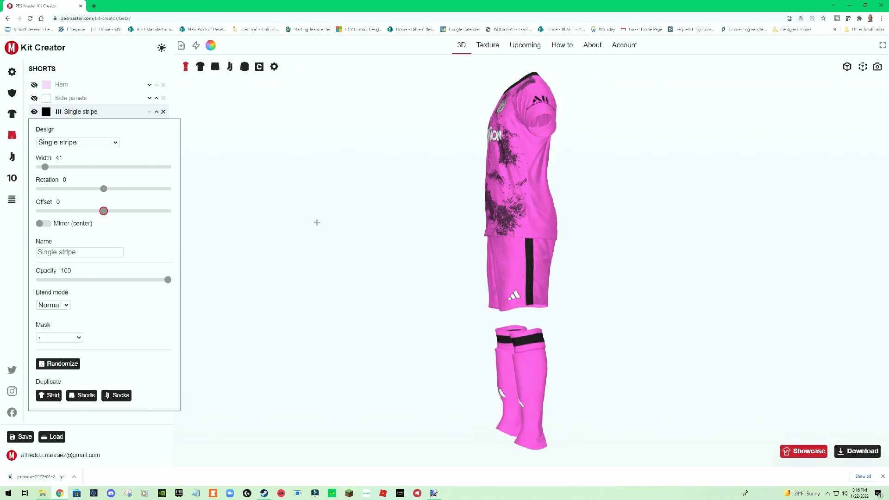
# Try showing the shirt's side panels in black (#000000).
pyautogui.click(12, 113)
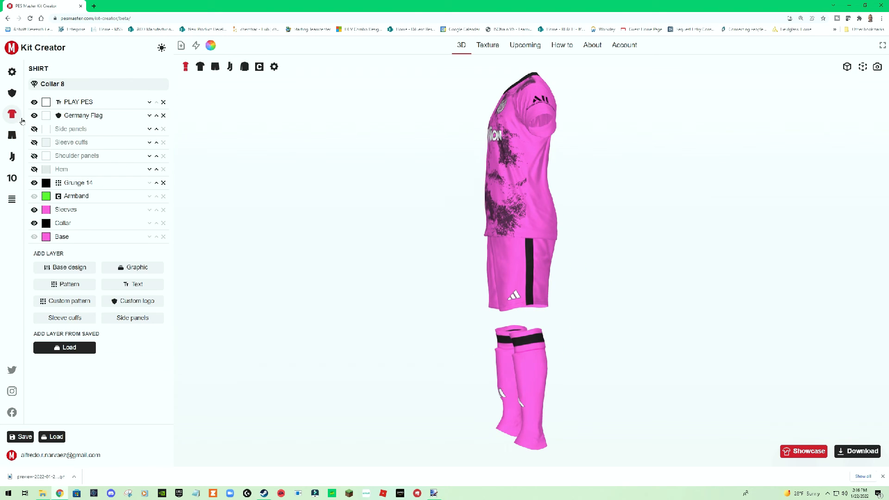
pyautogui.click(34, 129)
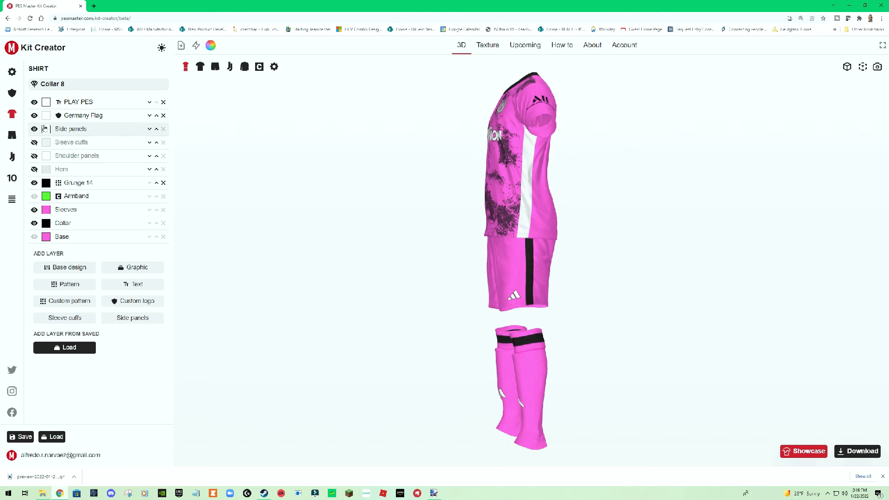
pyautogui.click(48, 129)
pyautogui.click(364, 211)
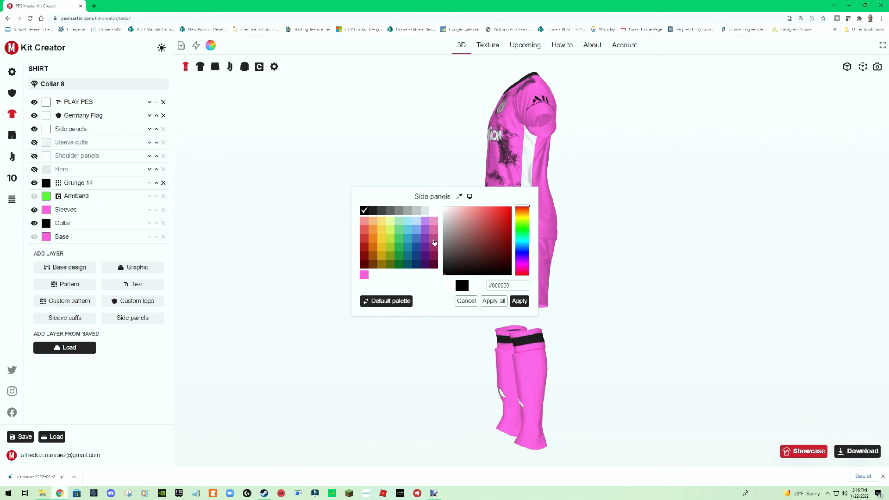
pyautogui.click(518, 301)
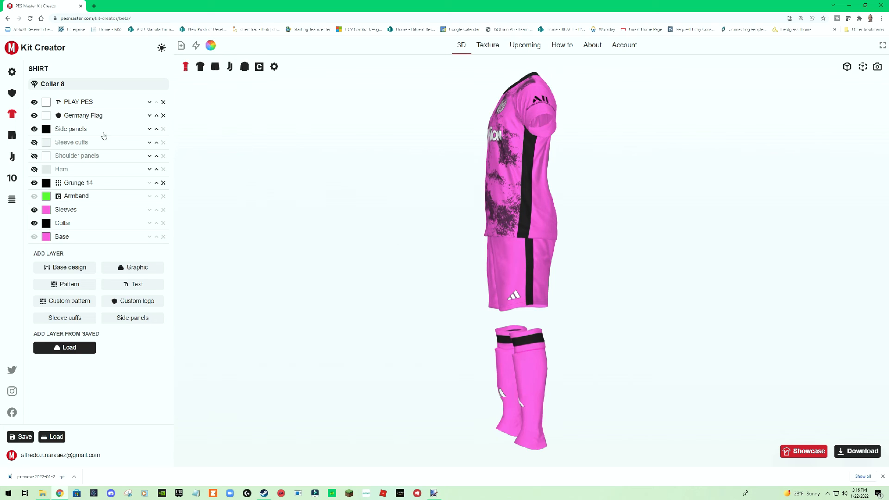
# Check the side panels' layer options on the shirt and hide that layer.
pyautogui.click(83, 131)
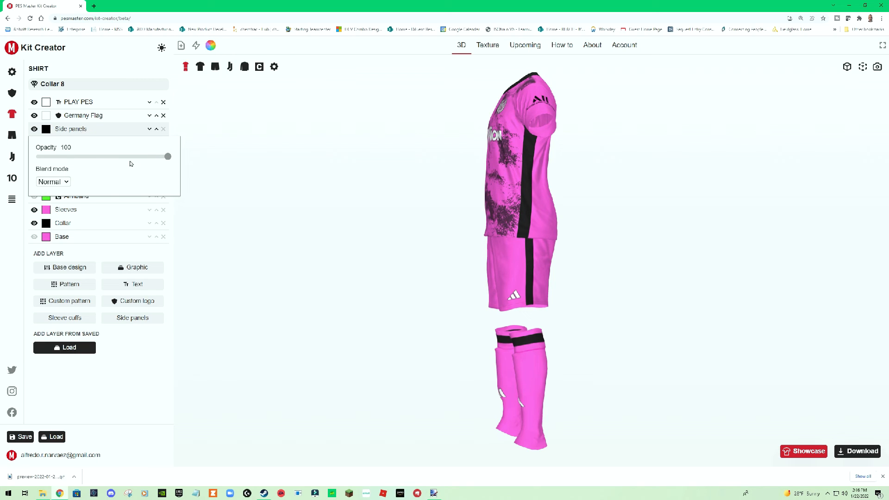
pyautogui.click(76, 131)
pyautogui.click(65, 132)
pyautogui.click(66, 131)
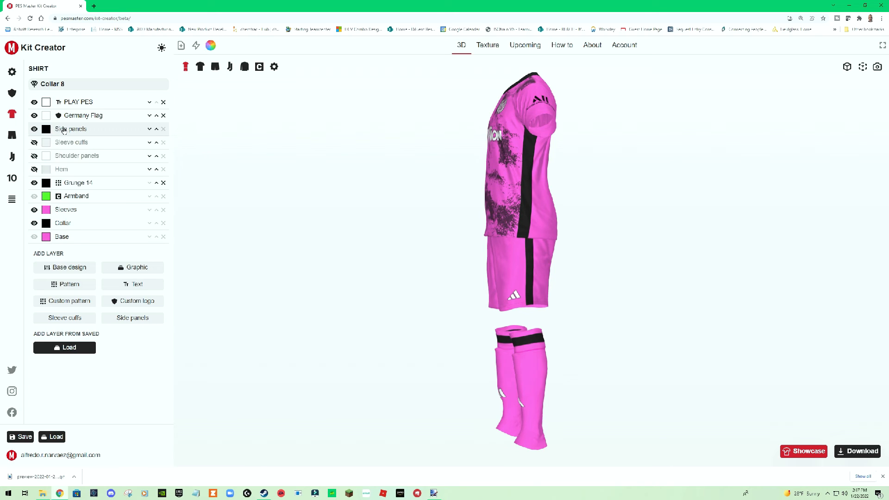
pyautogui.moveTo(342, 170); pyautogui.dragTo(363, 174)
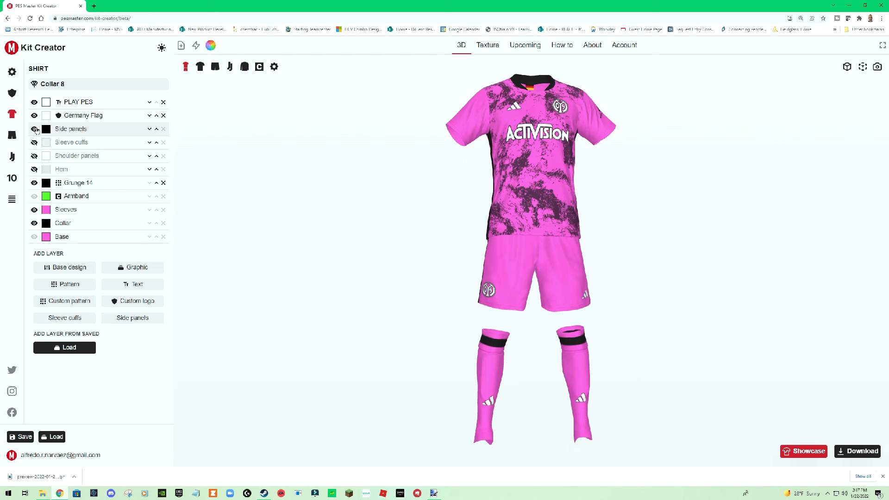
pyautogui.click(35, 129)
# Add a Single stripe base design to the shirt and color it black (#000000).
pyautogui.moveTo(363, 167); pyautogui.dragTo(327, 166)
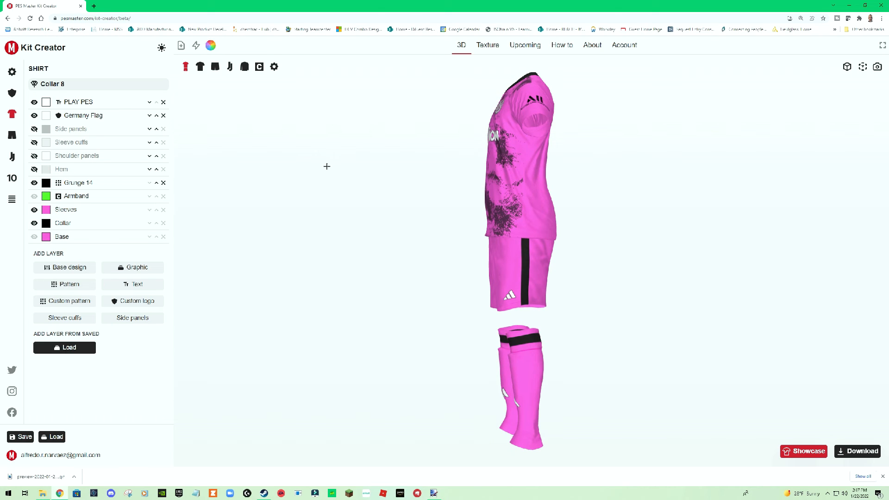
pyautogui.click(77, 269)
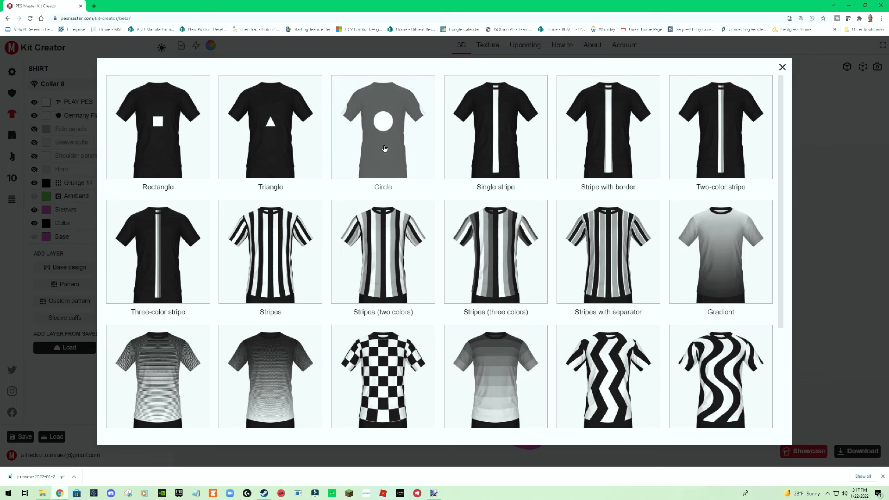
pyautogui.click(495, 144)
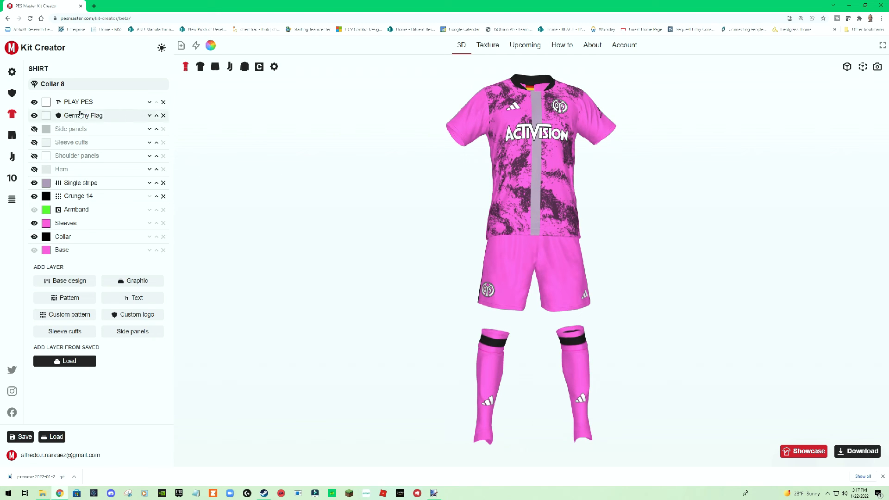
pyautogui.click(81, 184)
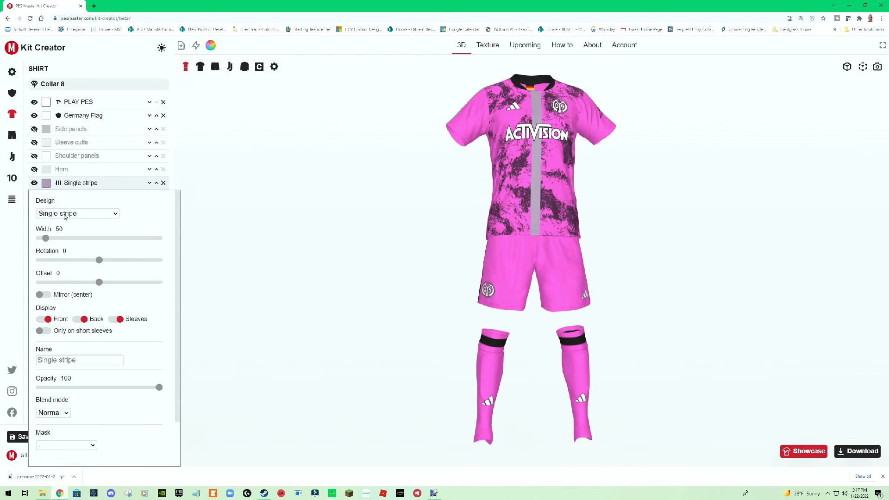
pyautogui.click(47, 184)
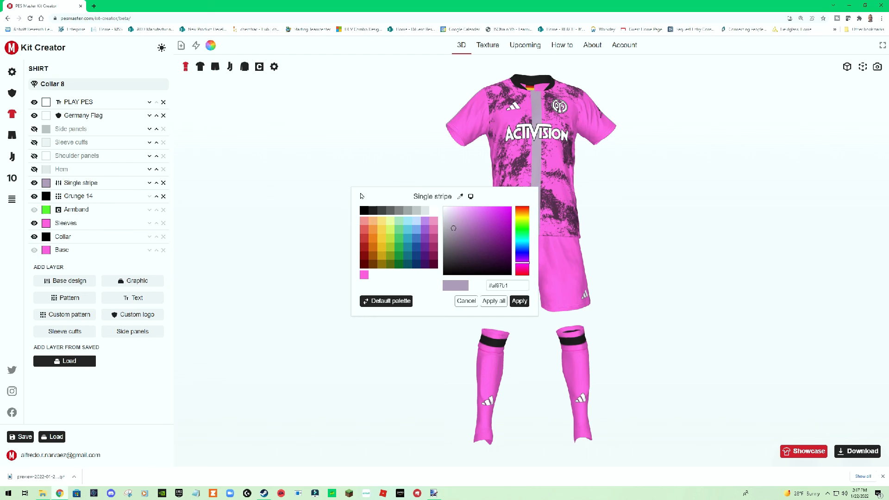
pyautogui.click(365, 211)
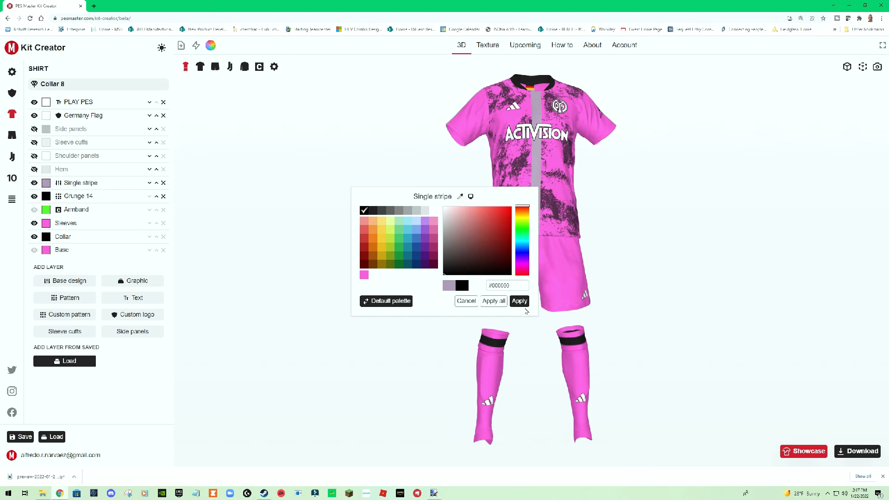
pyautogui.click(520, 301)
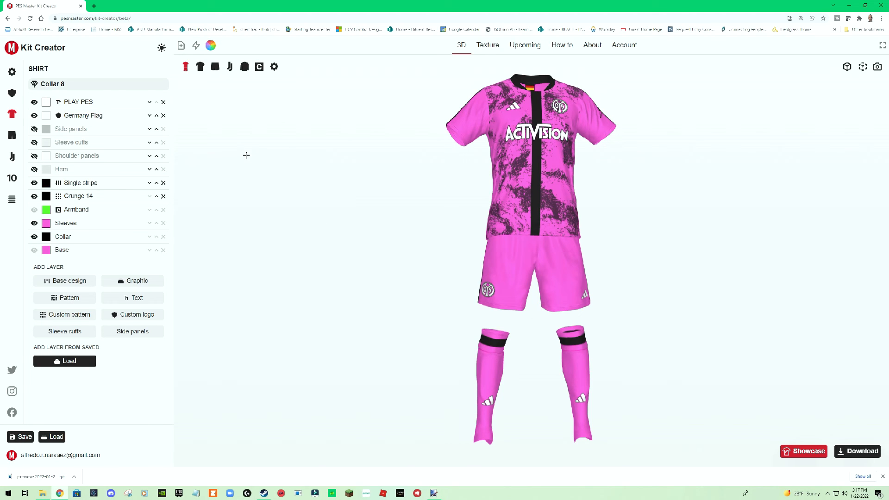
# Show the shirt's single stripe only on the front by turning off its display on the back and sleeves.
pyautogui.click(77, 186)
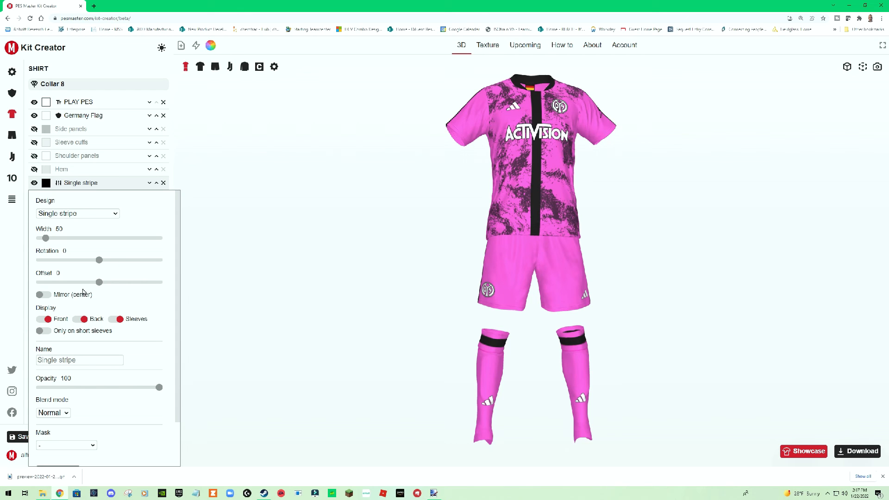
pyautogui.click(80, 321)
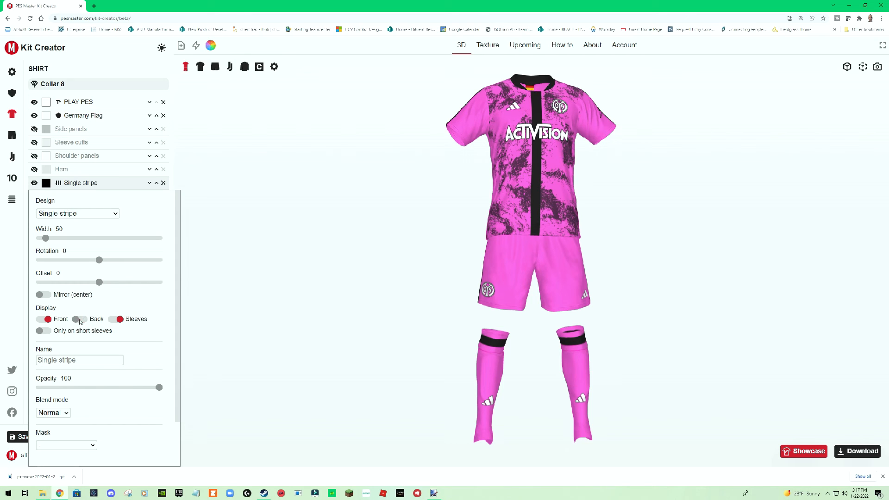
pyautogui.click(116, 319)
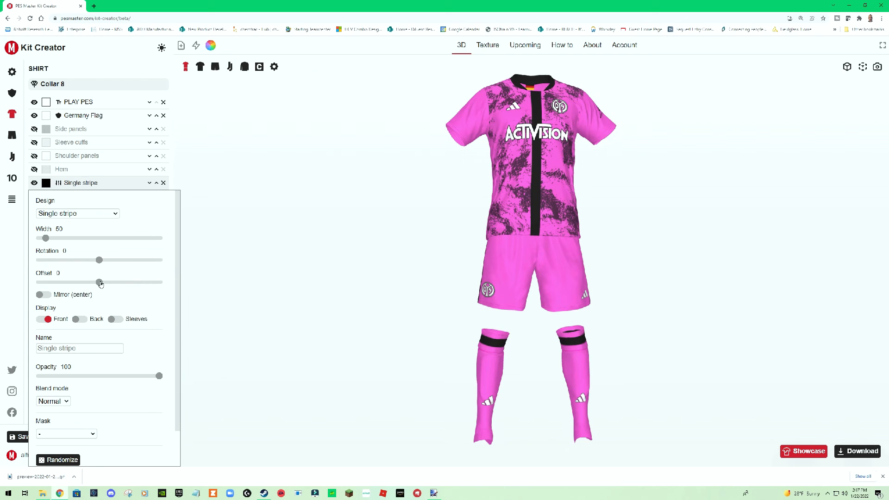
# Set the shirt stripe's offset to -59 and mirror it about the center so both sides have a stripe.
pyautogui.moveTo(99, 283); pyautogui.dragTo(63, 284)
pyautogui.moveTo(296, 258); pyautogui.dragTo(329, 260)
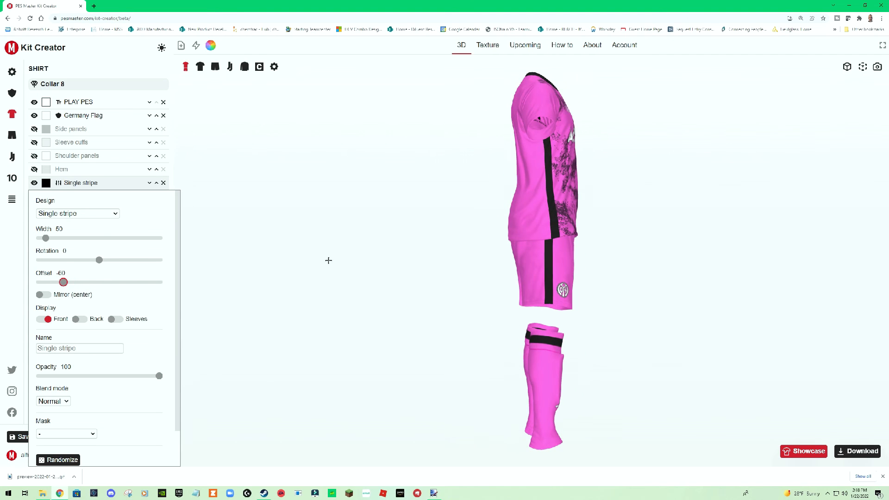
pyautogui.click(101, 261)
pyautogui.moveTo(63, 283); pyautogui.dragTo(69, 284)
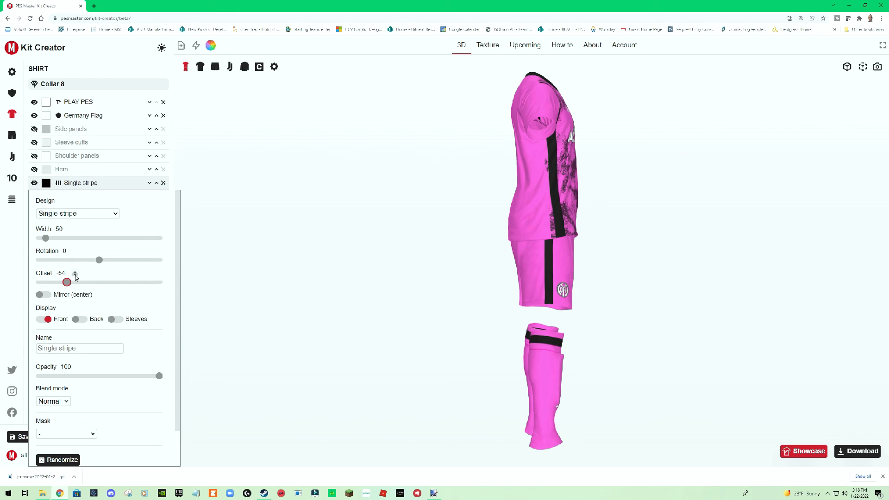
pyautogui.click(76, 276)
pyautogui.click(75, 276)
pyautogui.click(75, 275)
pyautogui.click(76, 276)
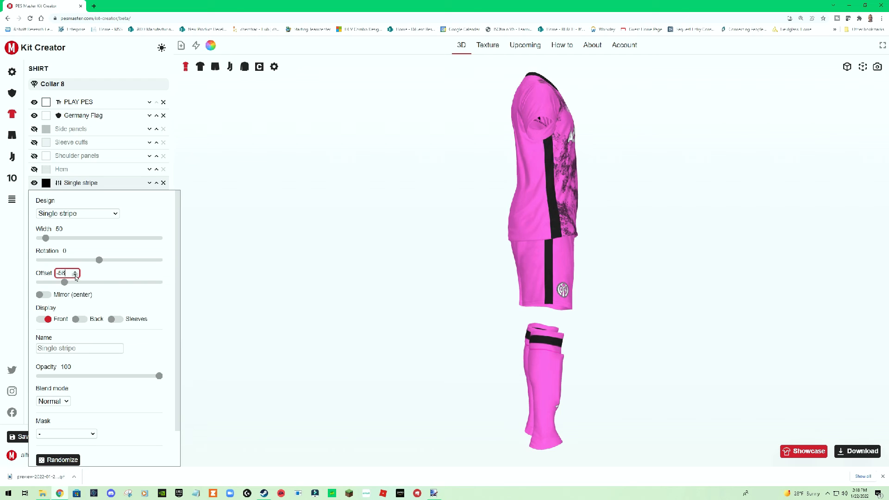
pyautogui.click(75, 276)
pyautogui.moveTo(343, 252); pyautogui.dragTo(325, 235)
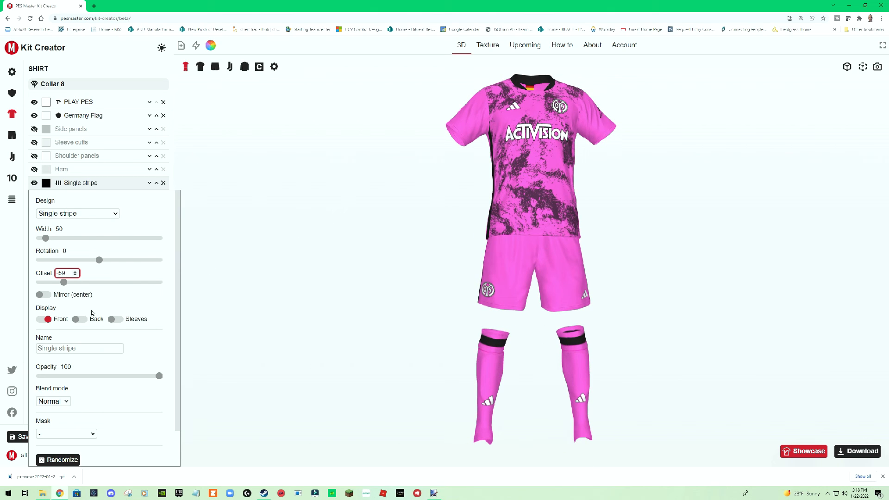
pyautogui.click(44, 295)
pyautogui.moveTo(401, 213)
pyautogui.mouseDown()
pyautogui.moveTo(355, 212)
pyautogui.moveTo(432, 210)
pyautogui.moveTo(383, 214)
pyautogui.moveTo(390, 217)
pyautogui.mouseUp()
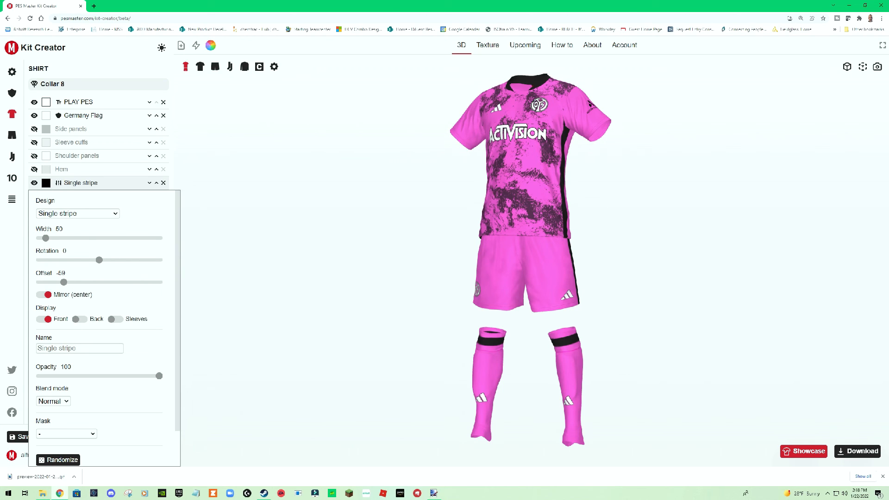
# Change the base color of the shorts to black (#000000).
pyautogui.click(510, 274)
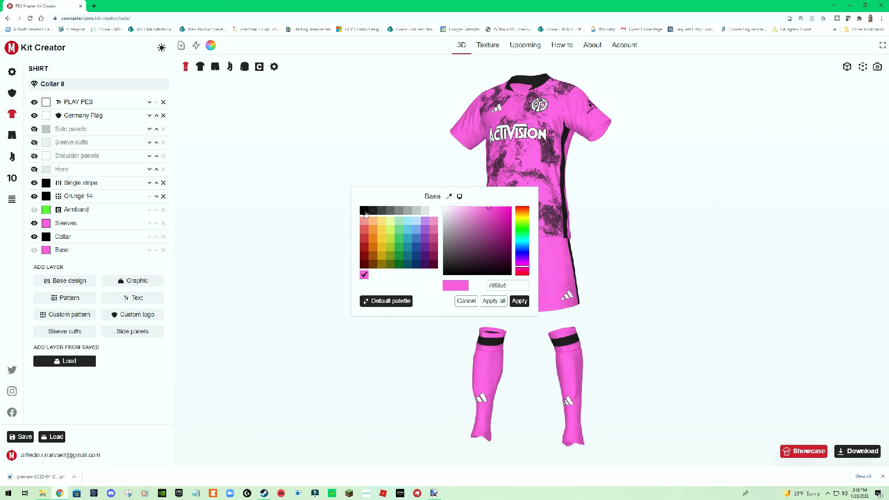
pyautogui.click(365, 211)
pyautogui.click(519, 301)
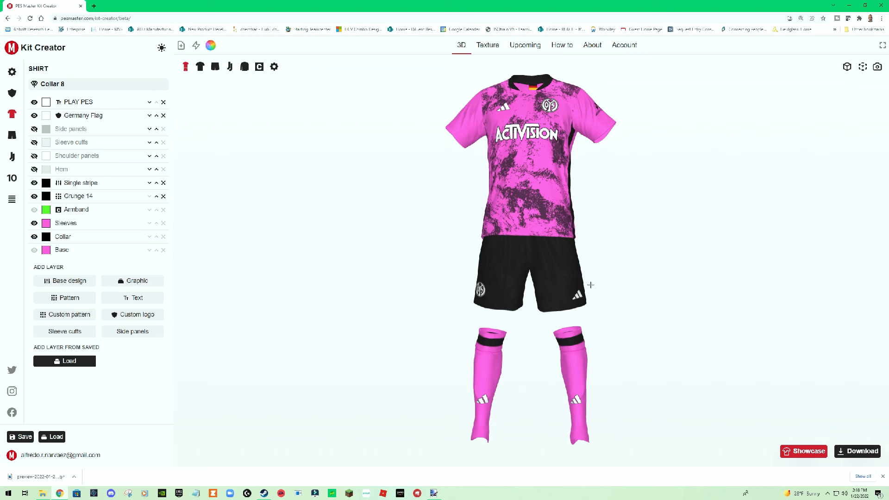
pyautogui.moveTo(431, 209)
pyautogui.mouseDown()
pyautogui.moveTo(364, 207)
pyautogui.moveTo(436, 220)
pyautogui.mouseUp()
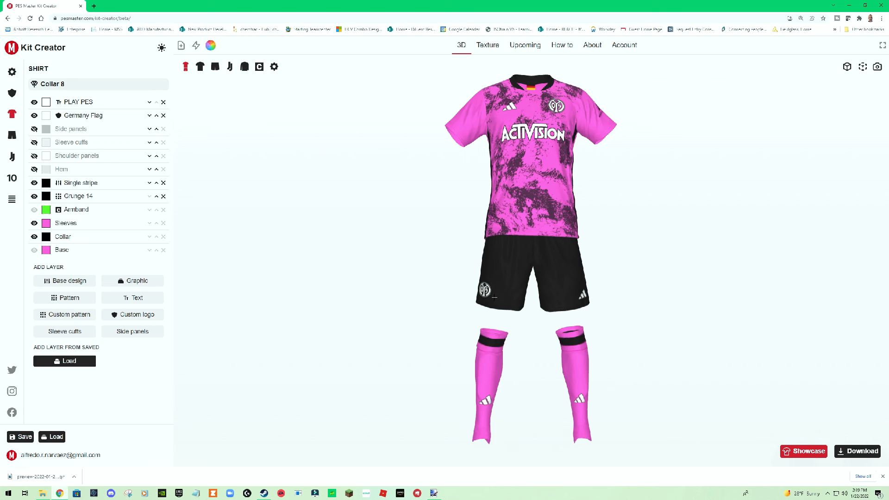
# Recolor the Adidas brand logo on the shorts from white to the kit's custom pink.
pyautogui.click(13, 93)
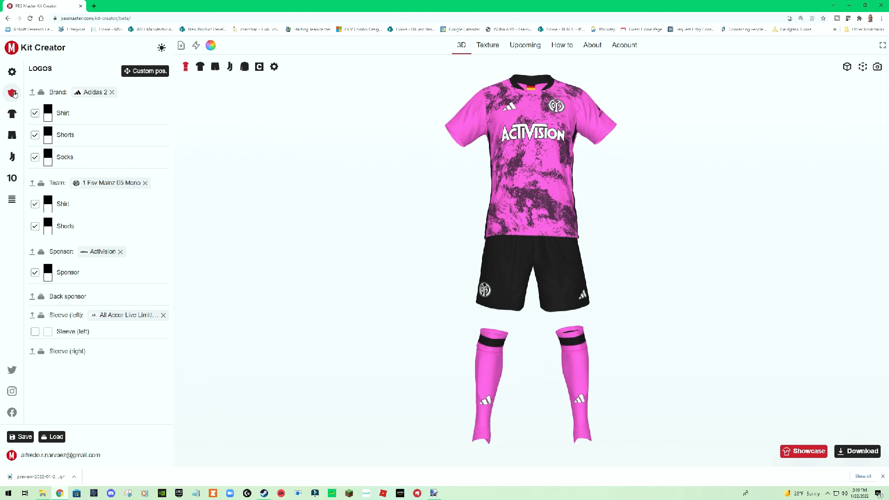
pyautogui.click(49, 138)
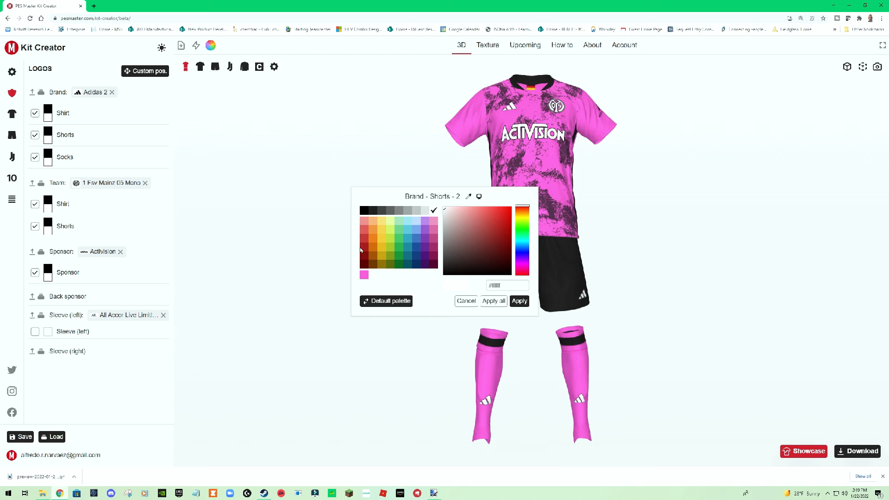
pyautogui.click(364, 275)
pyautogui.click(519, 301)
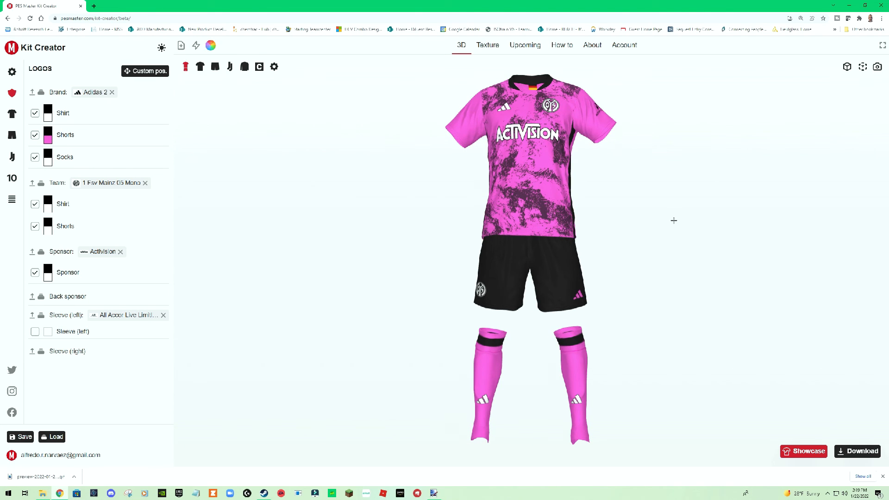
# Download the kit texture as a PNG image named "Video show" in the KIT EDITOR folder.
pyautogui.click(858, 452)
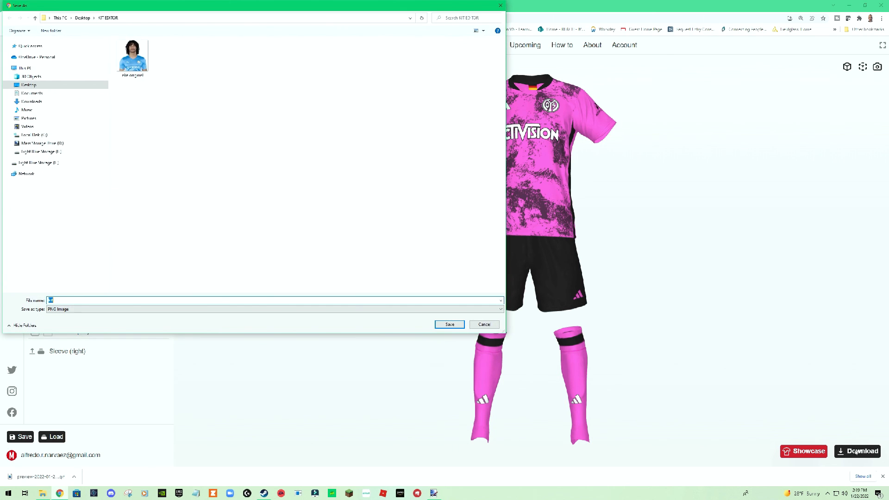
pyautogui.click(69, 303)
pyautogui.write('v')
pyautogui.click(450, 324)
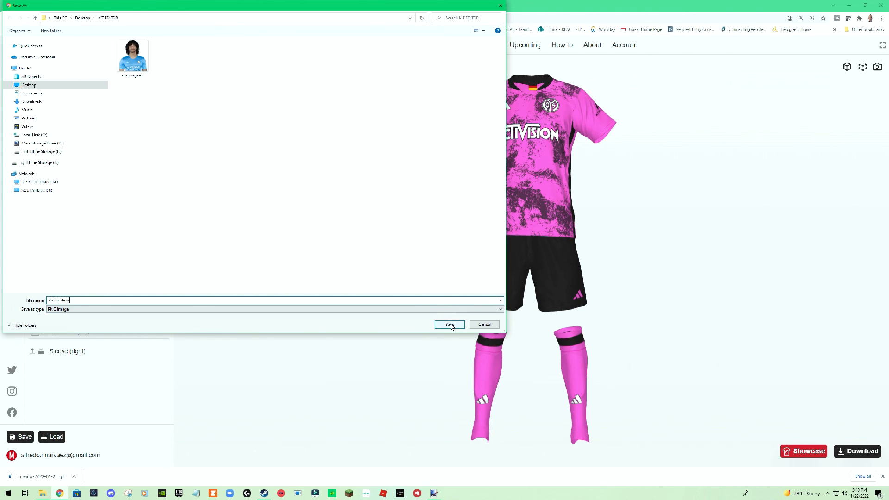
# Start another kit download and choose the WEPES folder under Documents, KONAMI, eFootball PES 2021 SEASON UPDATE as its destination.
pyautogui.click(863, 453)
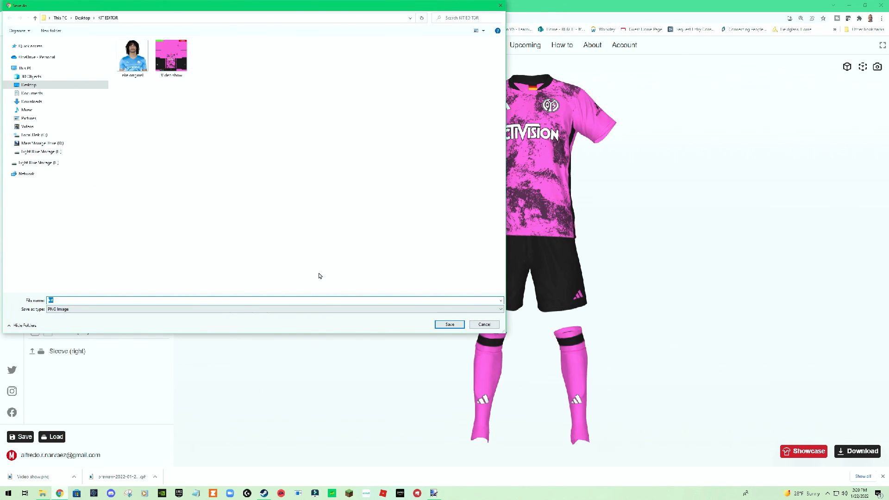
pyautogui.click(37, 94)
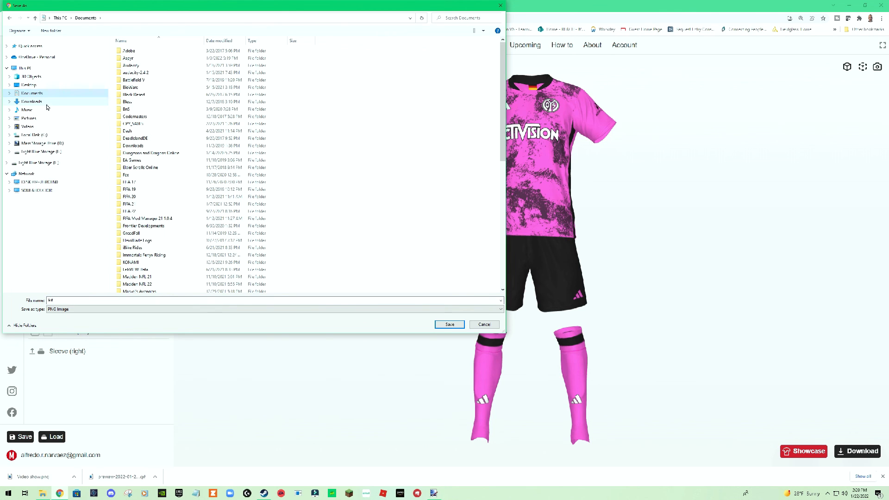
pyautogui.click(131, 263)
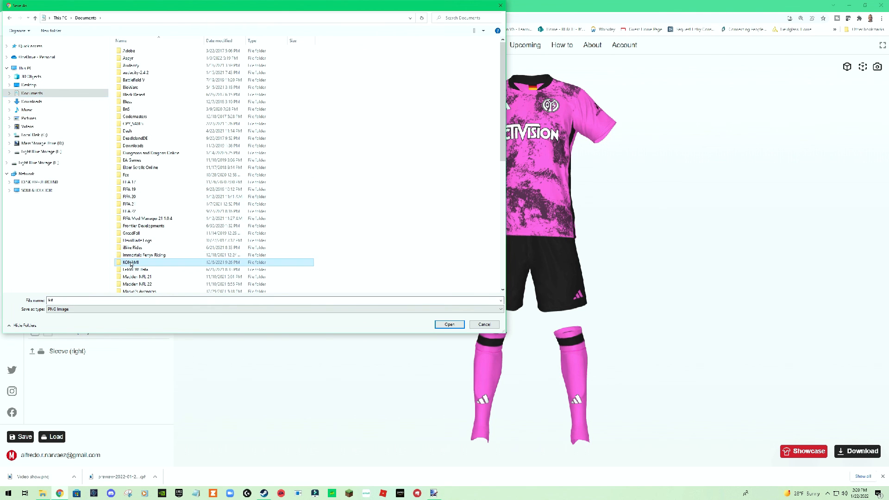
pyautogui.doubleClick(135, 263)
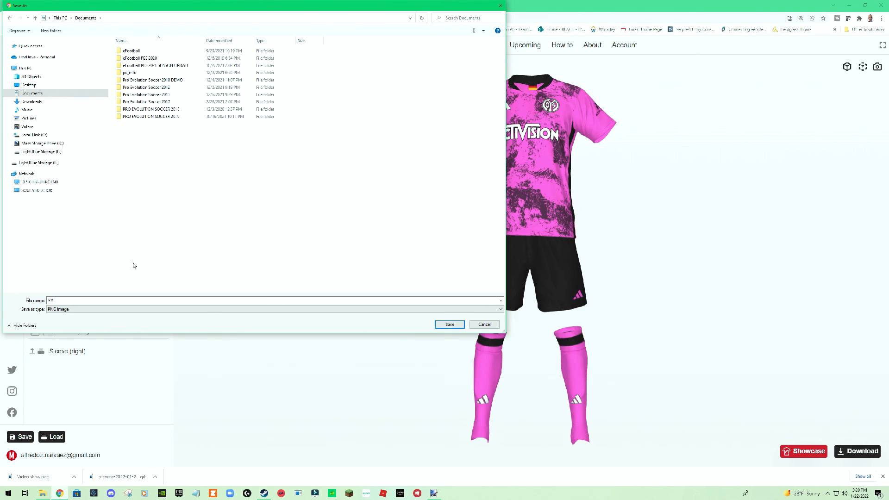
pyautogui.doubleClick(169, 67)
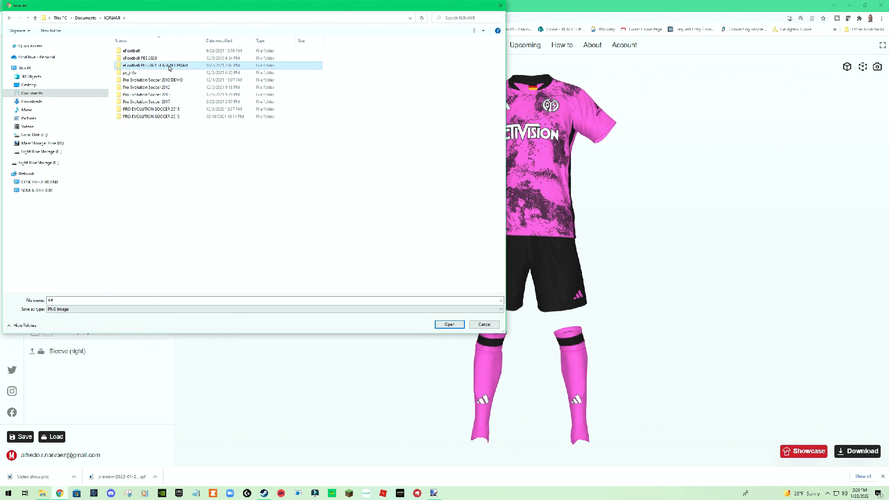
pyautogui.click(131, 59)
pyautogui.doubleClick(131, 59)
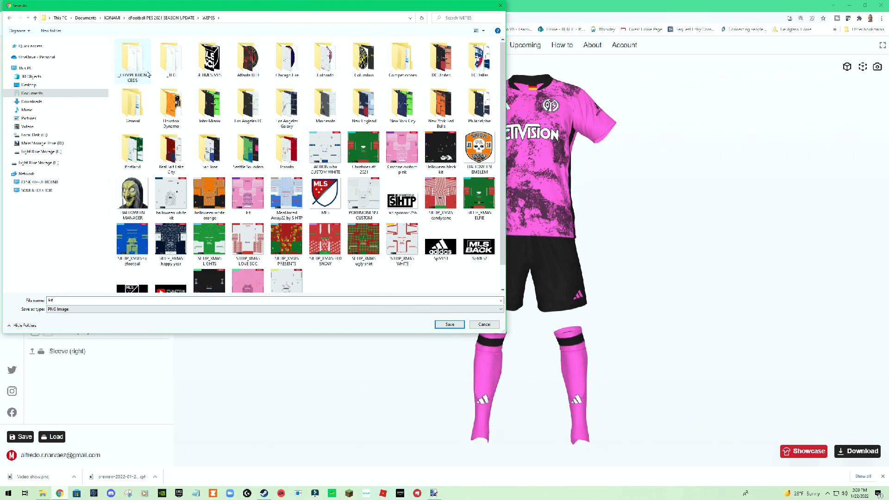
# Save the second kit image in the WEPES folder under the name "AA thre".
pyautogui.rightClick(380, 281)
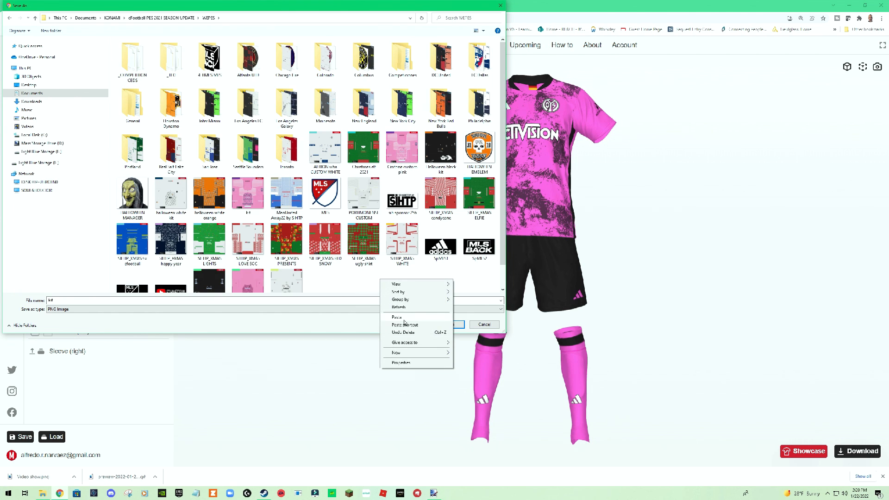
pyautogui.click(398, 318)
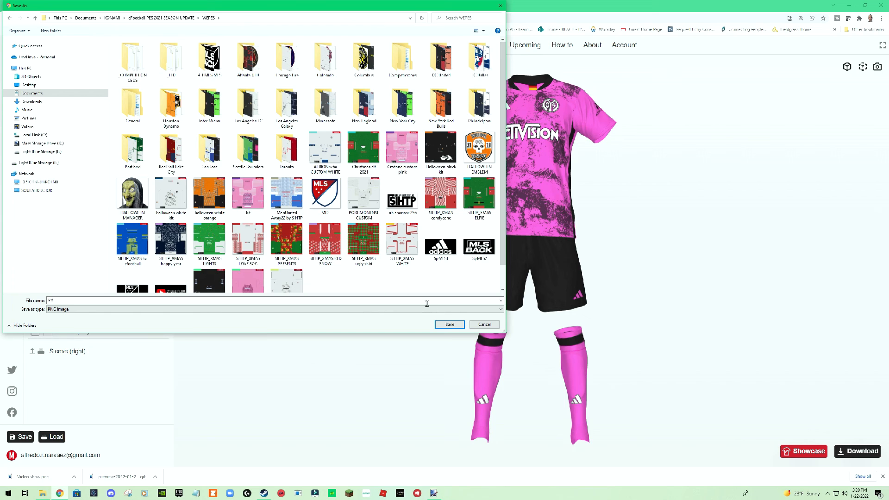
pyautogui.click(66, 306)
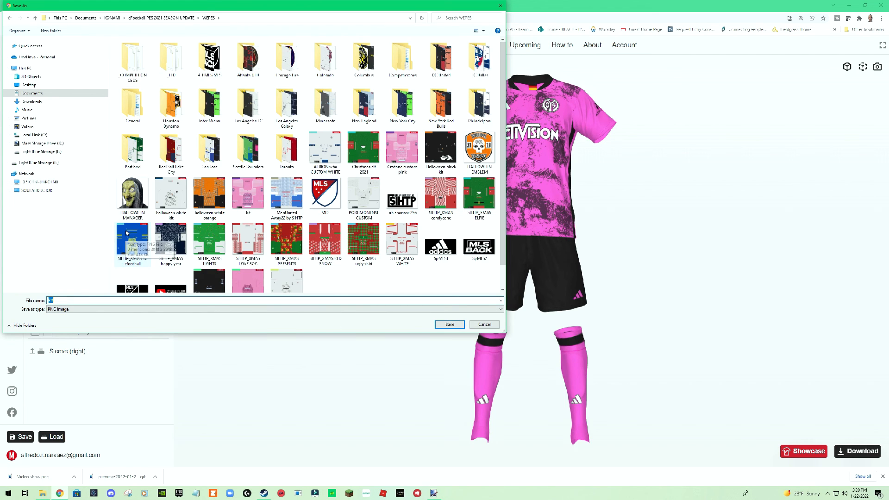
pyautogui.write('AA thre')
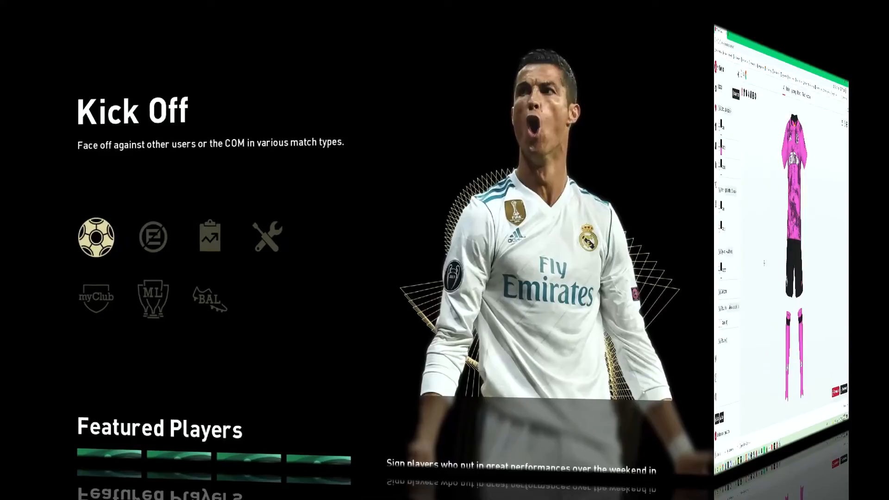
# Switch to the eFootball PES 2021 game and enter its settings and editing section from the main screen.
pyautogui.press('Right')
pyautogui.press('Right')
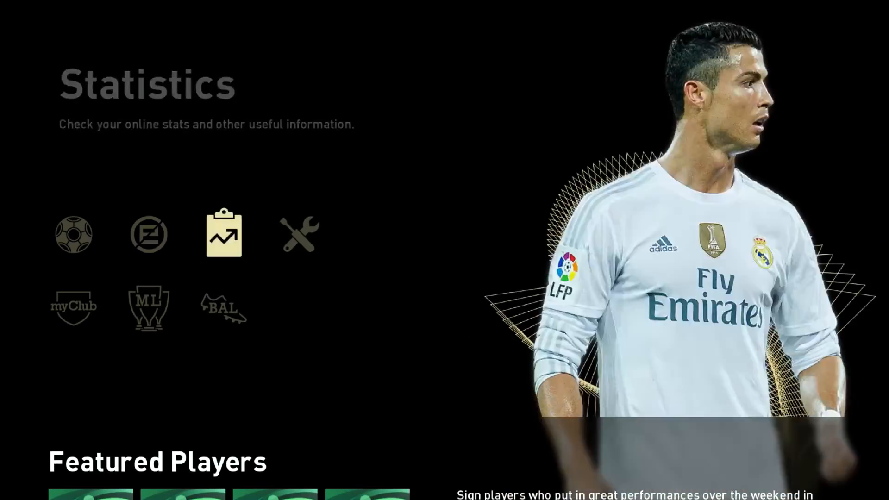
pyautogui.press('Right')
pyautogui.press('Return')
pyautogui.press('Return')
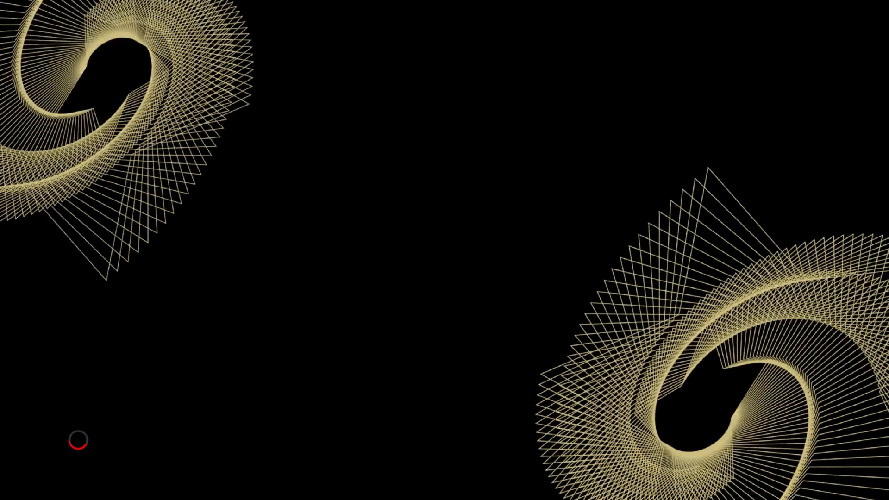
# Open the Import/Export section of the Edit Menu.
pyautogui.press('Down')
pyautogui.press('Down')
pyautogui.press('Down')
pyautogui.press('Down')
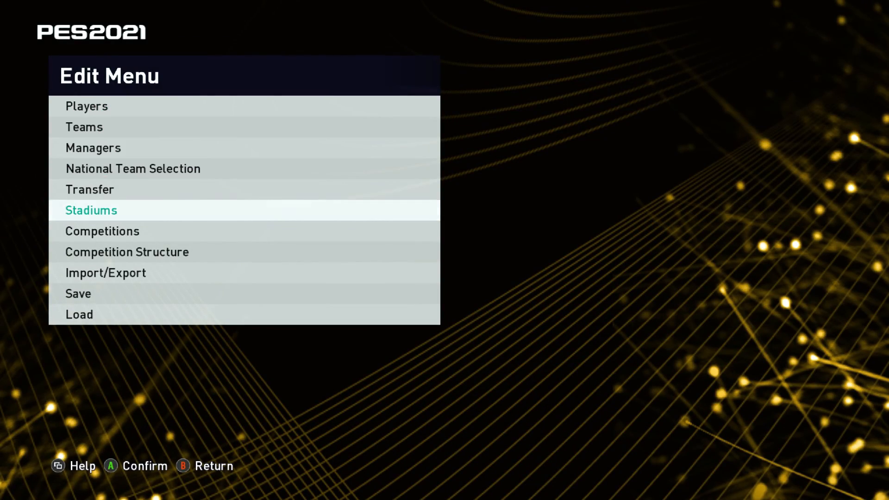
pyautogui.press('Down')
pyautogui.press('Down')
pyautogui.press('Down')
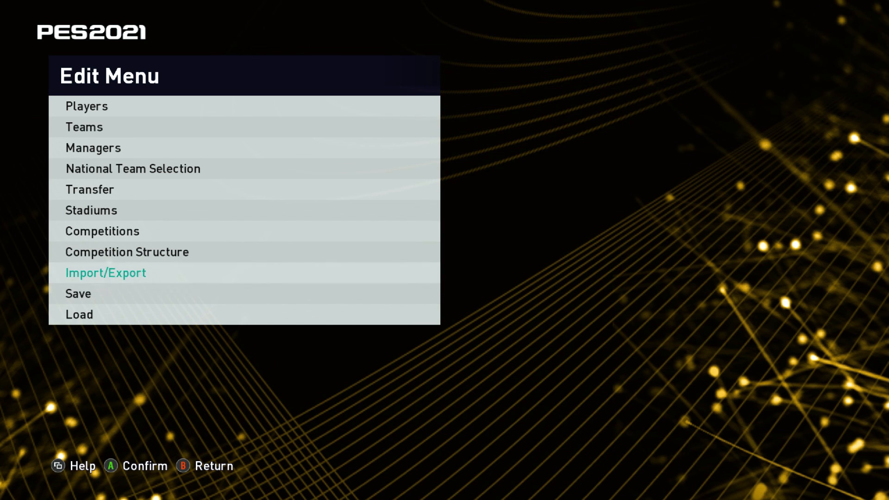
pyautogui.press('Return')
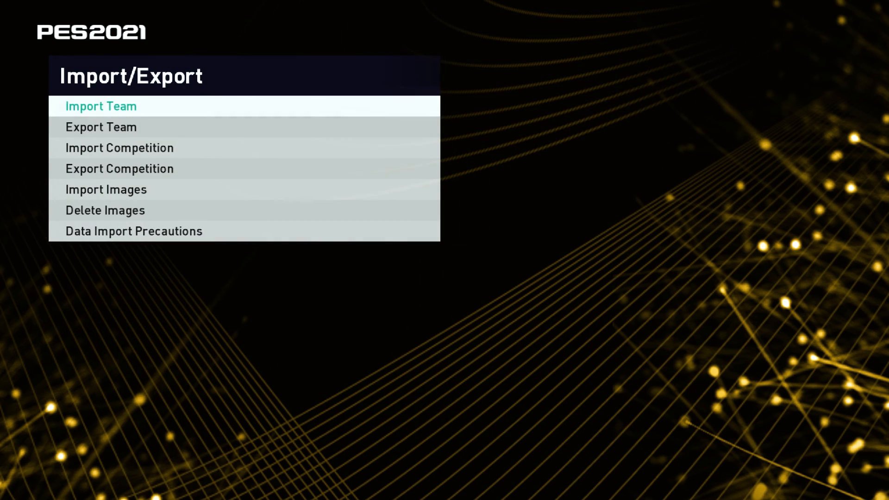
# Start an image import and choose Strip (L) with the suggested size 2048 × 2048 as the image type.
pyautogui.press('Down')
pyautogui.press('Down')
pyautogui.press('Down')
pyautogui.press('Return')
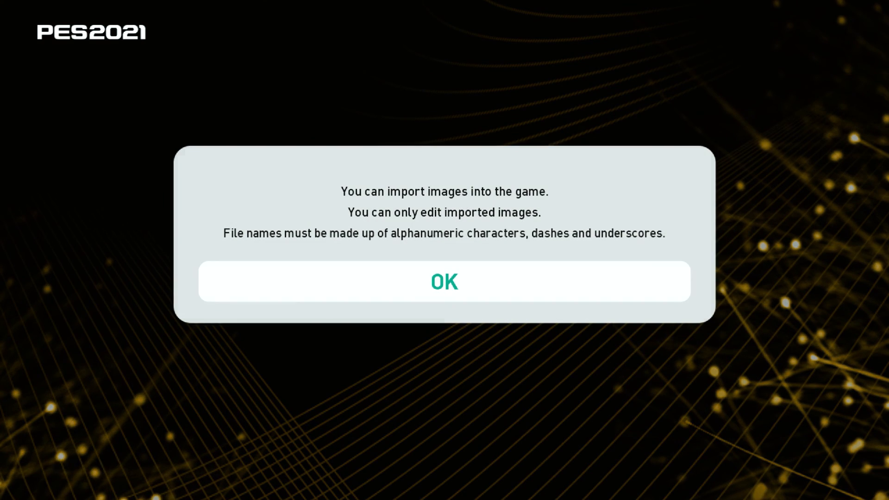
pyautogui.press('Return')
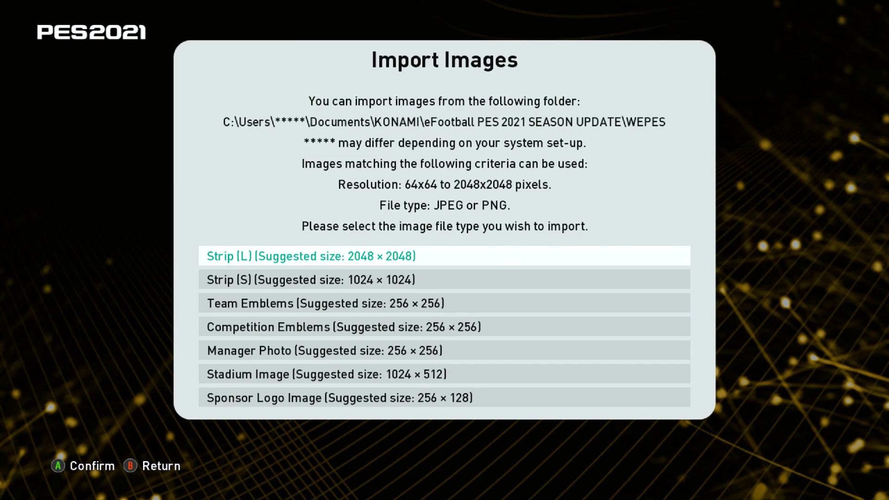
pyautogui.press('Return')
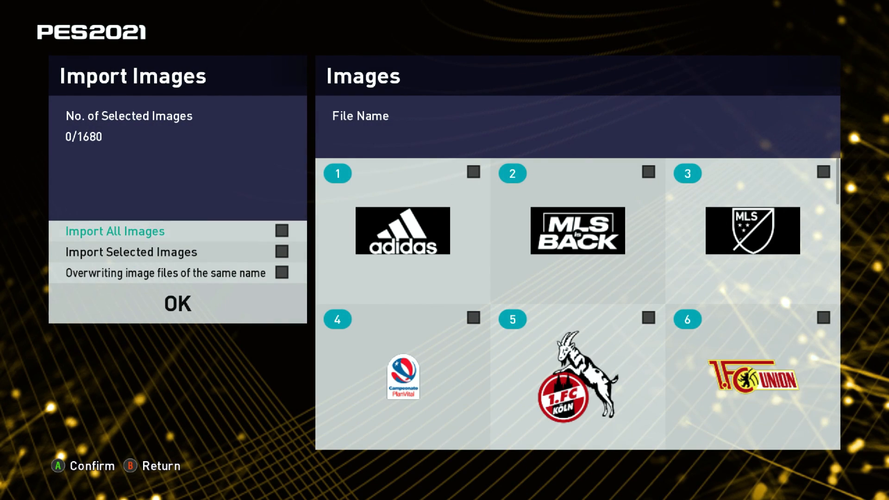
# Import only the selected pink and black kit image AA show.png, then return to the Edit Menu.
pyautogui.press('Return')
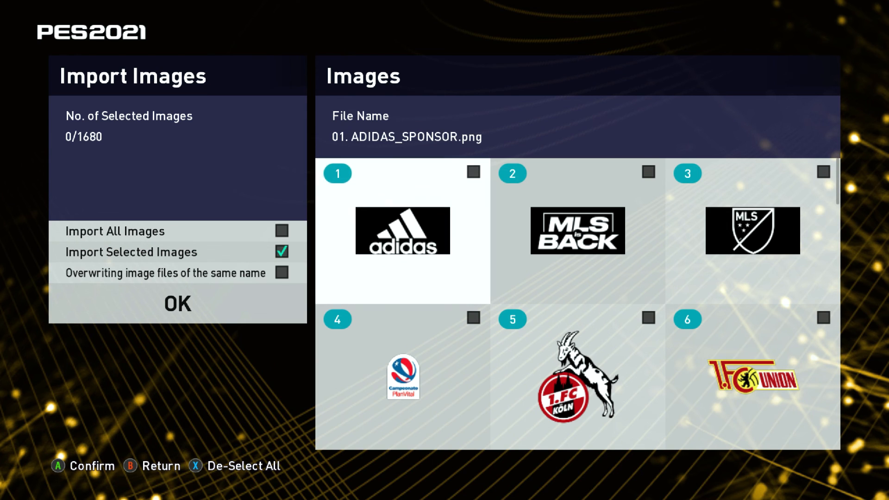
pyautogui.press('Right')
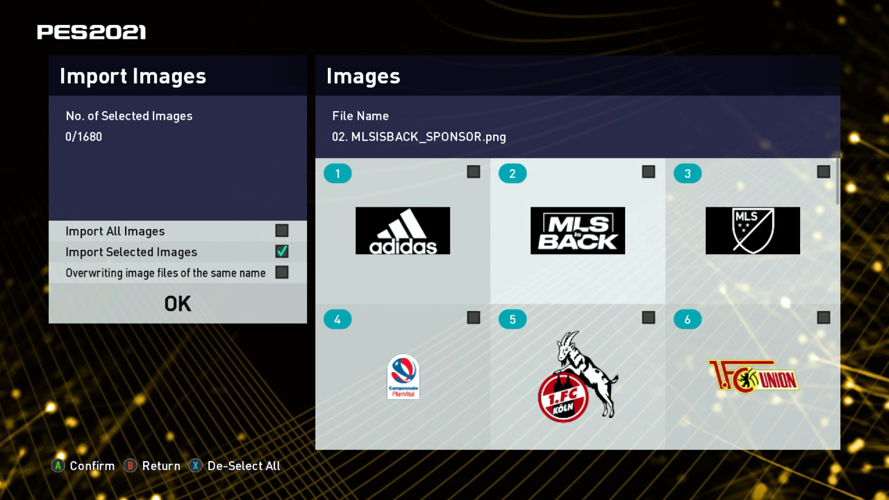
pyautogui.press('Down')
pyautogui.press('Down')
pyautogui.press('Down')
pyautogui.press('Down')
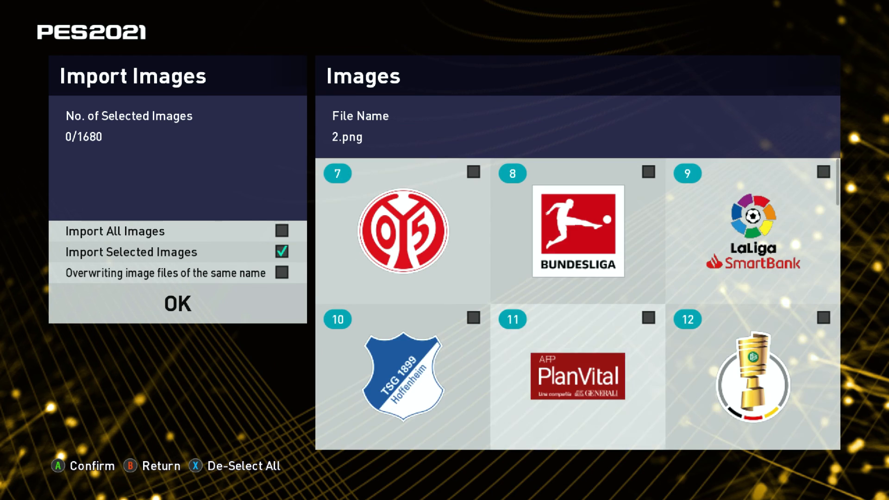
pyautogui.press('Right')
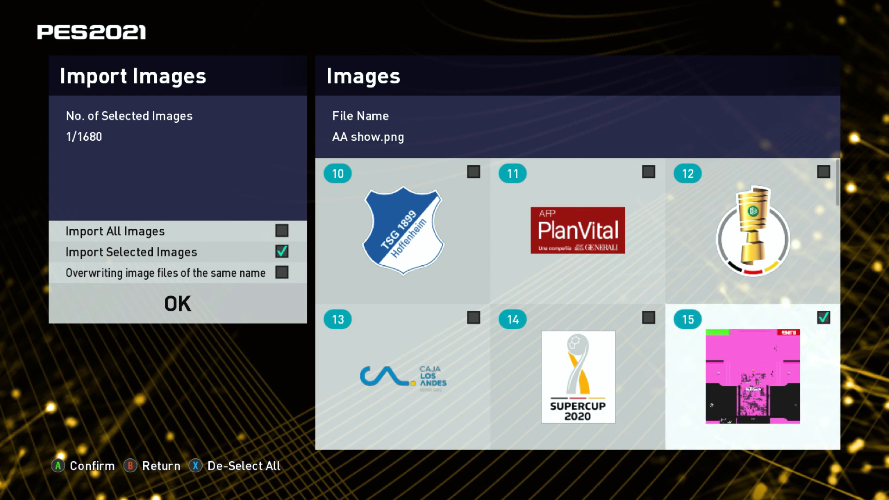
pyautogui.press('Escape')
pyautogui.press('Down')
pyautogui.press('Return')
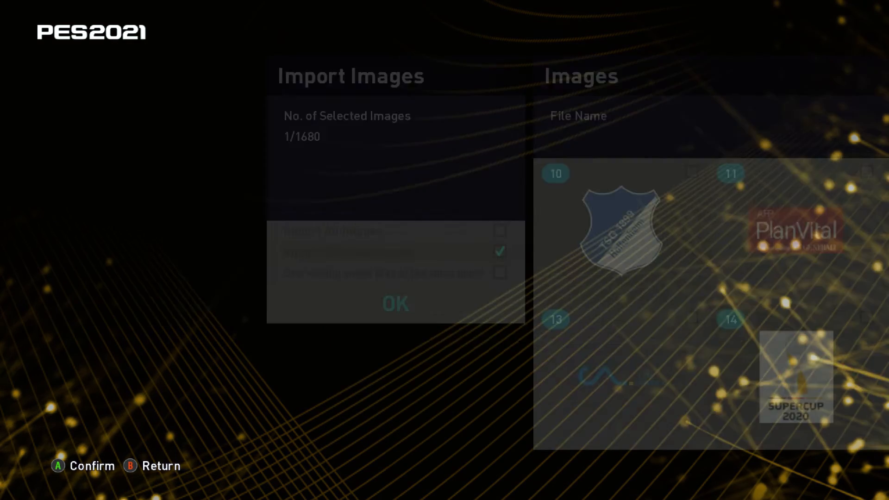
pyautogui.press('Return')
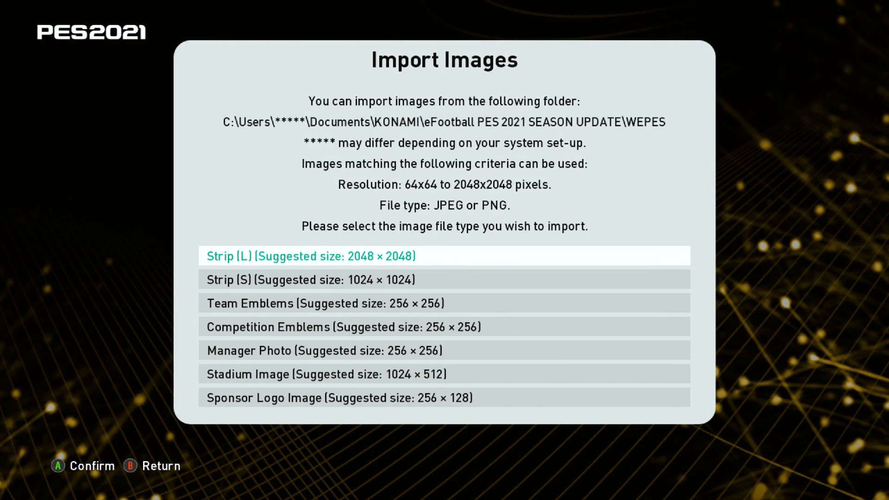
pyautogui.press('Escape')
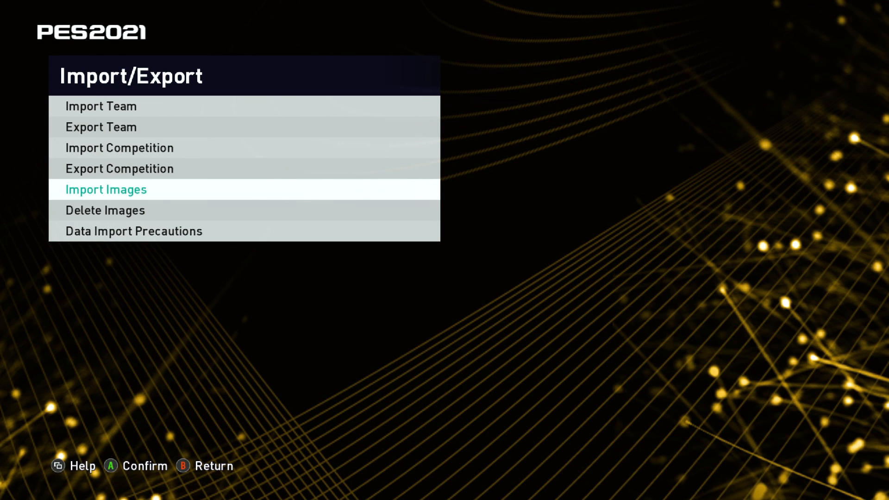
pyautogui.press('Escape')
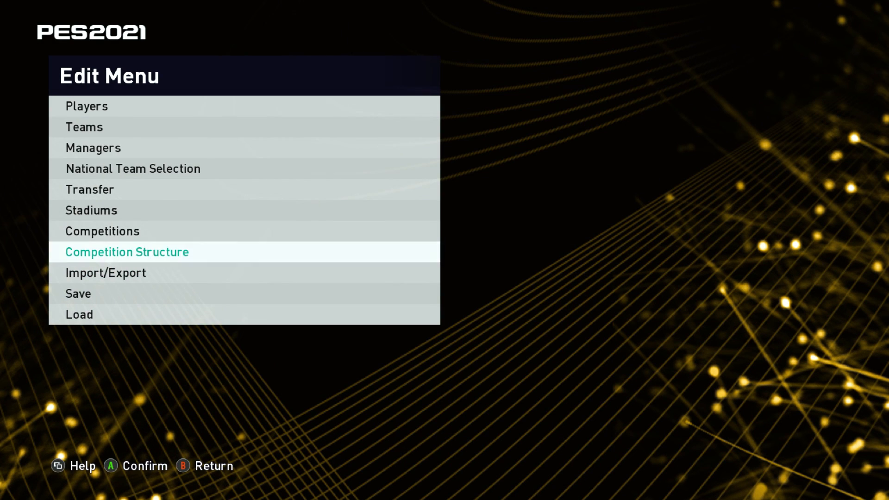
# Open the Teams section of the Edit Menu to reach the team selection.
pyautogui.press('Up')
pyautogui.press('Up')
pyautogui.press('Up')
pyautogui.press('Up')
pyautogui.press('Up')
pyautogui.press('Up')
pyautogui.press('Return')
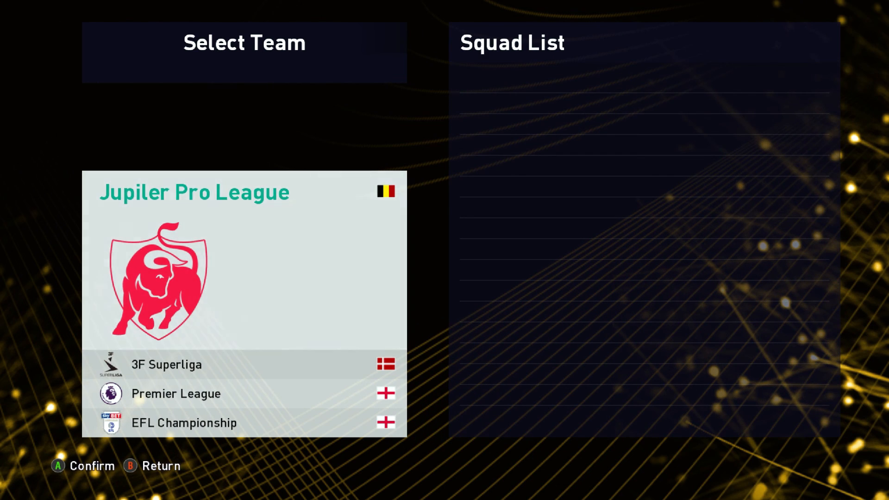
# Move through the list of leagues in the team selection as far as Eredivisie.
pyautogui.press('Down')
pyautogui.press('Down')
pyautogui.press('Down')
pyautogui.press('Down')
pyautogui.press('Down')
pyautogui.press('Down')
pyautogui.press('Down')
pyautogui.press('Down')
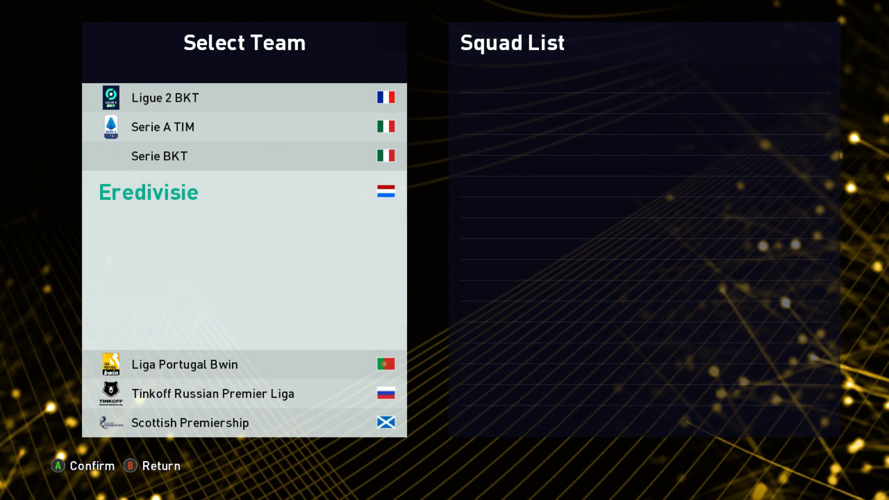